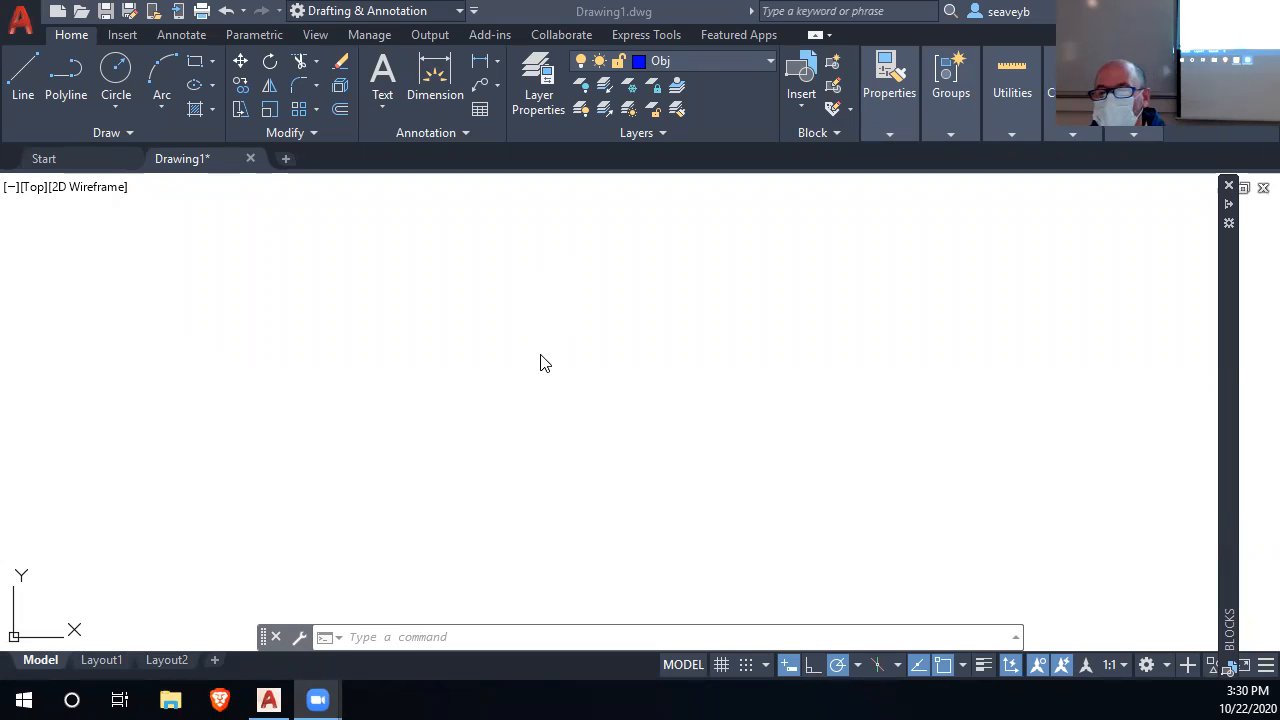
Draw a rectangle 10 units wide and 5 units high in the empty drawing area
left_click(540, 363)
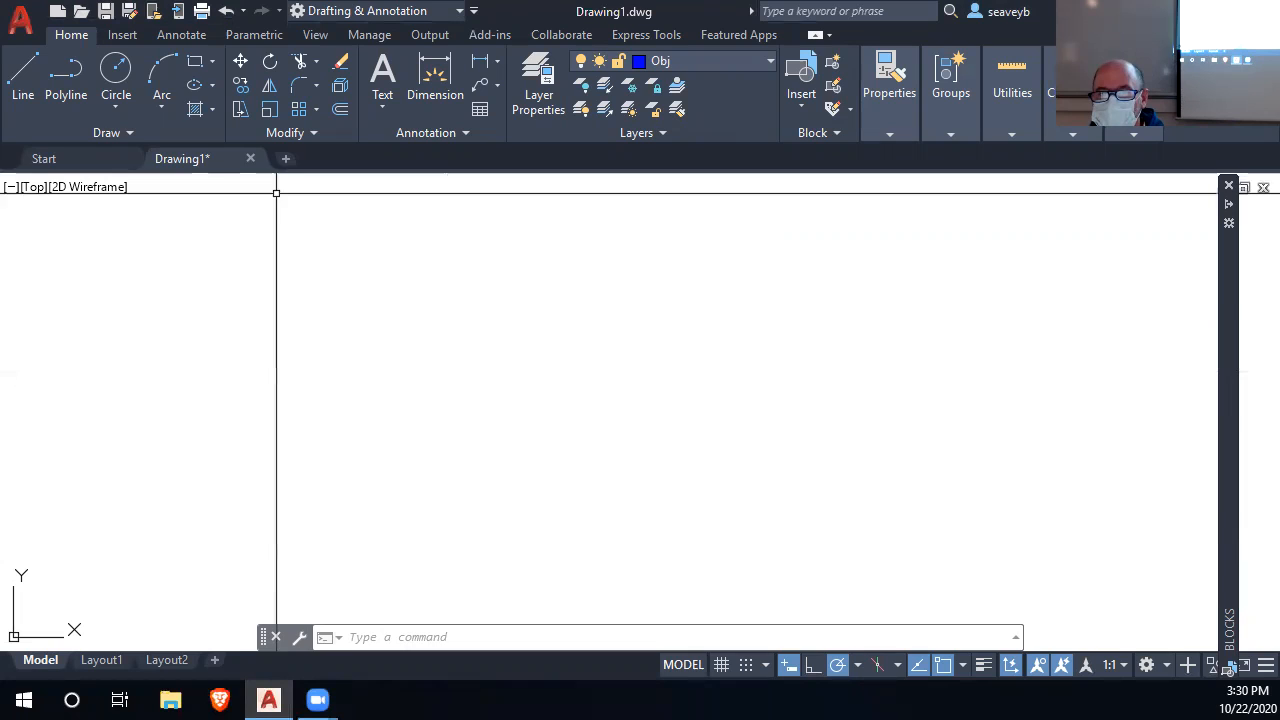
left_click(195, 66)
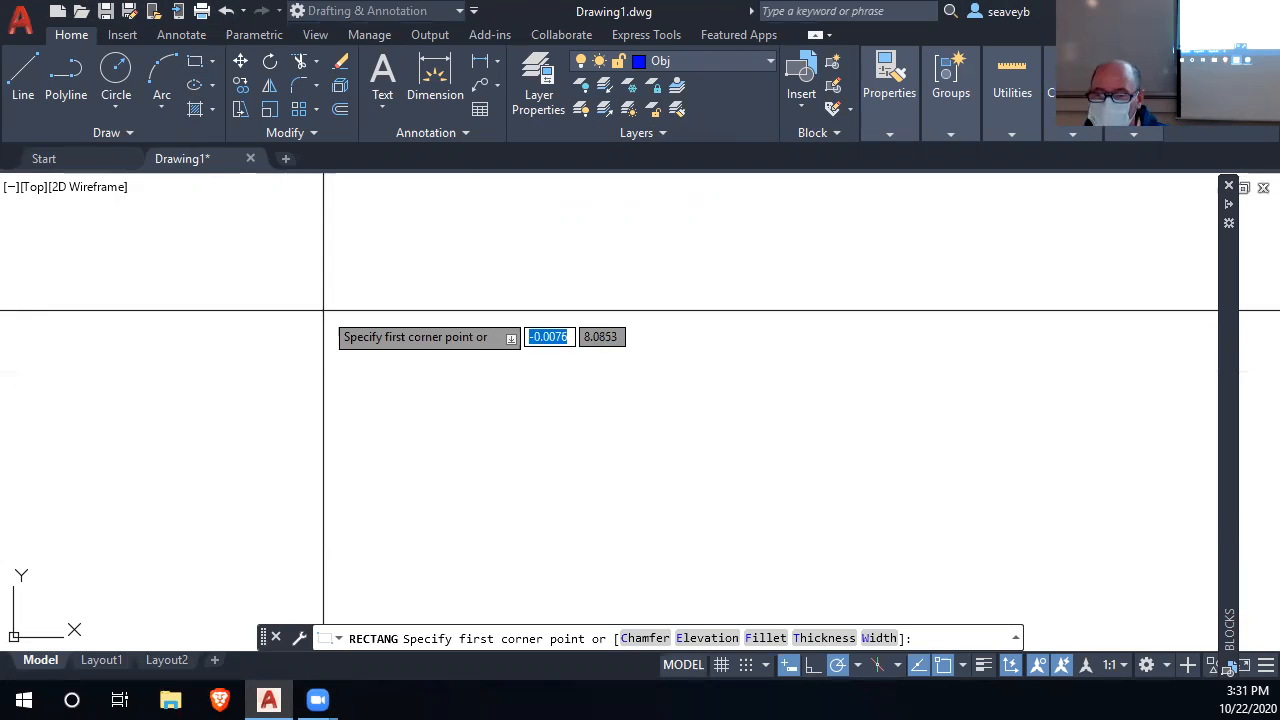
left_click(408, 253)
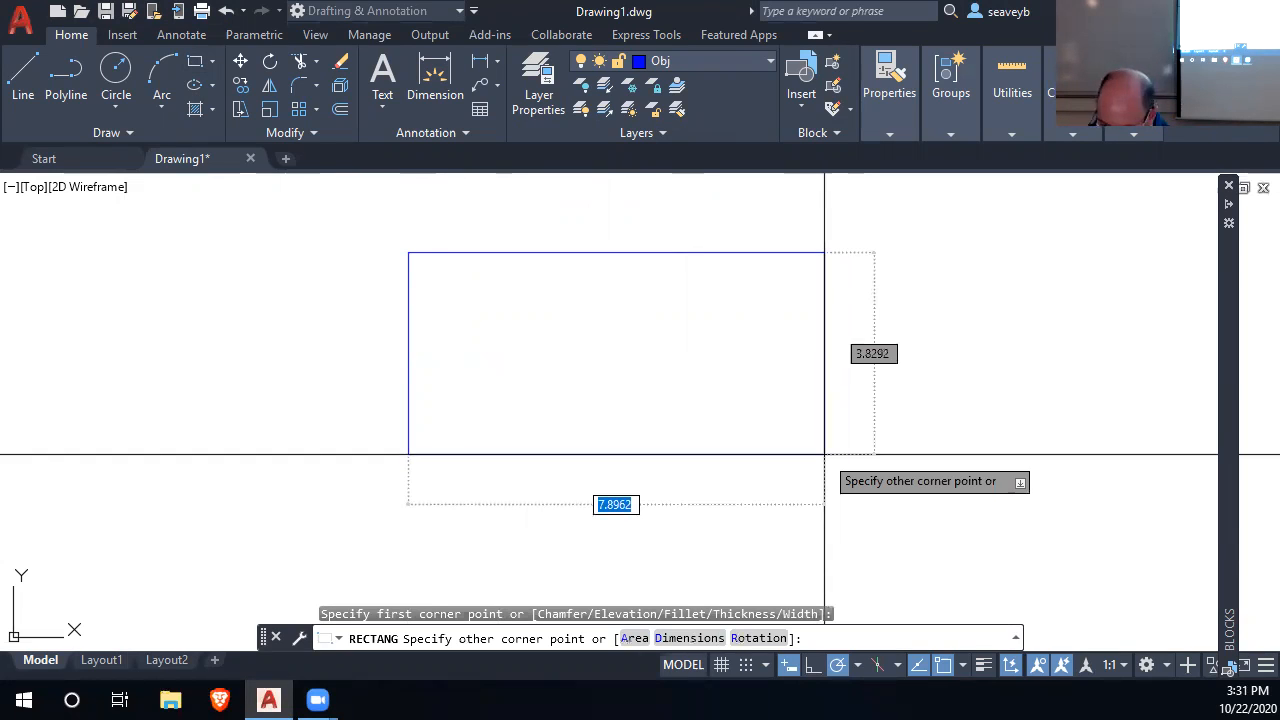
type("10")
key("Tab")
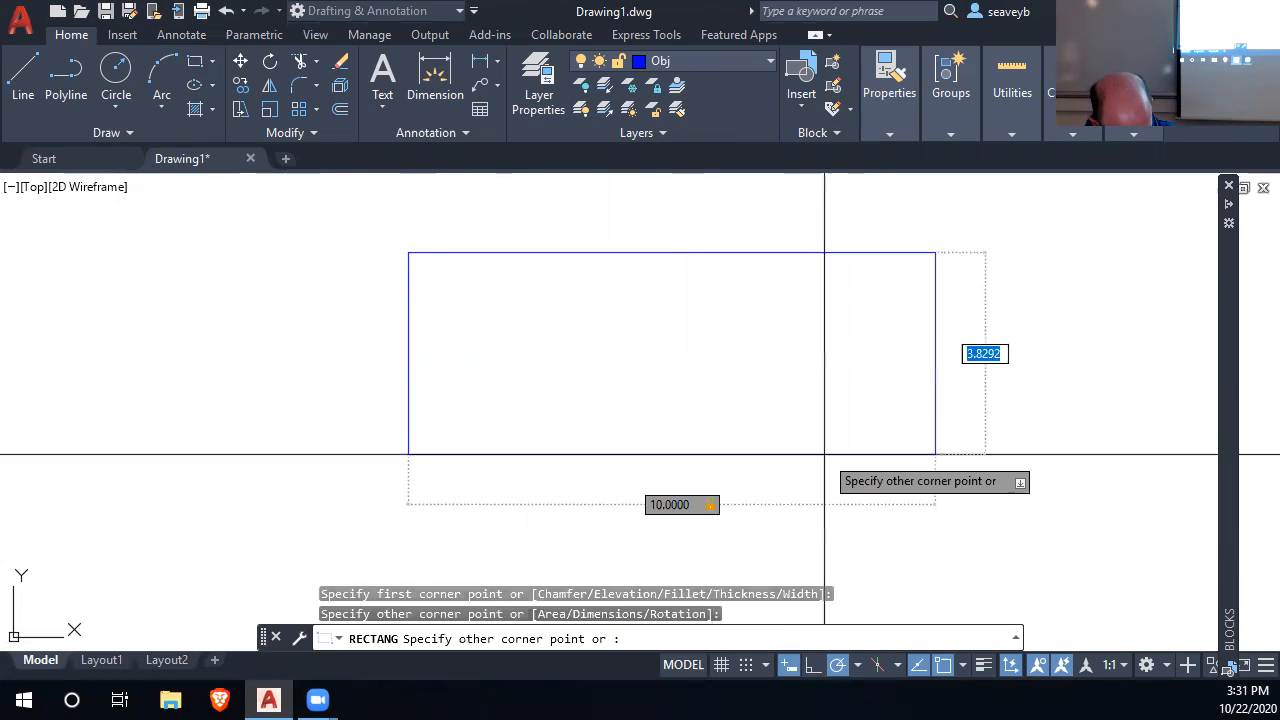
type("5")
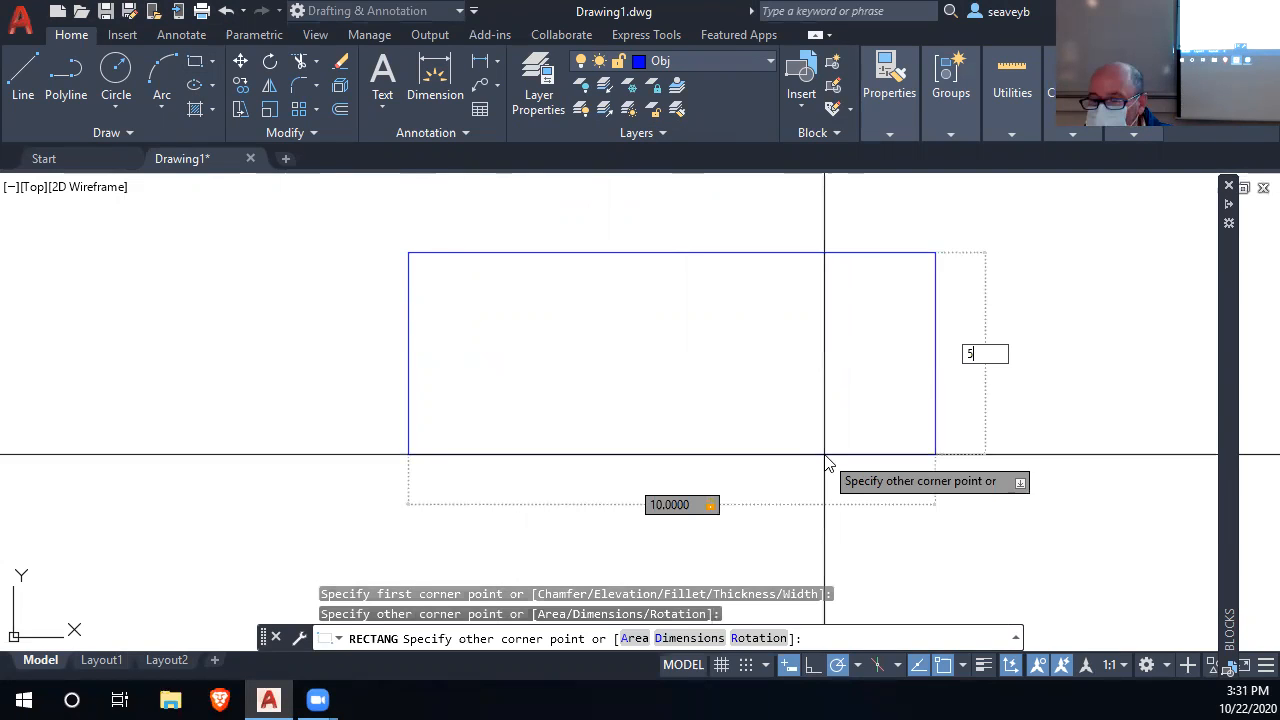
key("Return")
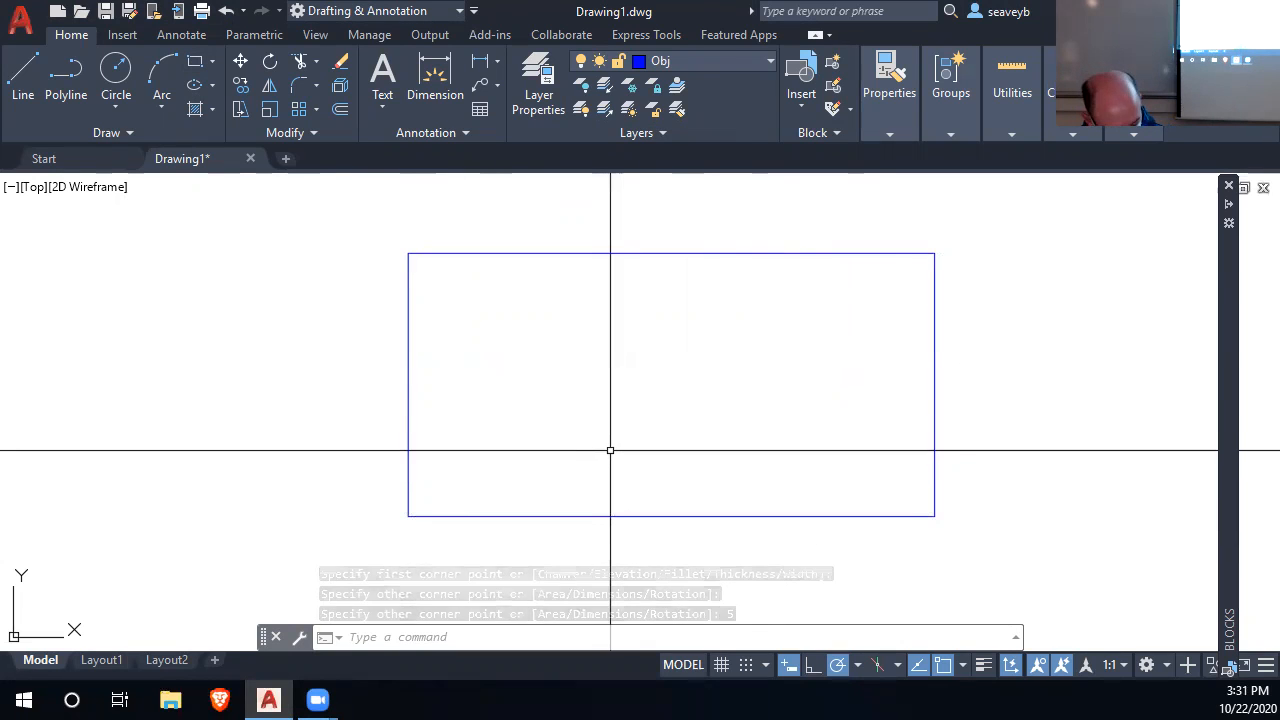
Draw a circle of radius 0.375 on the rectangle's top edge, centred 1 unit from its top-left corner
type("c")
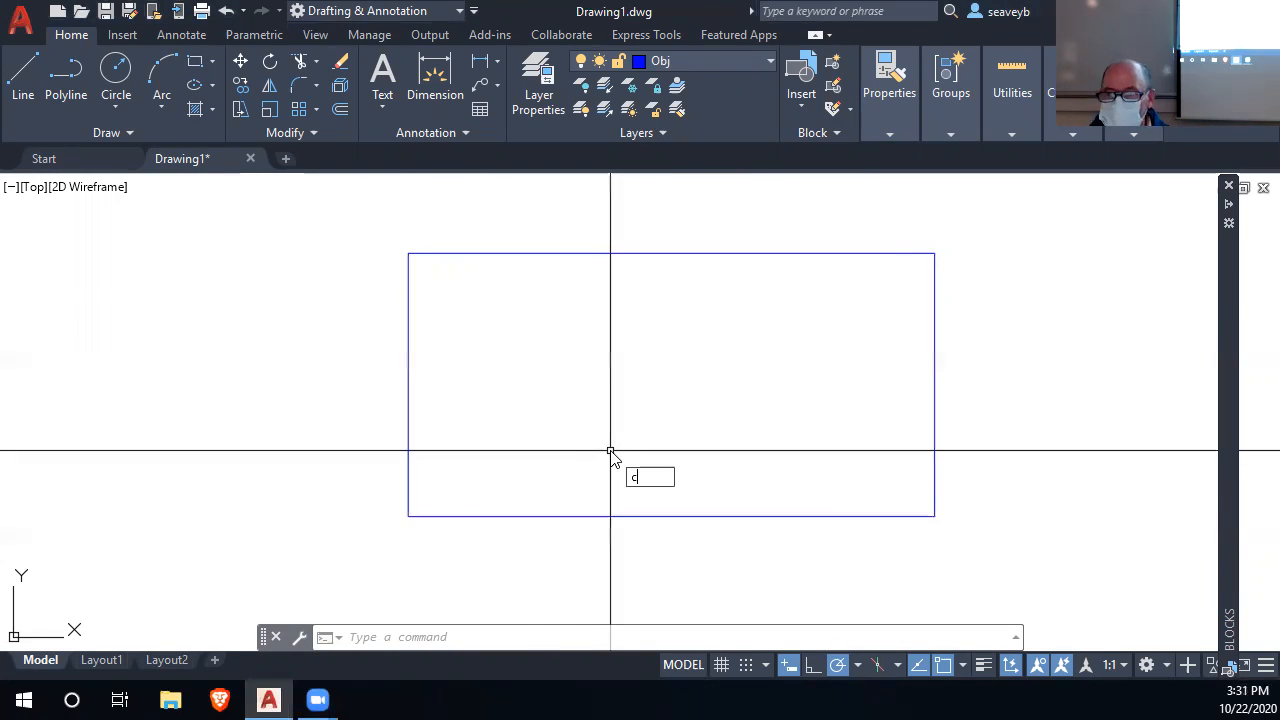
key("Return")
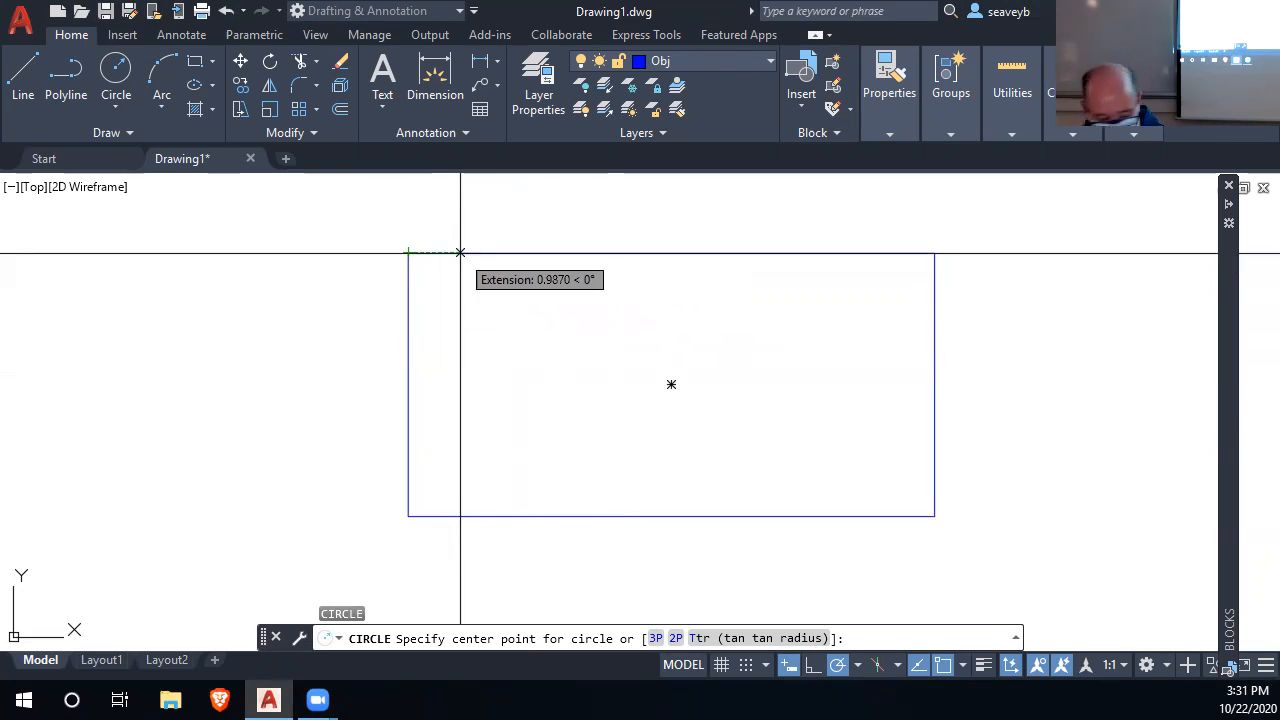
type("1")
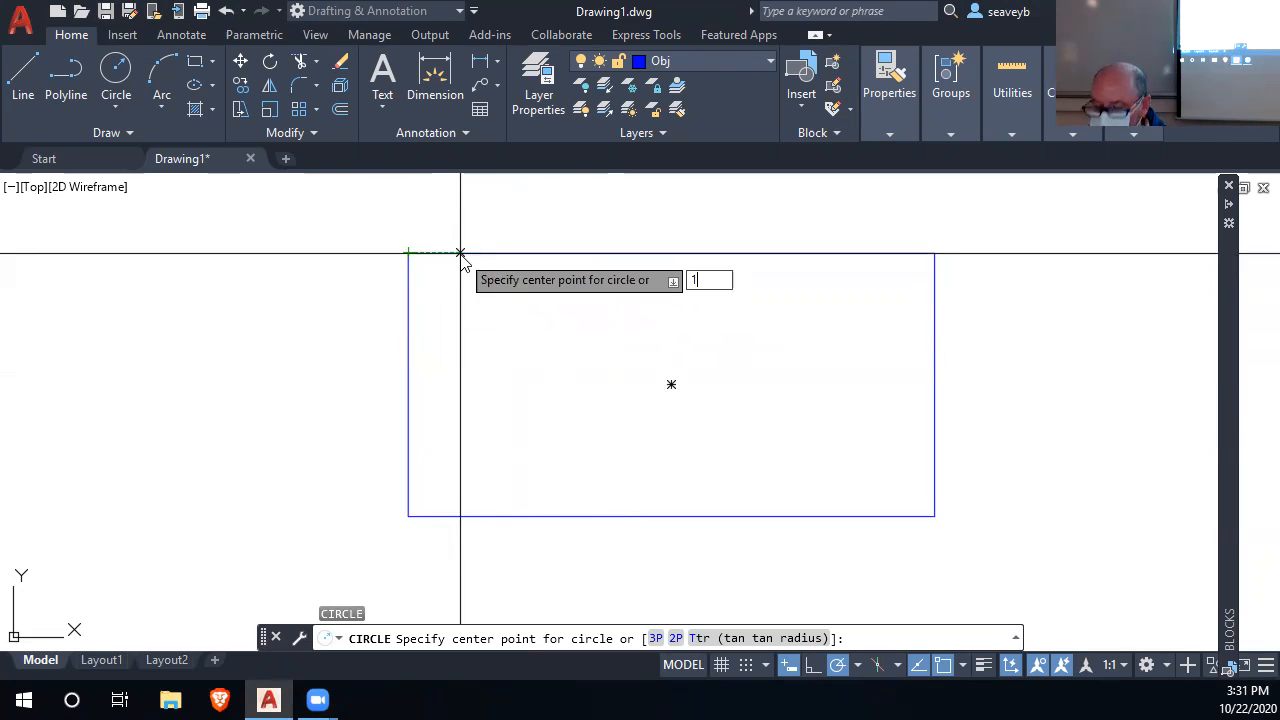
key("Return")
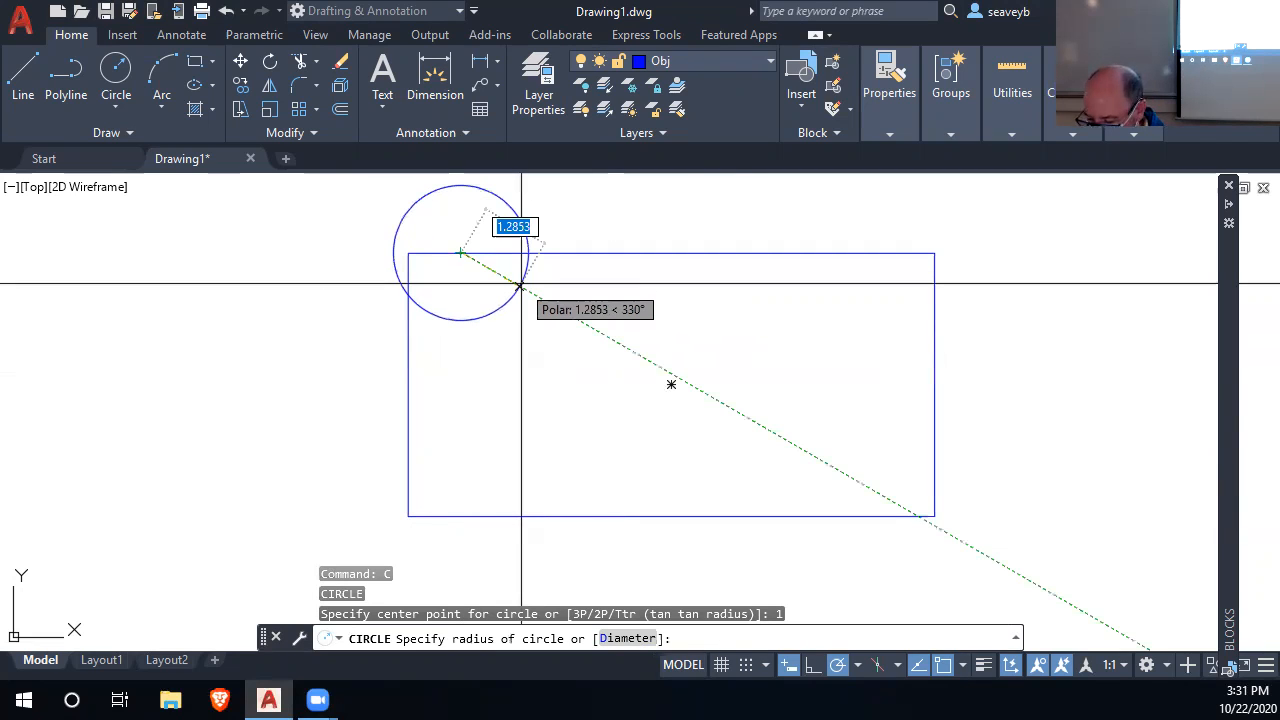
type(".375")
key("Return")
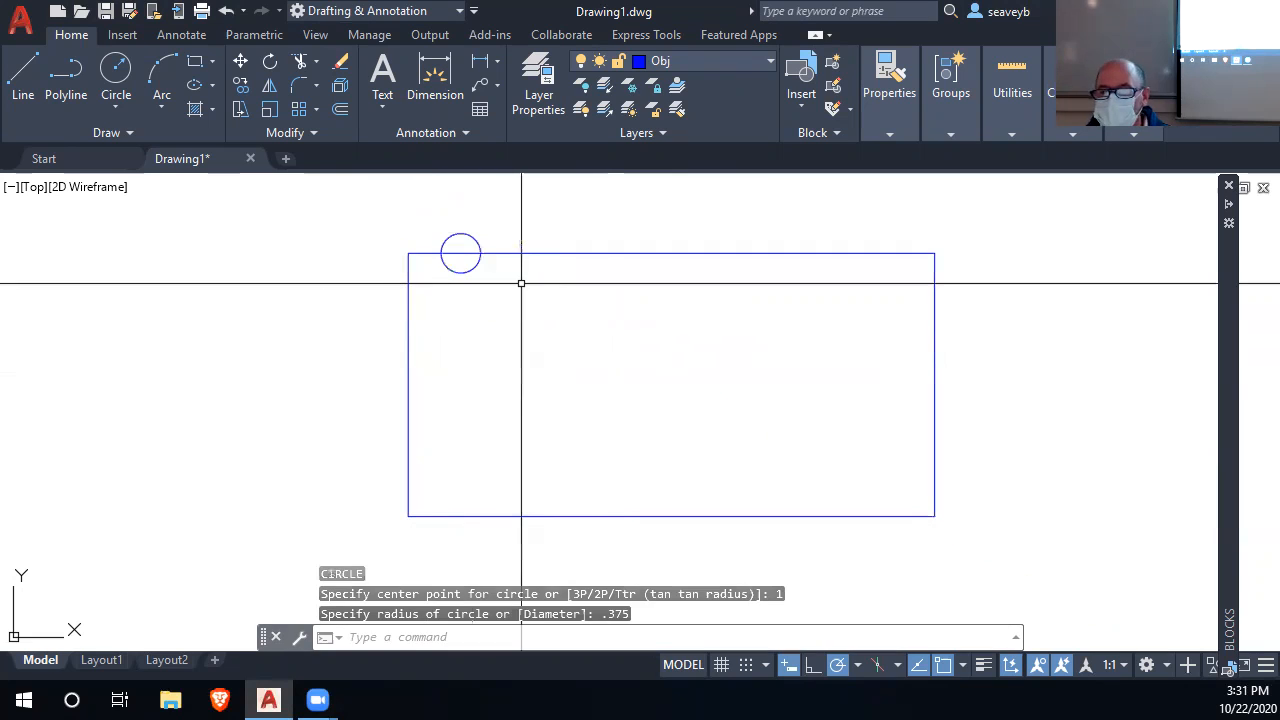
Move the circle 1 unit straight down from the top edge into the rectangle by its centre grip
left_click(460, 252)
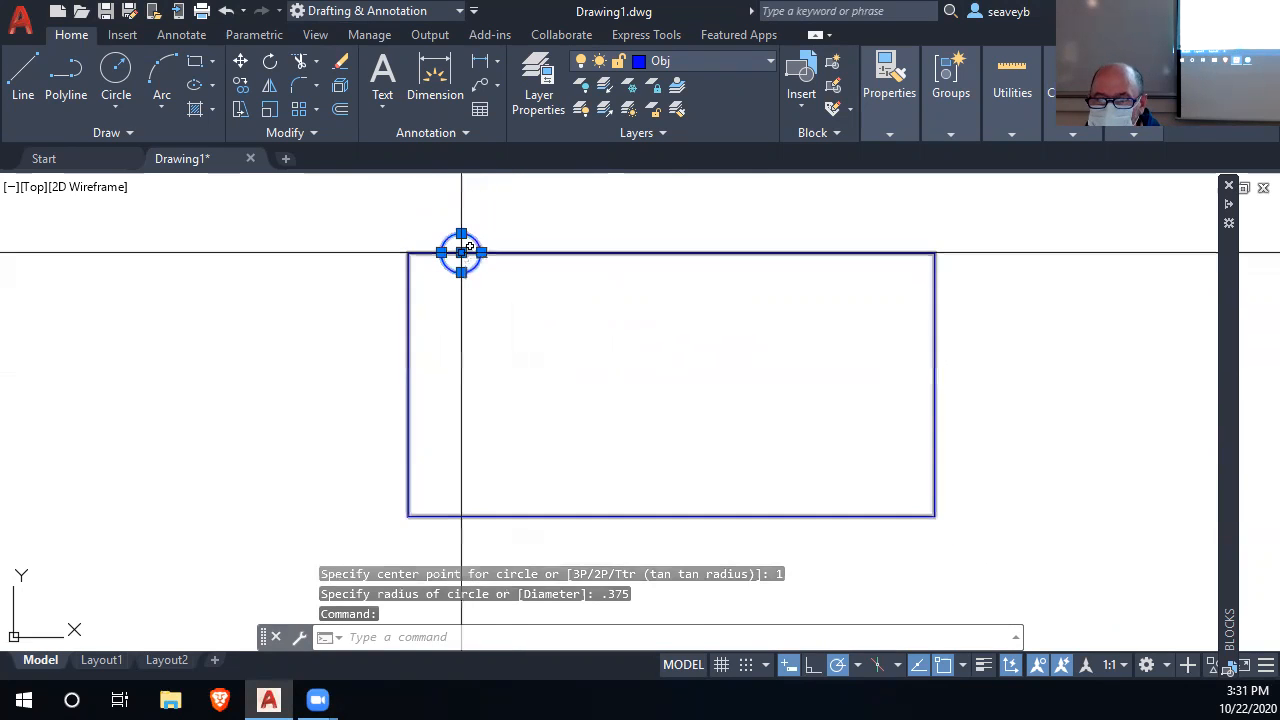
left_click(461, 252)
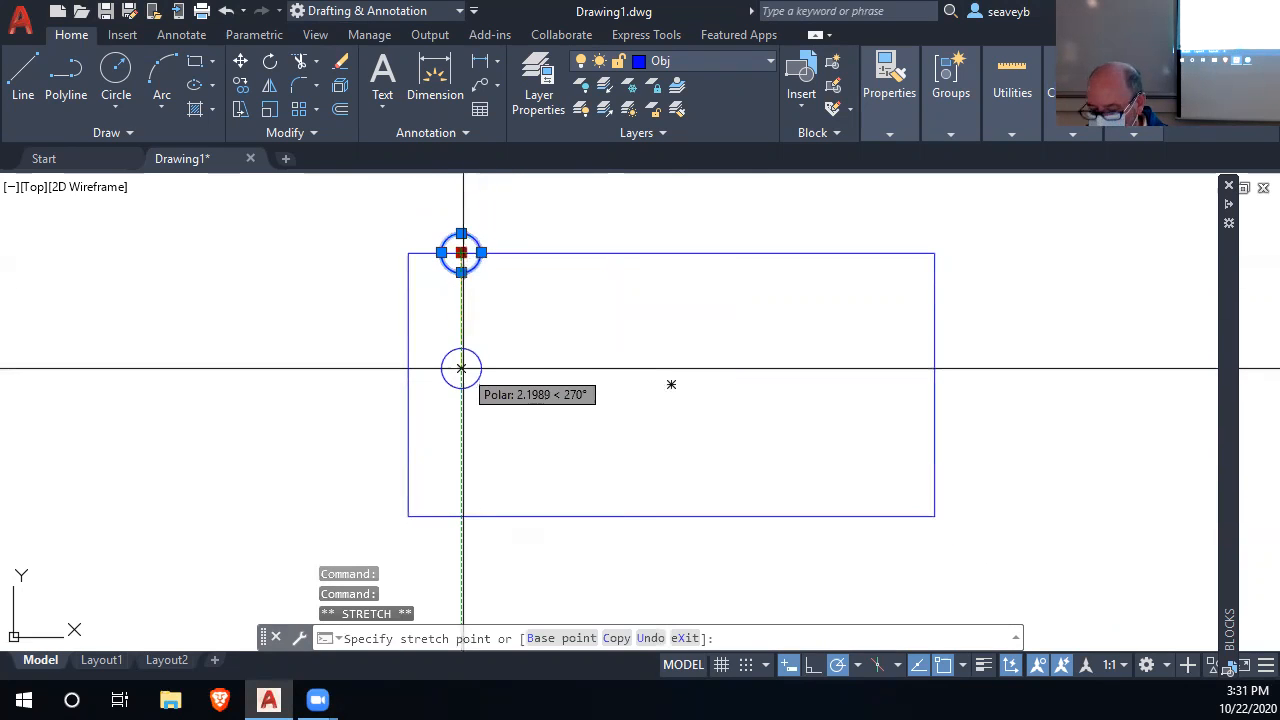
type("1")
key("Return")
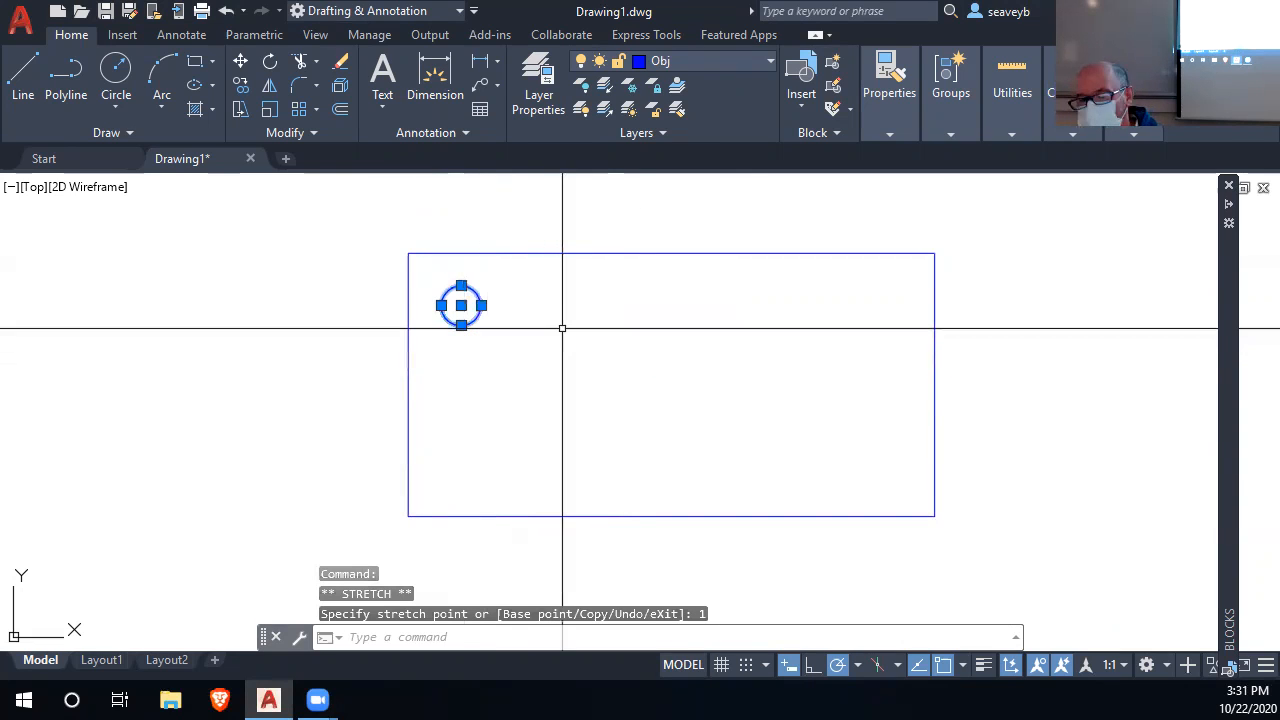
key("Escape")
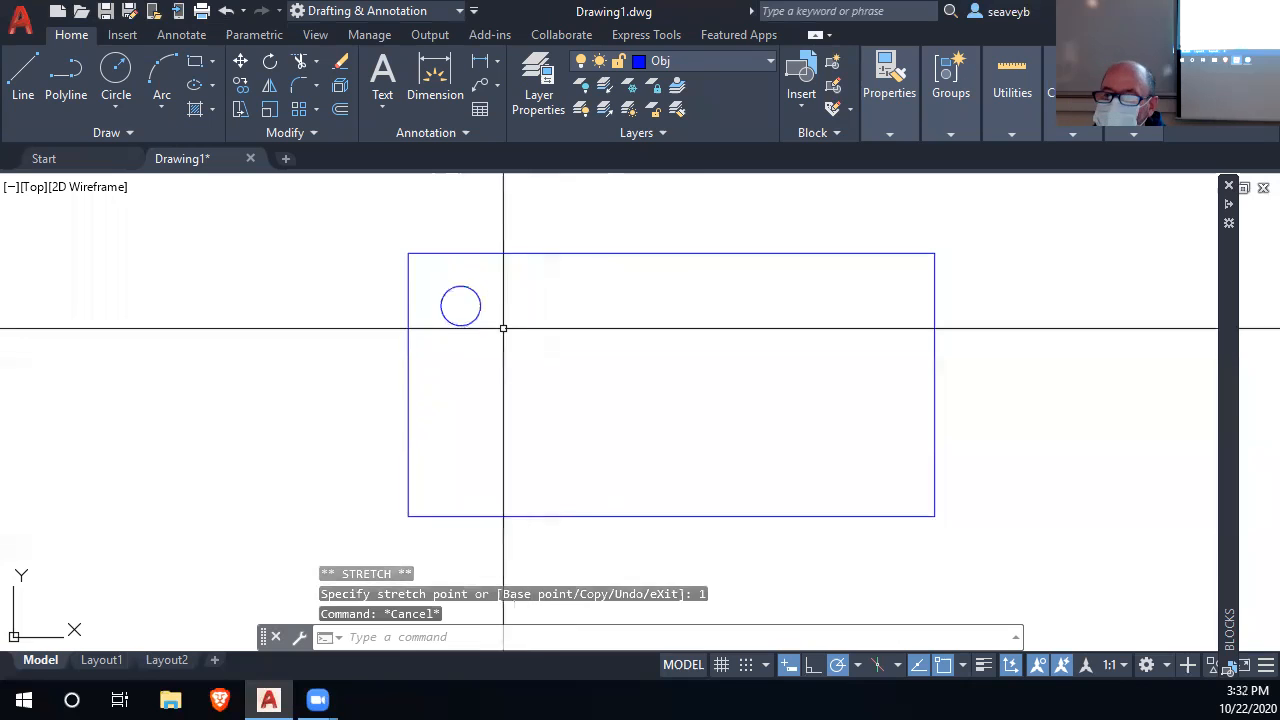
Erase both the rectangle and the circle
left_click(457, 303)
left_click(400, 223)
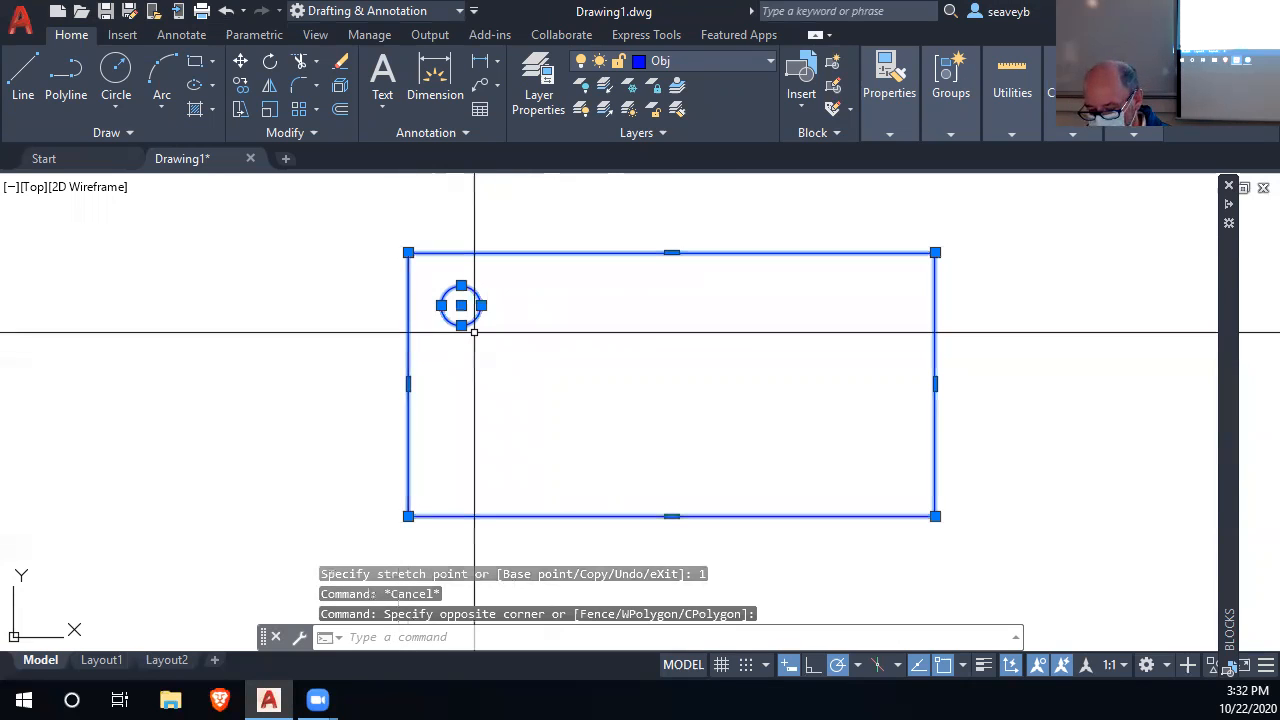
key("Delete")
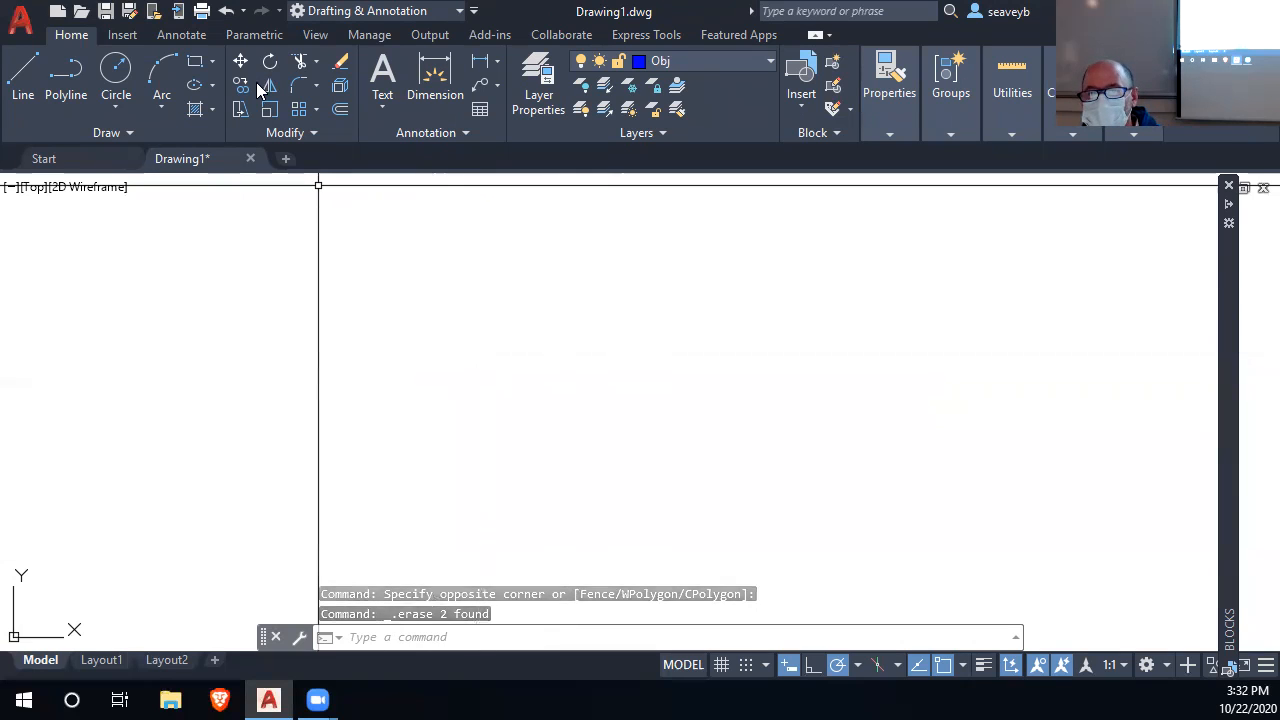
Draw a 10 by 5 rectangle with its top-left corner at the origin 0,0, extending along positive X and negative Y
left_click(194, 66)
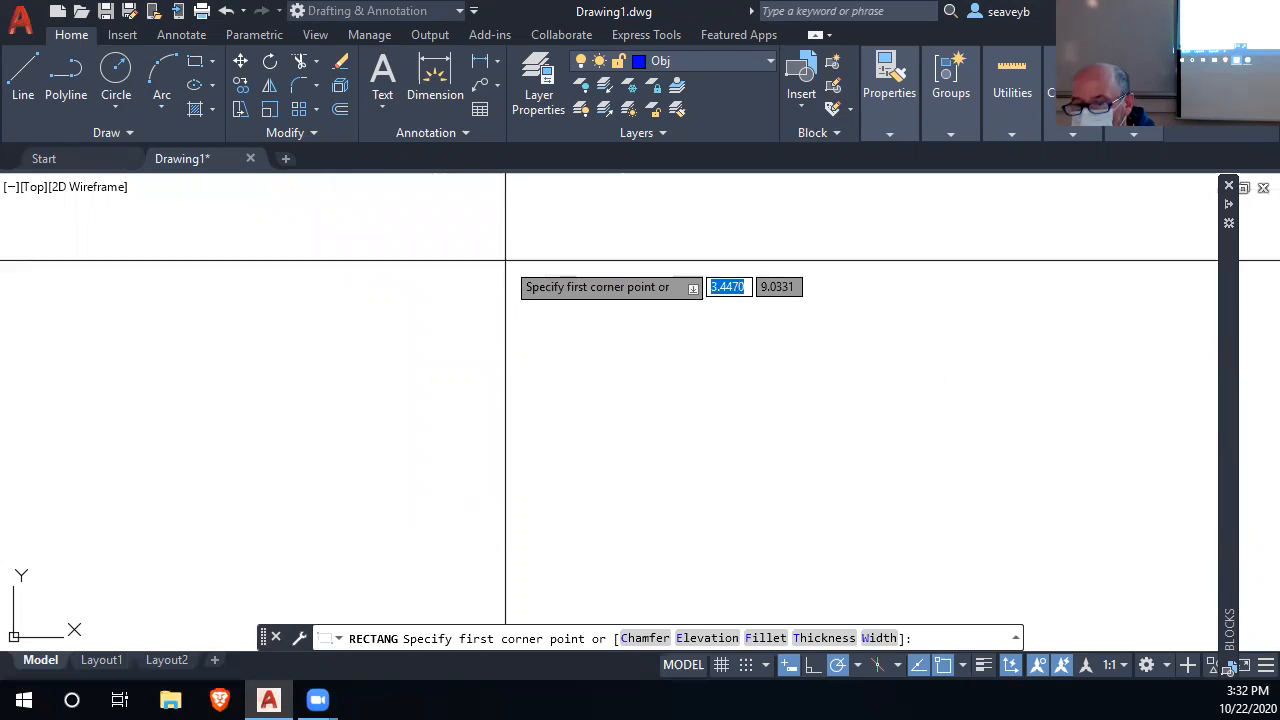
type("0,0")
key("Return")
scroll(531, 436, "down", 2)
middle_click_drag(531, 436, 681, 176)
middle_click_drag(971, 537, 714, 437)
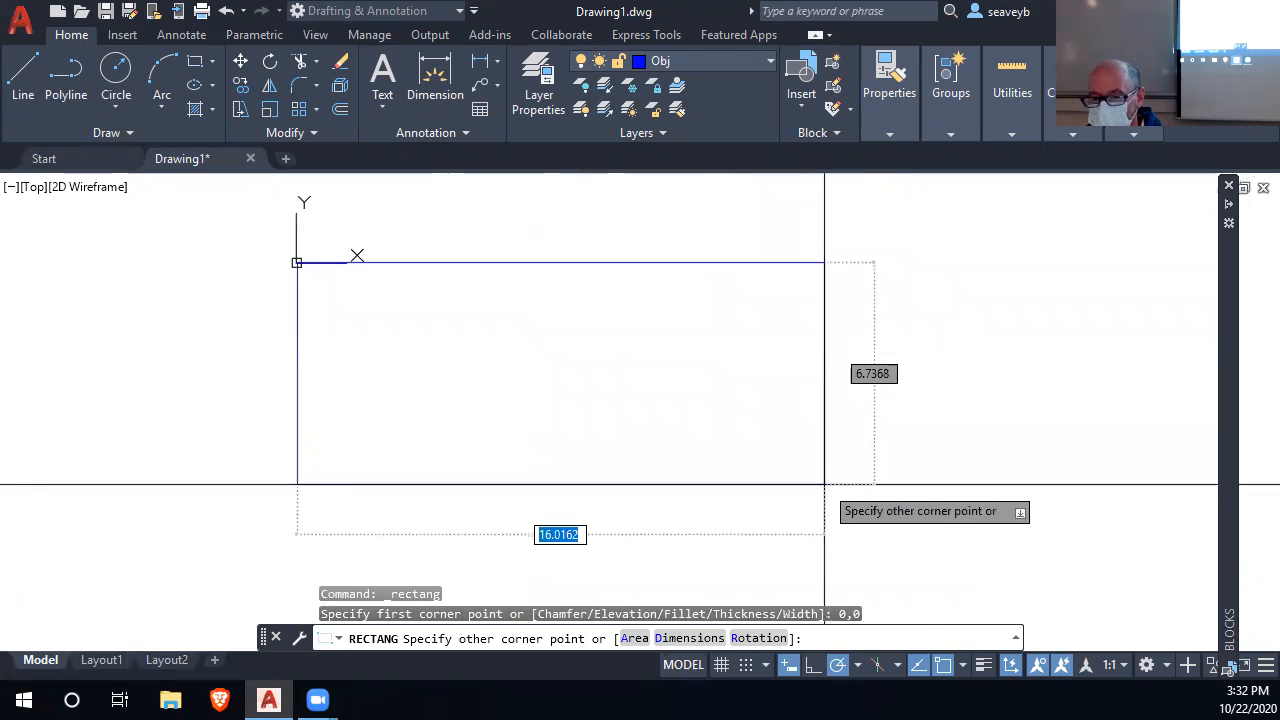
type("10")
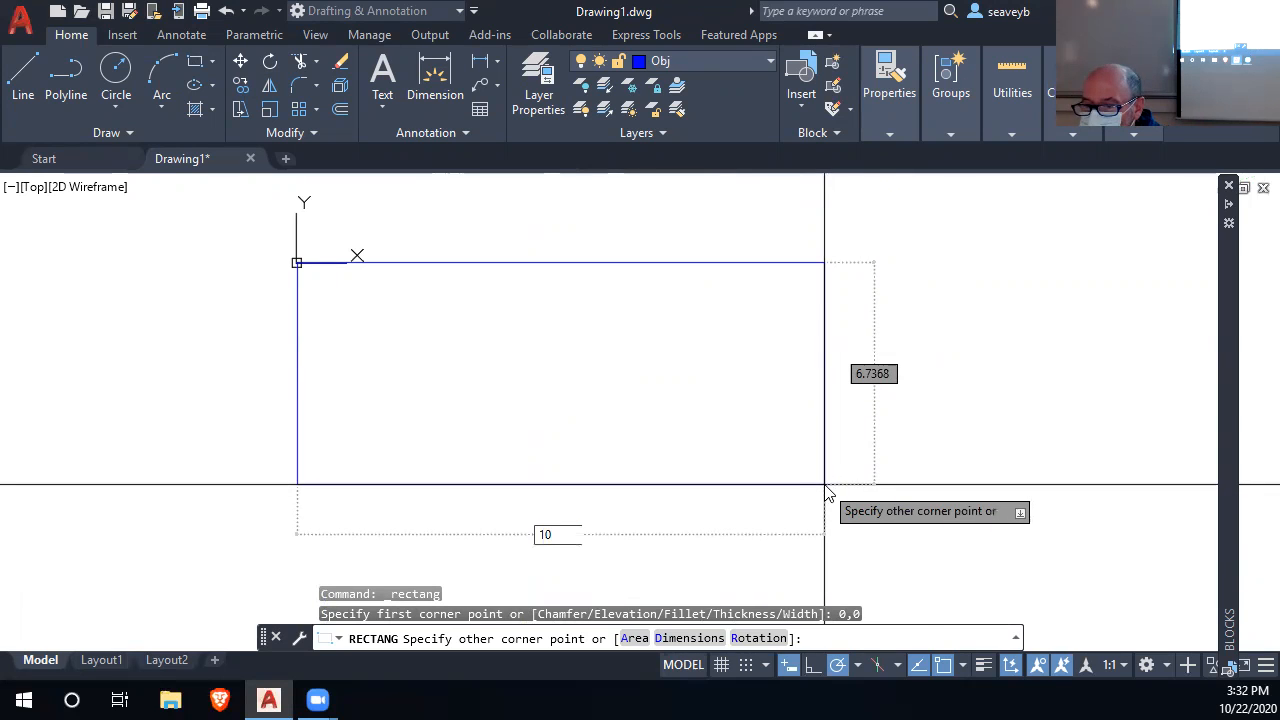
key("Tab")
type("5")
key("Return")
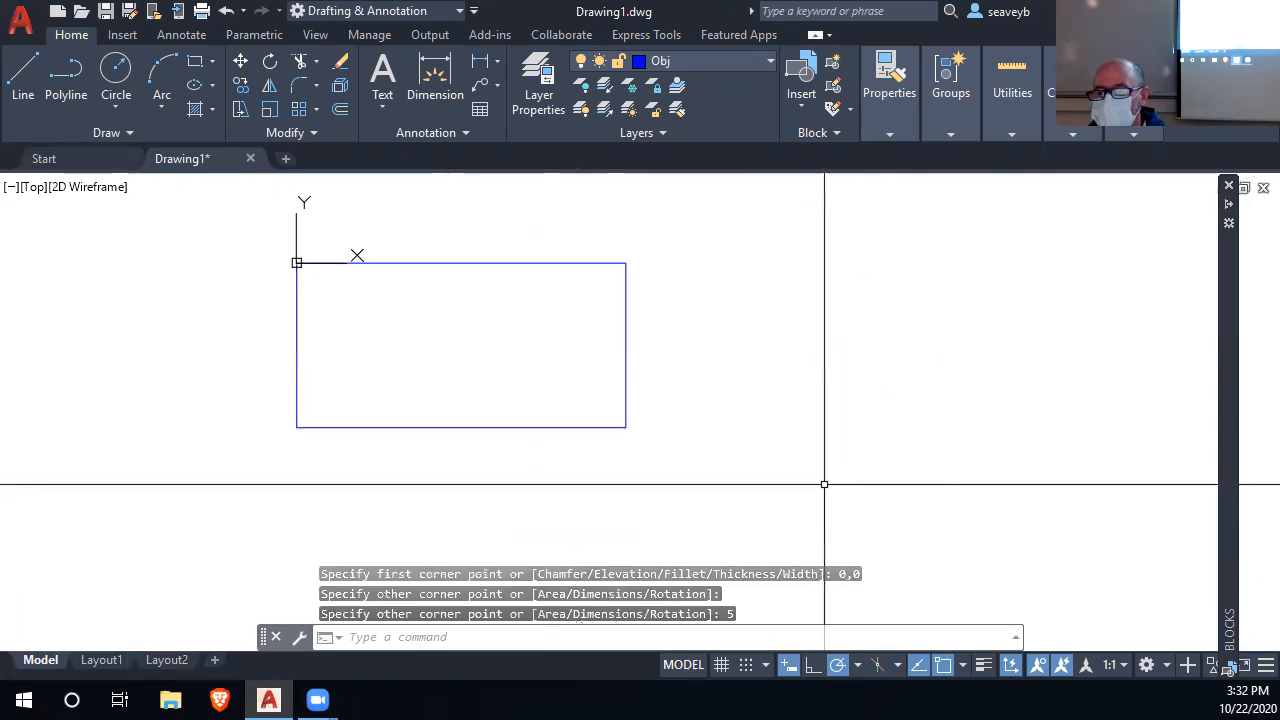
Draw a circle of radius 0.375 centred at coordinates 1,-1 inside the rectangle
middle_click_drag(451, 403, 659, 388)
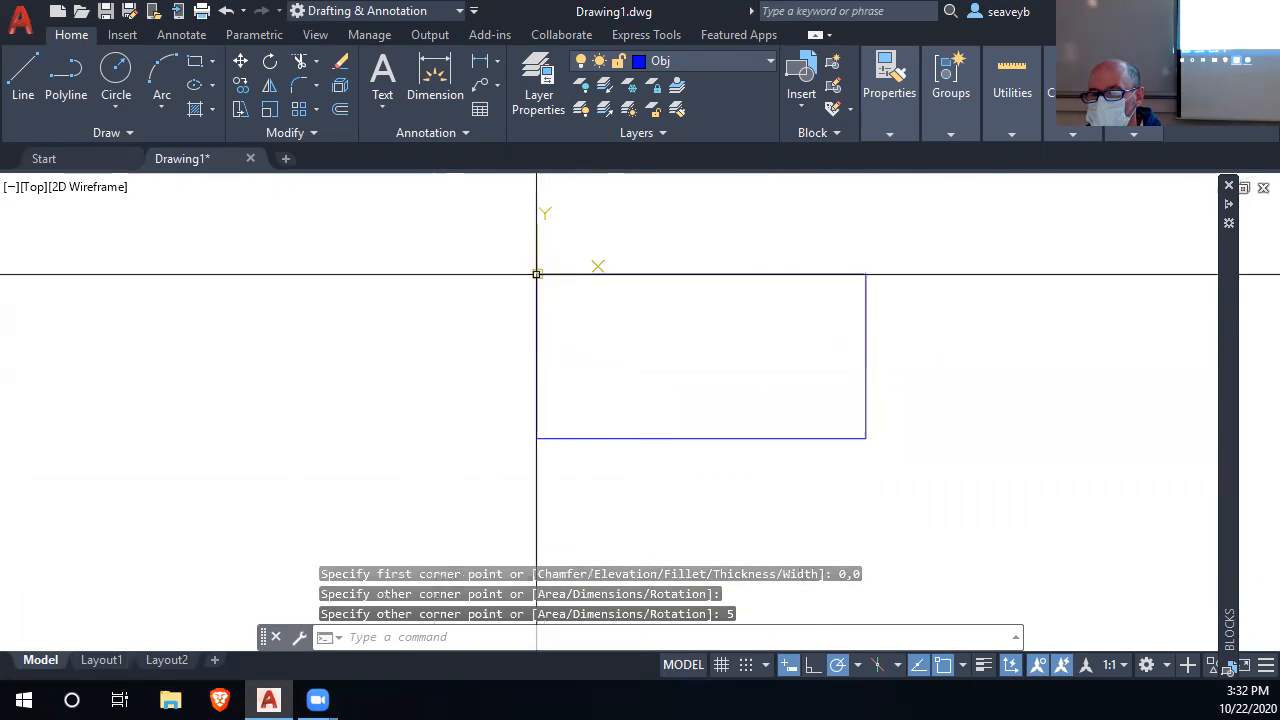
type("c")
key("Return")
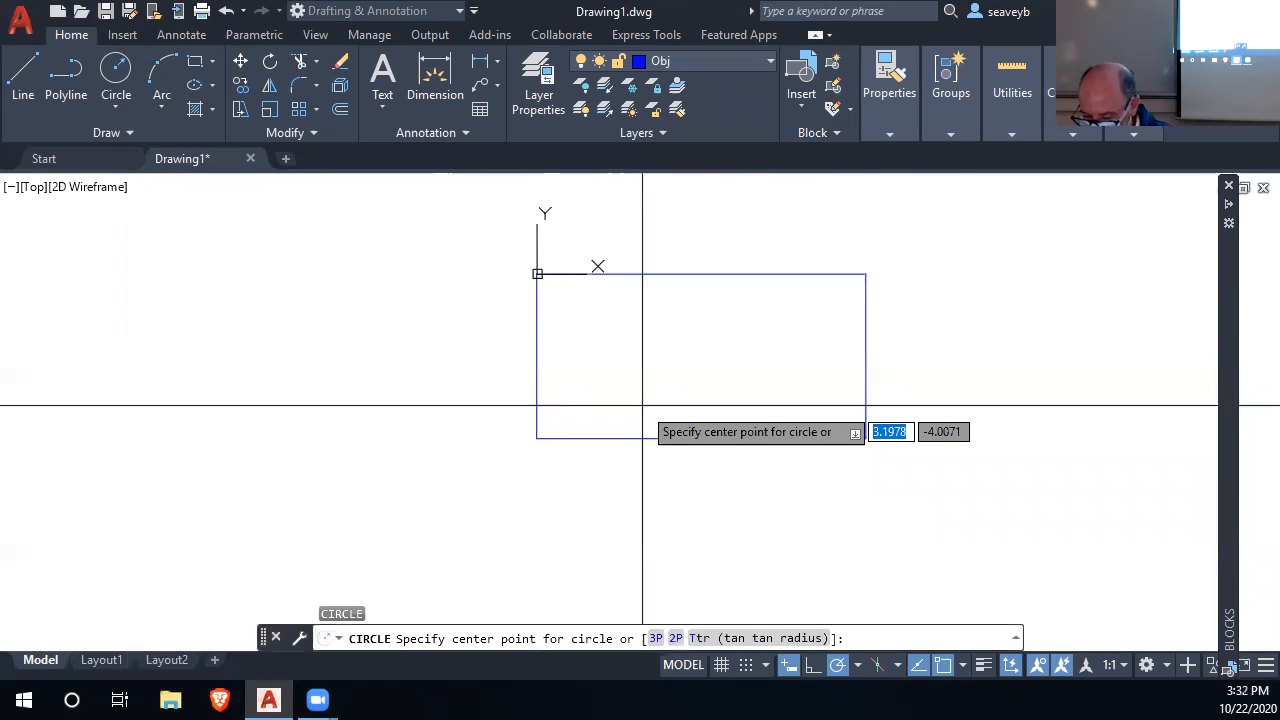
type("1")
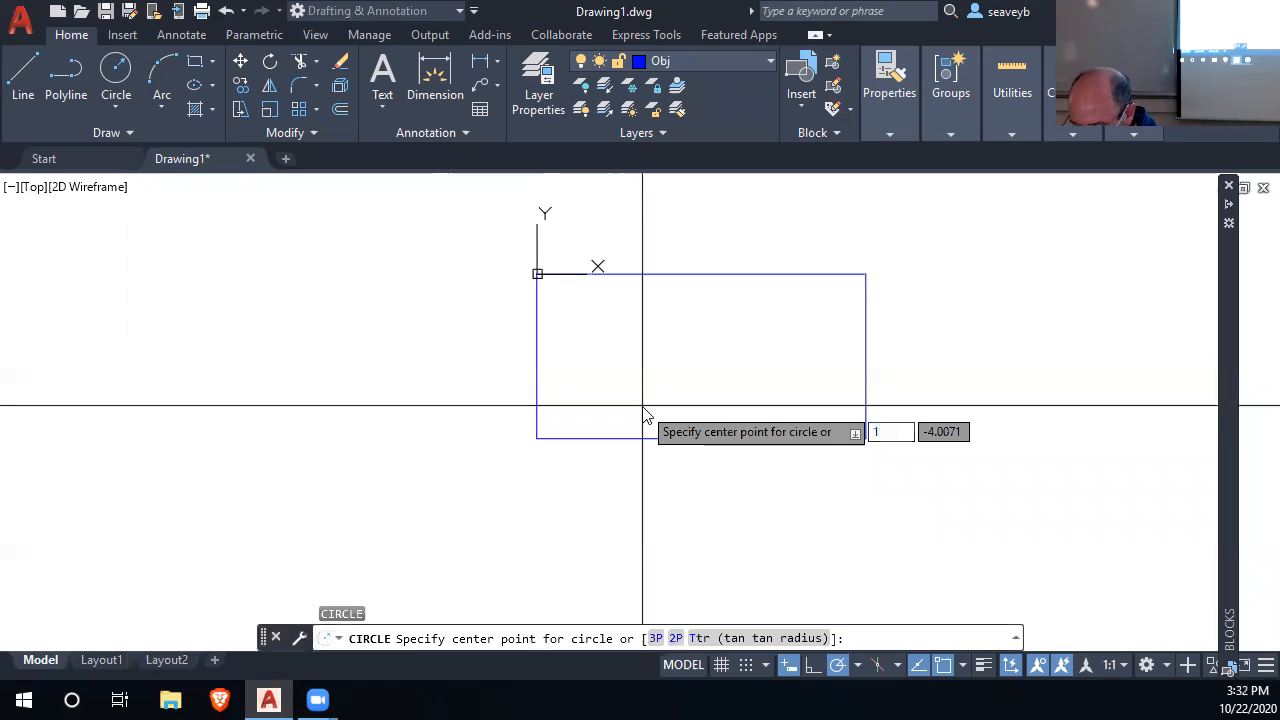
key("Tab")
type("-1")
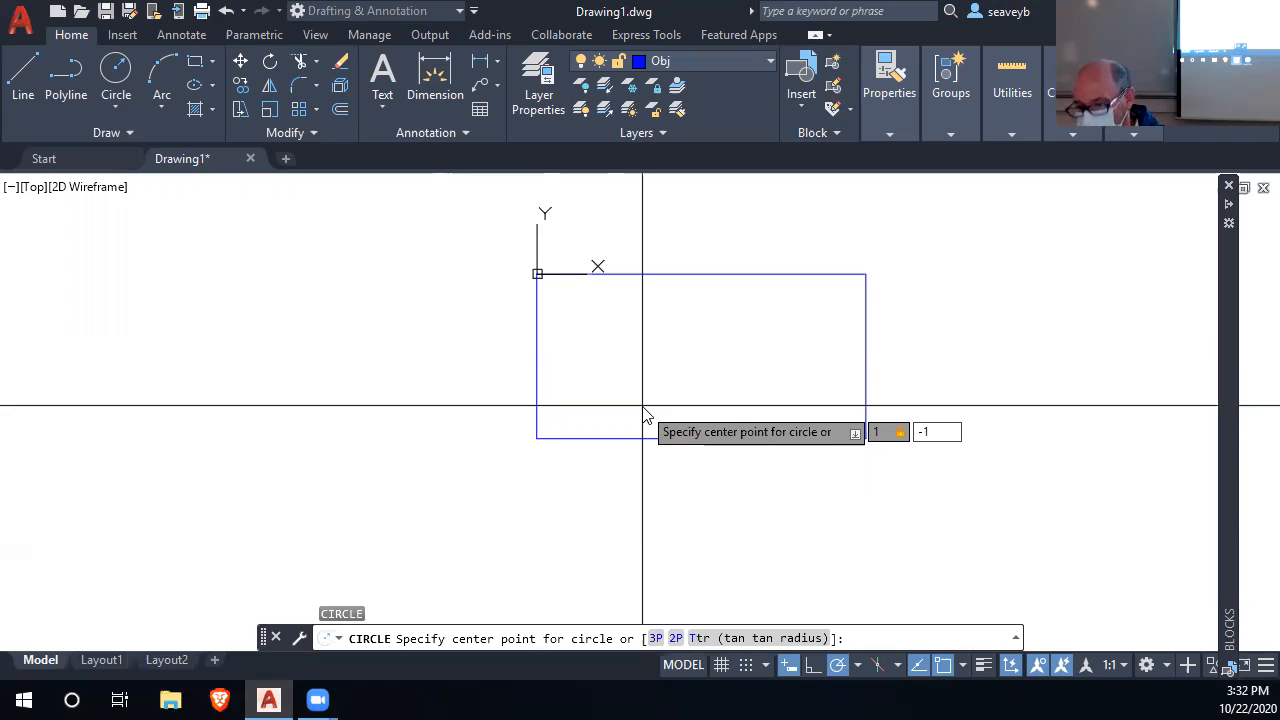
key("Return")
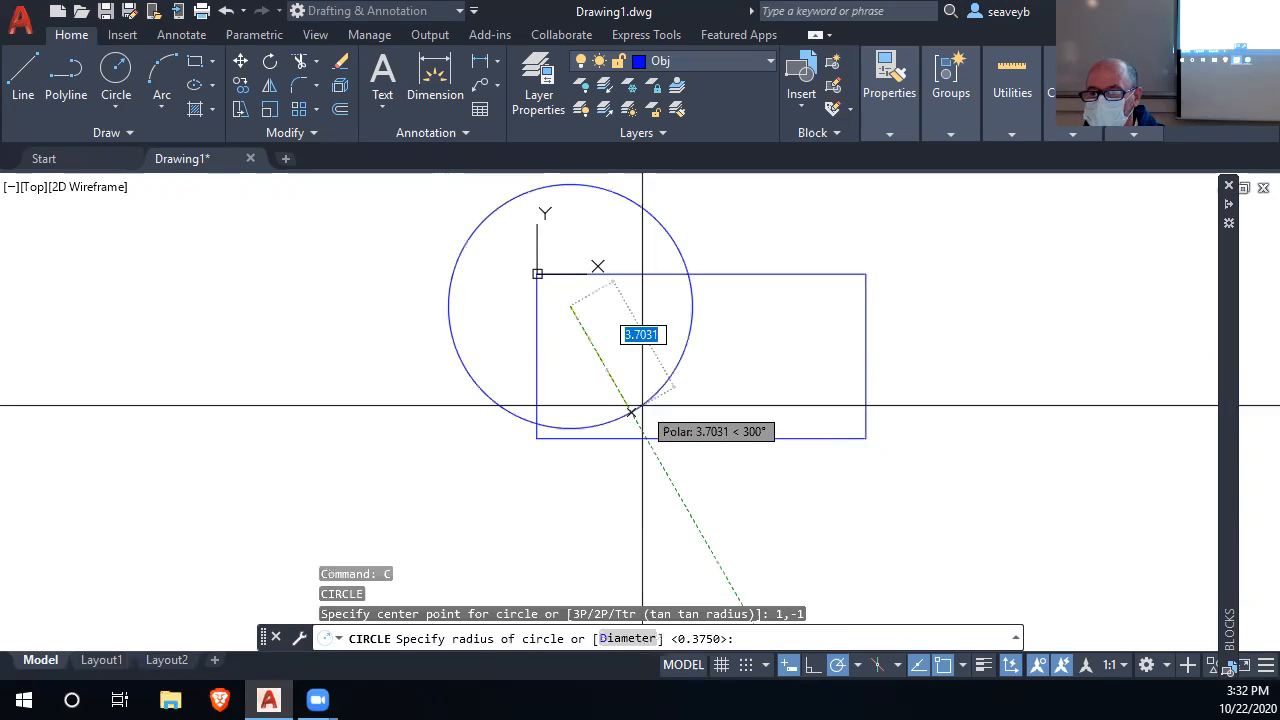
type(".375")
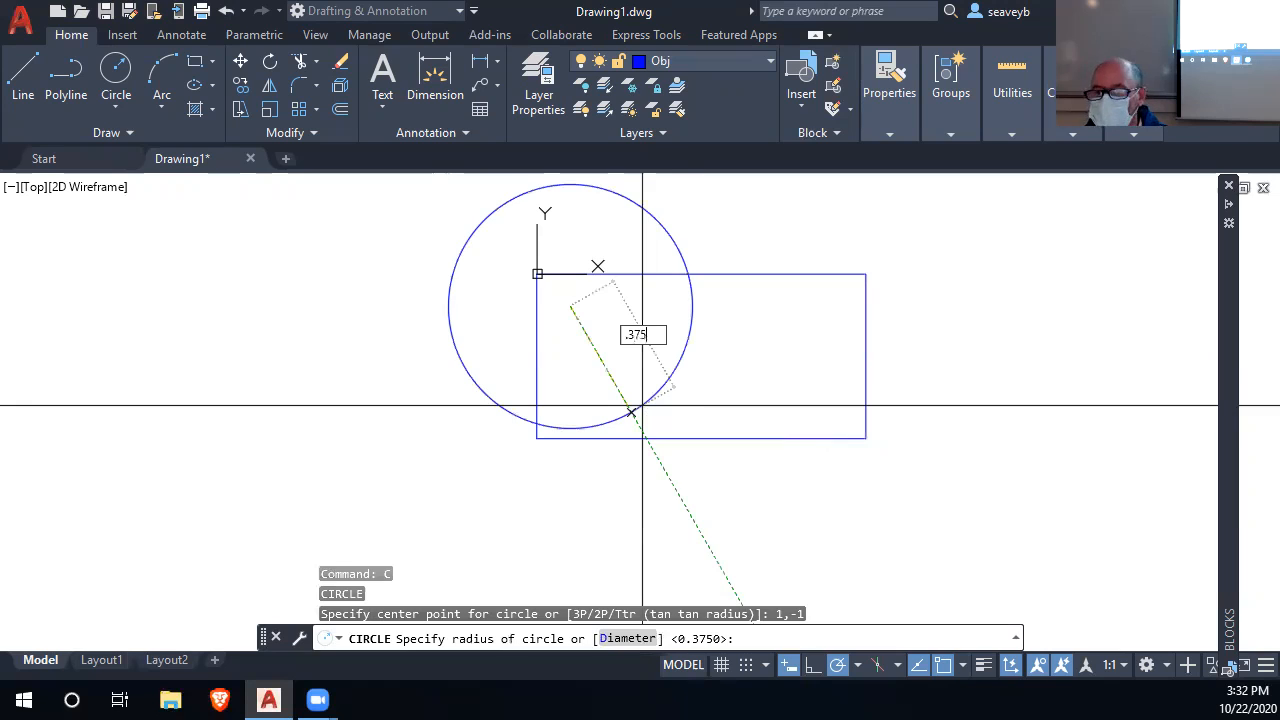
key("Return")
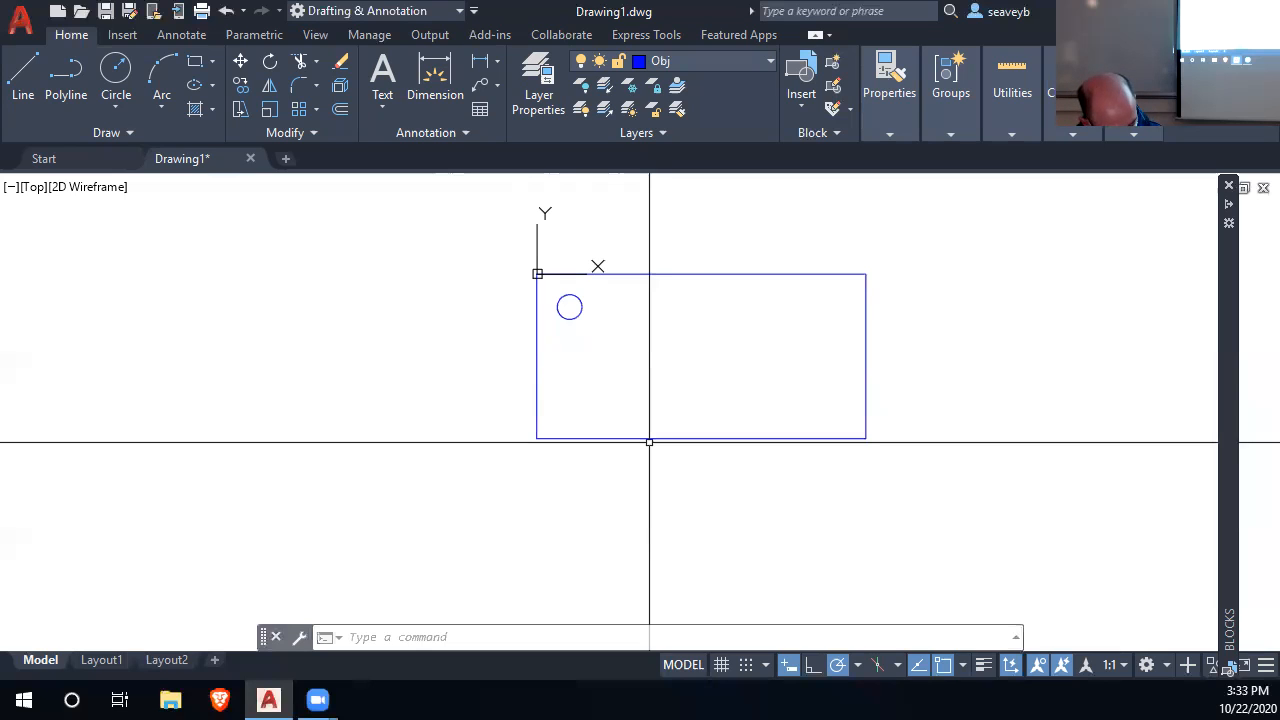
Draw an eight-sided polygon centred at 2,-1, circumscribed about a circle of radius 0.345
type("pol")
key("Return")
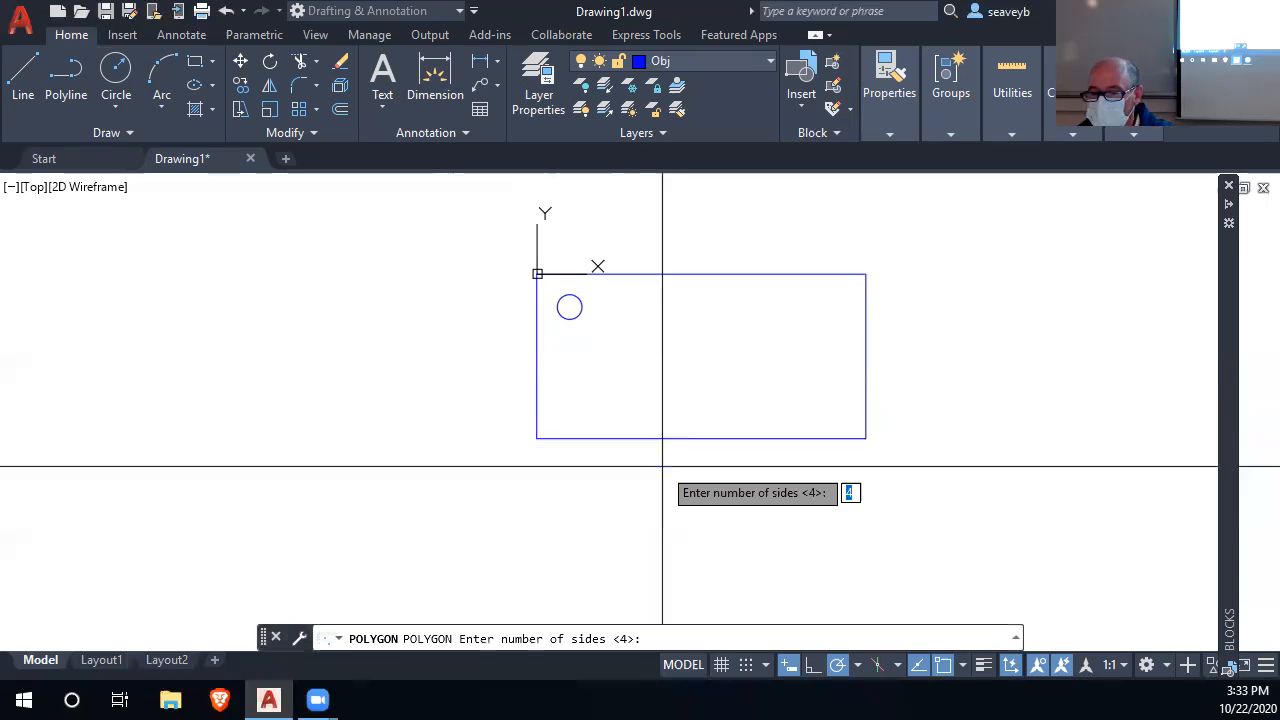
type("8")
key("Return")
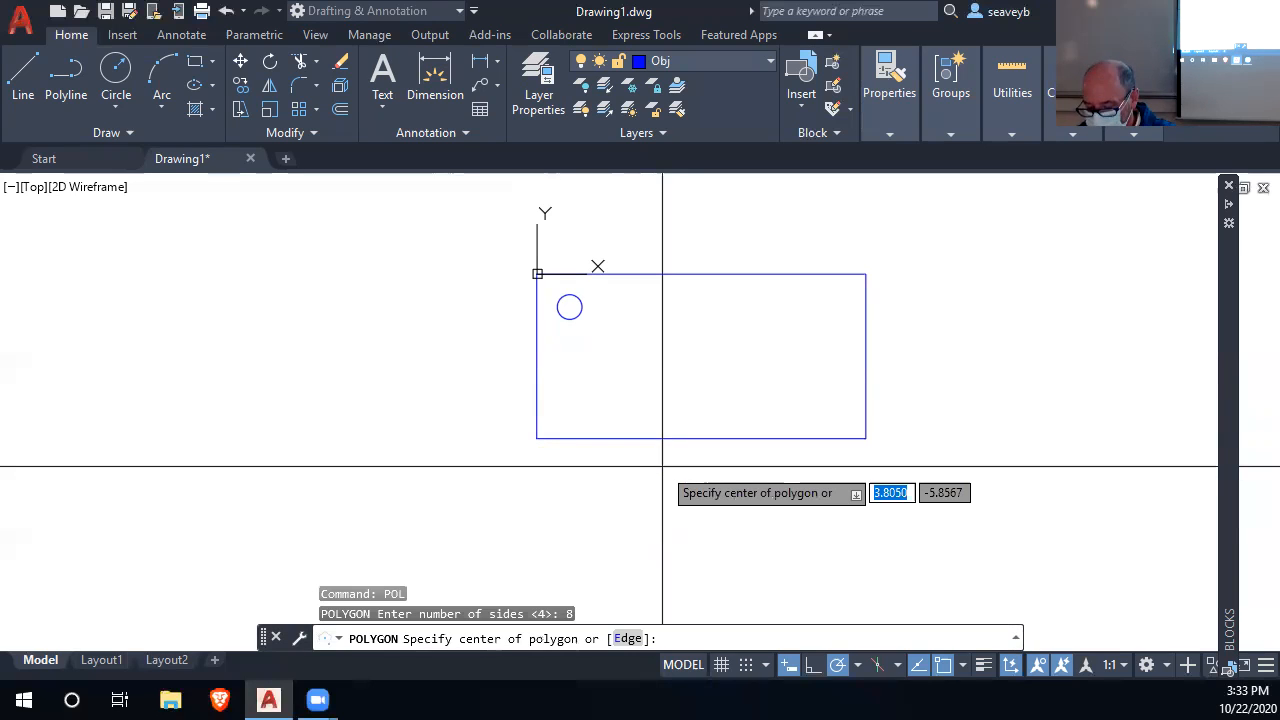
type("2")
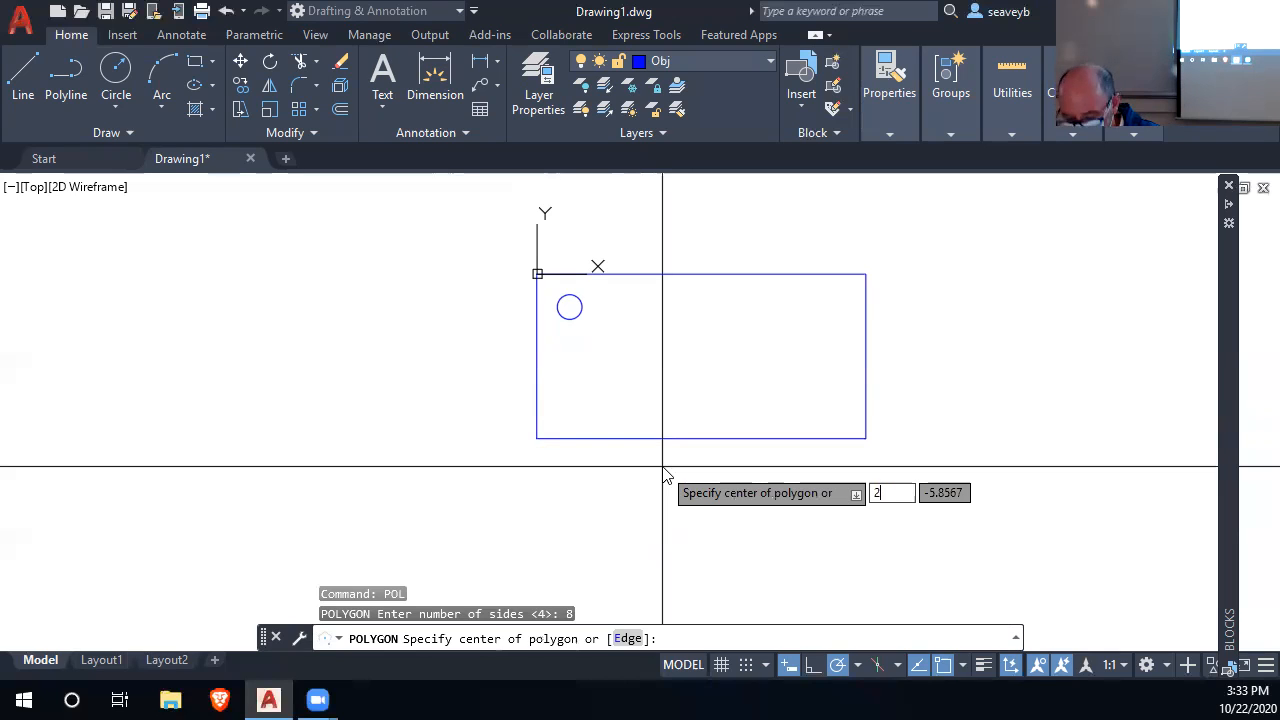
key("Tab")
type("-1")
key("Return")
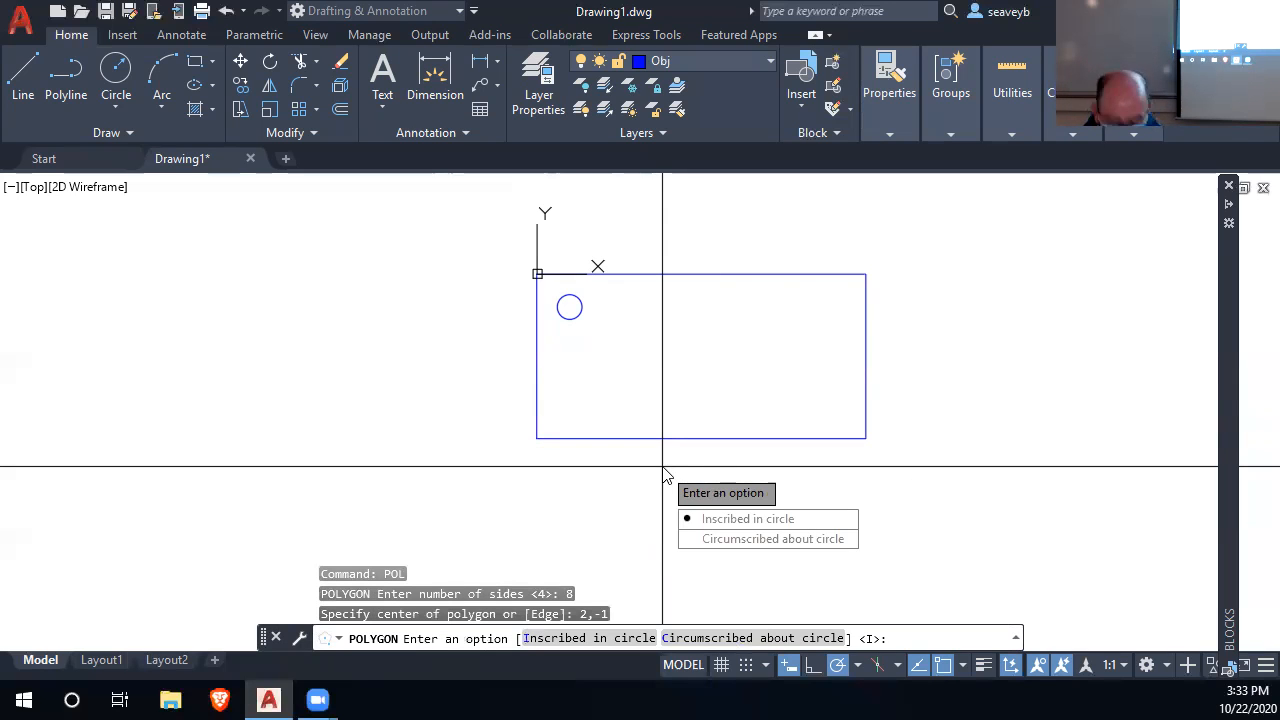
left_click(735, 539)
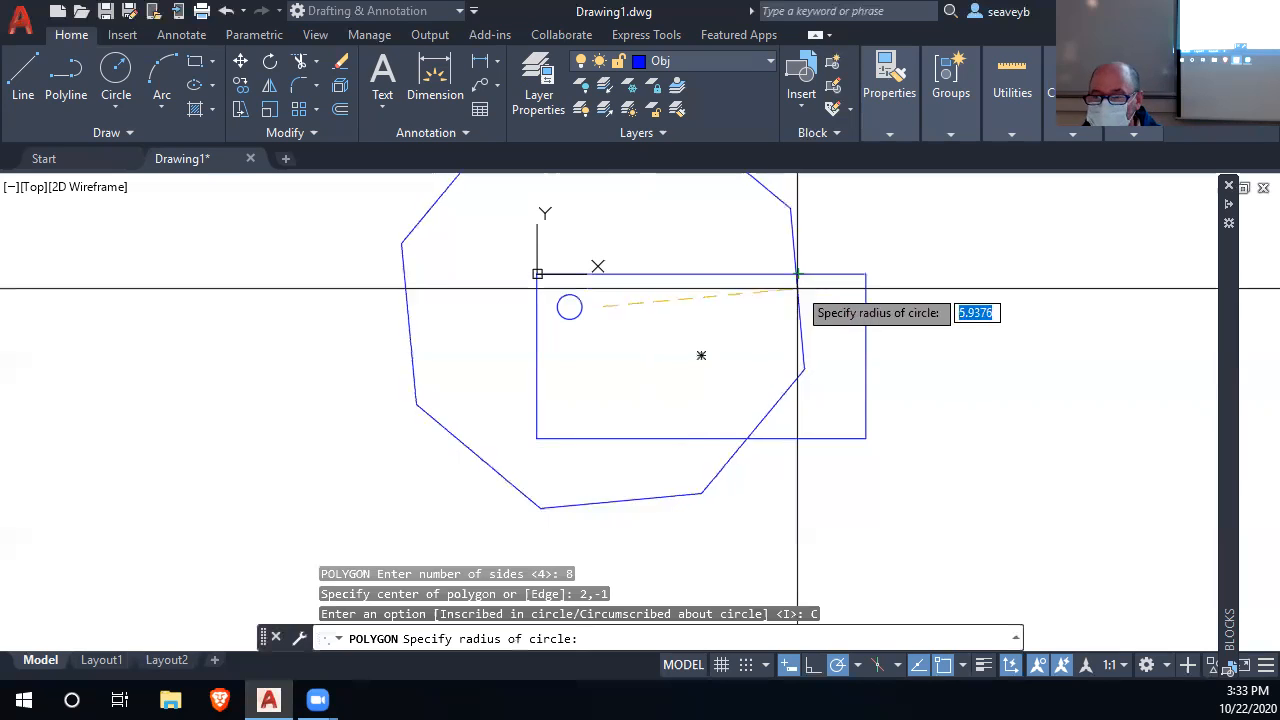
type(".")
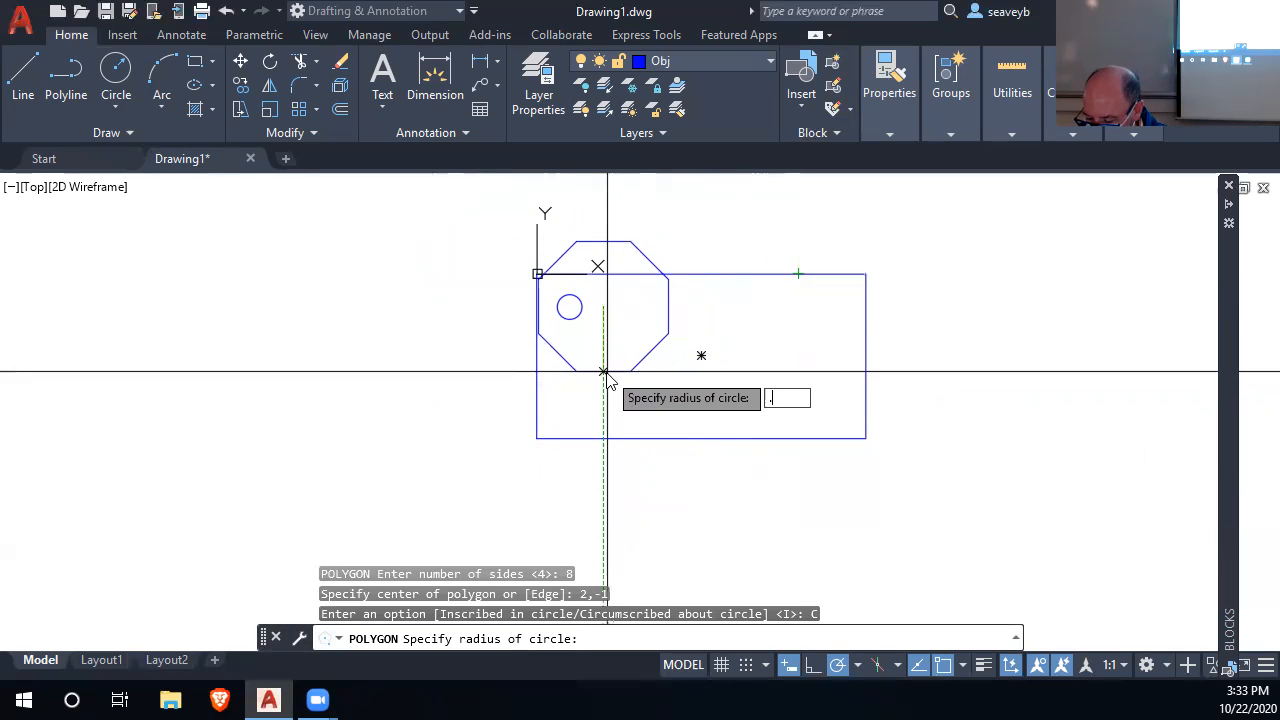
type("345")
key("Return")
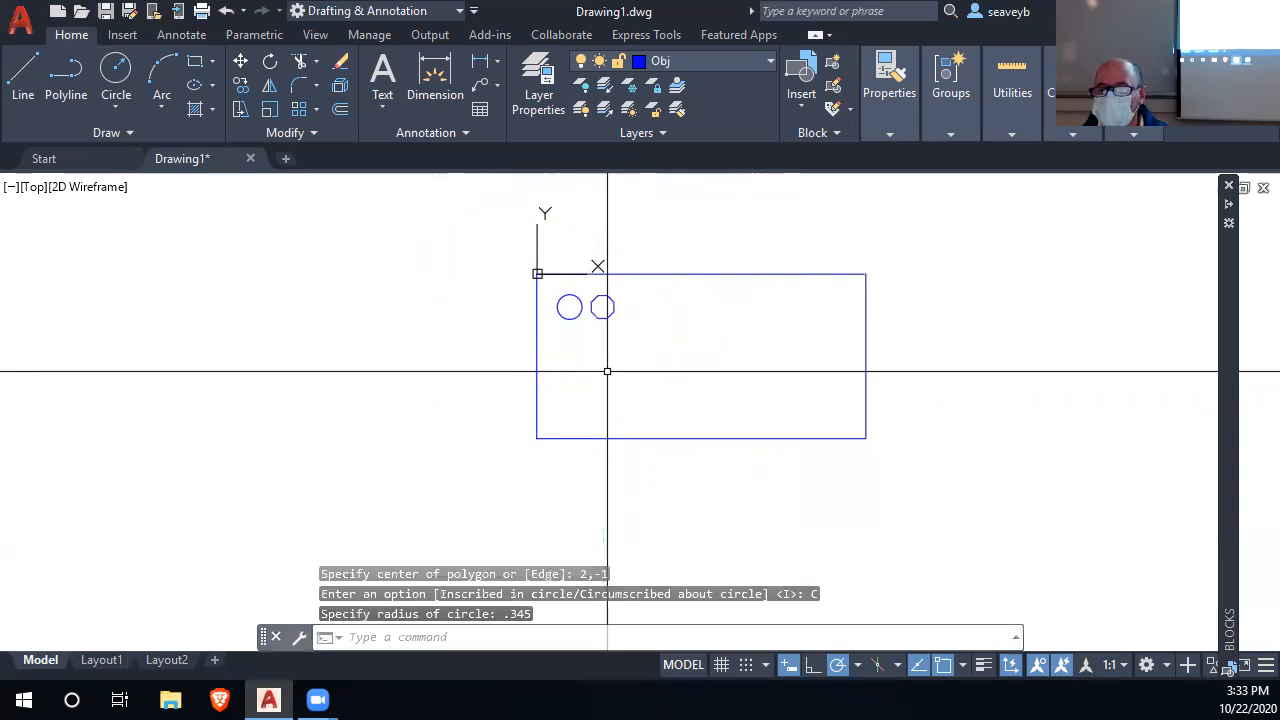
Create a rectangular array of the circle and octagon with 5 columns spaced 2 units apart
scroll(606, 318, "up", 2)
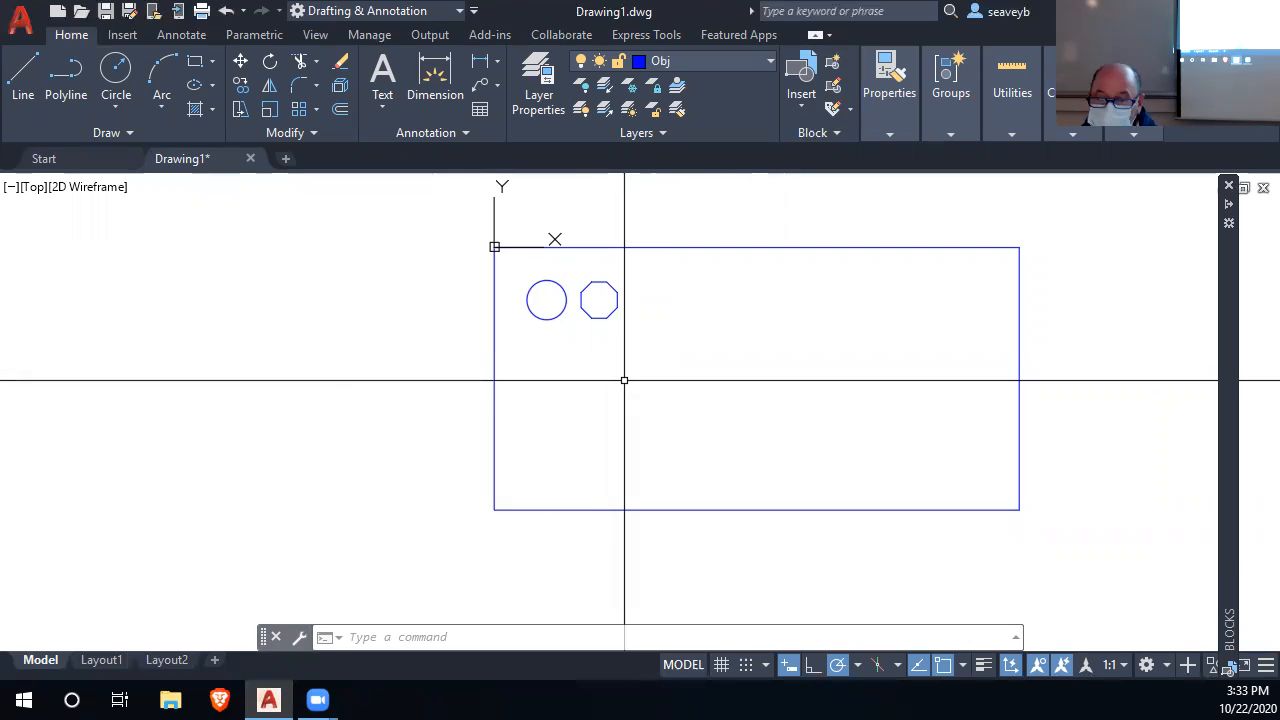
left_click(565, 292)
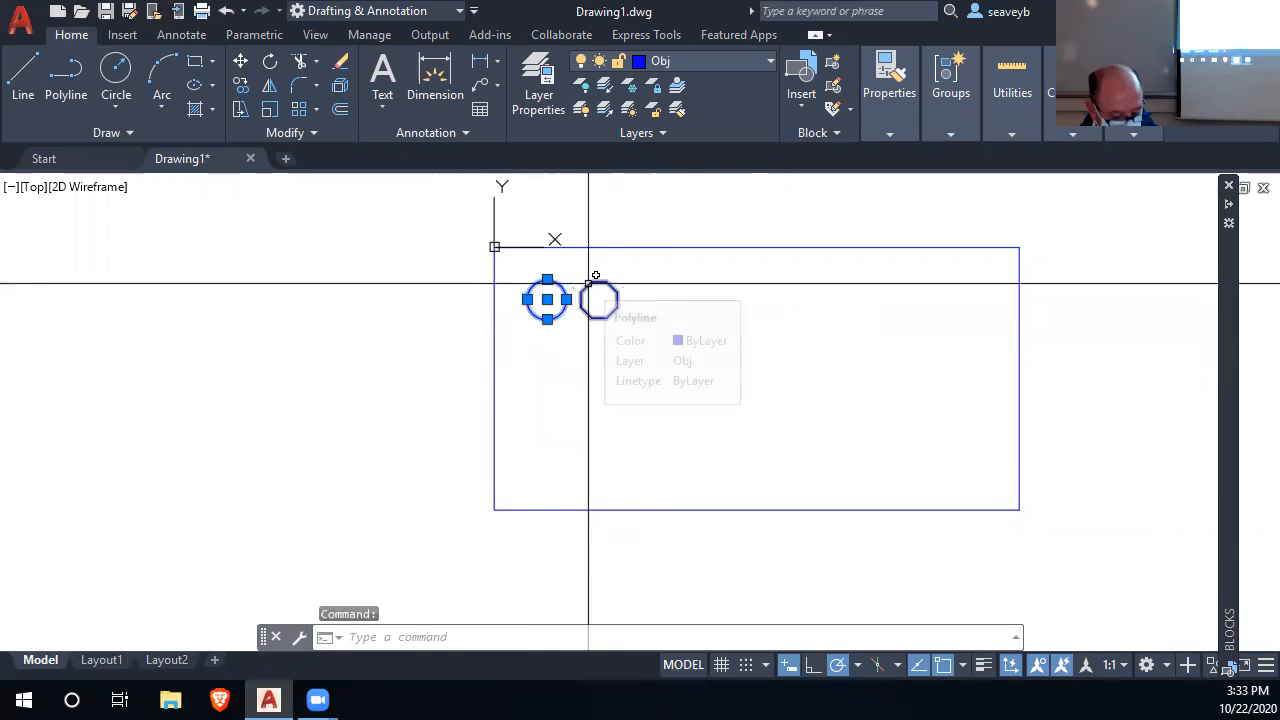
left_click(588, 285)
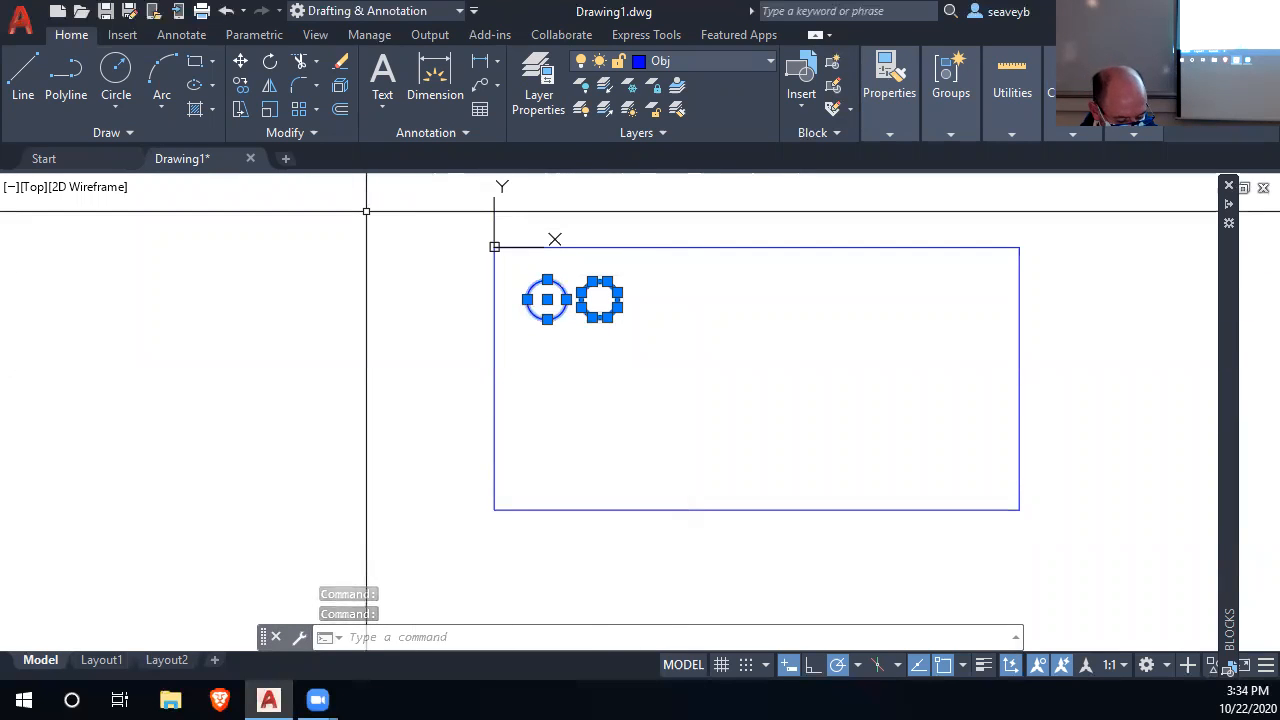
left_click(298, 110)
scroll(908, 424, "down", 2)
middle_click_drag(909, 427, 830, 491)
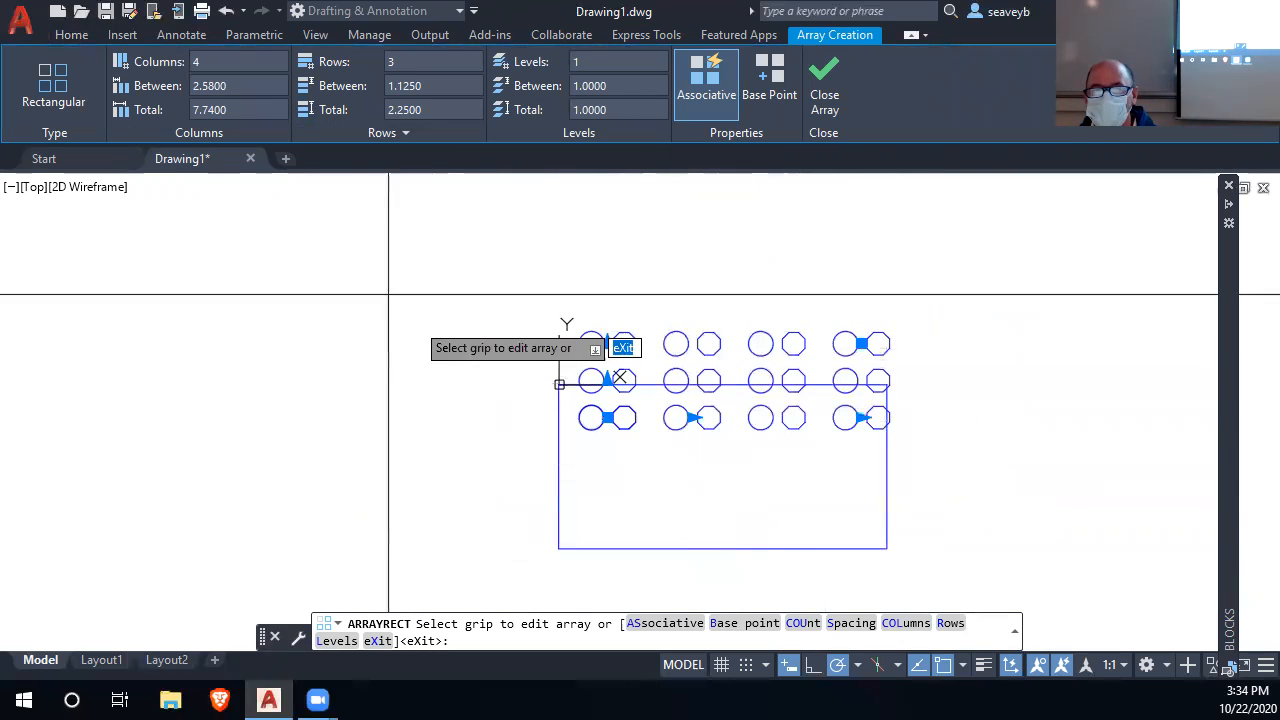
left_click(210, 62)
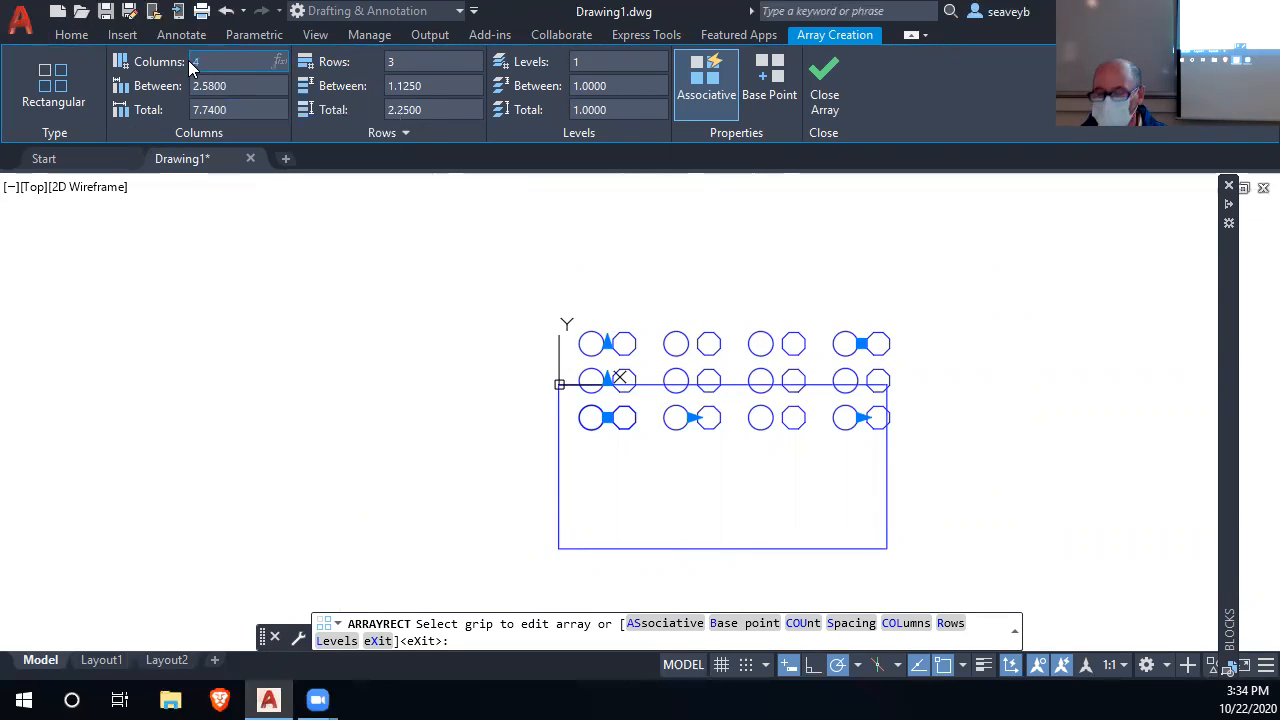
type("5")
left_click(232, 86)
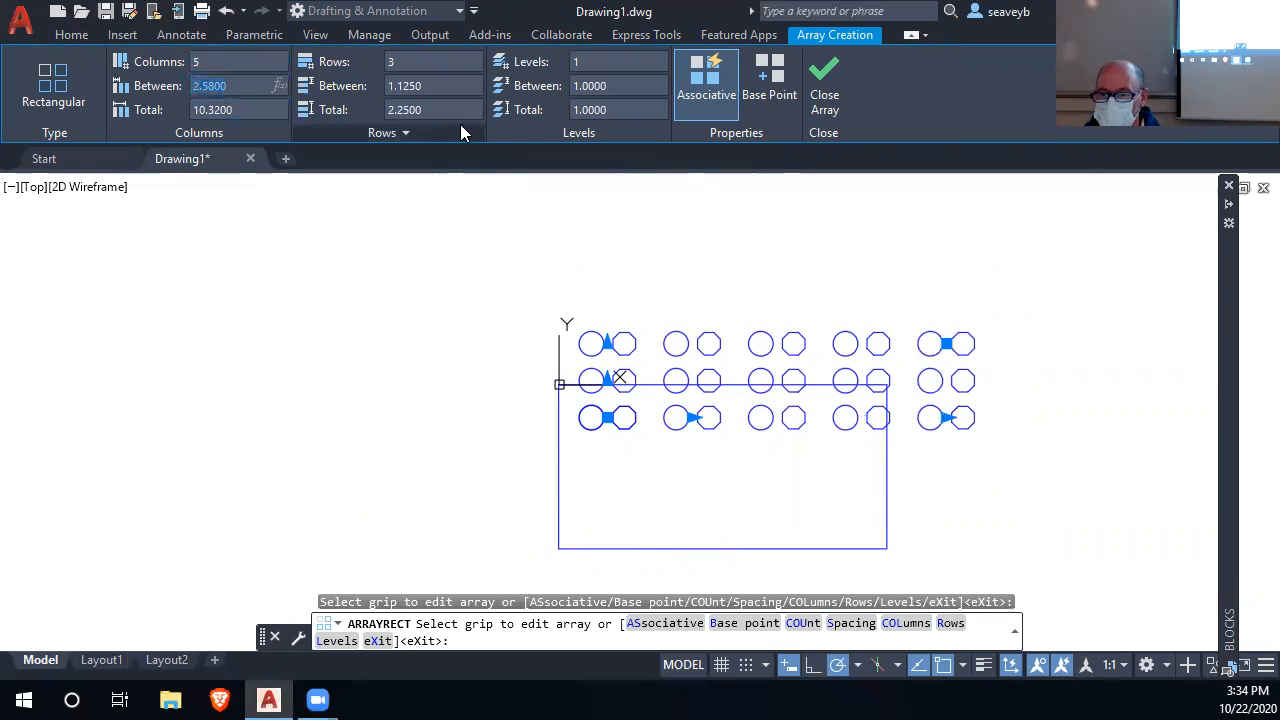
type("2")
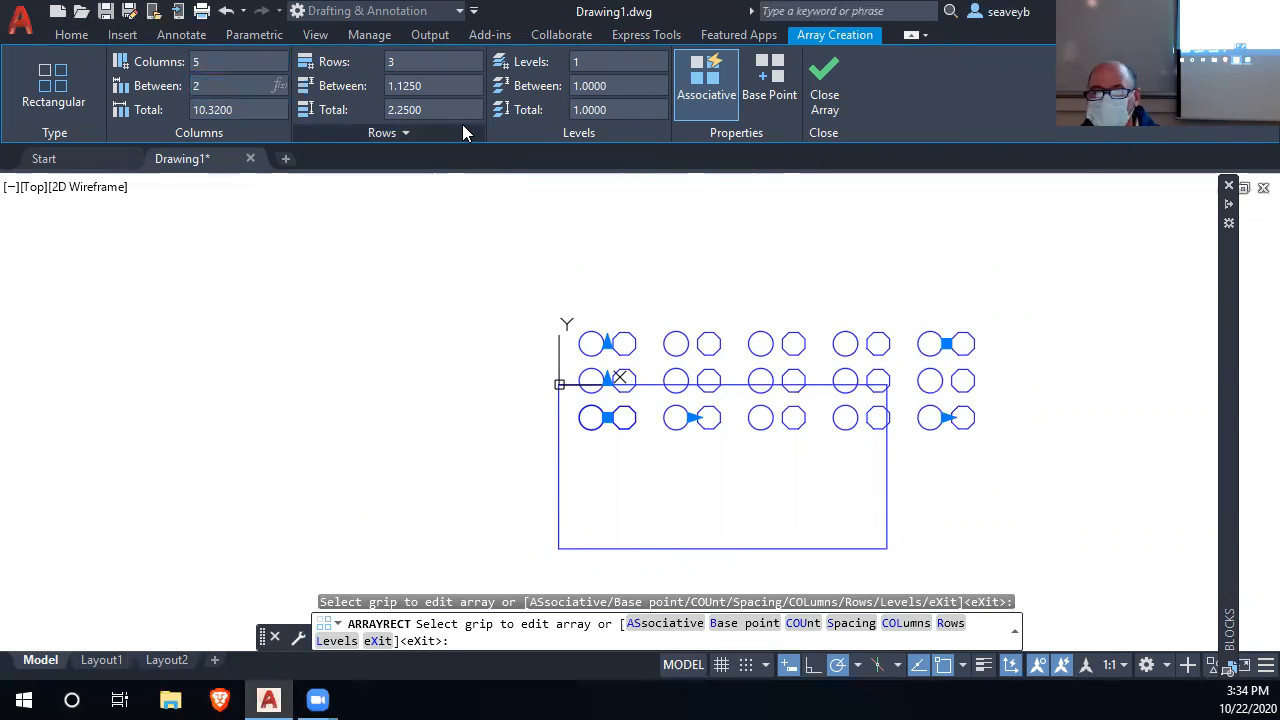
key("Return")
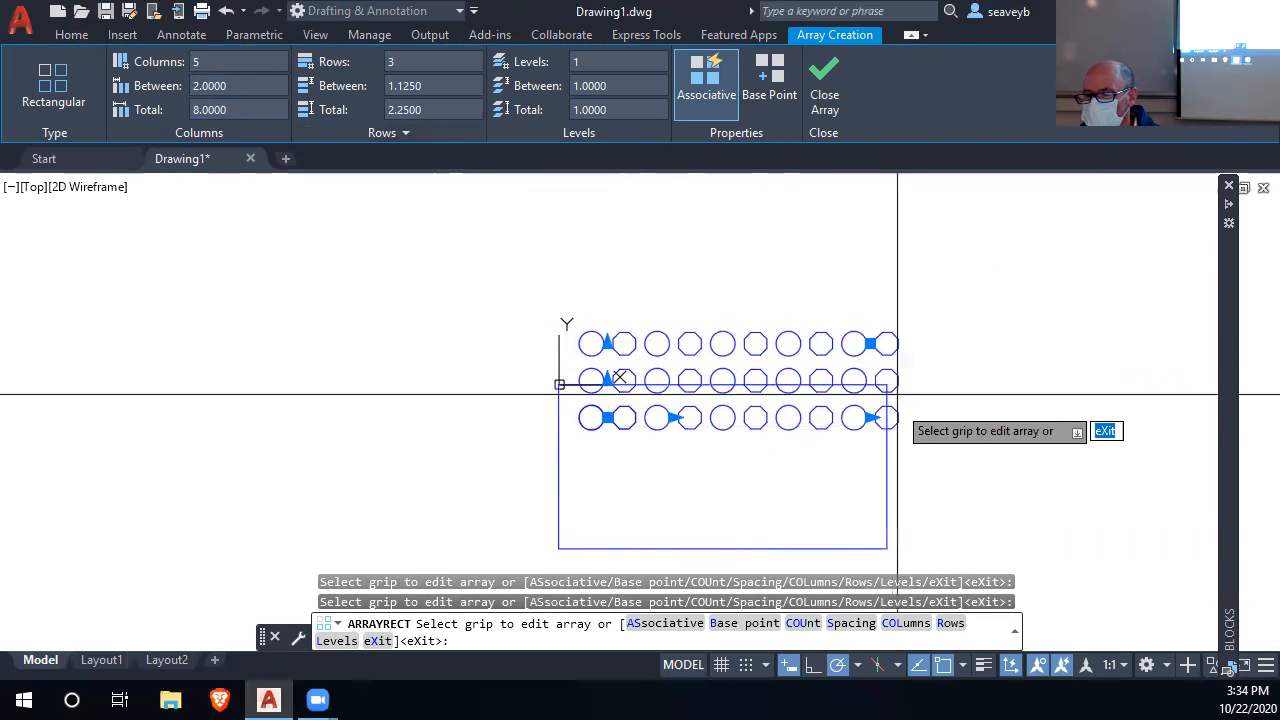
Set the array to 4 rows spaced -1 so they run downward inside the plate, and finish the array
left_click(386, 63)
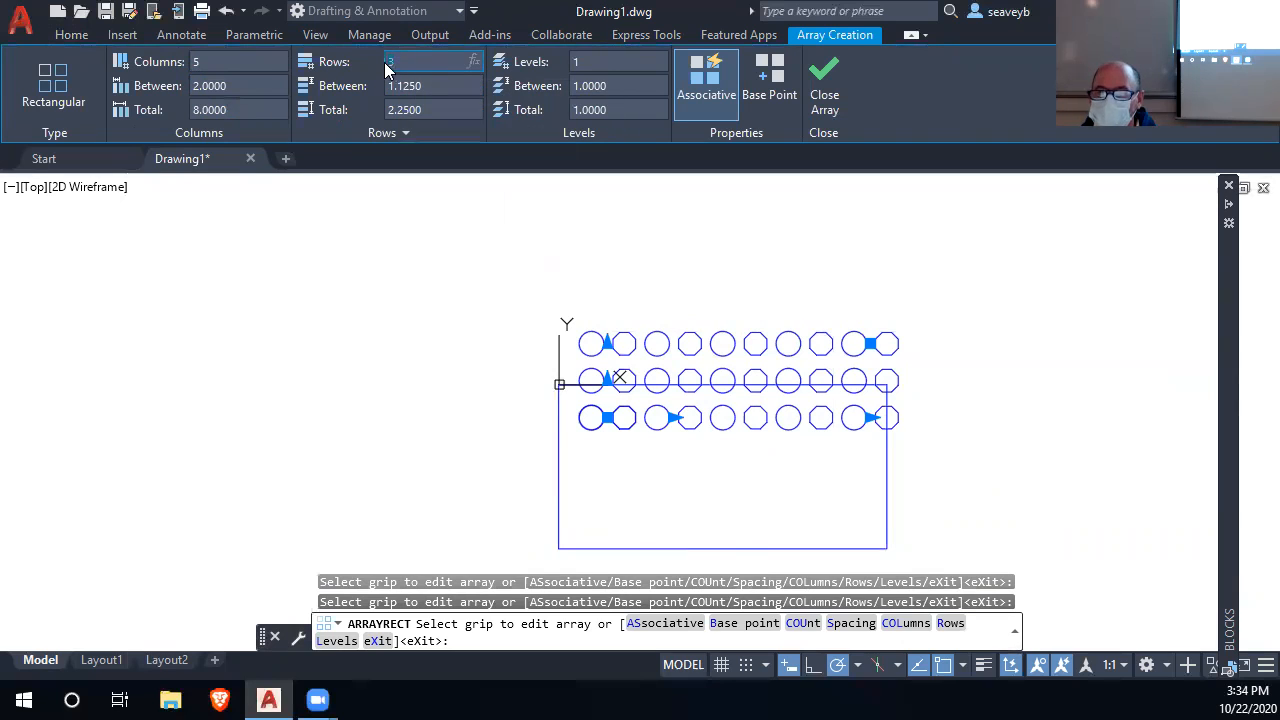
key("Tab")
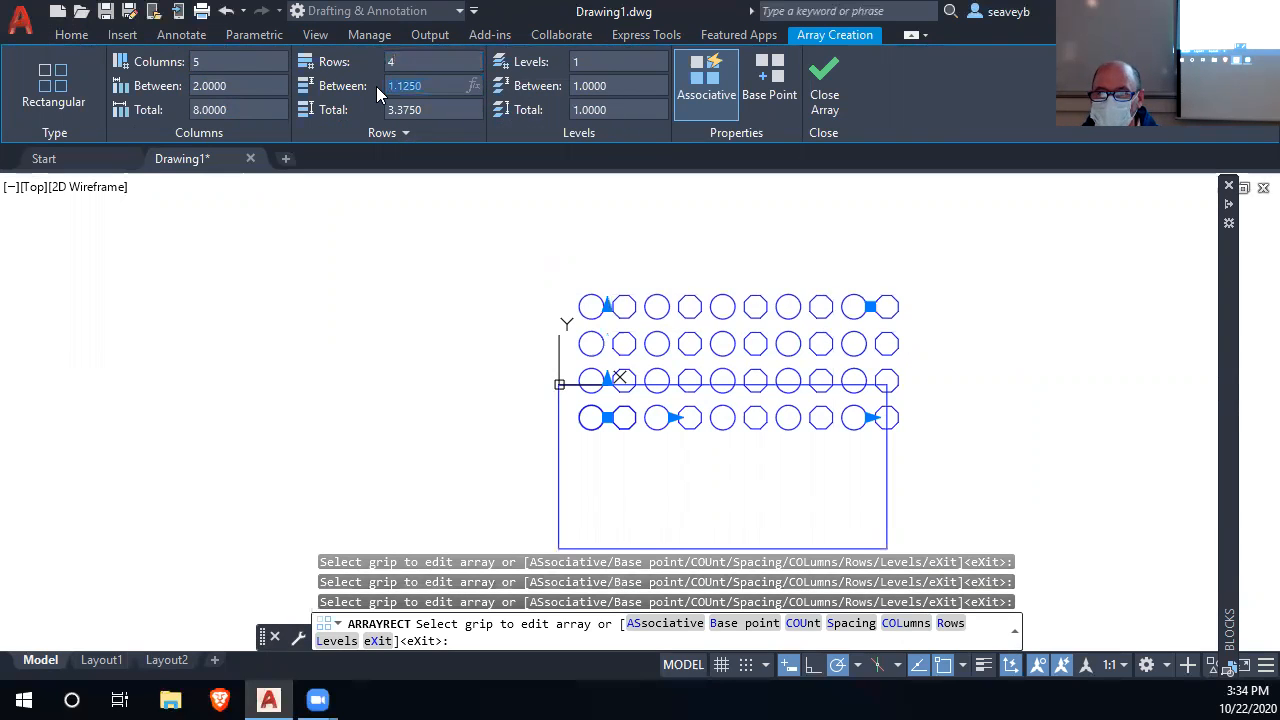
type("-1")
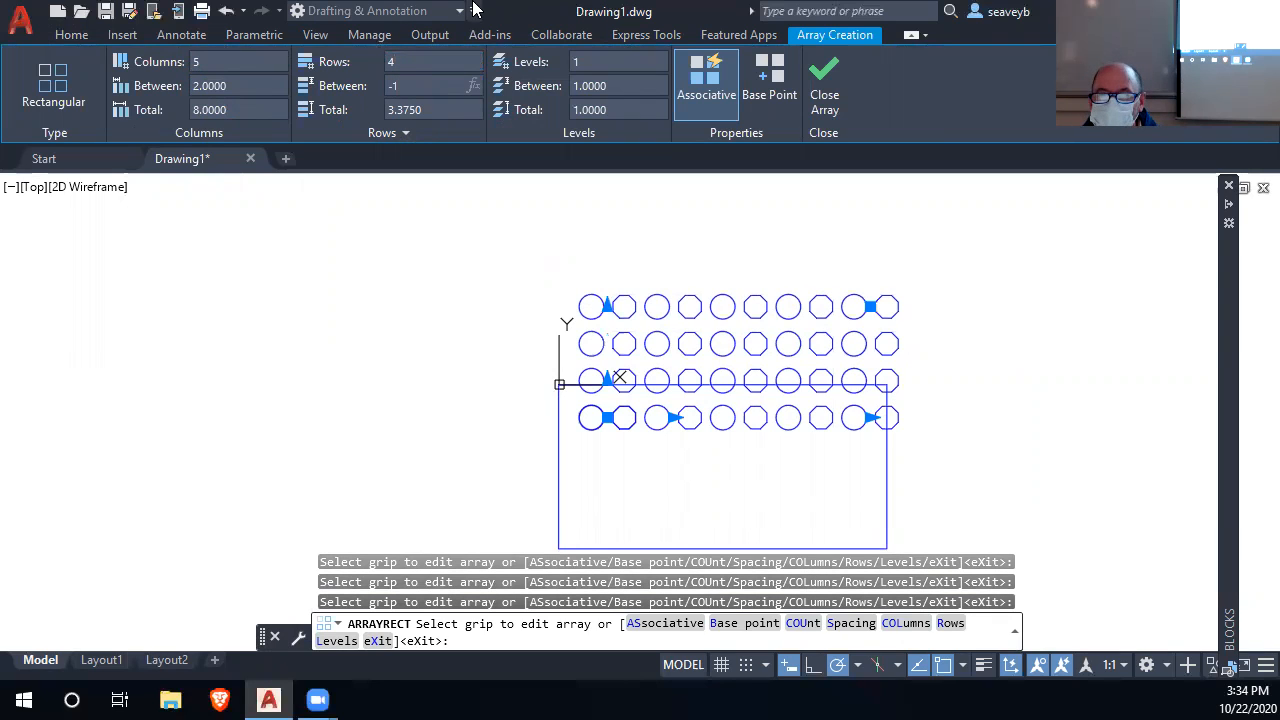
key("Return")
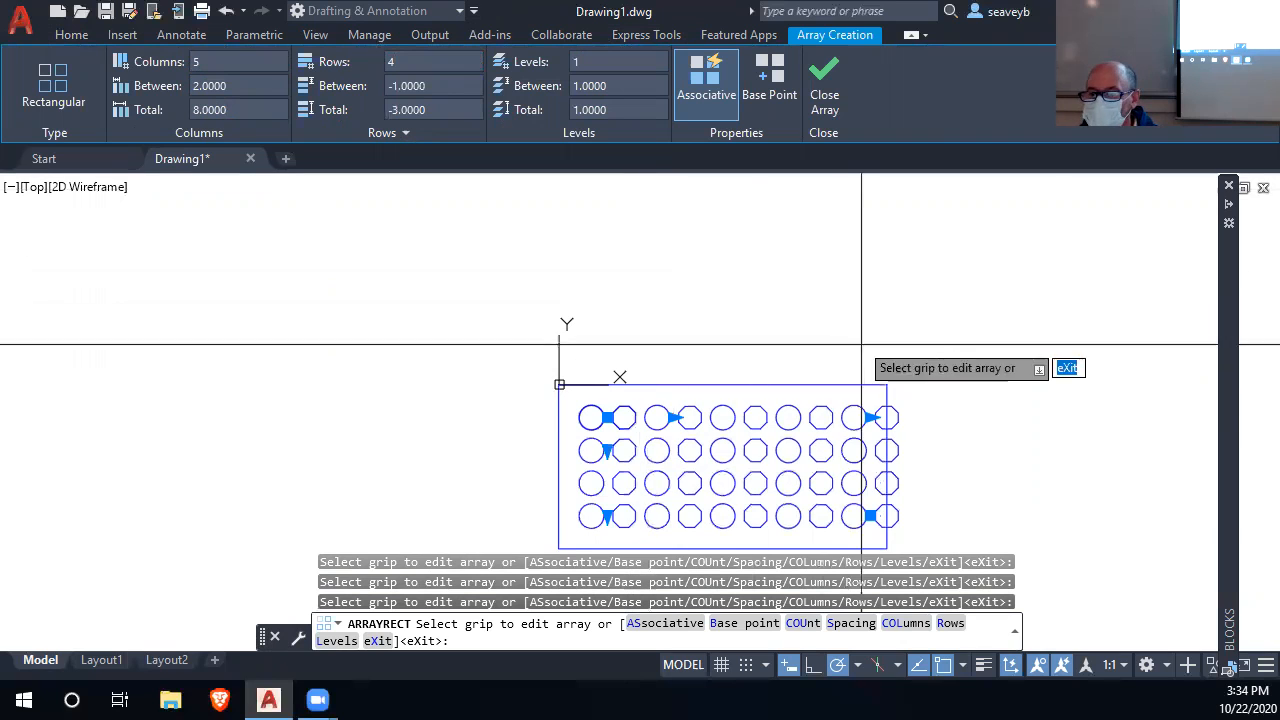
middle_click_drag(918, 459, 935, 367)
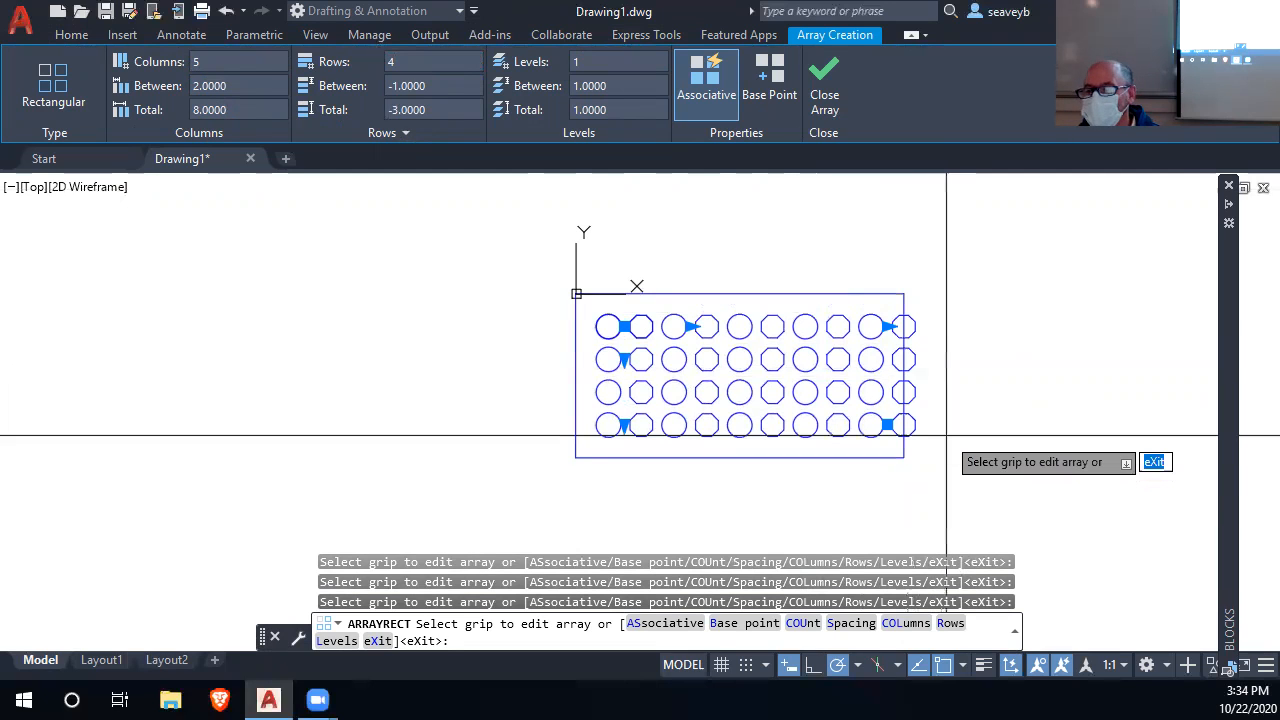
key("Return")
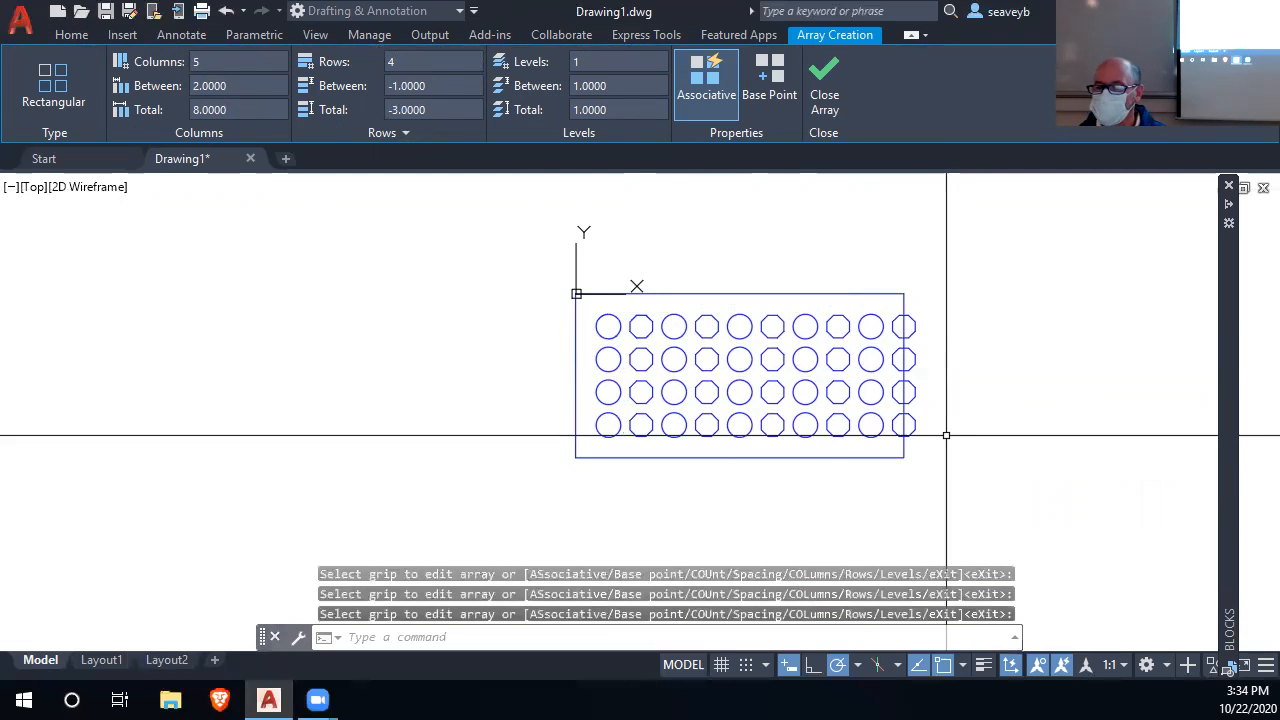
Explode the array of circles and octagons into individual objects
scroll(615, 368, "up", 2)
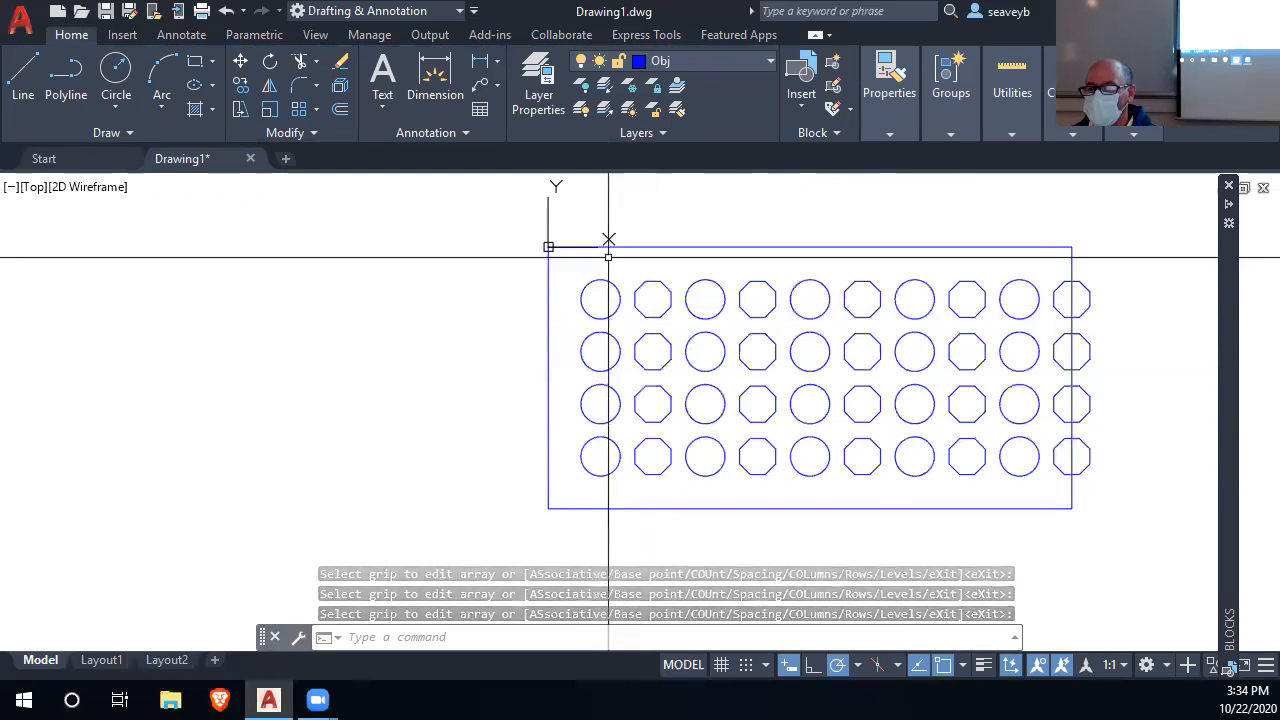
left_click(670, 358)
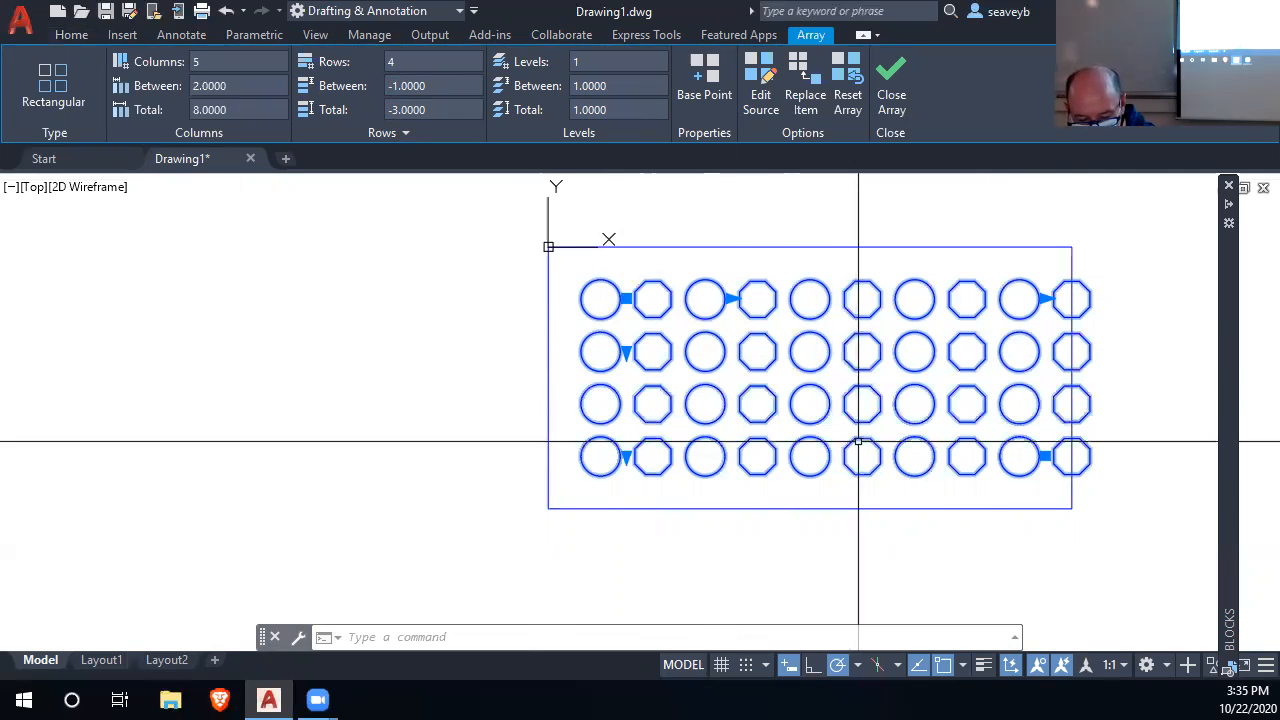
type("x")
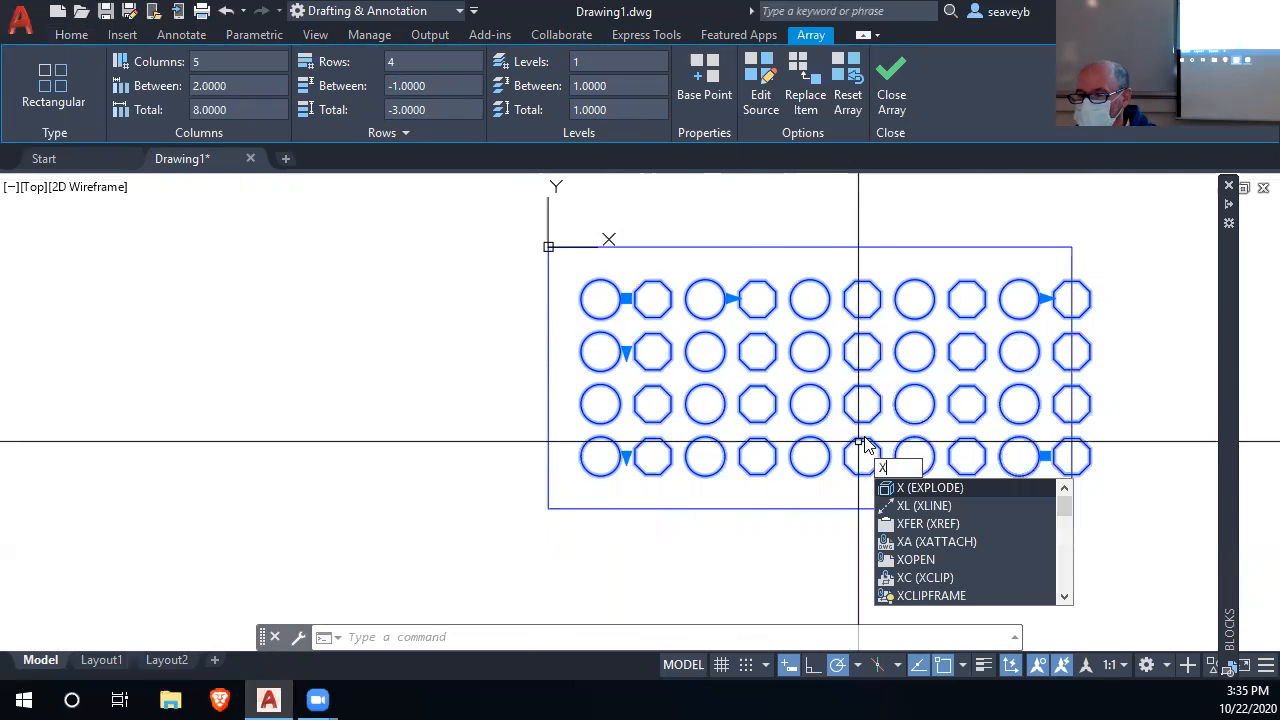
key("Return")
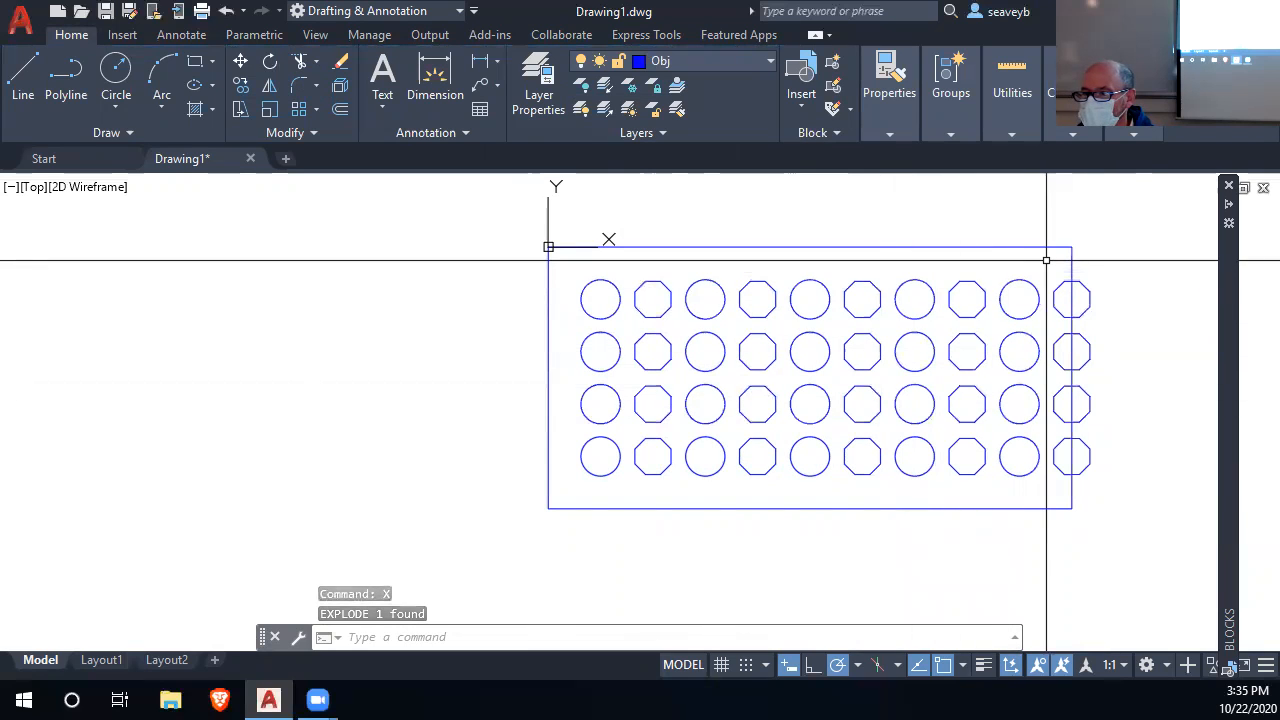
Move the second and fourth rows of circles and octagons 1 unit horizontally in the negative X direction
left_click(526, 325)
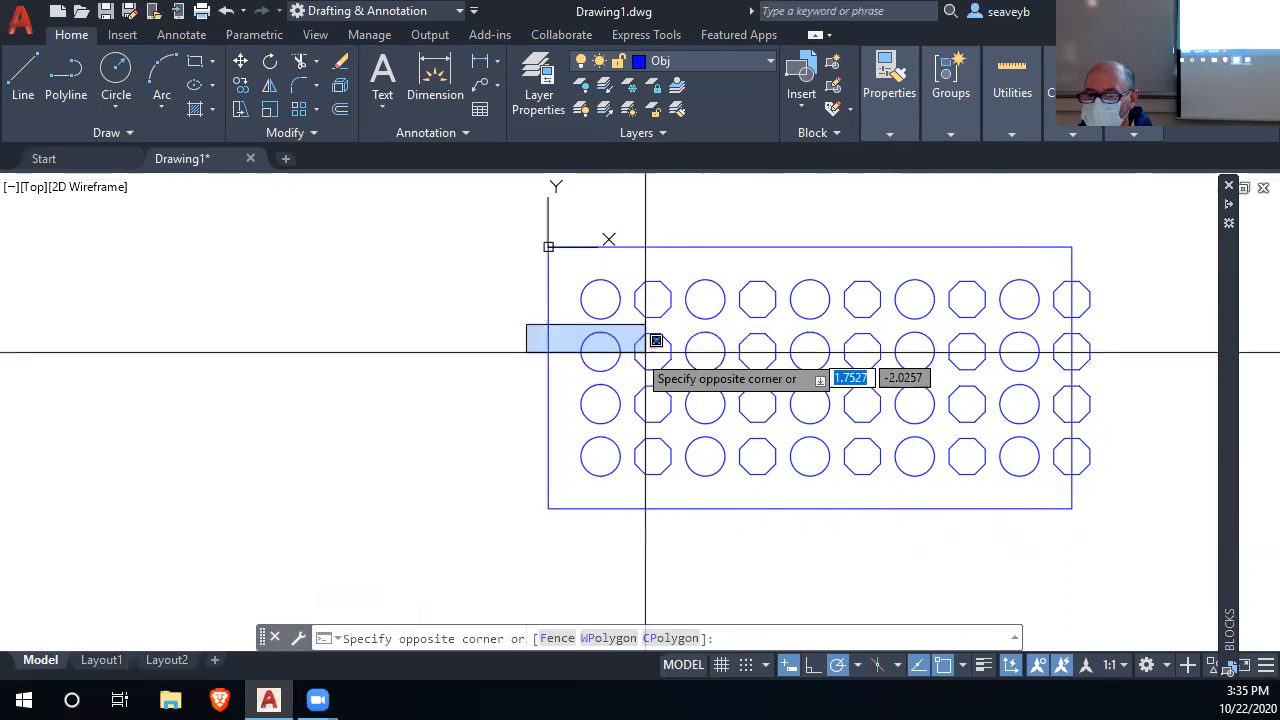
left_click(1119, 378)
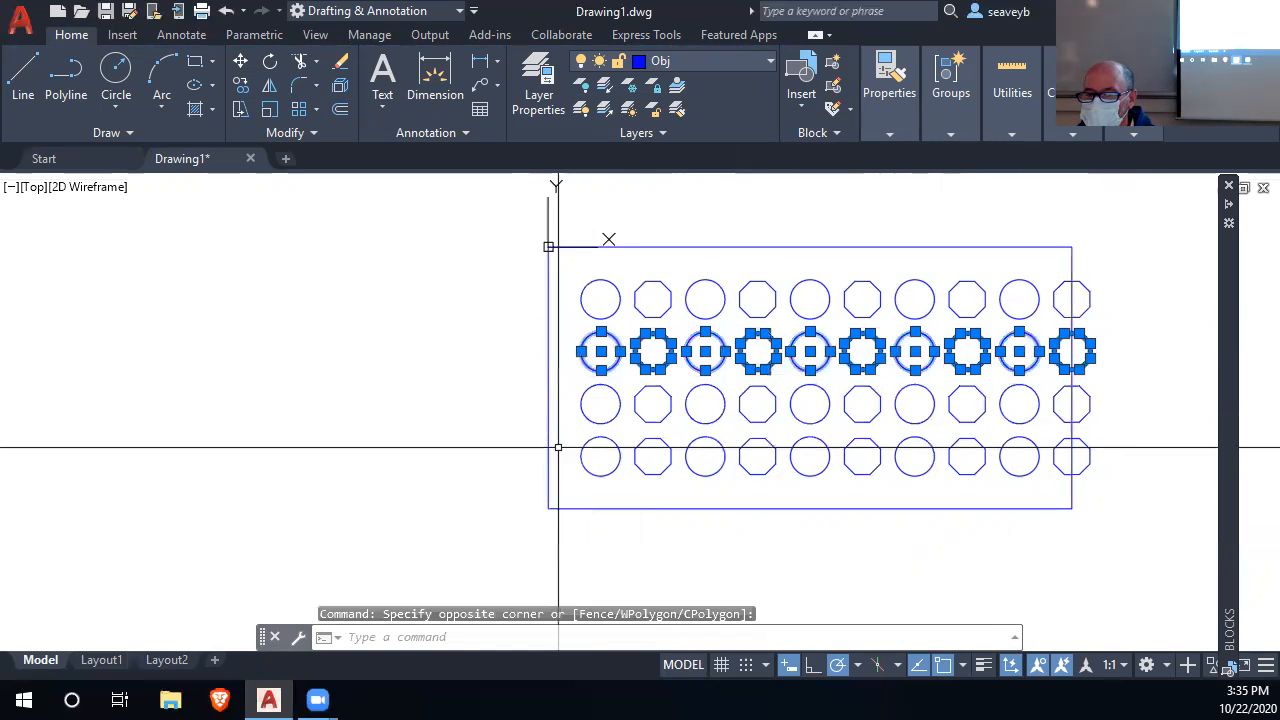
left_click(523, 428)
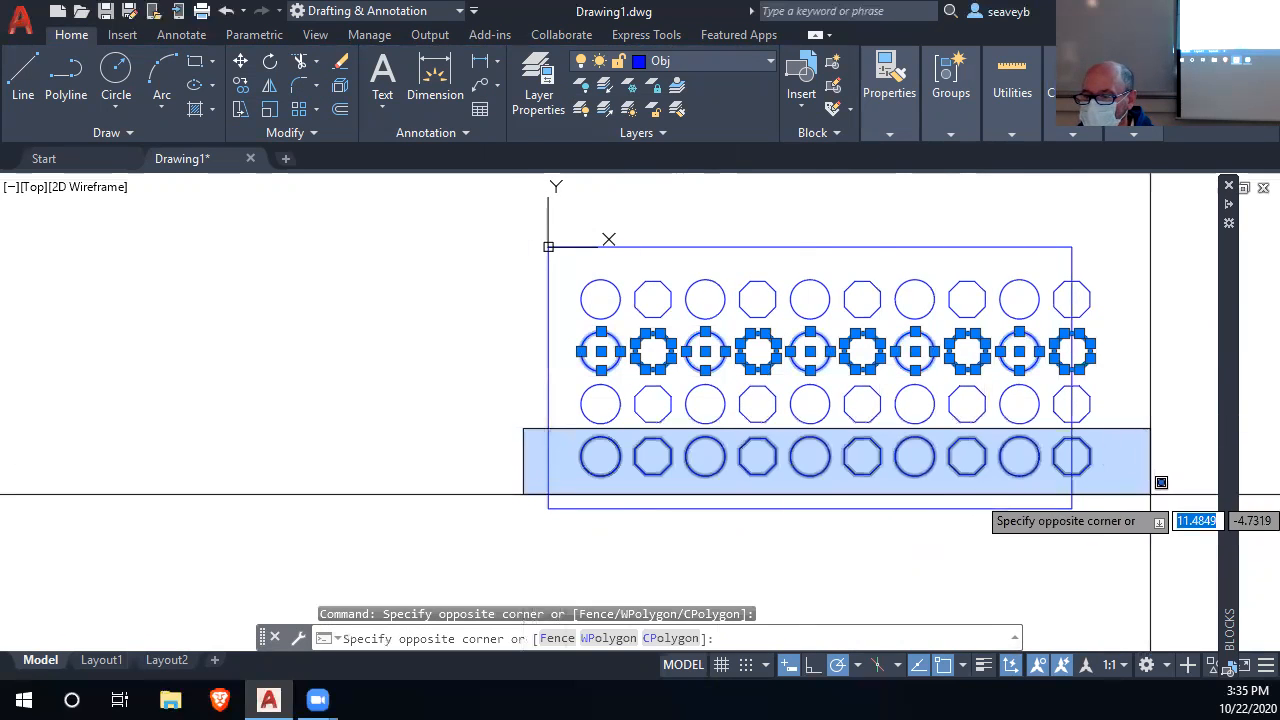
left_click(1100, 488)
type("m")
key("Return")
left_click(918, 553)
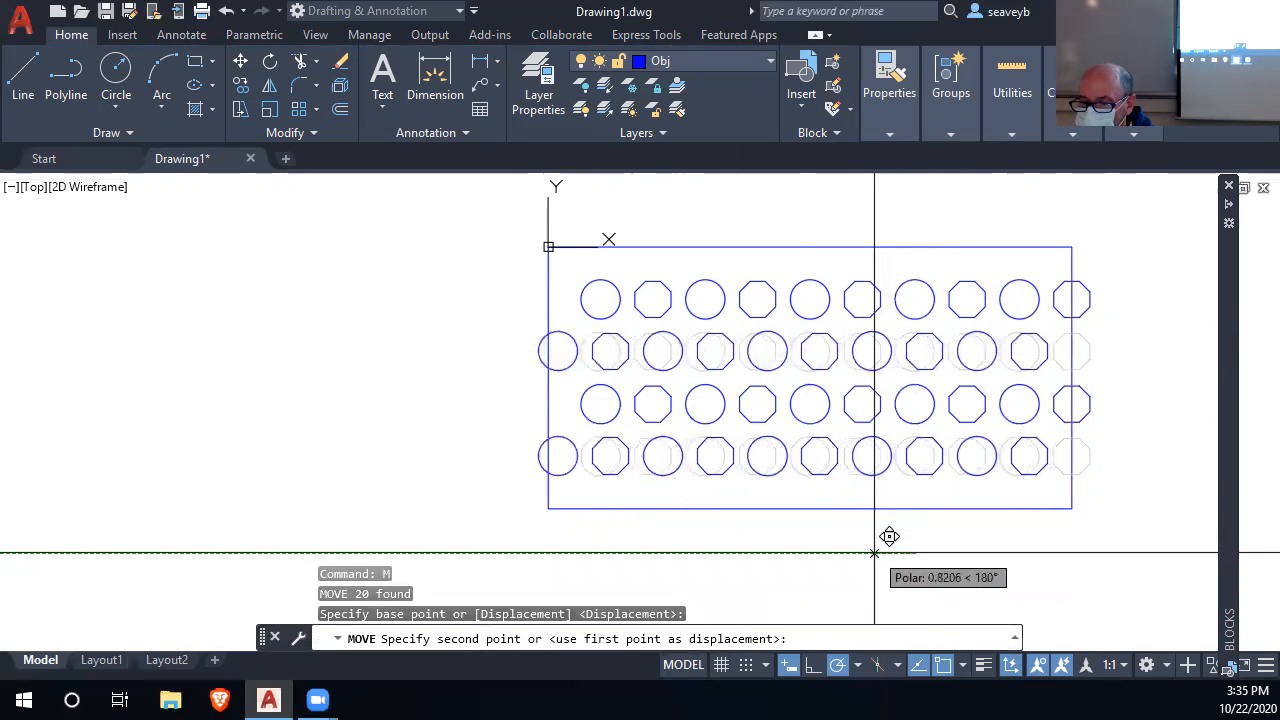
type("1")
key("Return")
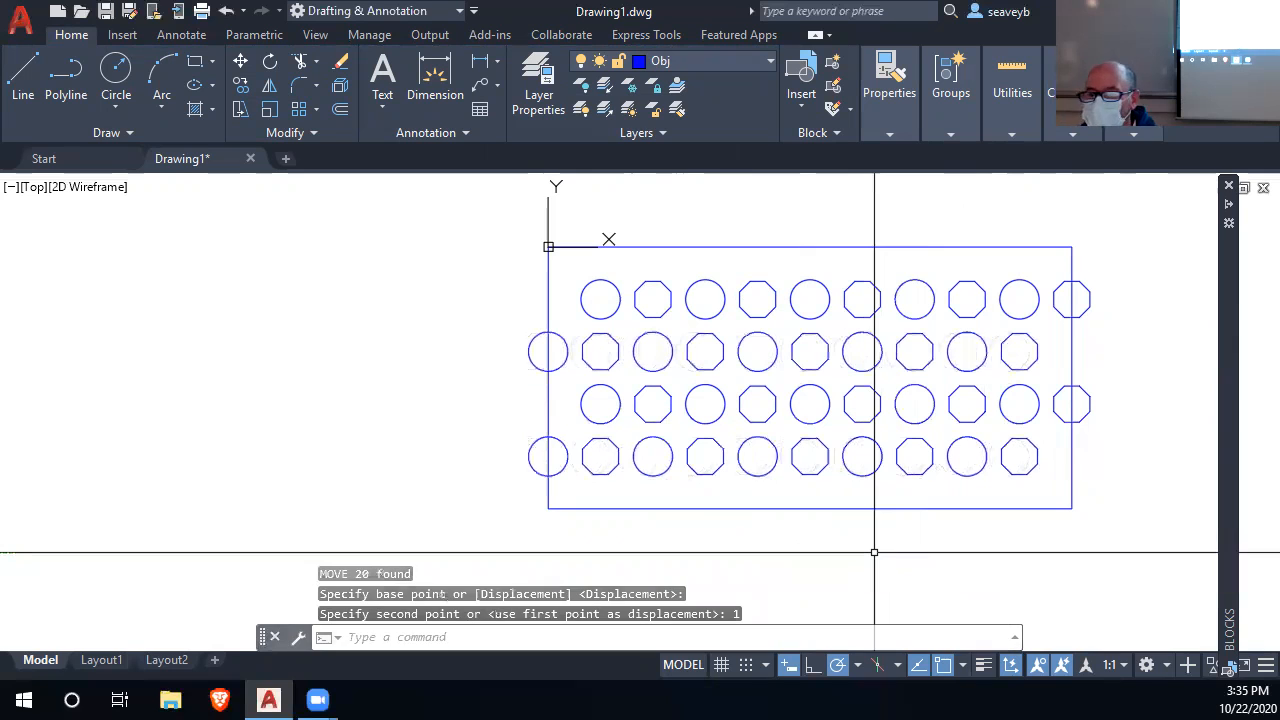
Erase the two octagons crossing the plate's right edge and the two circles crossing its left edge
left_click(1091, 397)
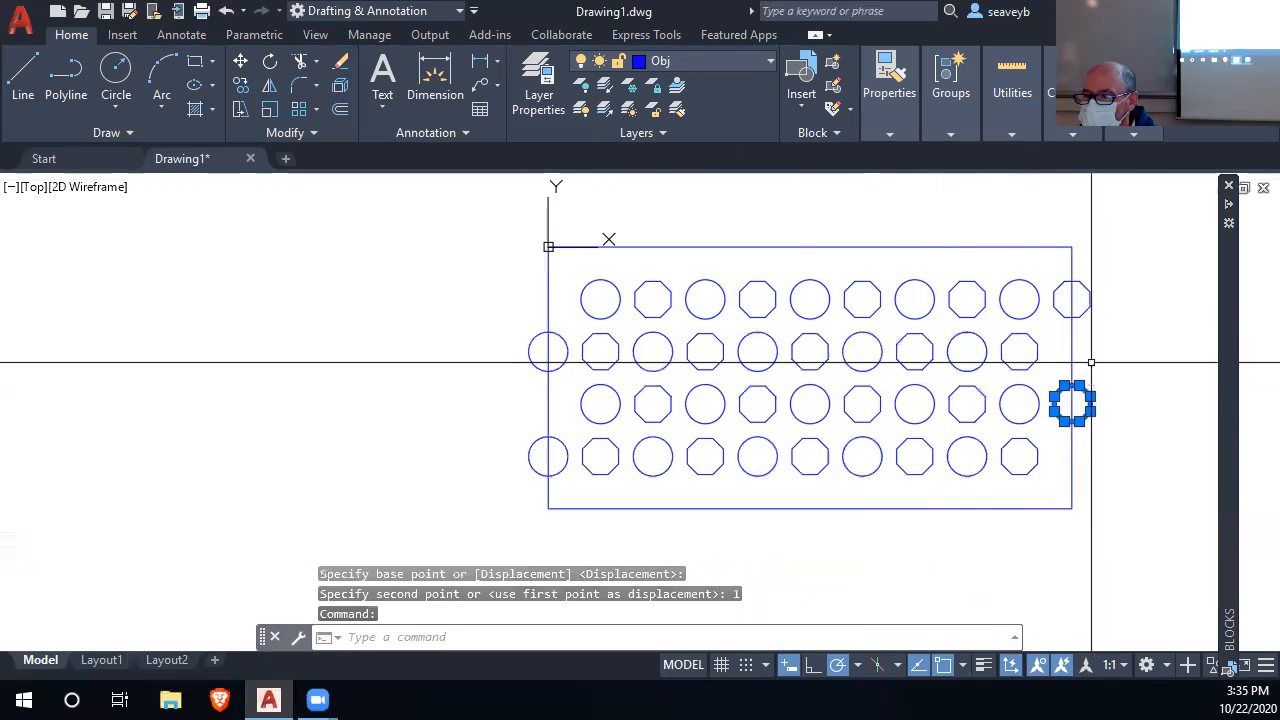
left_click(1070, 298)
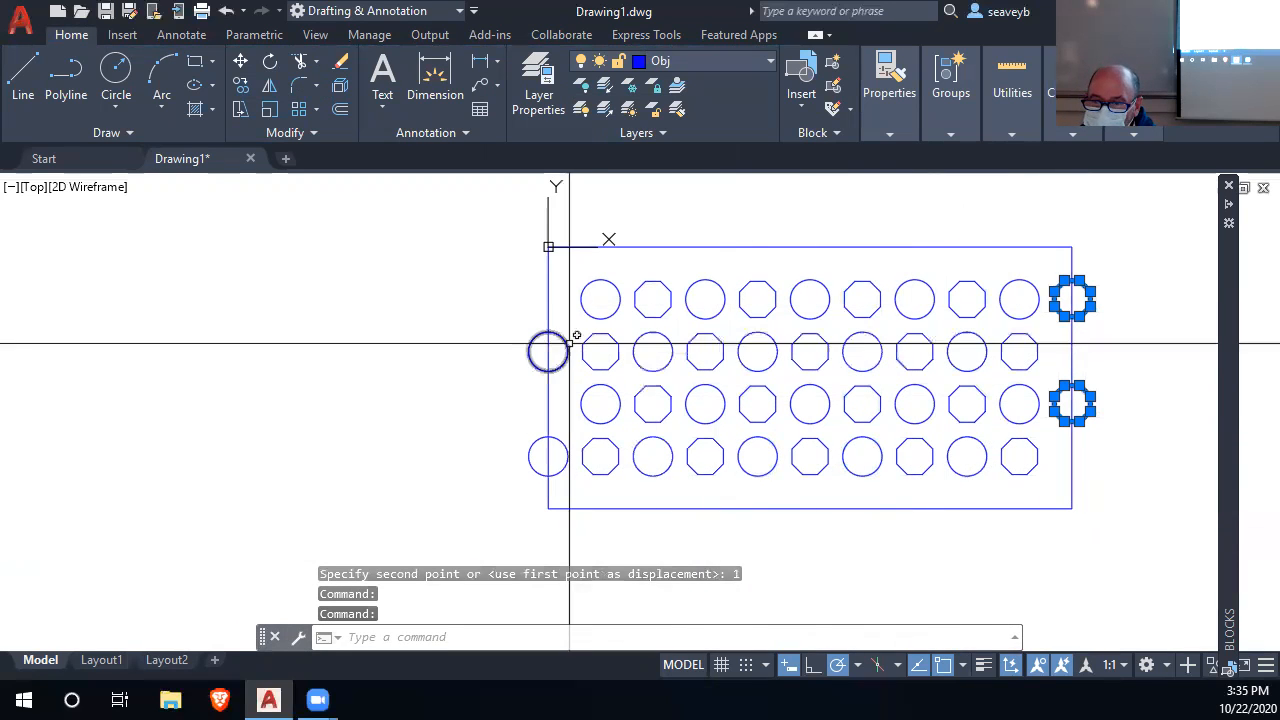
left_click(569, 344)
left_click(563, 440)
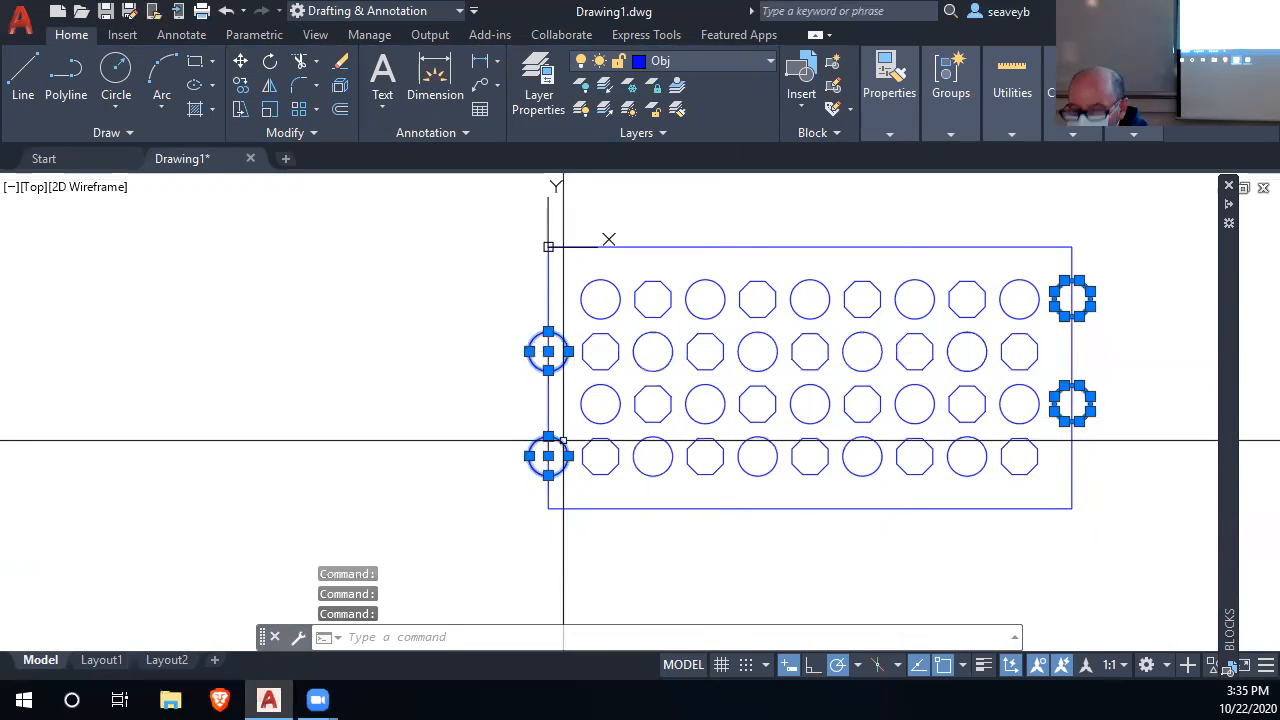
key("Delete")
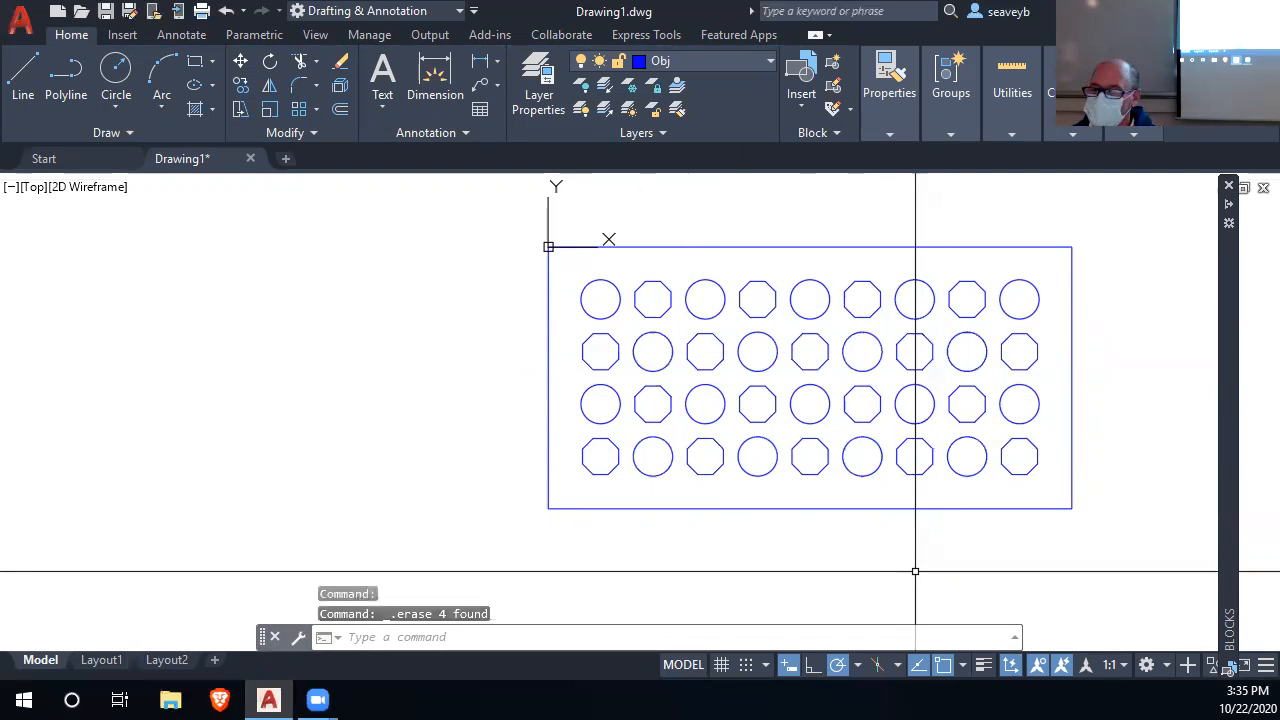
Start a new blank drawing alongside the finished plate drawing
mouse_move(920, 551)
middle_mouse_down()
mouse_move(751, 523)
mouse_move(581, 598)
mouse_move(583, 551)
middle_mouse_up()
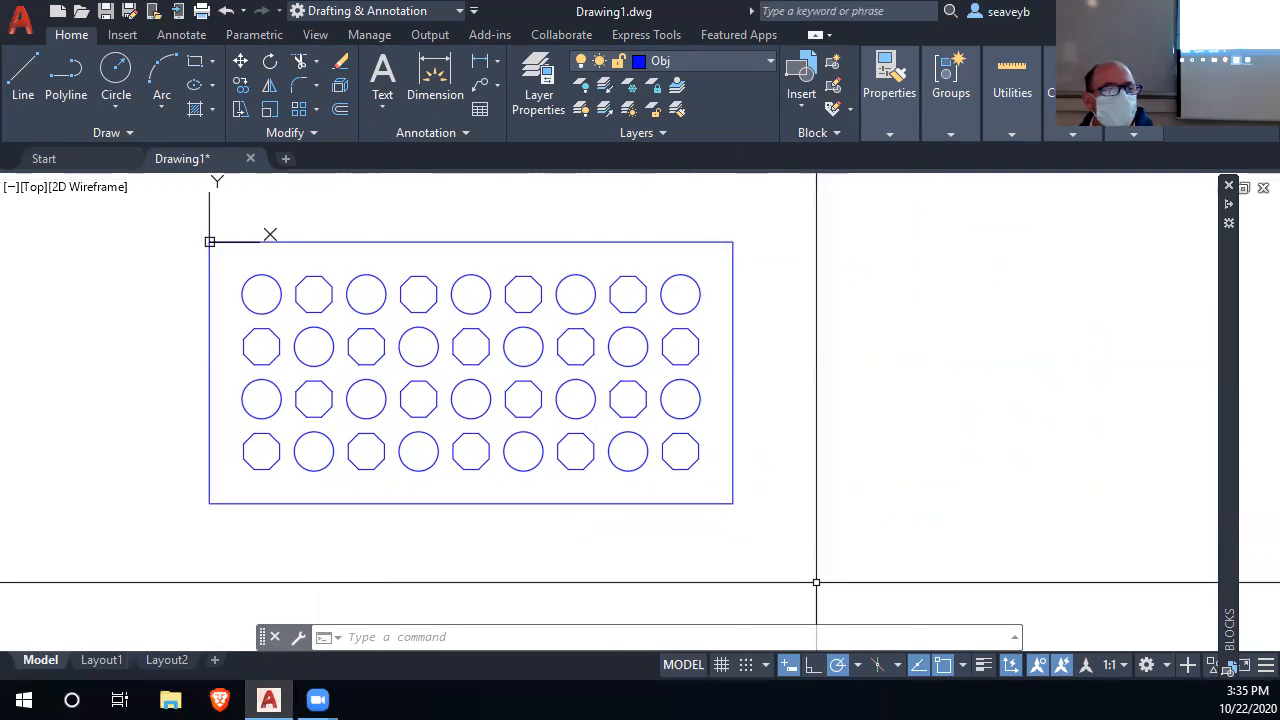
left_click(285, 158)
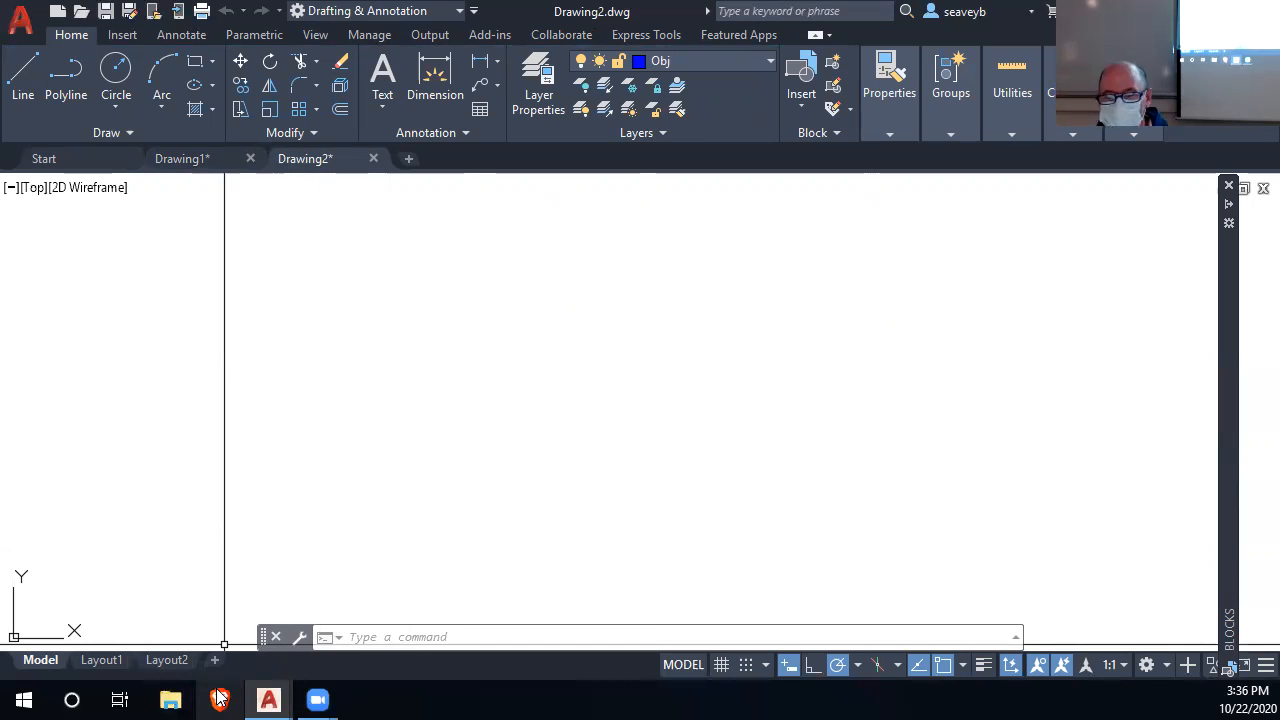
left_click(268, 698)
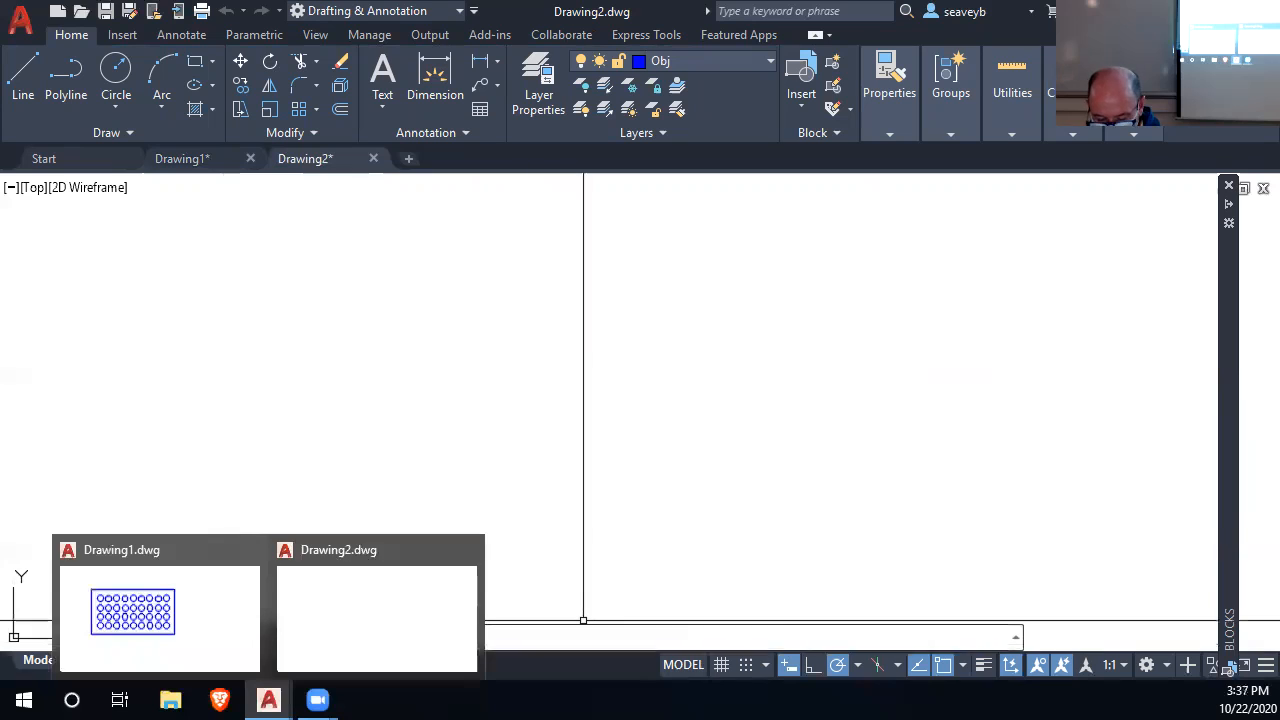
left_click(661, 637)
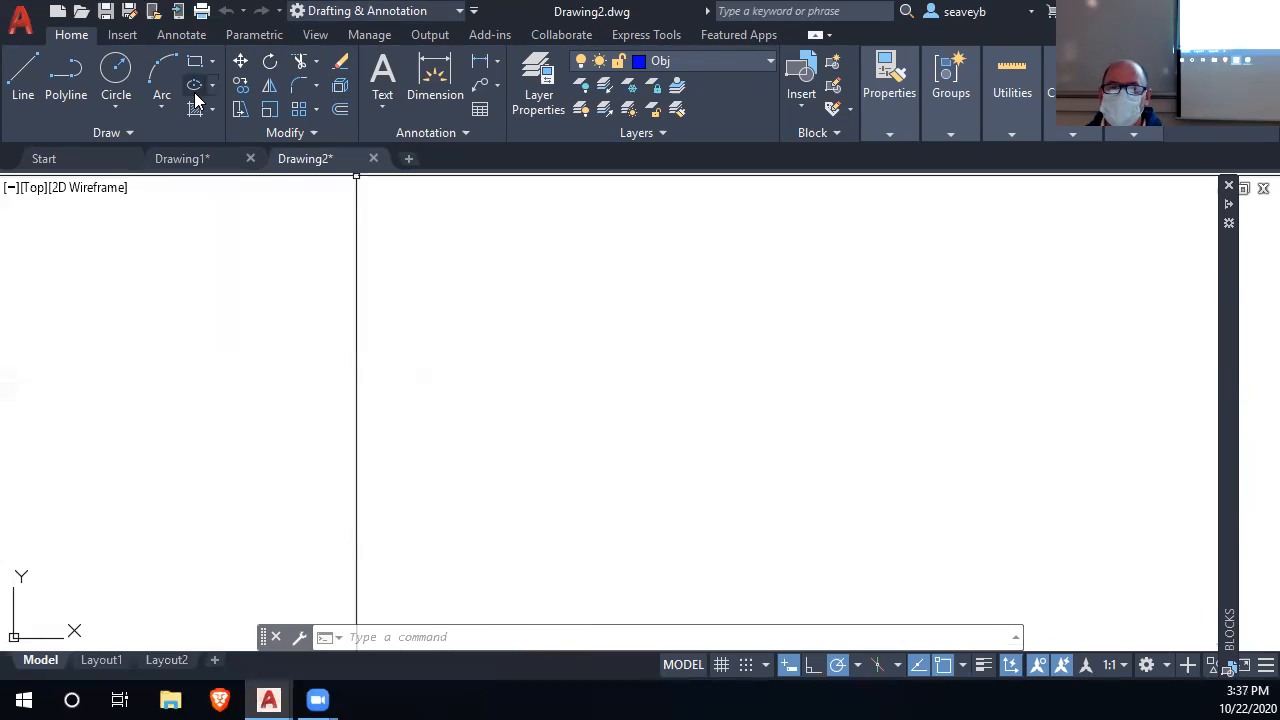
Draw an ellipse with a 7-unit horizontal axis and a distance of 2 units to the other axis
type("el")
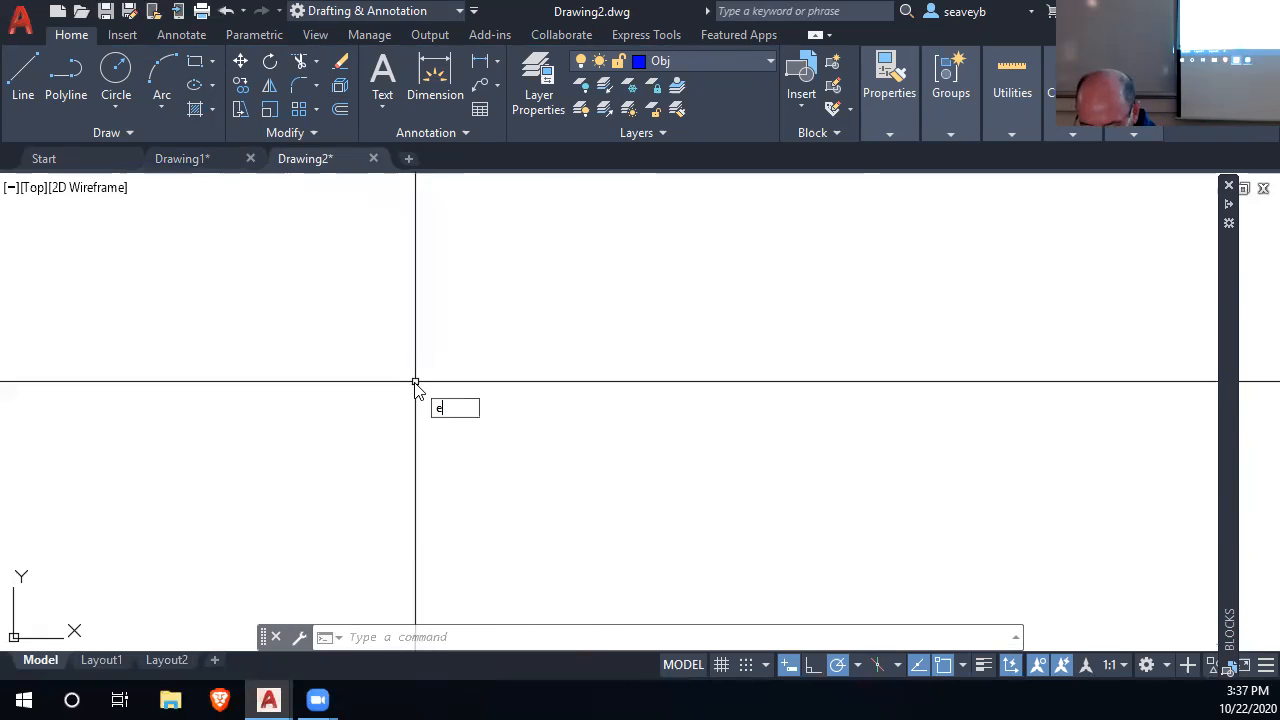
key("Return")
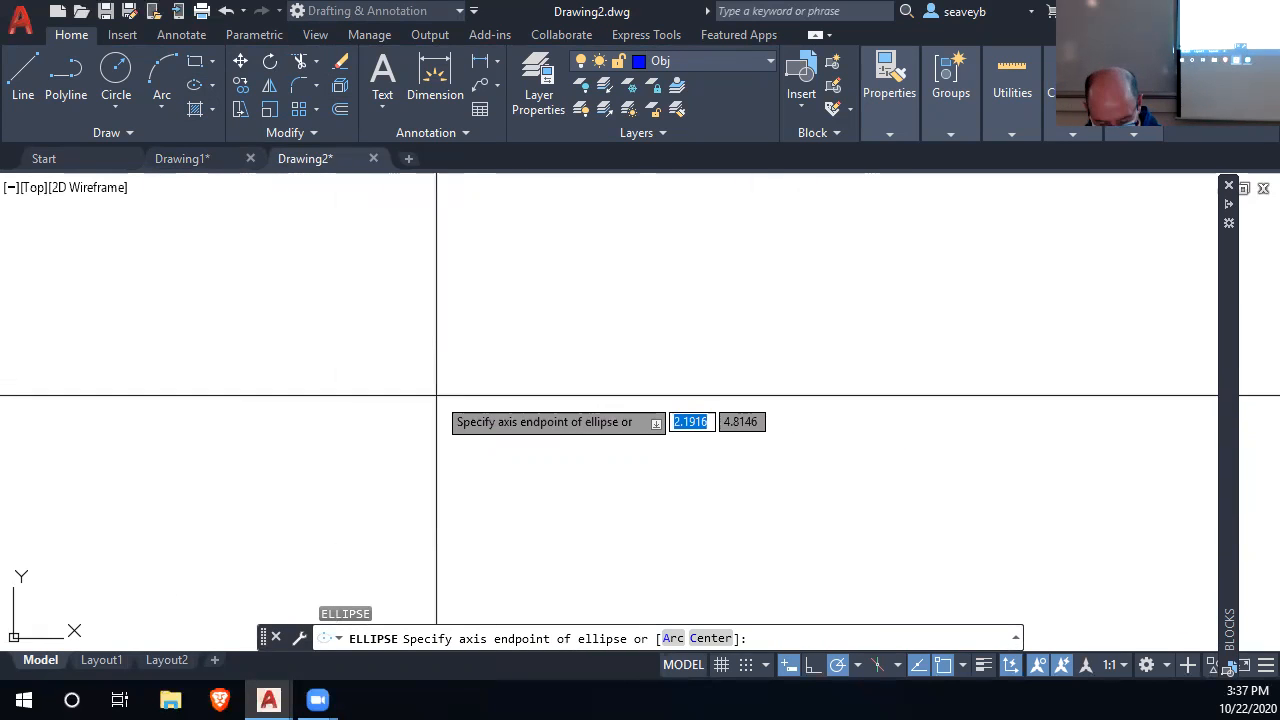
left_click(305, 370)
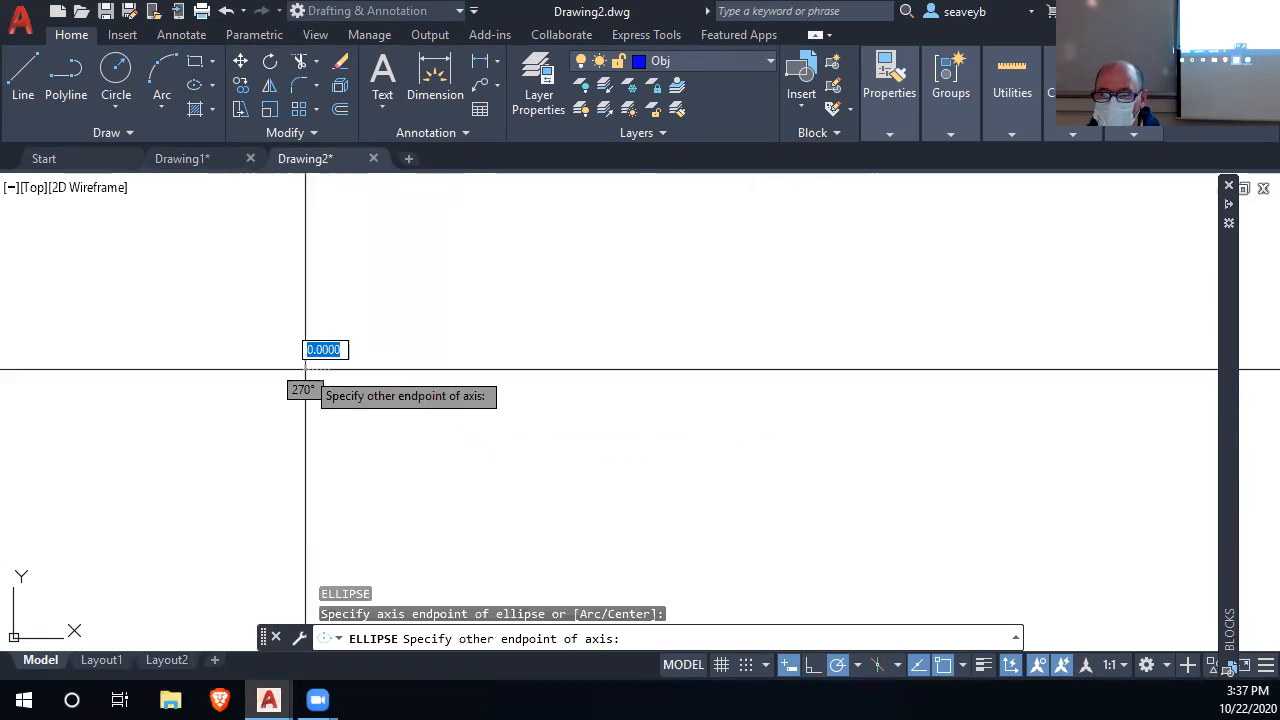
type("7")
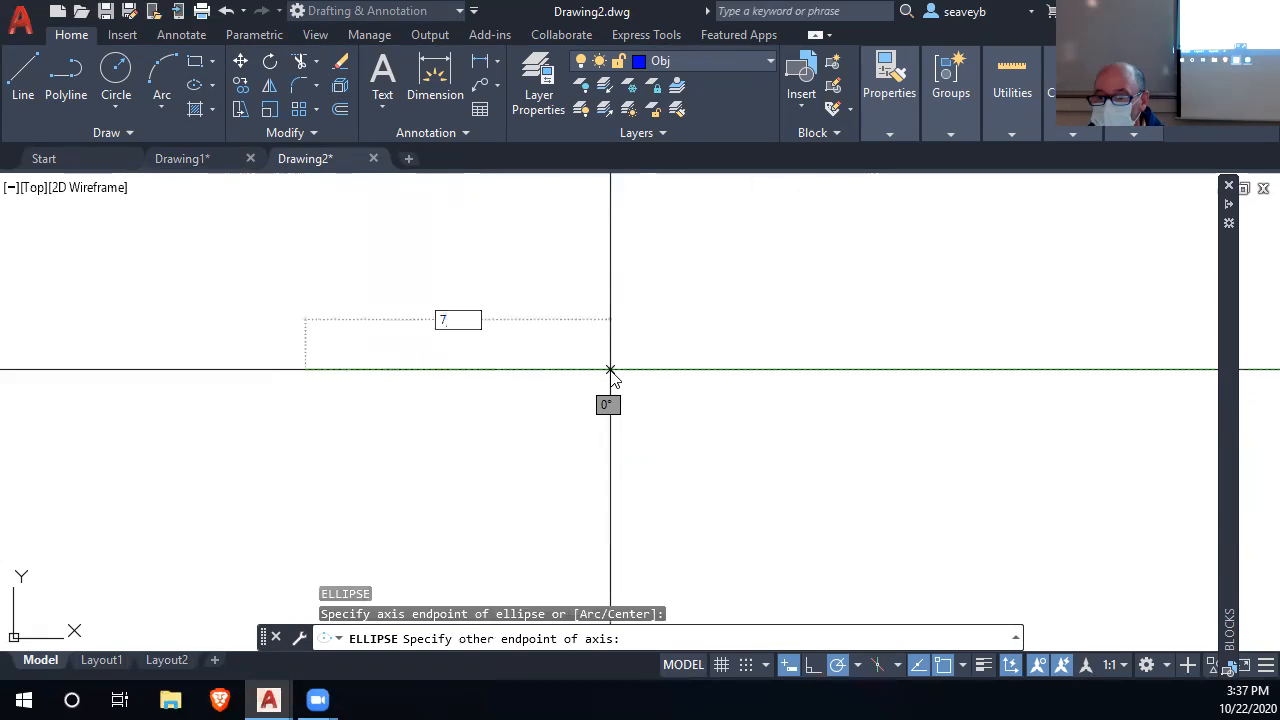
key("Return")
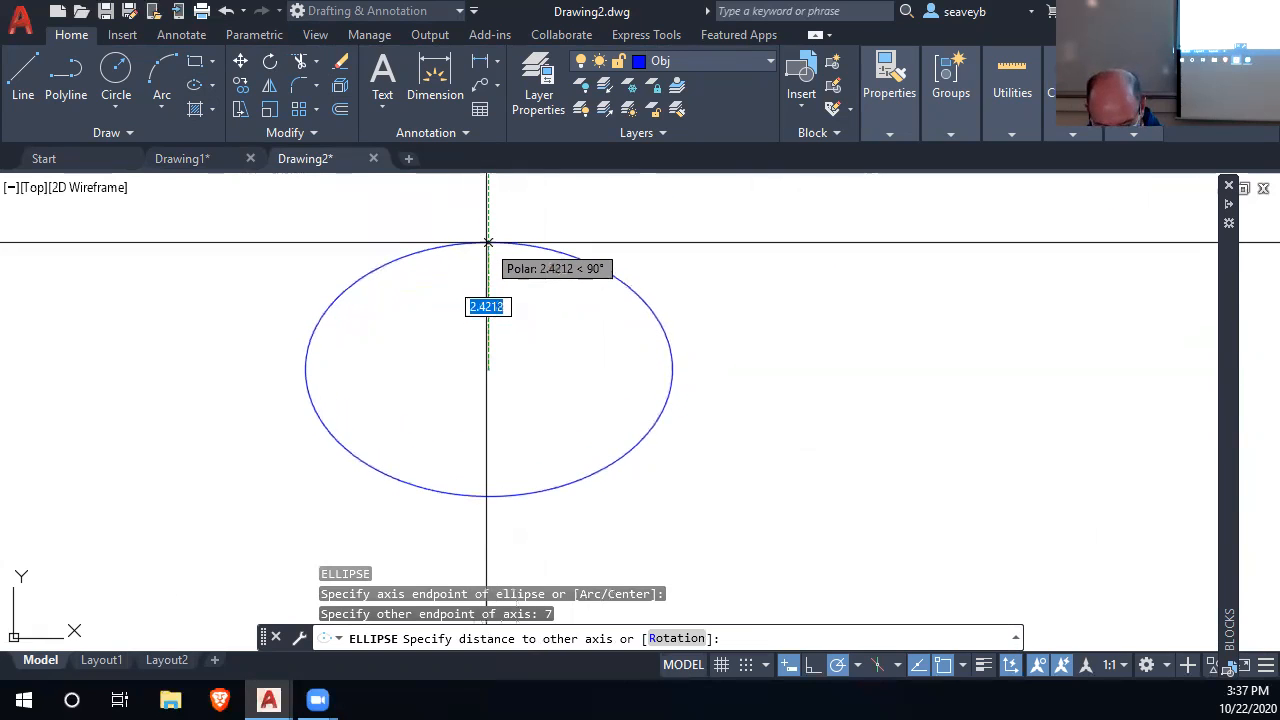
type("2")
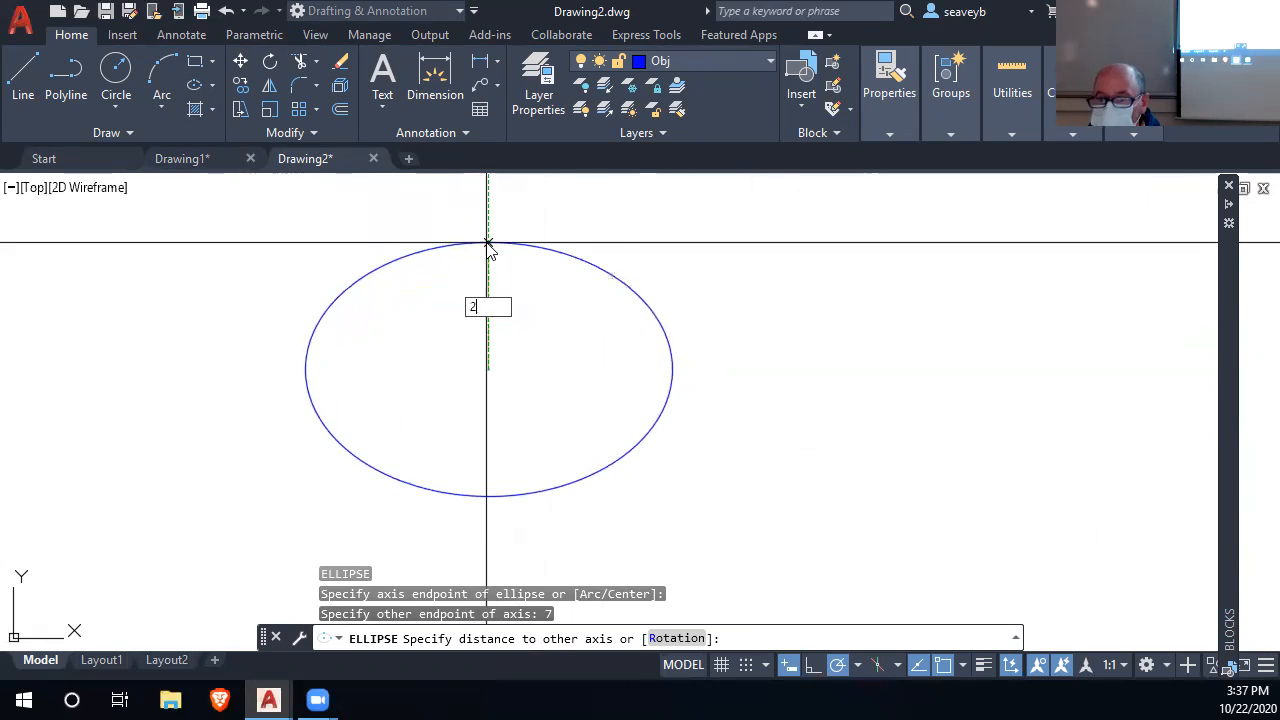
key("Return")
scroll(497, 353, "up", 2)
middle_click_drag(497, 353, 583, 349)
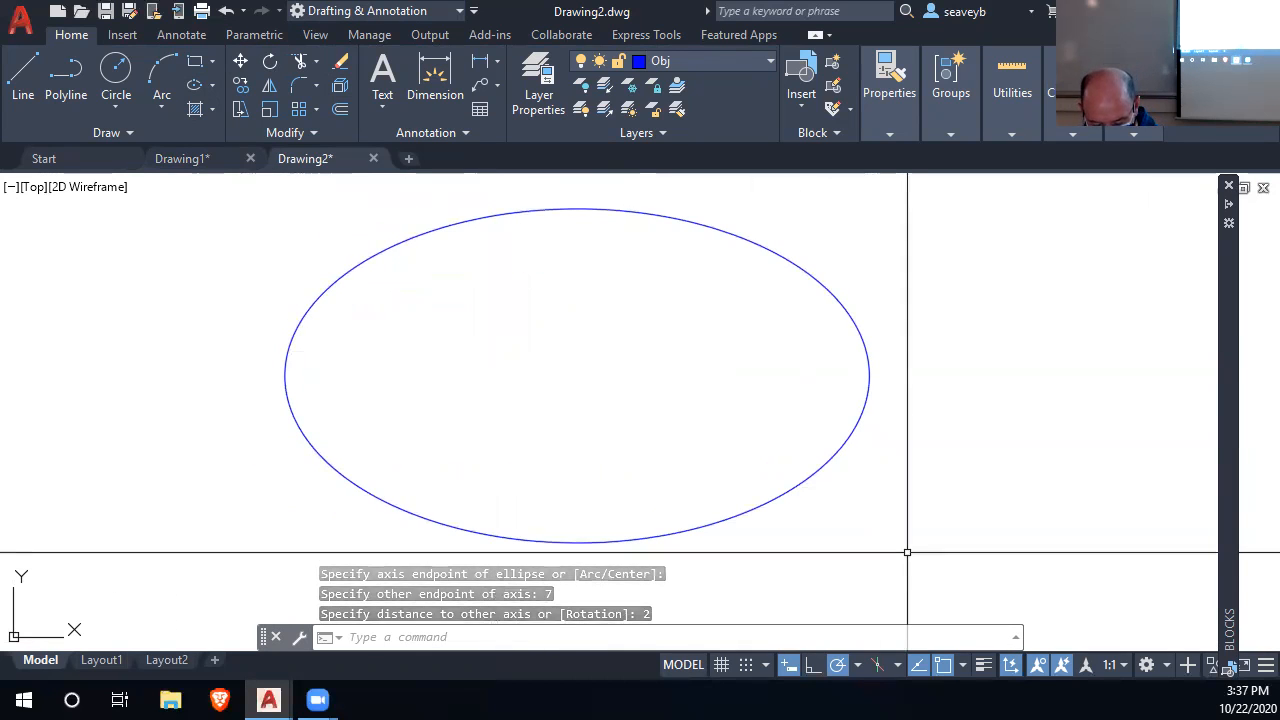
key("Return")
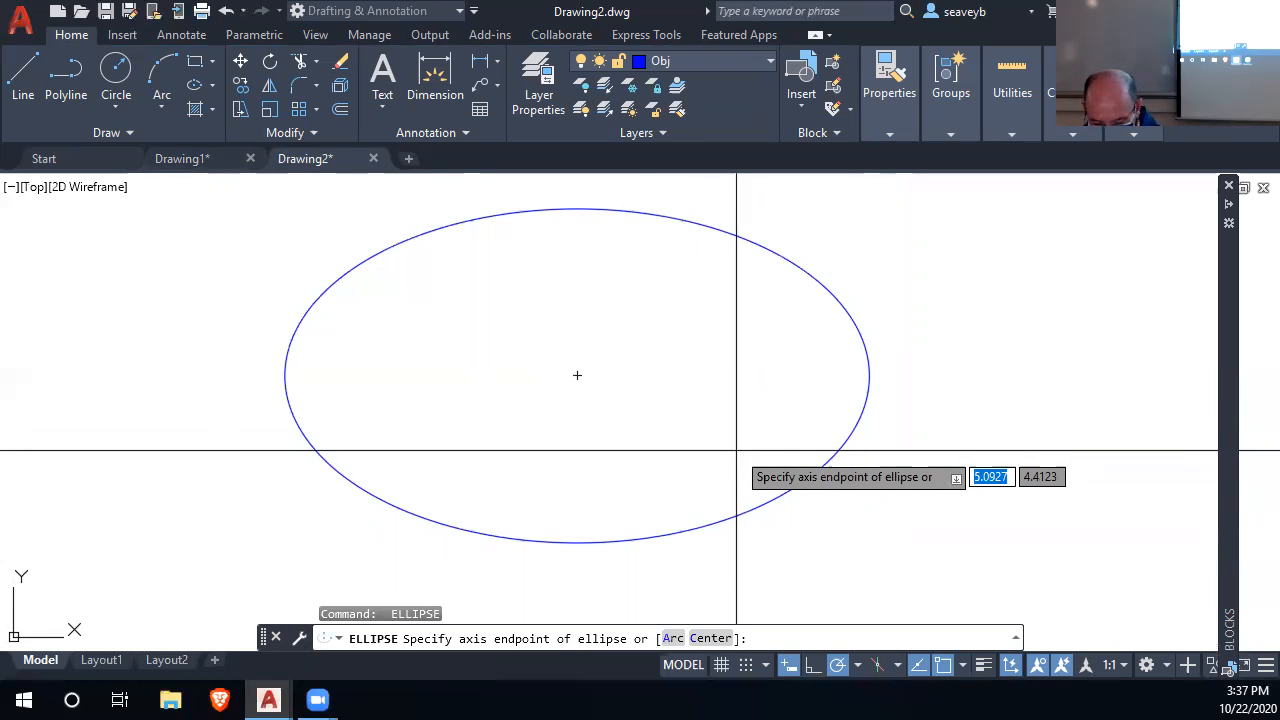
type("c")
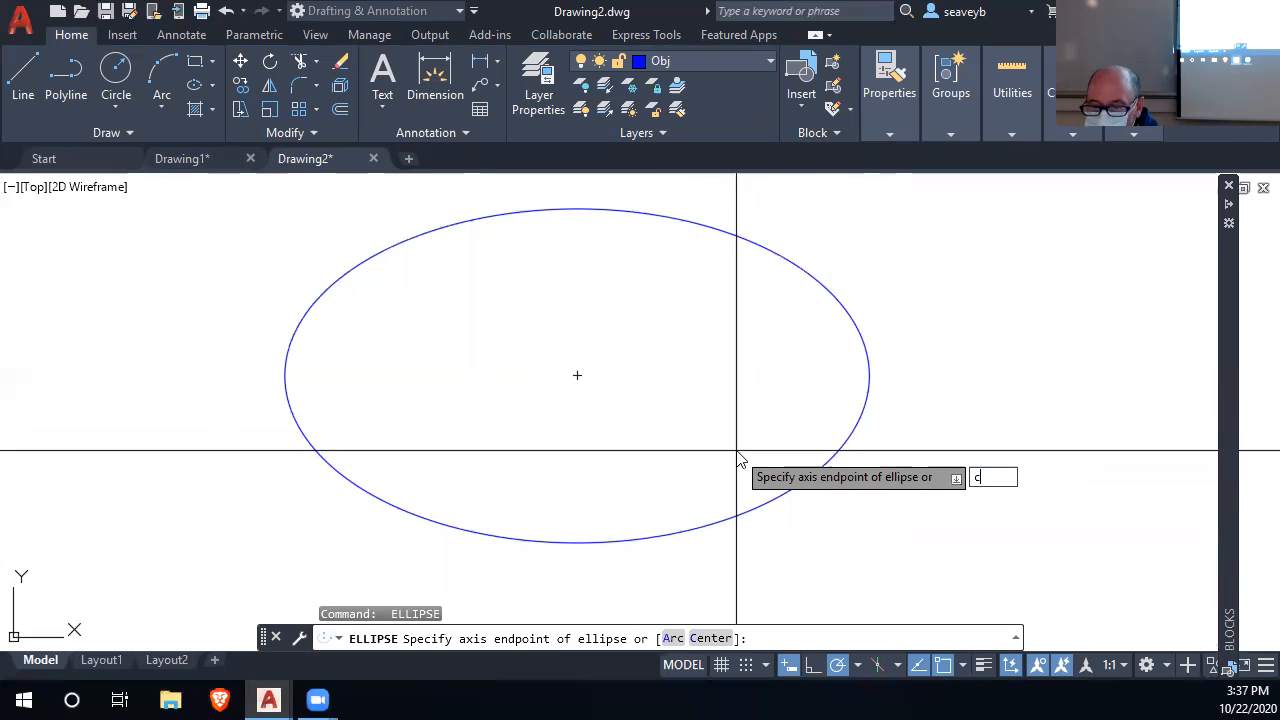
key("Return")
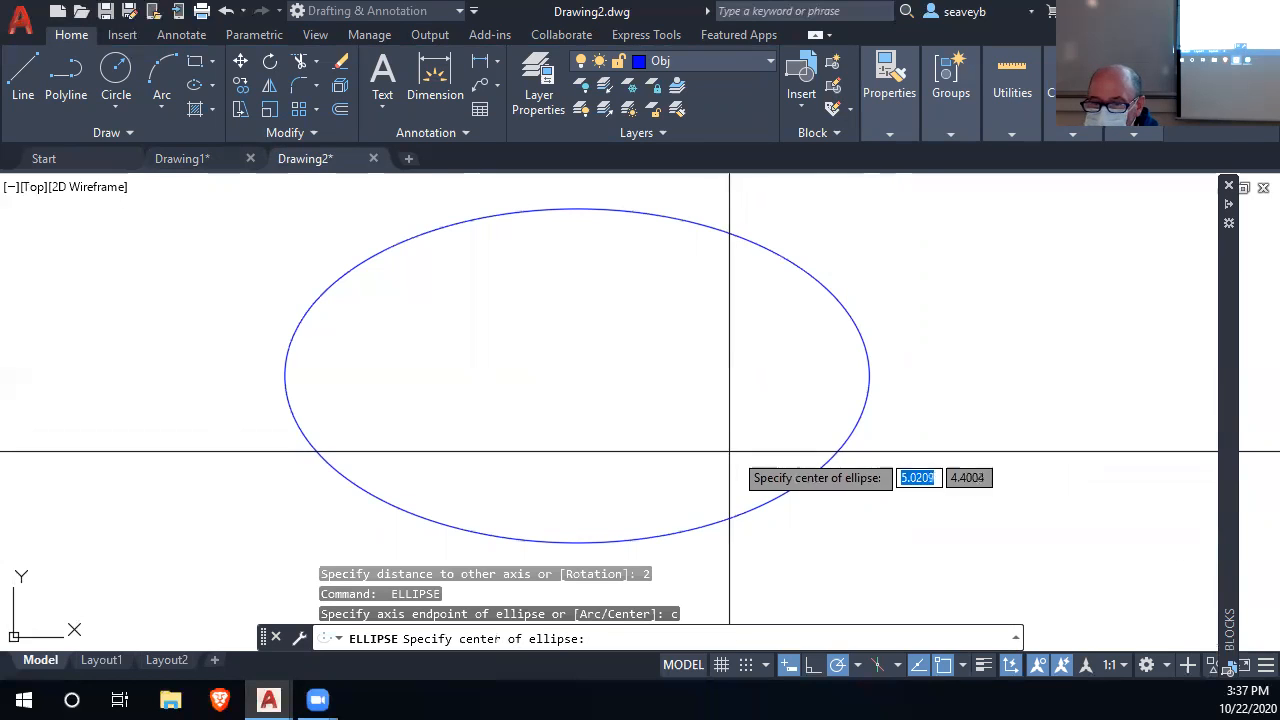
left_click(577, 375)
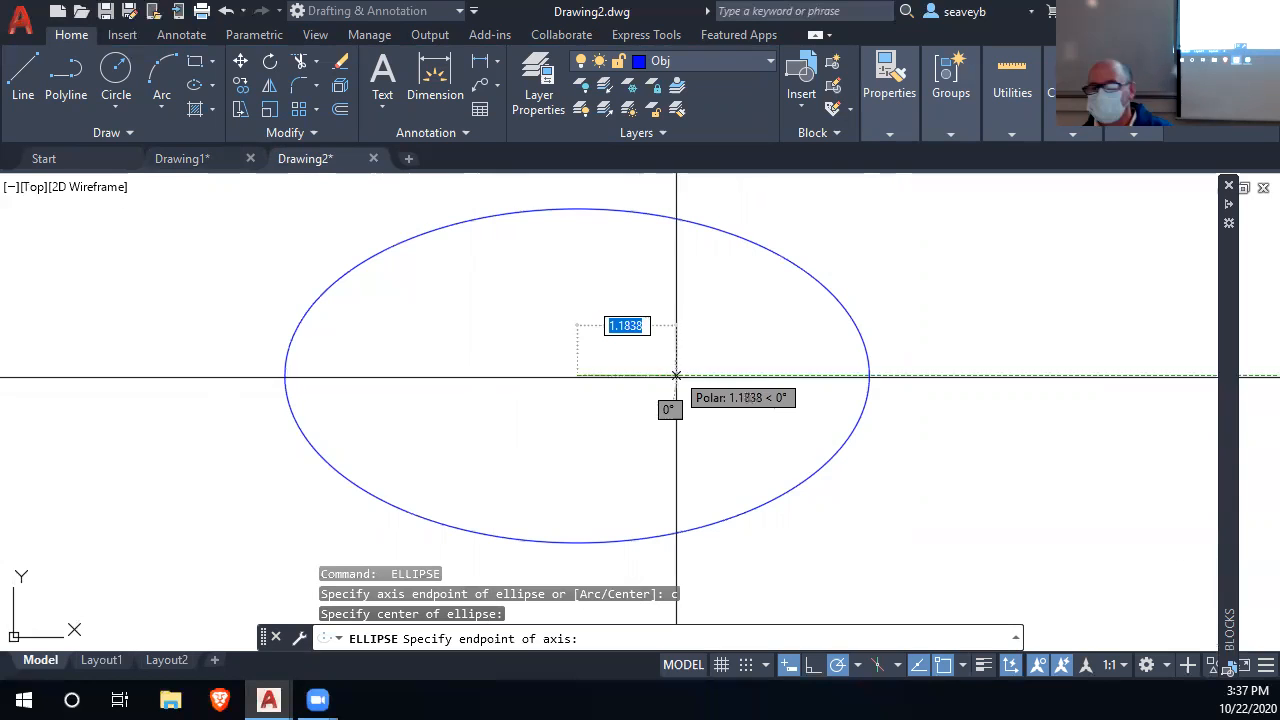
key("Escape")
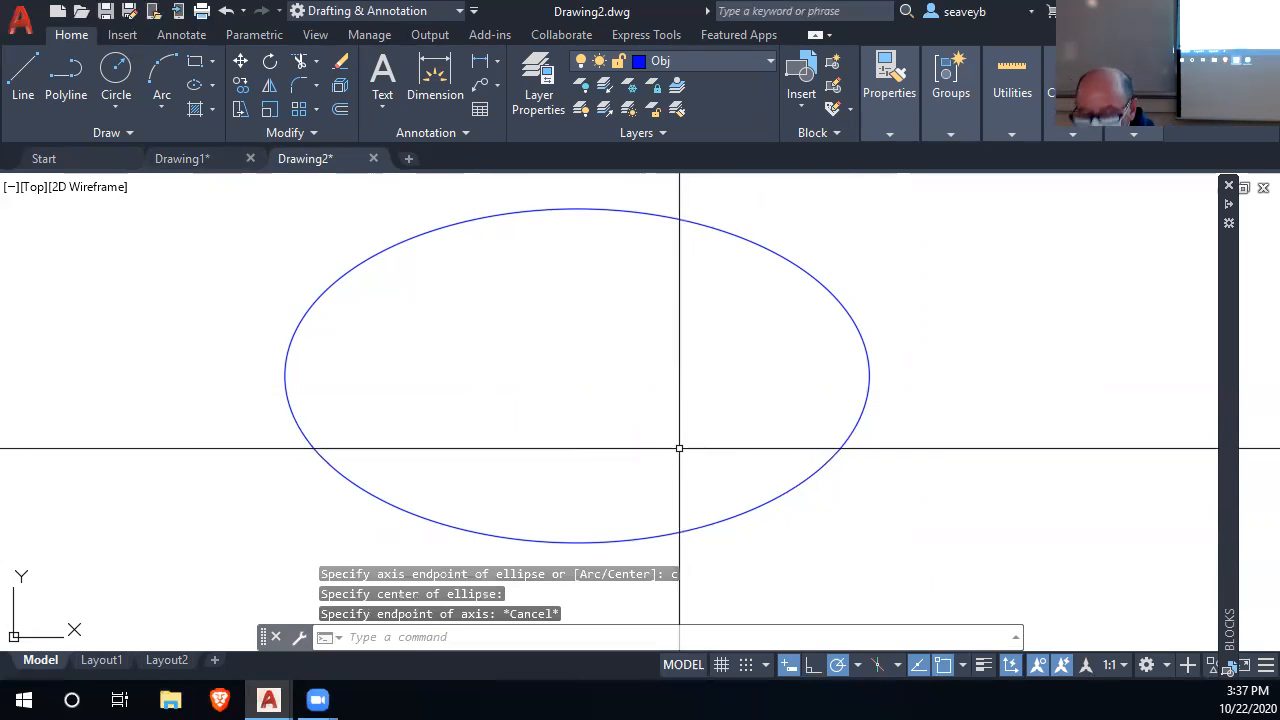
Draw a smaller ellipse inside the large one with a 2.75-unit horizontal axis and a distance of .625 to the other axis
key("Return")
left_click(515, 352)
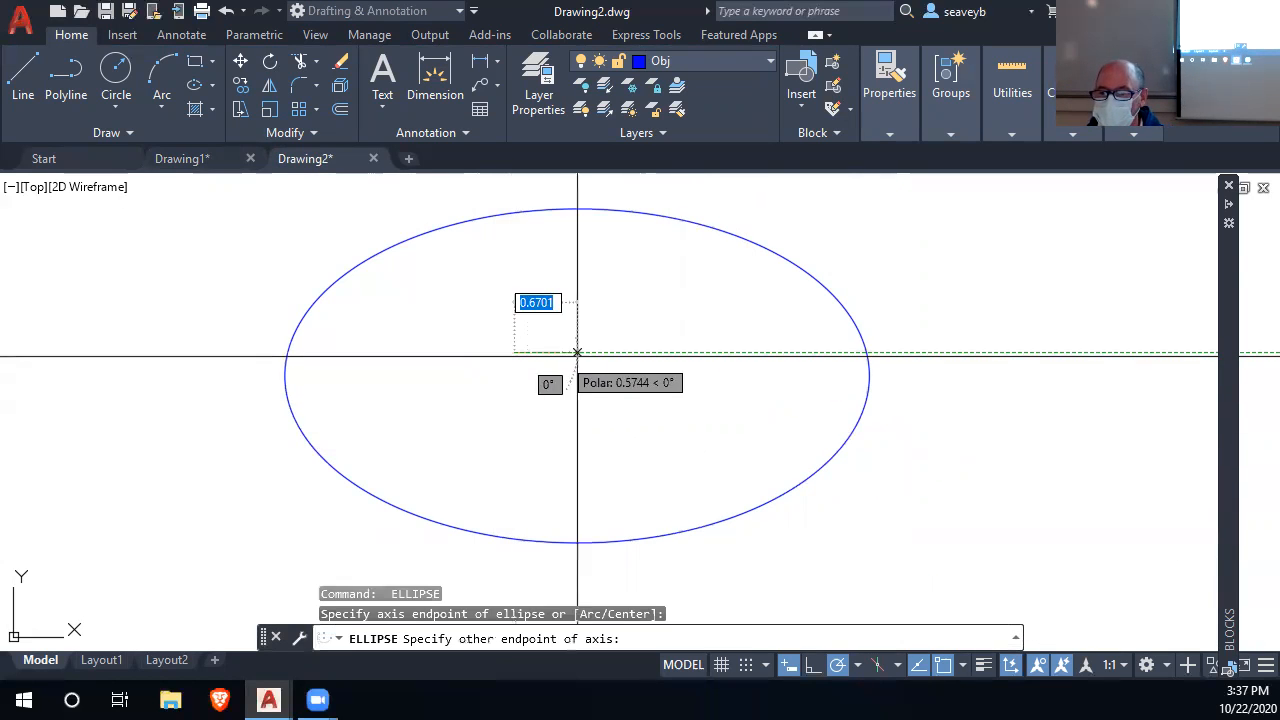
type("2.")
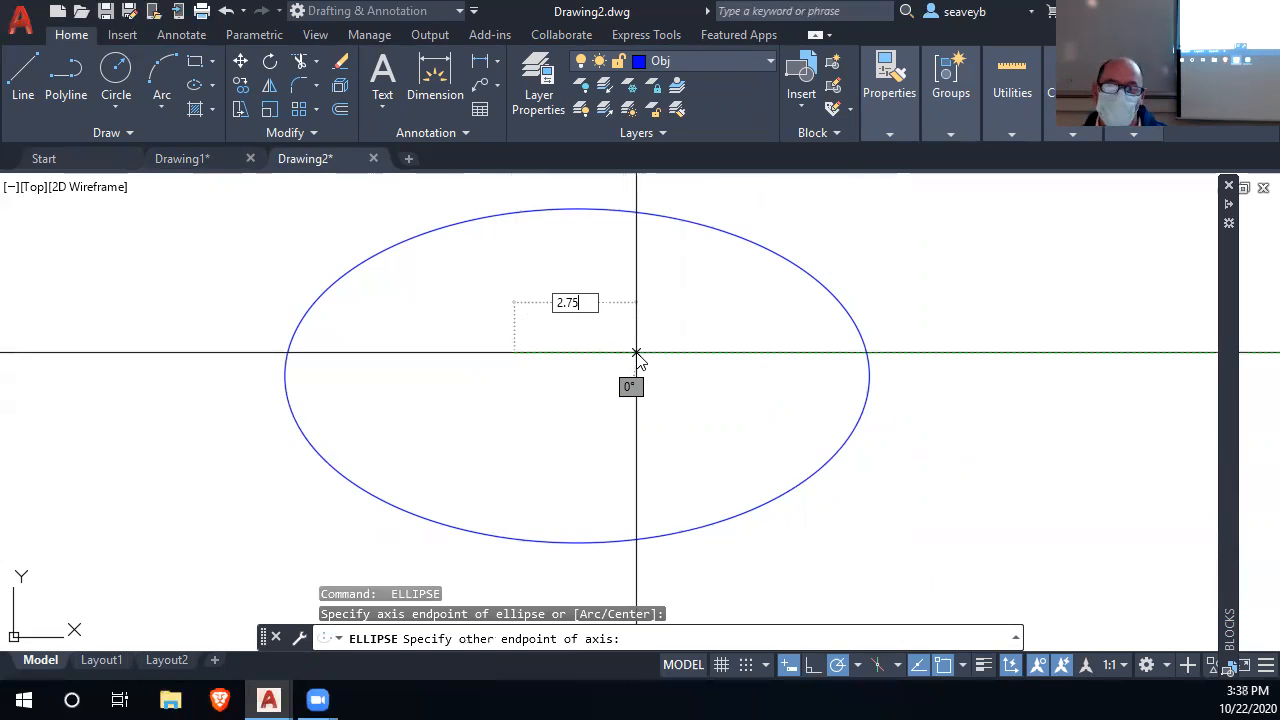
type("75")
key("Return")
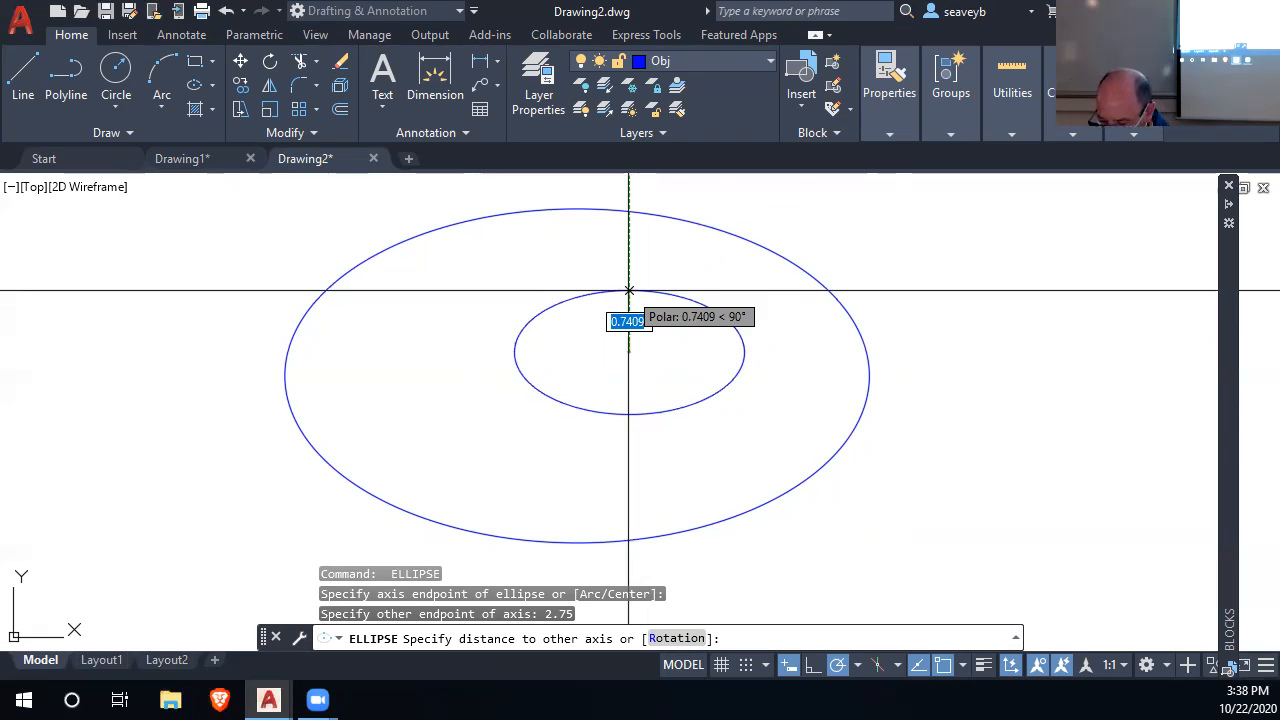
type(".62")
key("Return")
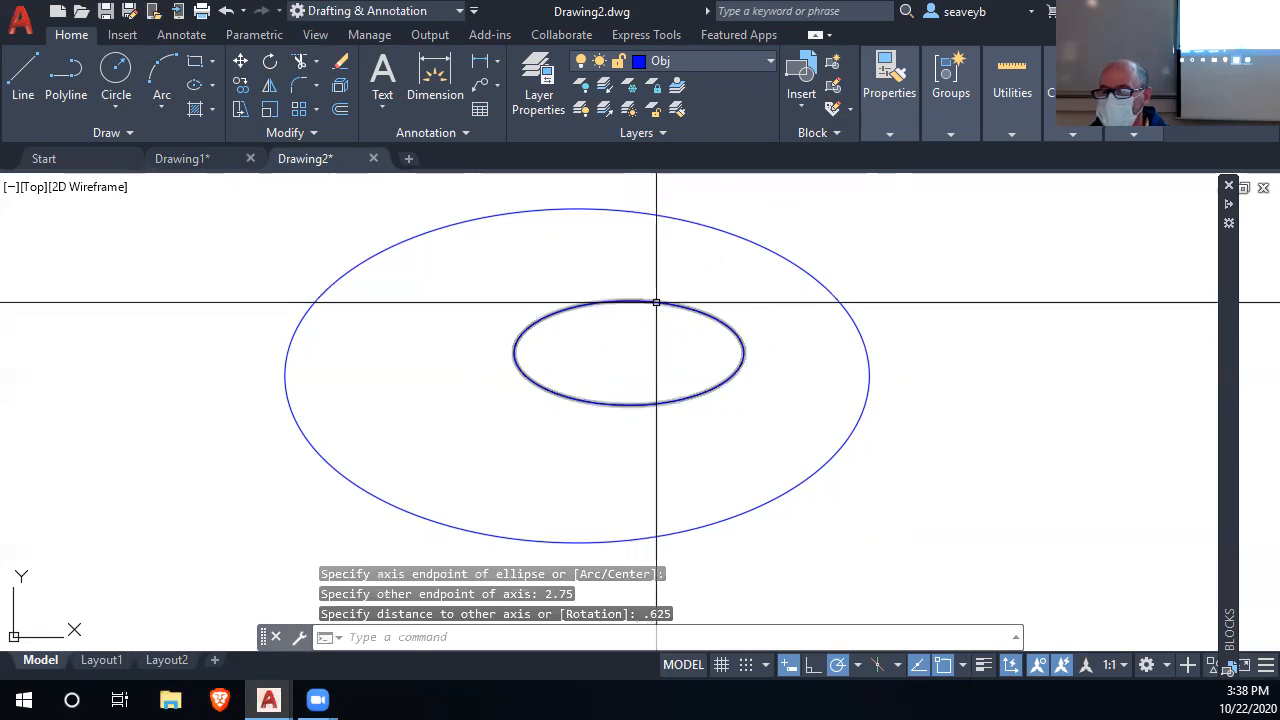
Move the small ellipse by its center onto the center of the large ellipse
left_click(653, 302)
left_click(629, 352)
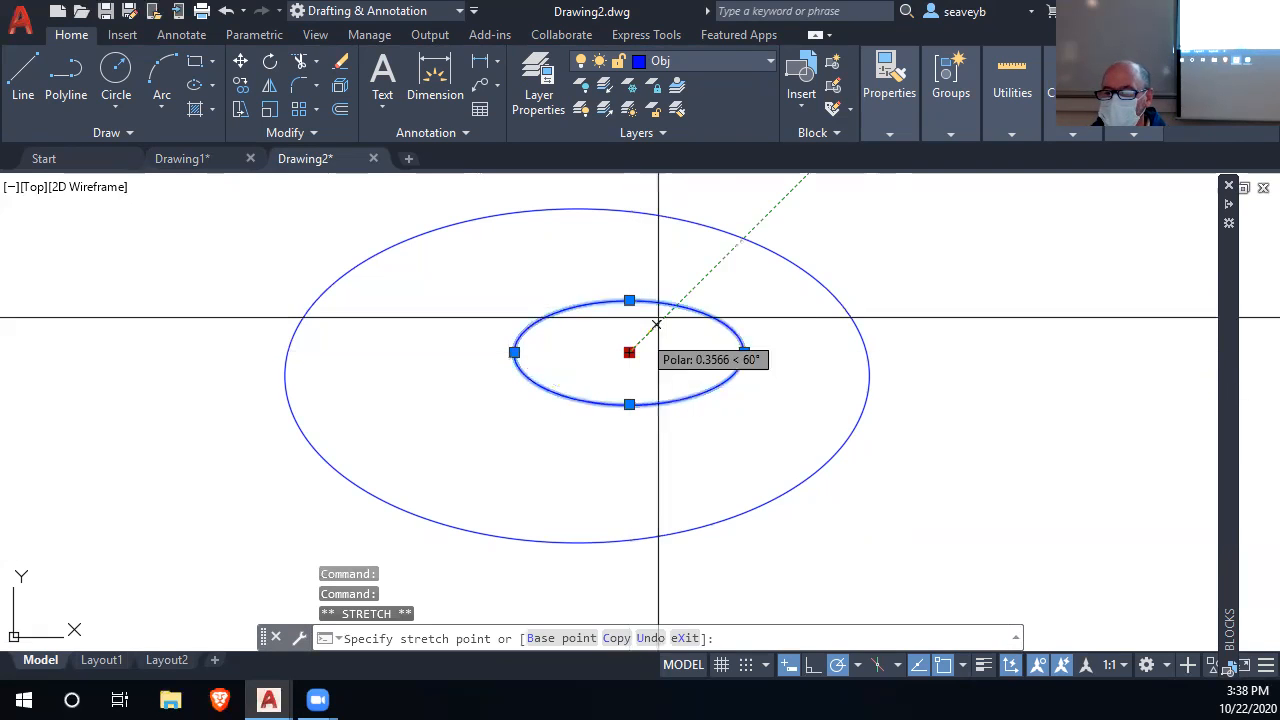
left_click(577, 375)
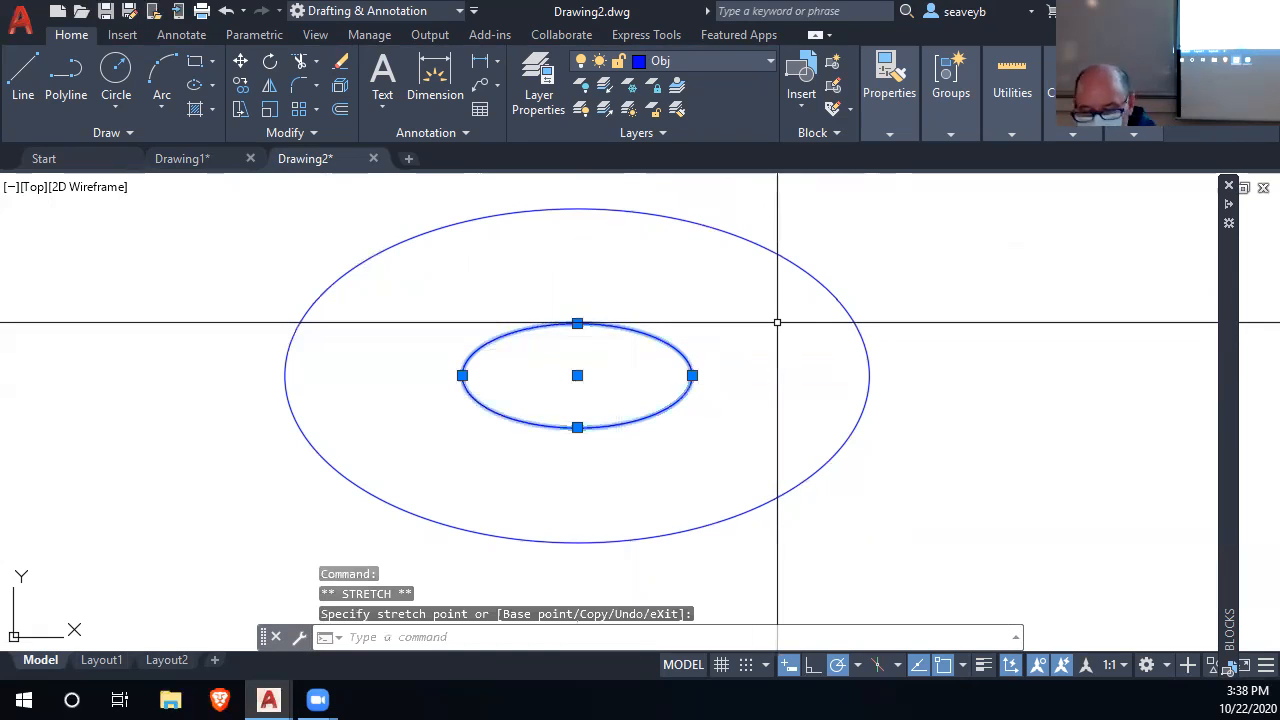
key("Escape")
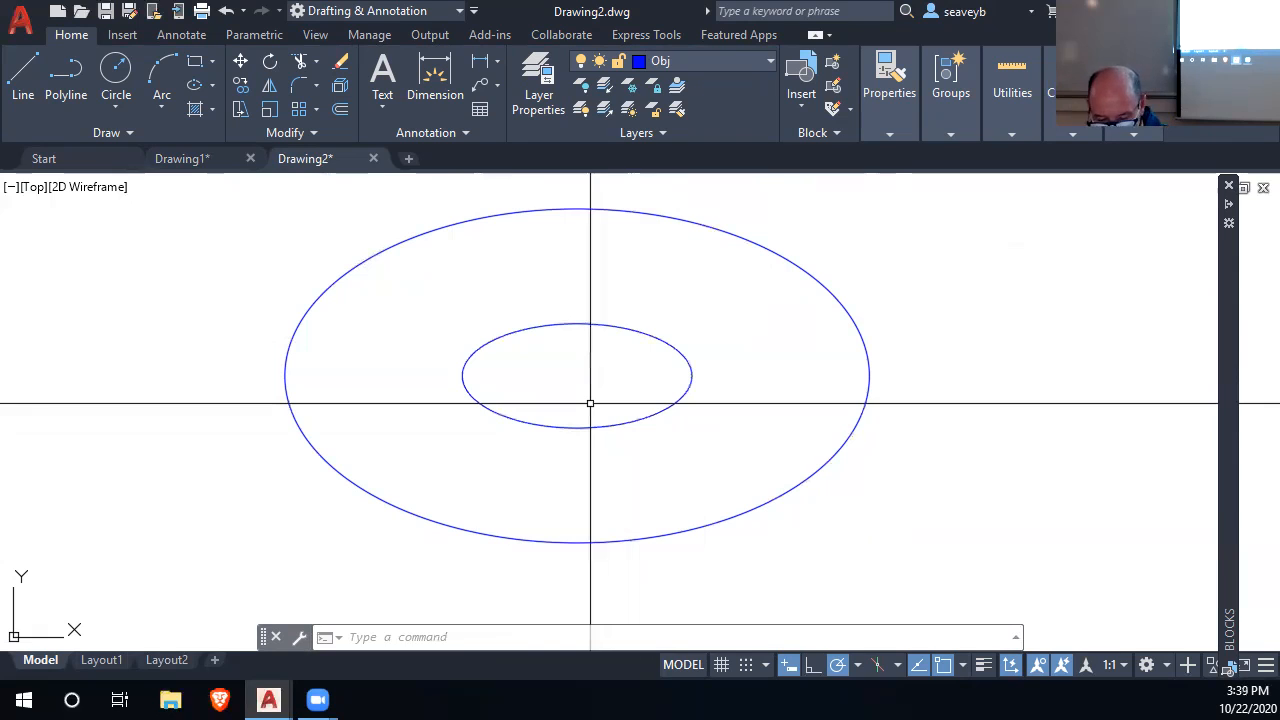
Draw a .563-diameter circle centered 2.3125 units from the ellipses' center in the positive X direction
type("c")
key("Return")
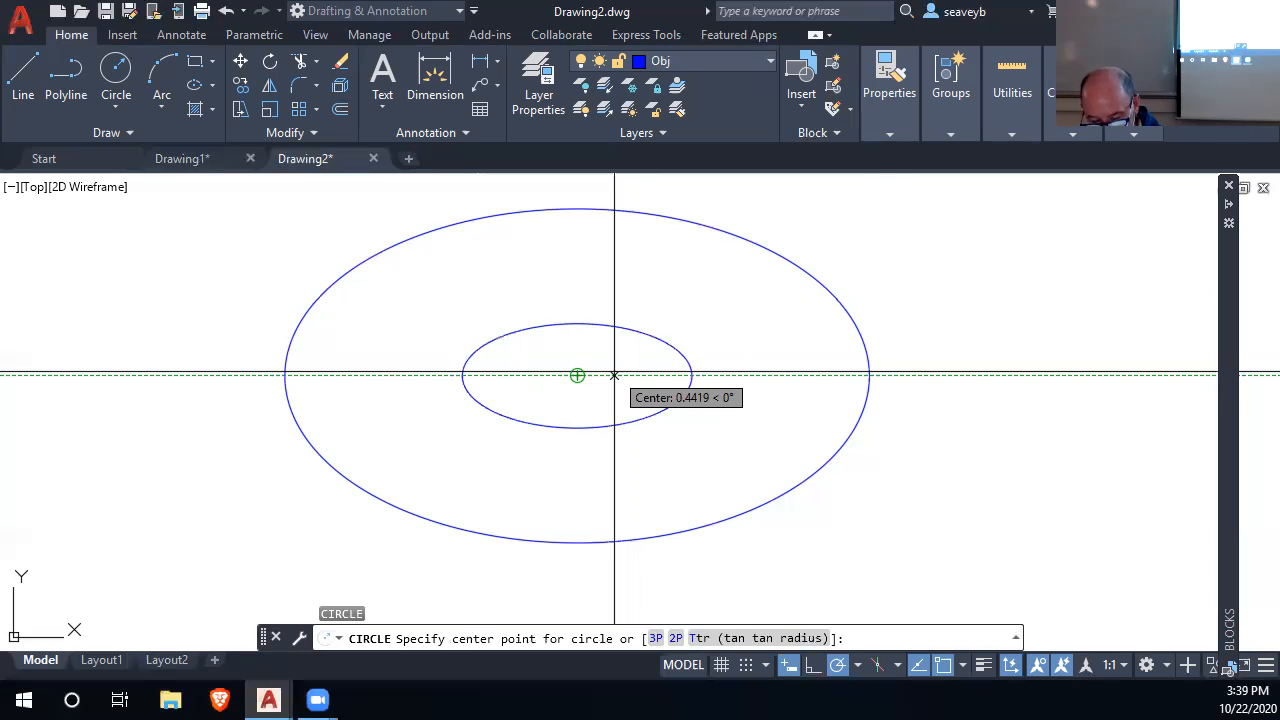
type("2")
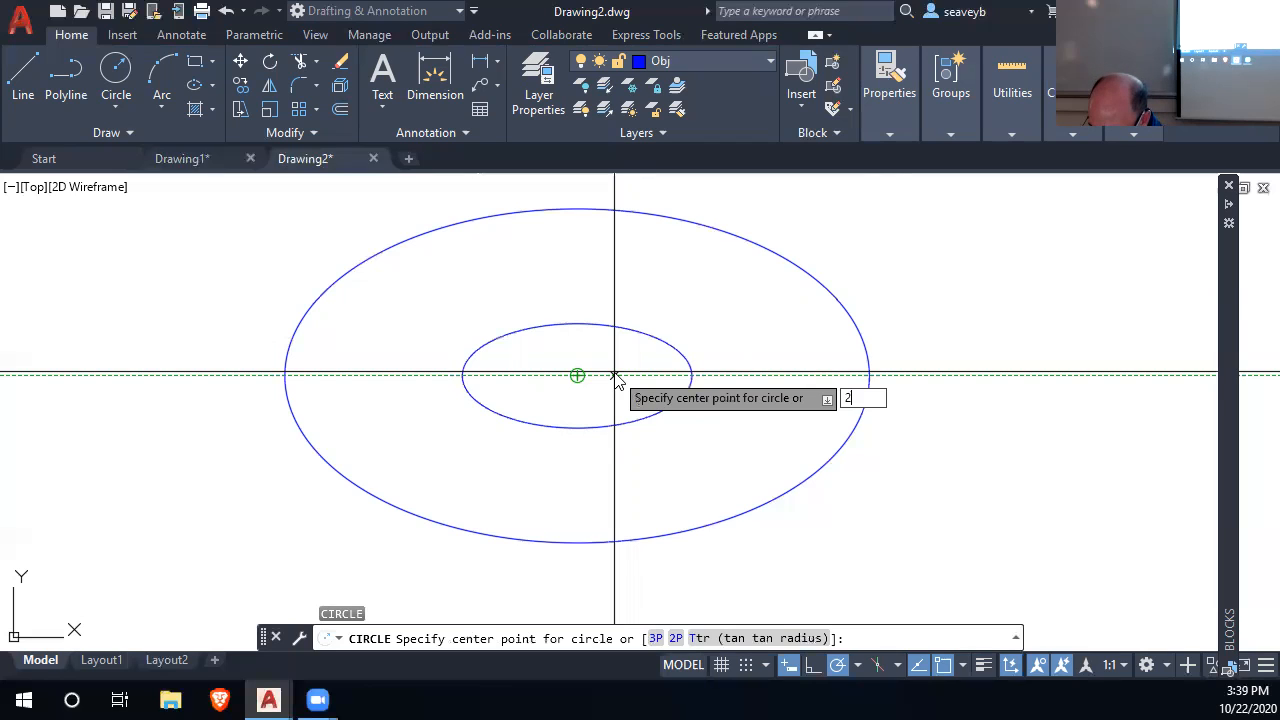
type(".3125")
key("Return")
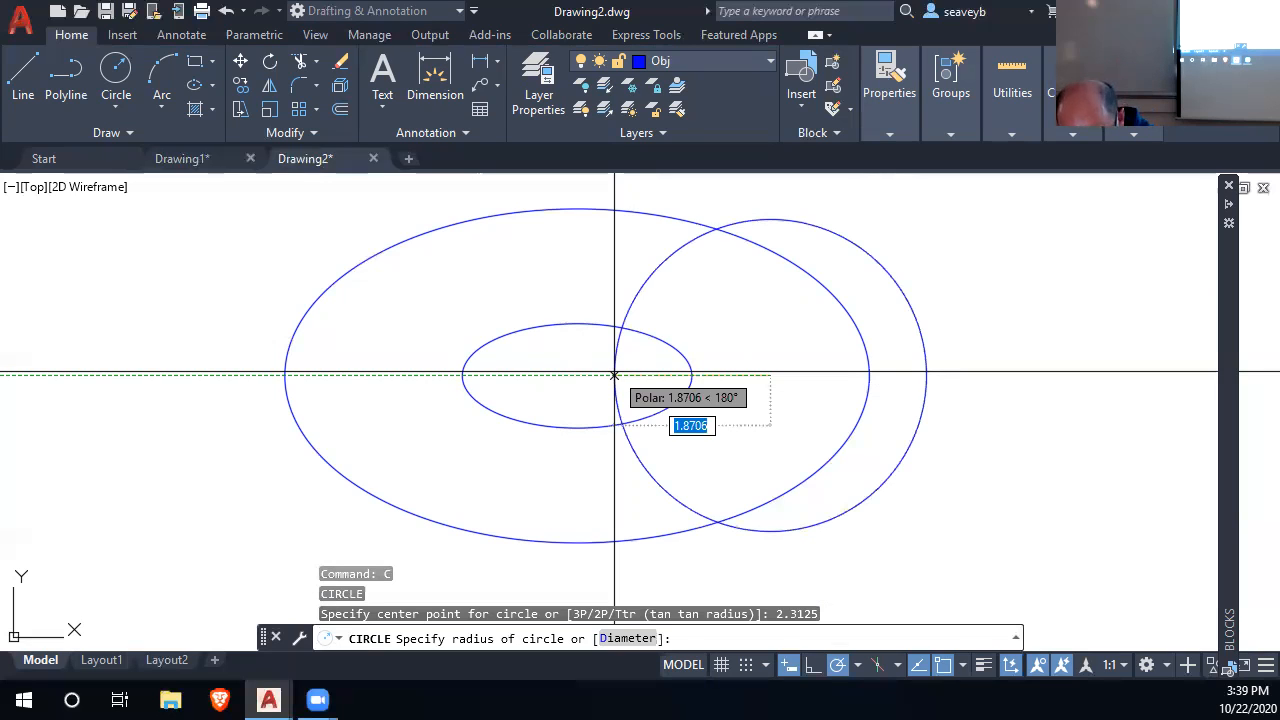
type("d")
key("Return")
type(".563")
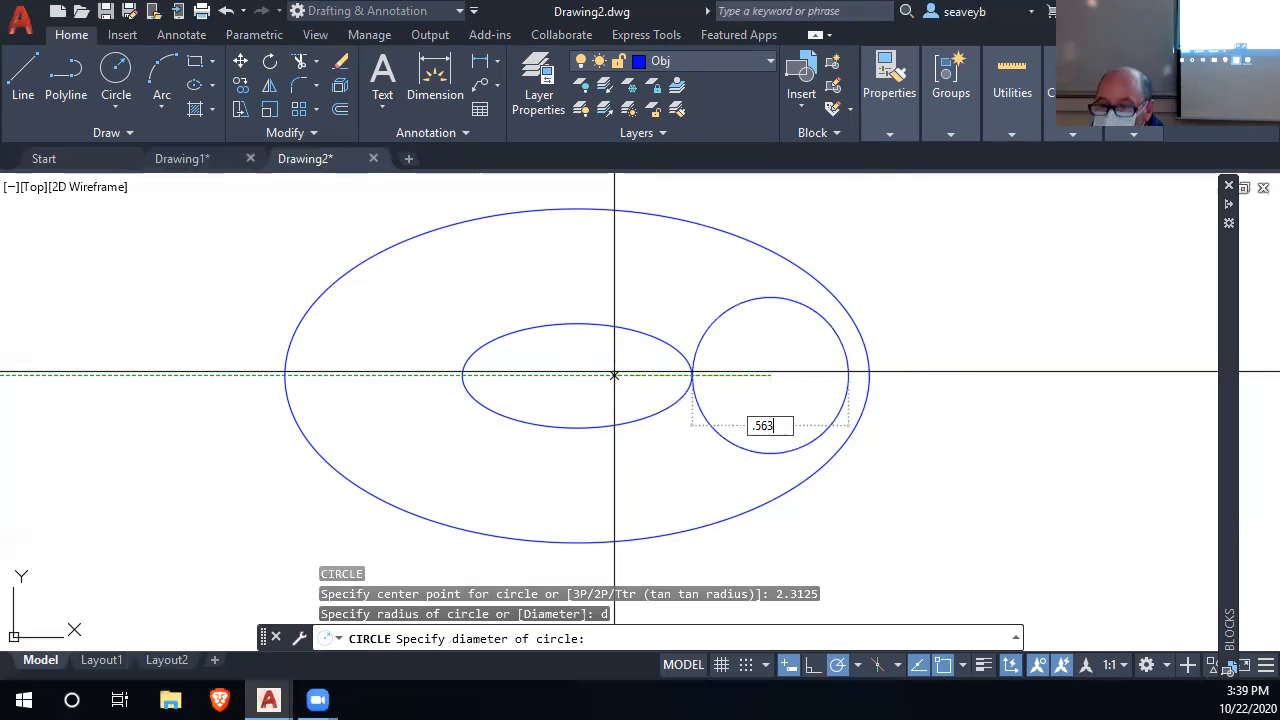
key("Return")
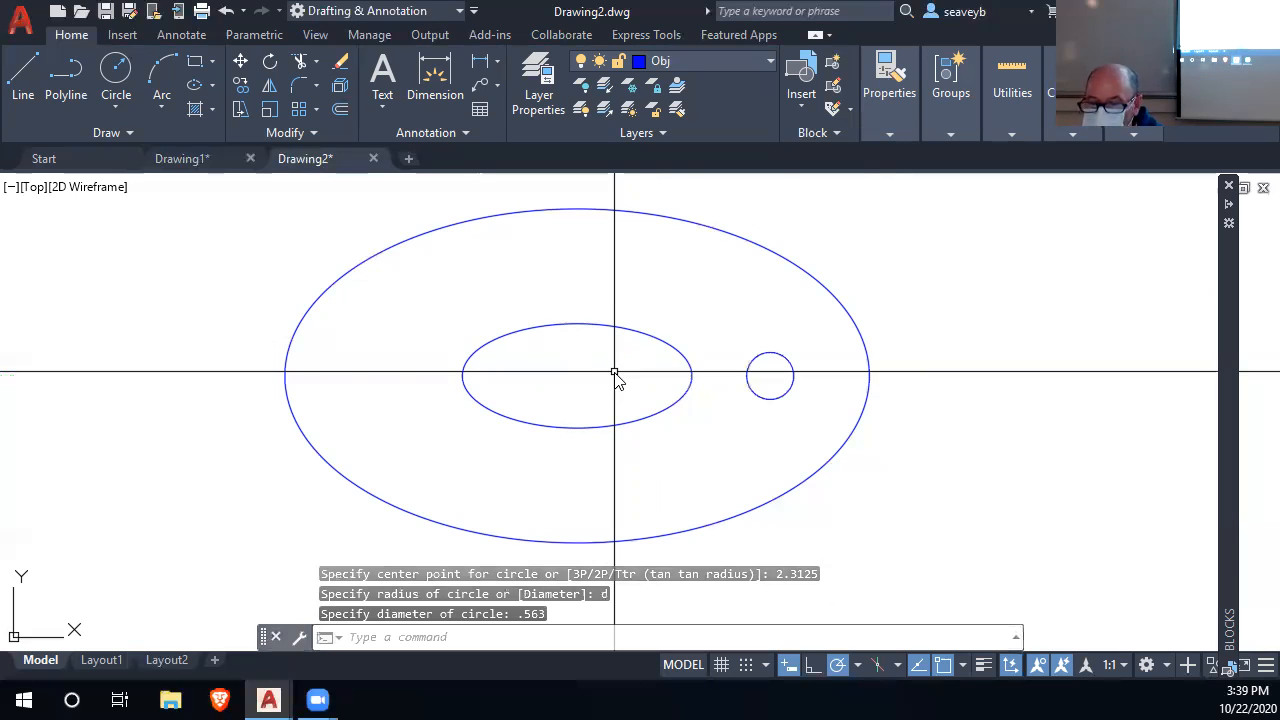
Mirror the small circle about the vertical line through the ellipses' center, keeping the original
left_click(793, 375)
type("mi")
key("Return")
left_click(577, 375)
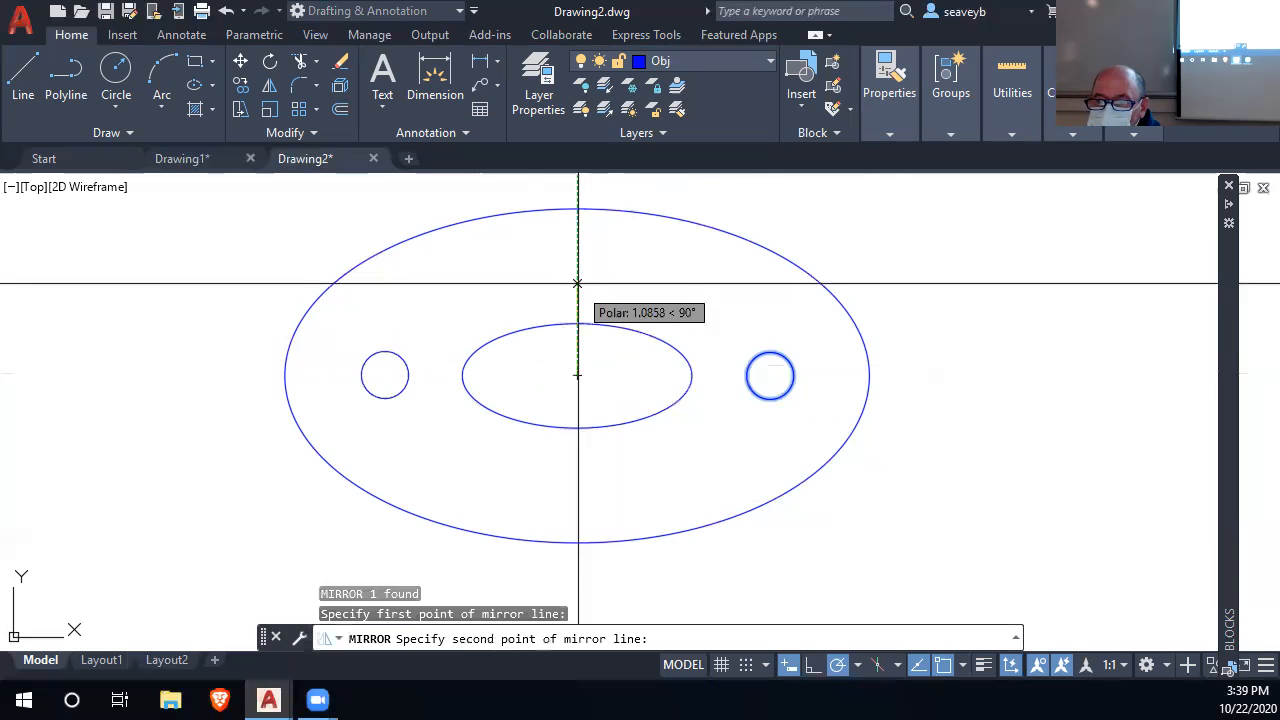
left_click(577, 283)
key("Return")
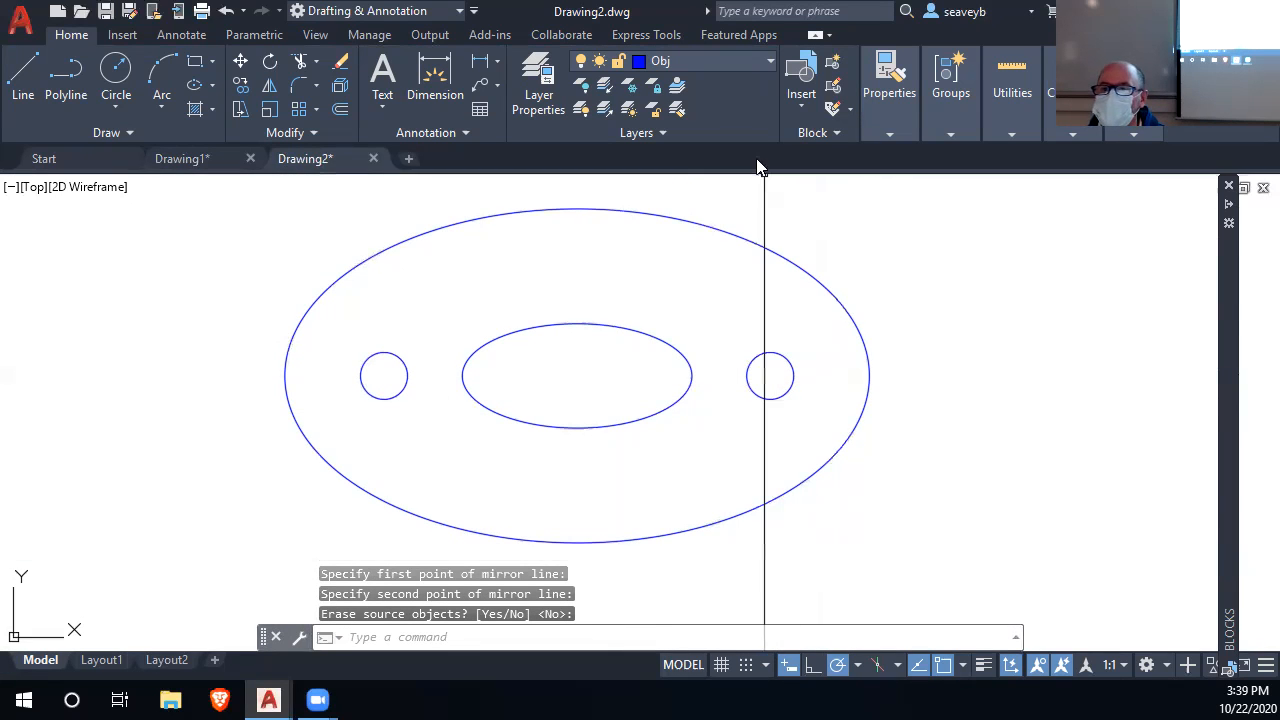
Make Cen the current layer
left_click(700, 60)
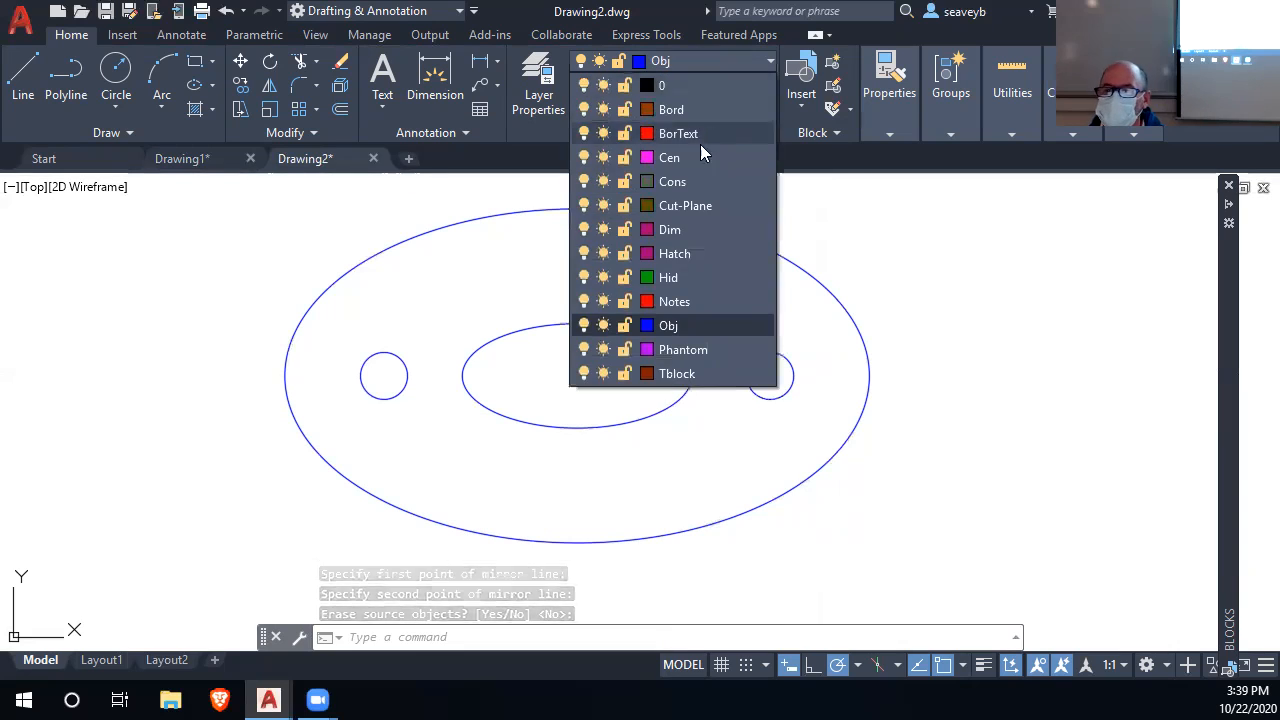
left_click(700, 170)
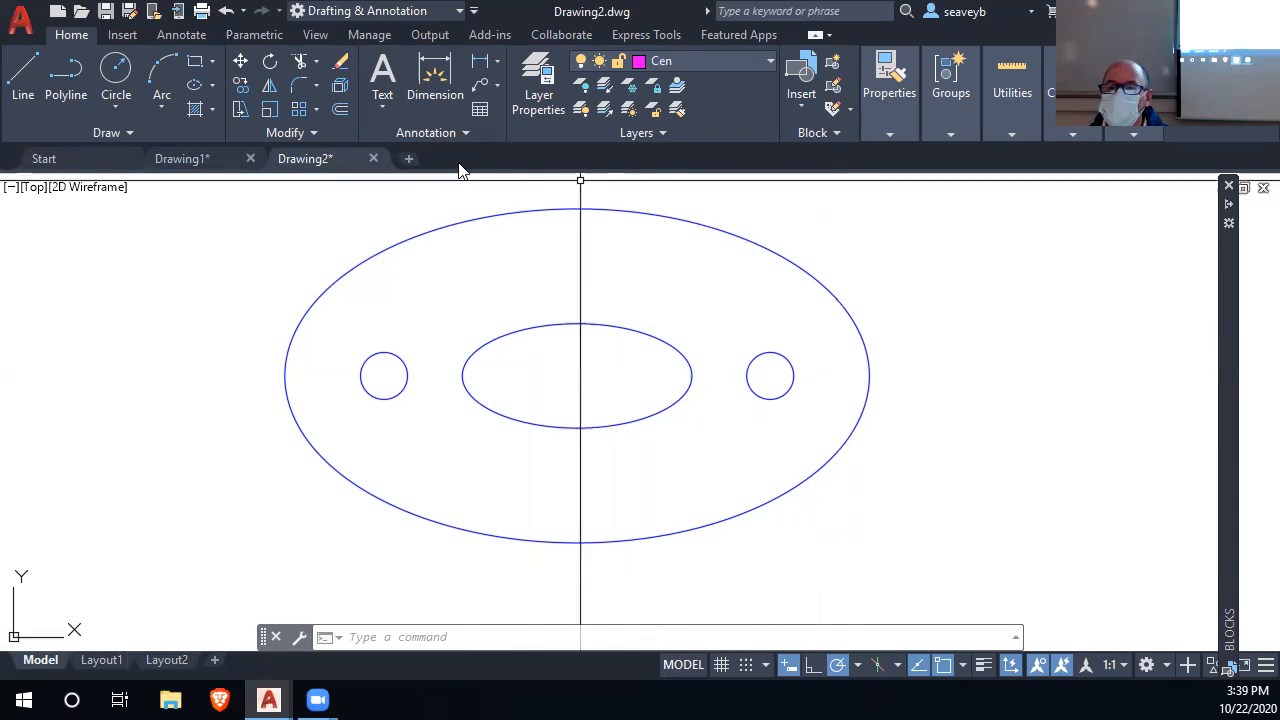
Try to add a center mark to the large ellipse
left_click(185, 35)
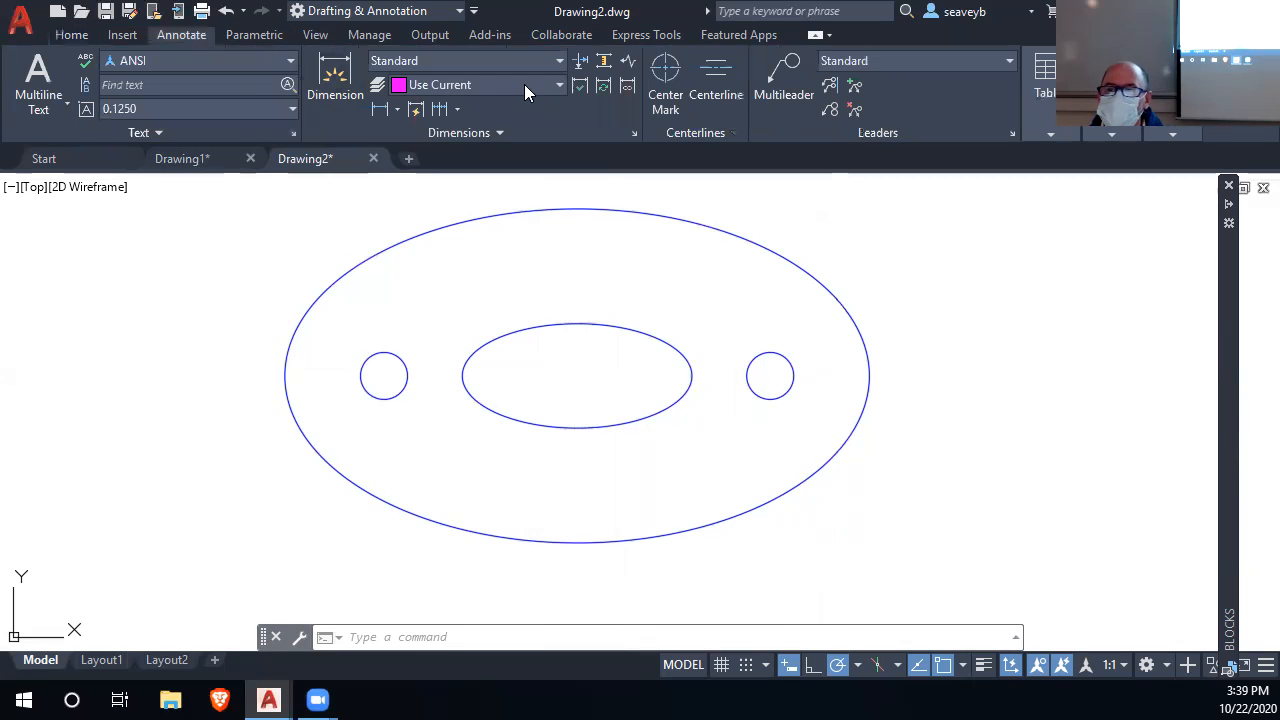
left_click(665, 78)
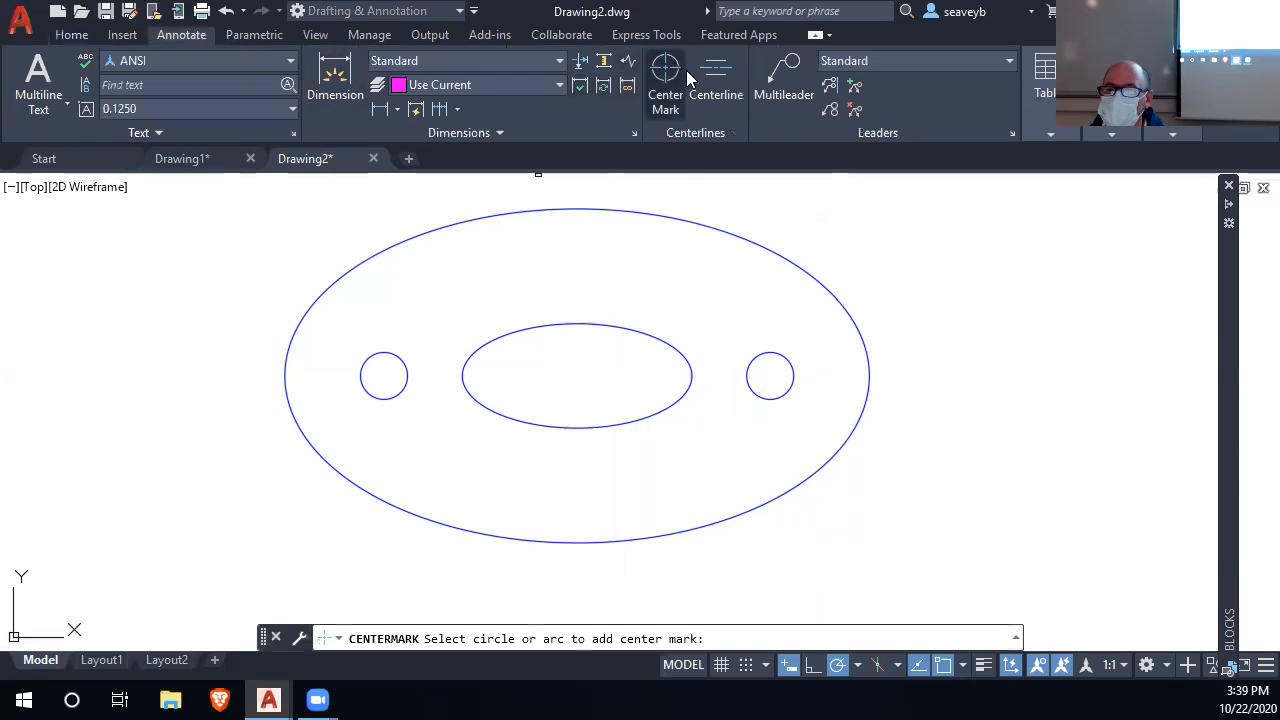
left_click(678, 219)
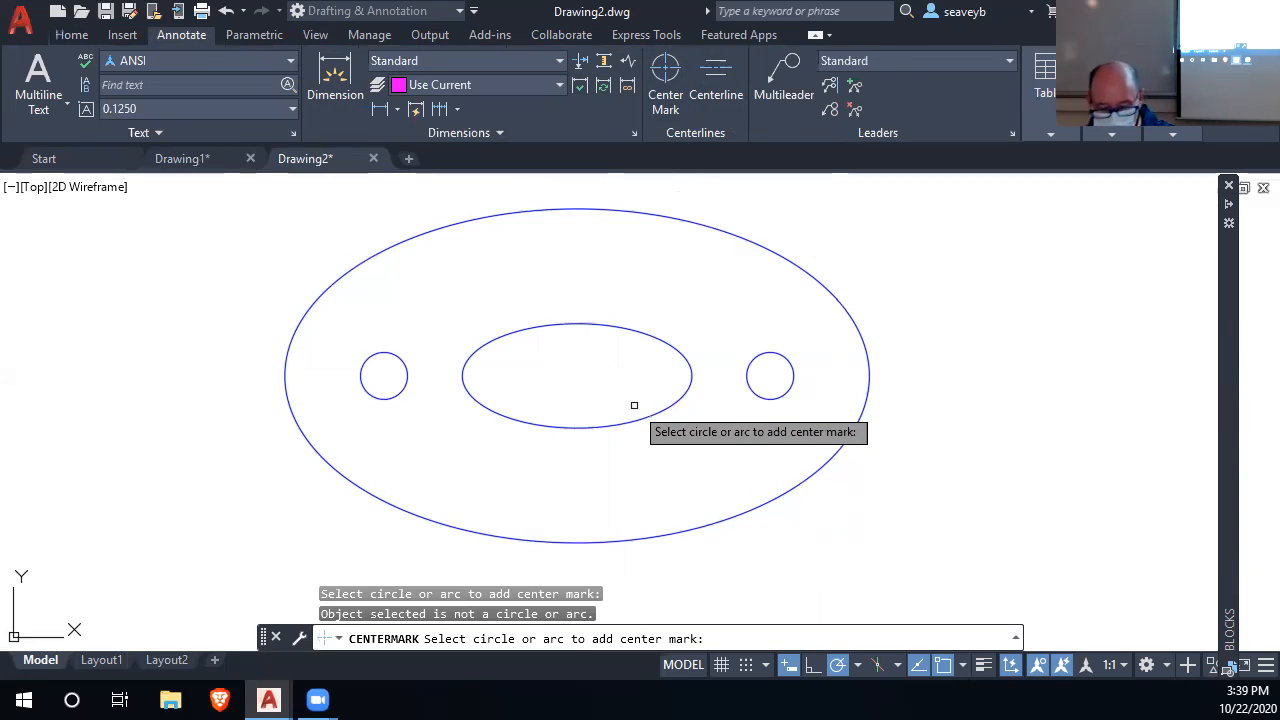
key("Return")
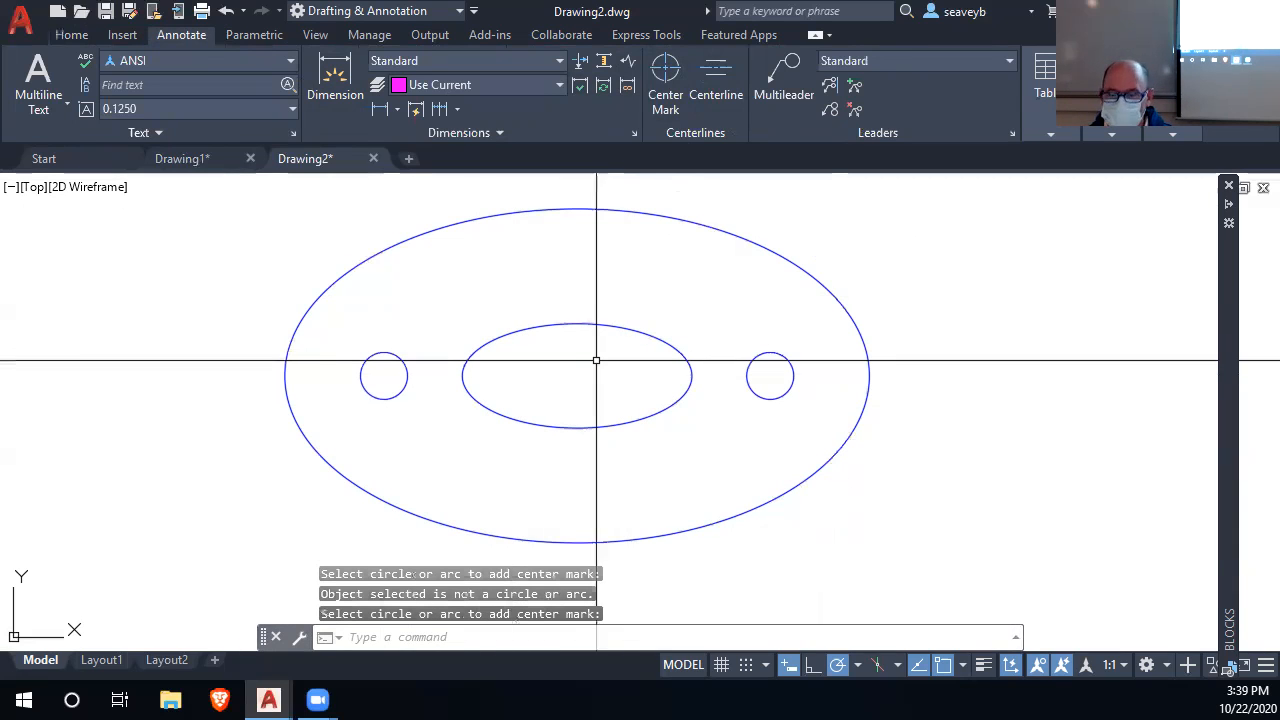
Draw a horizontal centerline across the large ellipse, from its left quadrant to its right quadrant
type("l")
key("Return")
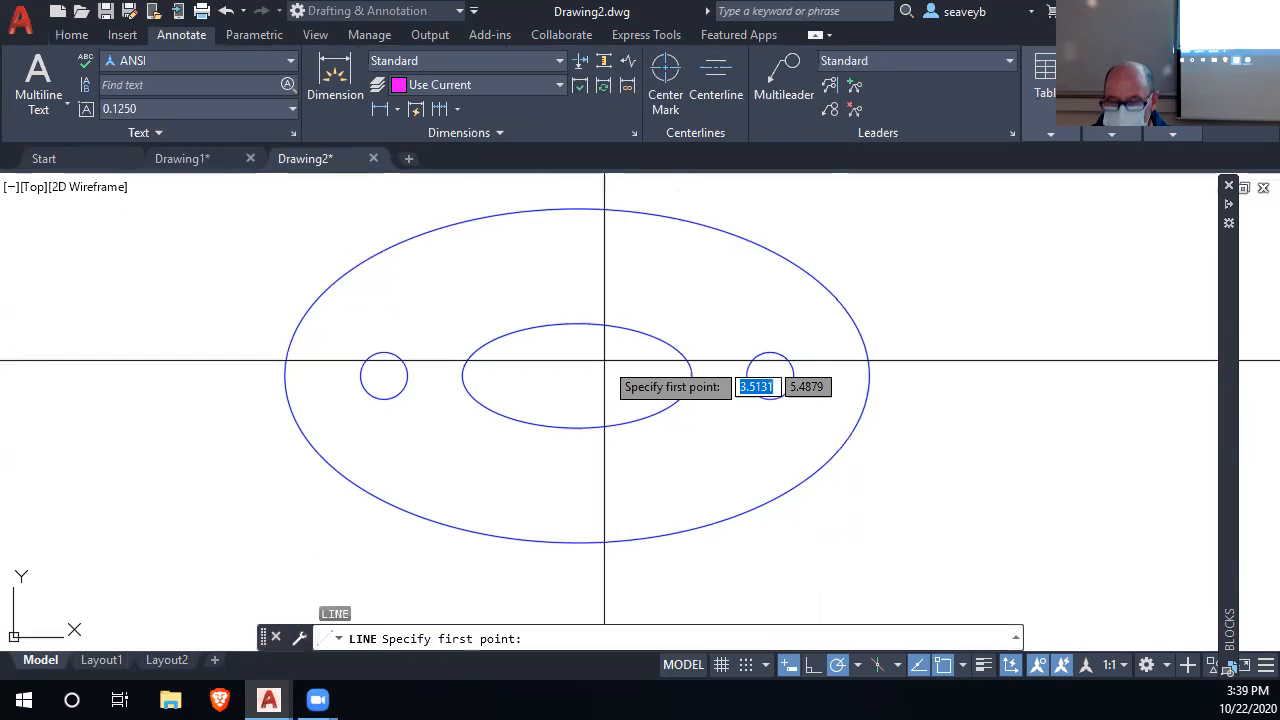
left_click(285, 375)
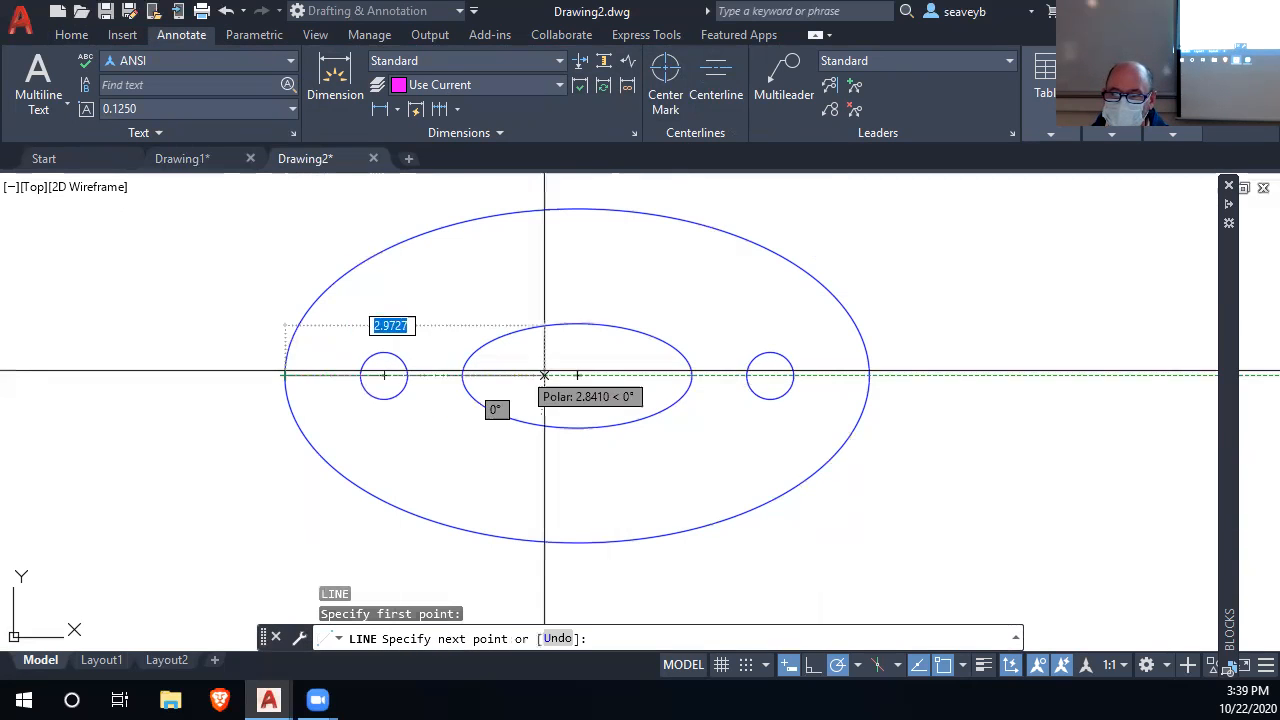
left_click(869, 375)
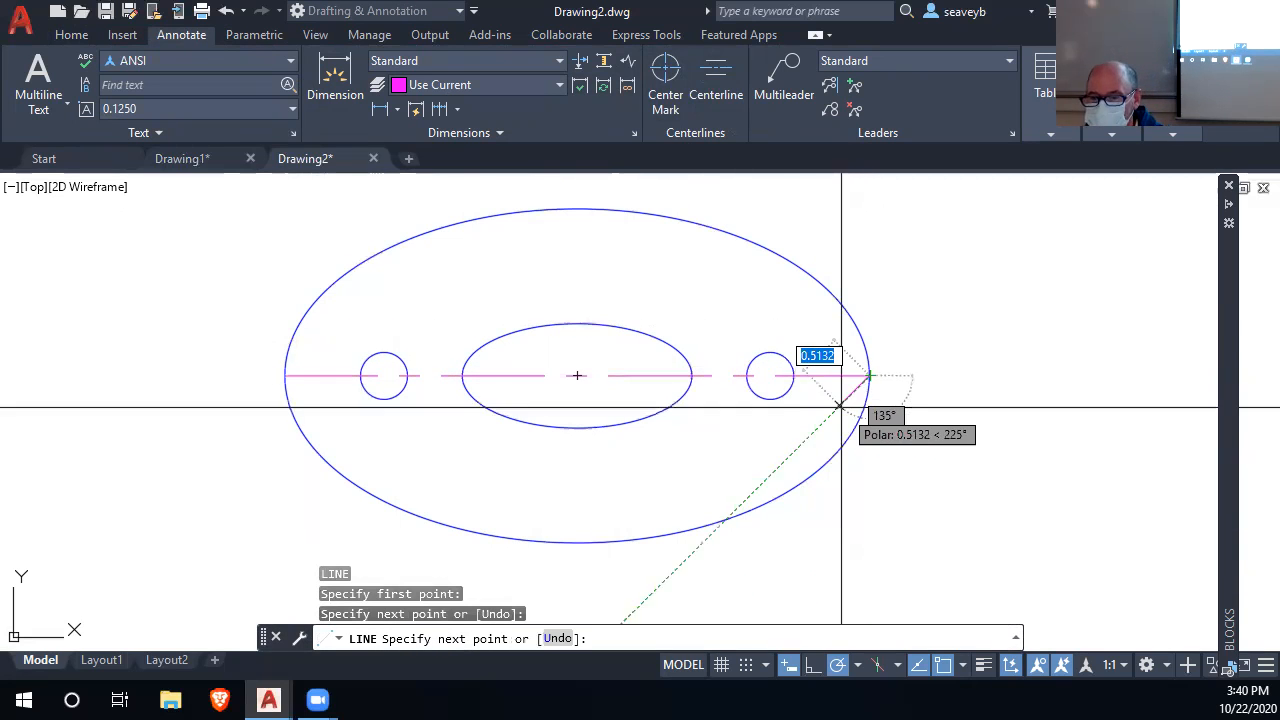
key("Return")
Stretch both ends of the horizontal centerline .2 beyond the large ellipse
left_click(824, 375)
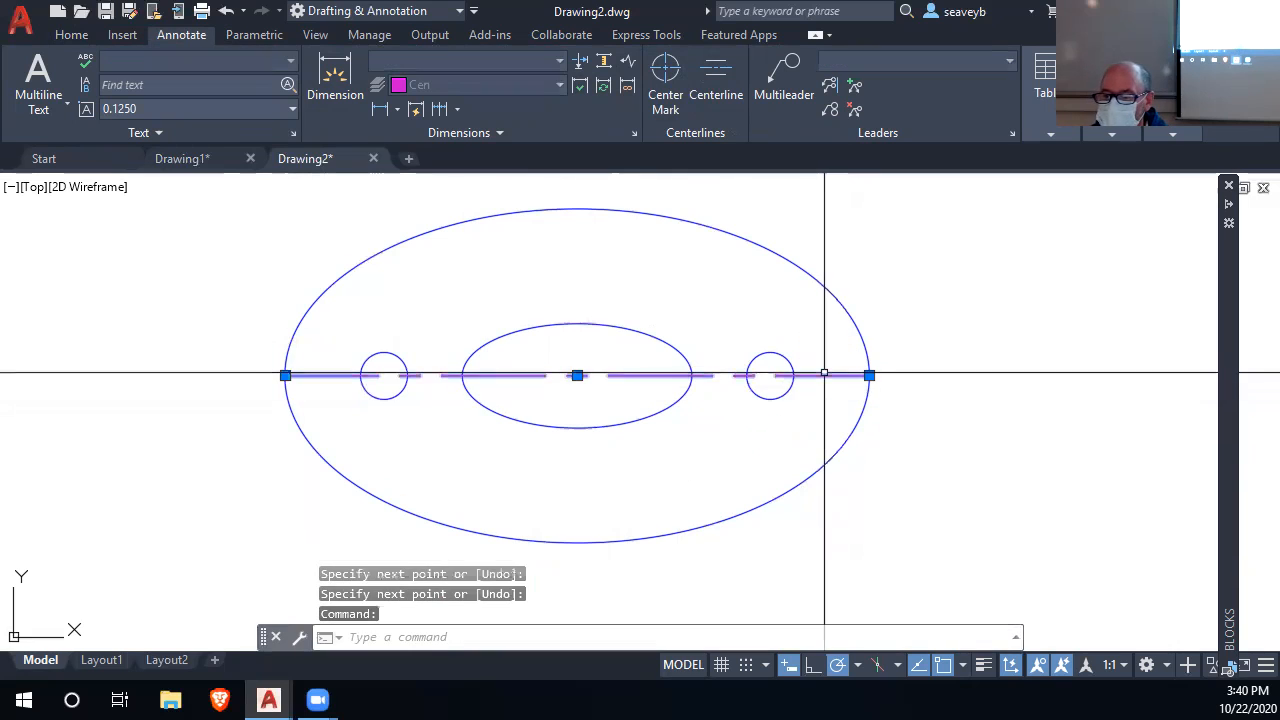
left_click(869, 375)
type(".2")
key("Return")
left_click(285, 375)
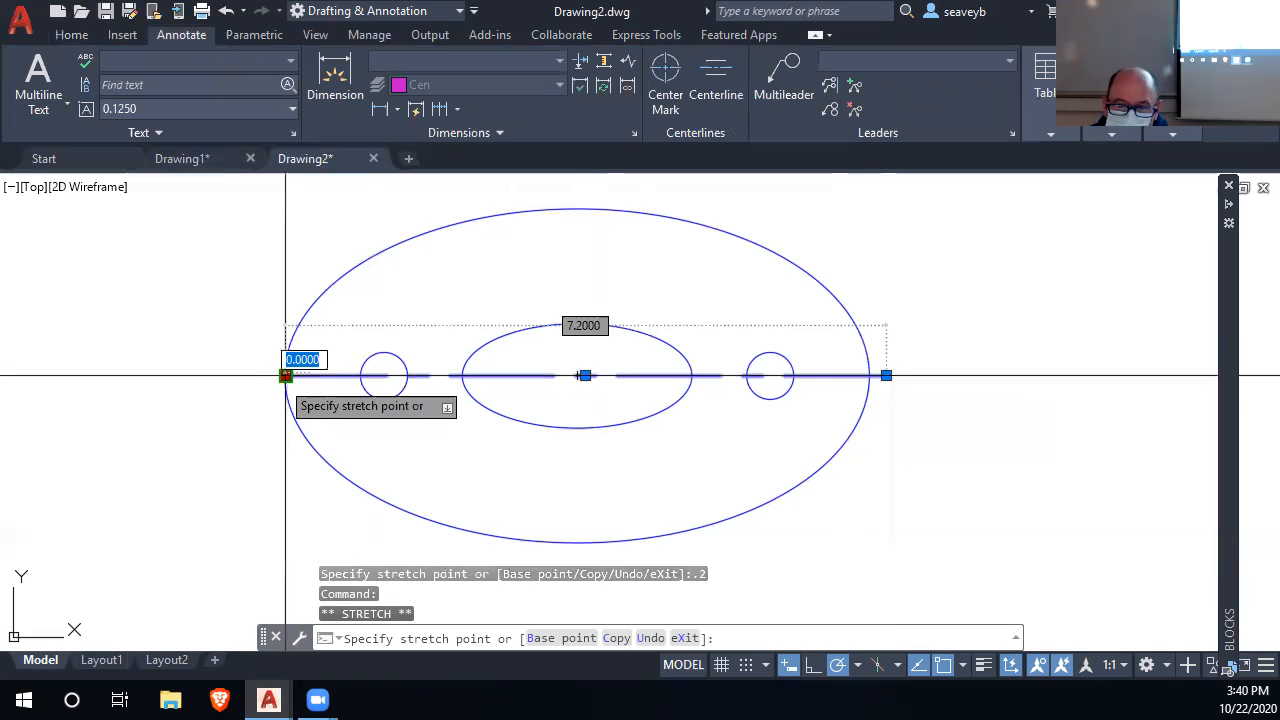
type(".2")
key("Return")
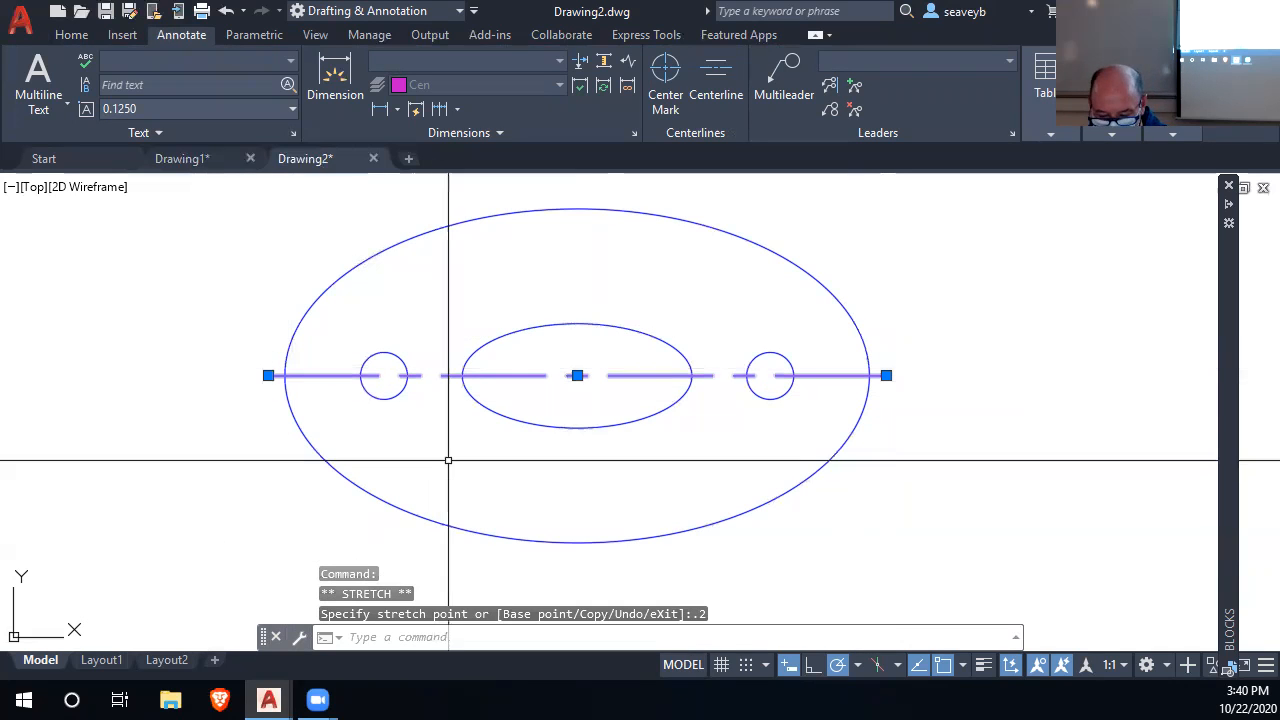
Draw a vertical centerline across the large ellipse, from its upper quadrant to its lower quadrant
type("l")
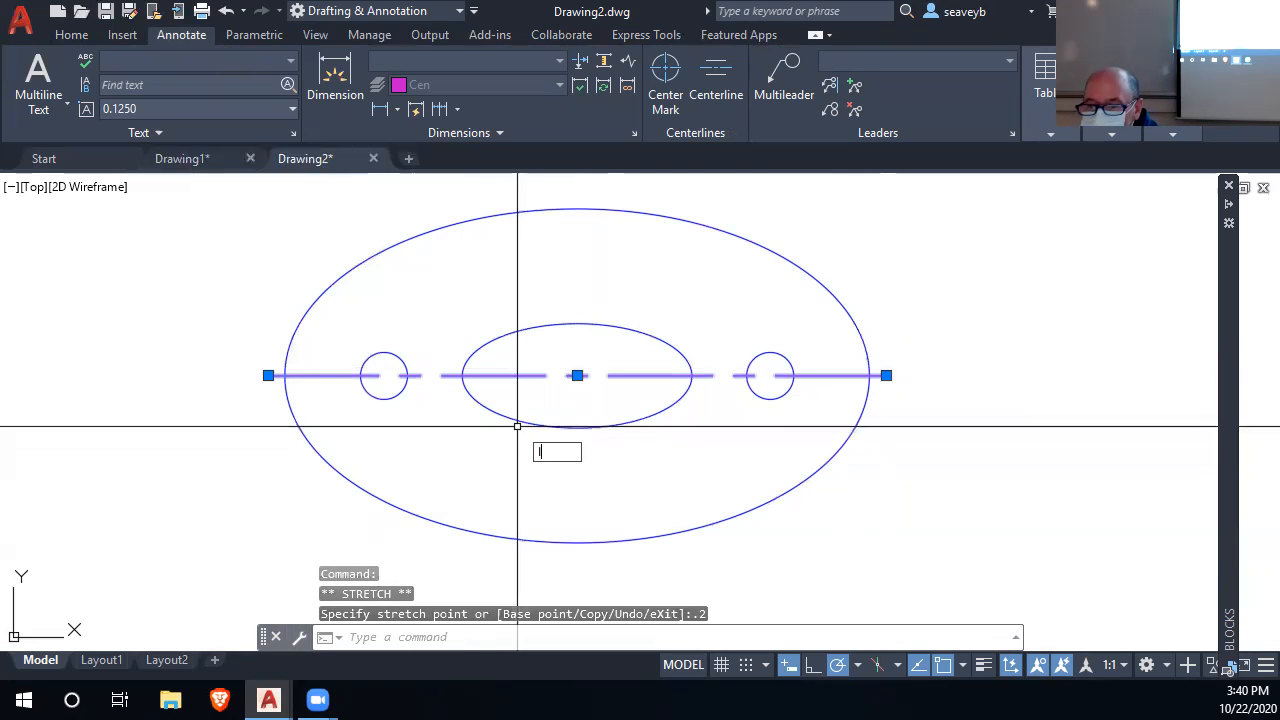
key("Return")
left_click(577, 209)
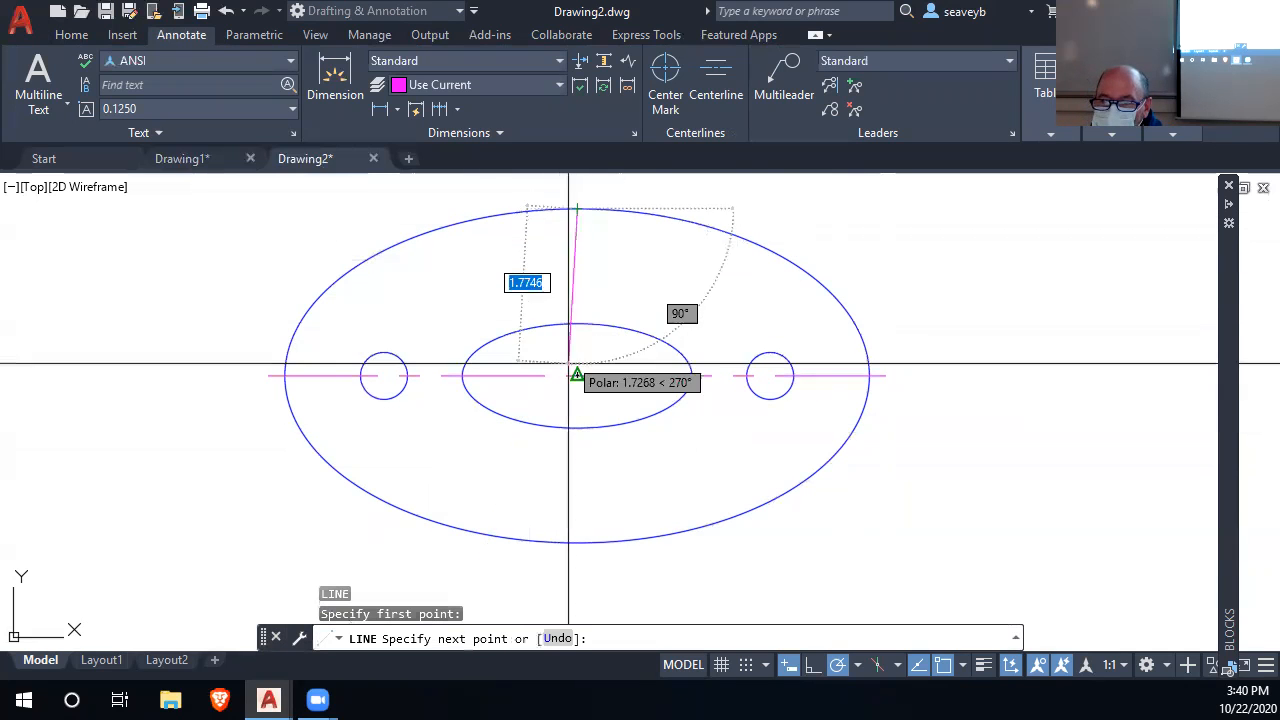
left_click(577, 542)
key("Return")
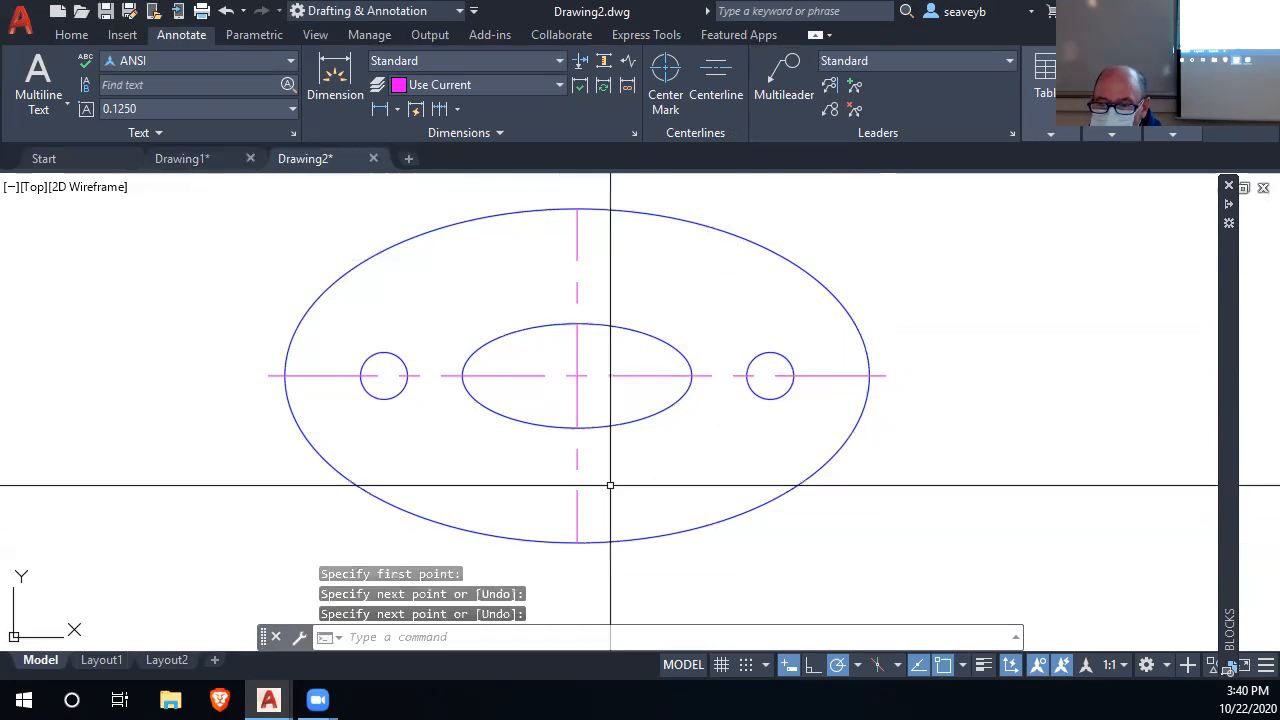
Stretch the lower and upper ends of the vertical centerline .2 beyond the large ellipse
left_click(577, 542)
left_click(577, 542)
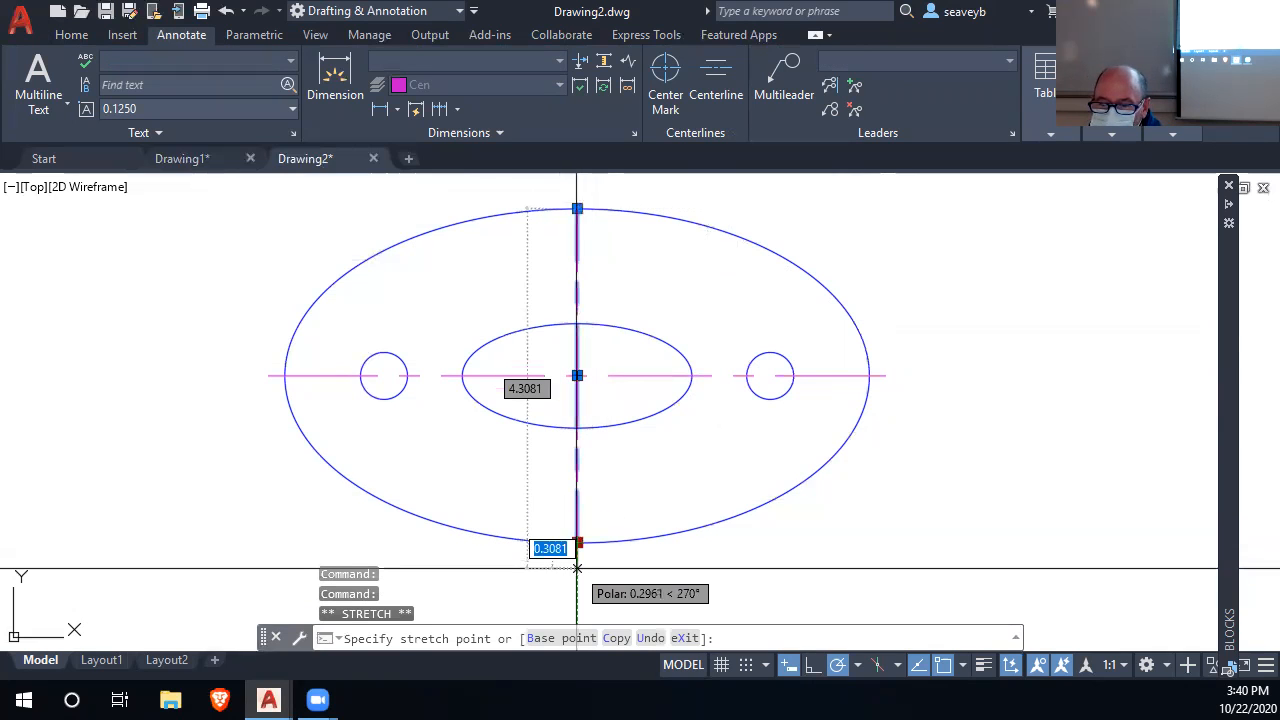
type(".2")
key("Return")
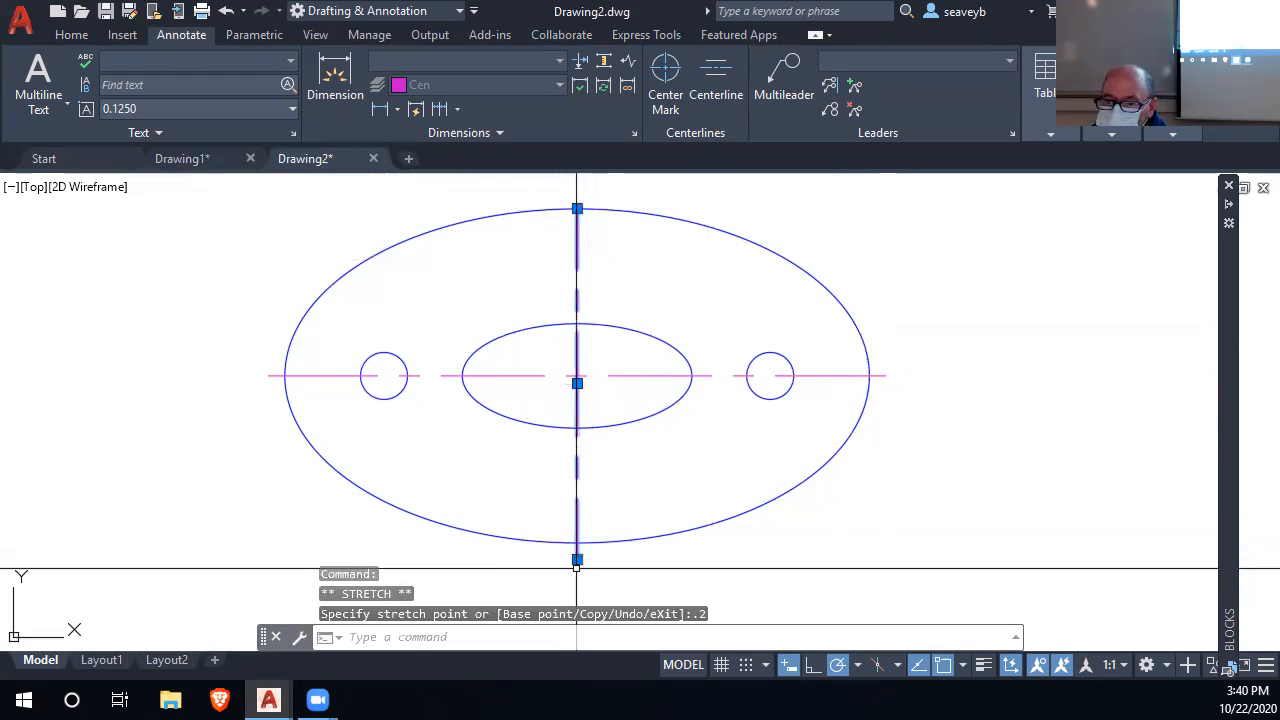
middle_click_drag(567, 402, 580, 620)
left_click(590, 427)
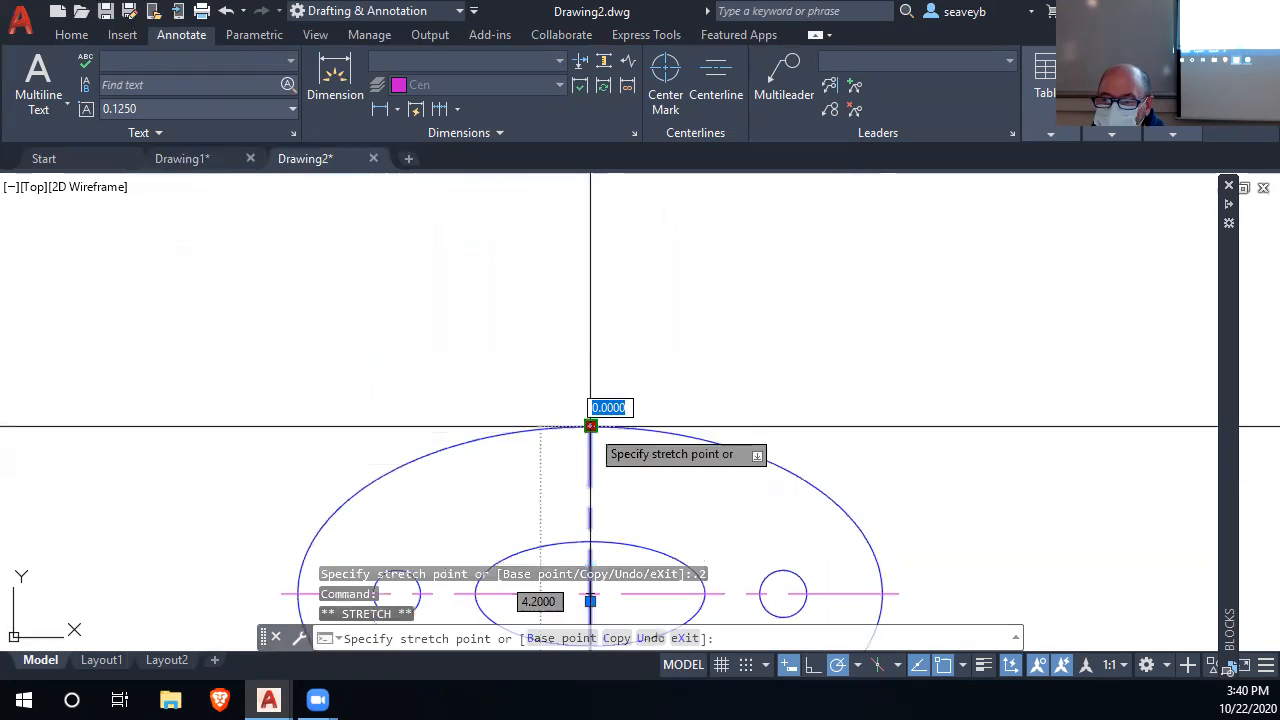
type(".2")
key("Return")
scroll(594, 503, "down", 2)
middle_click_drag(594, 503, 594, 329)
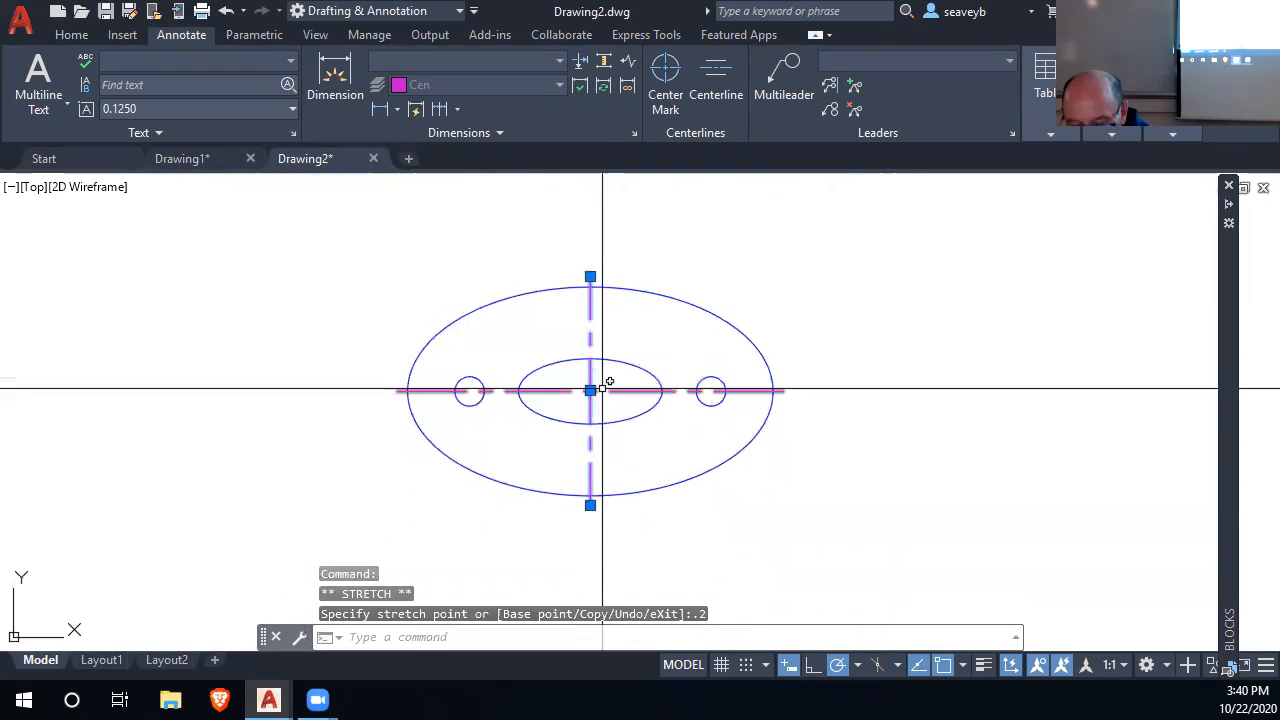
key("Escape")
Try linetype scale factors of .5 and .75 for the centerlines
scroll(584, 393, "up", 4)
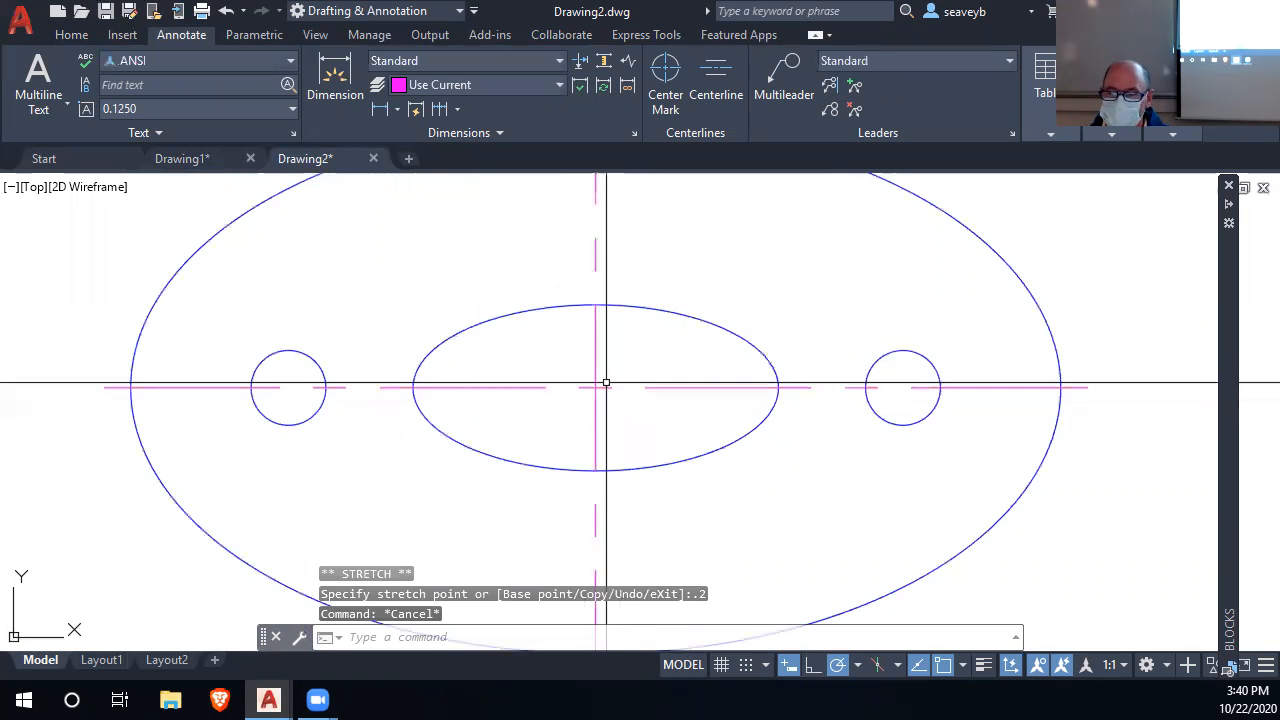
scroll(617, 311, "down", 2)
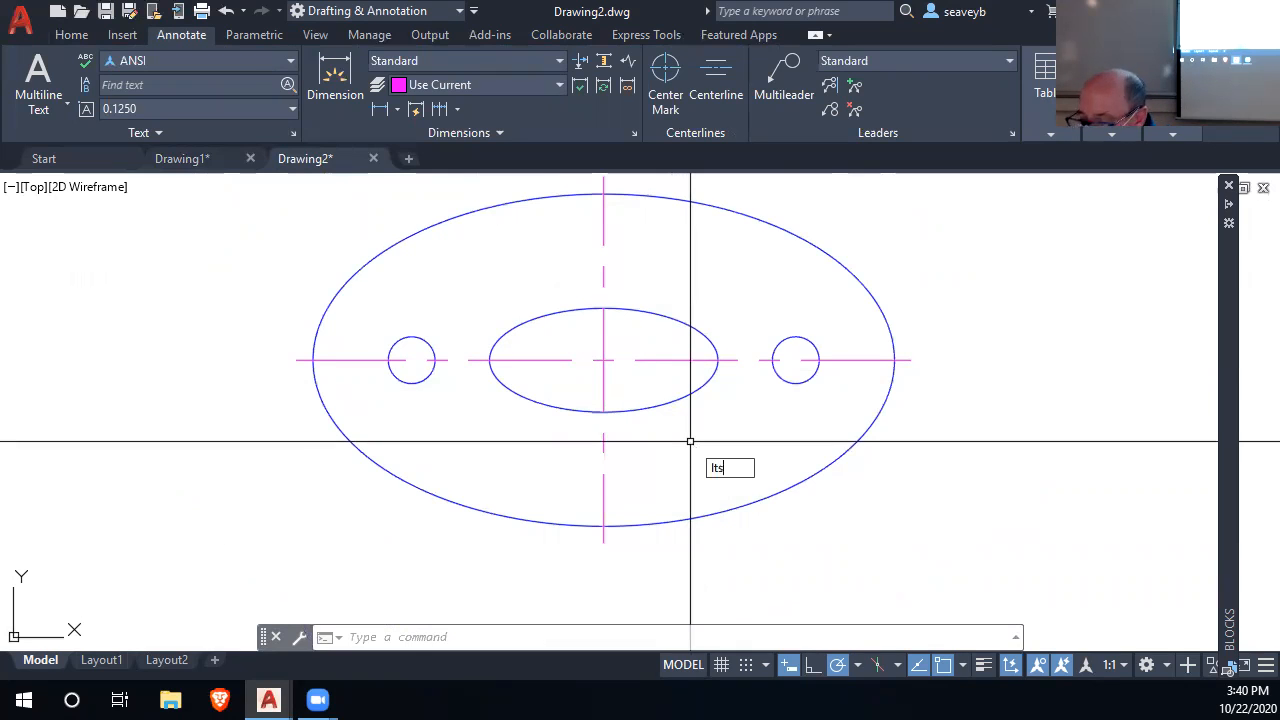
key("Return")
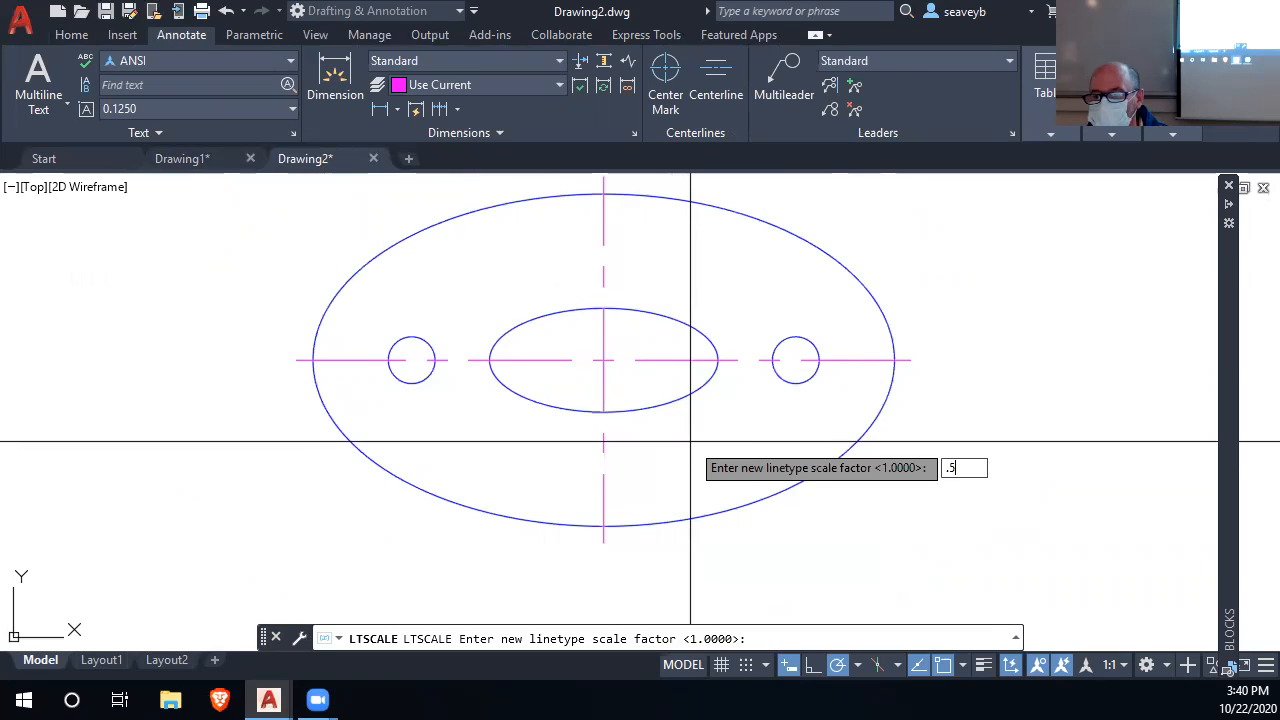
key("Return")
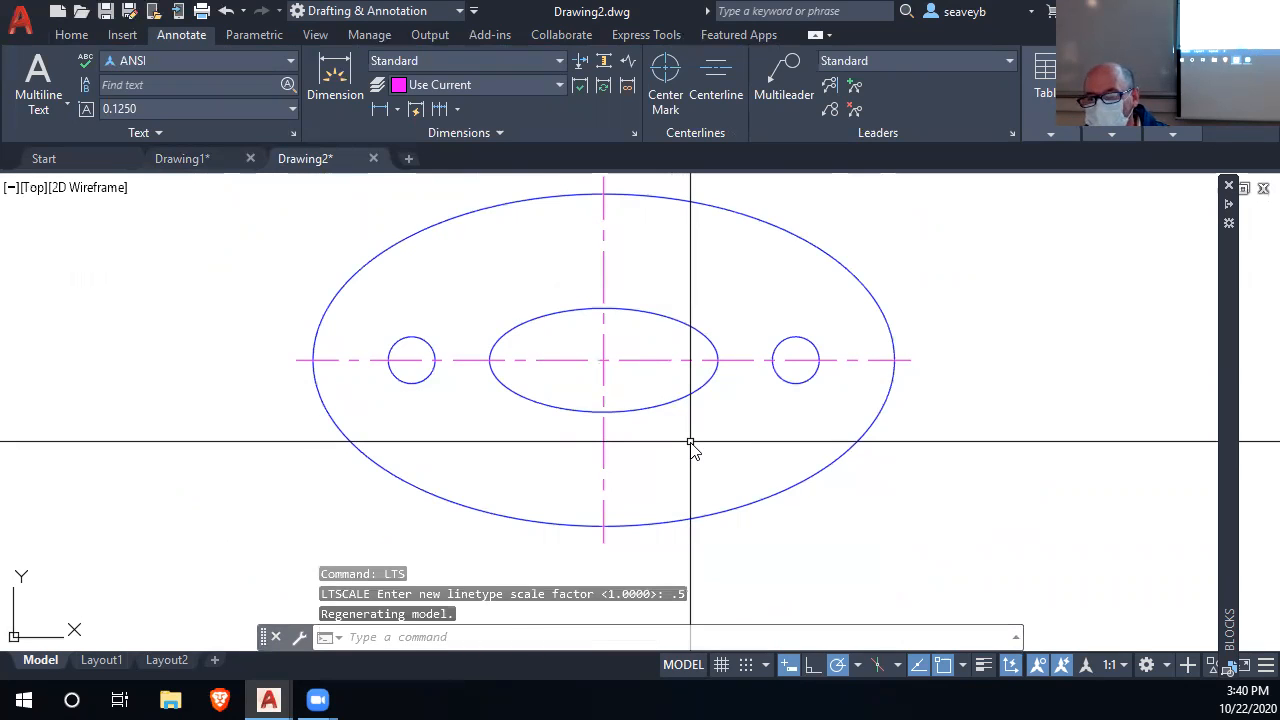
key("Return")
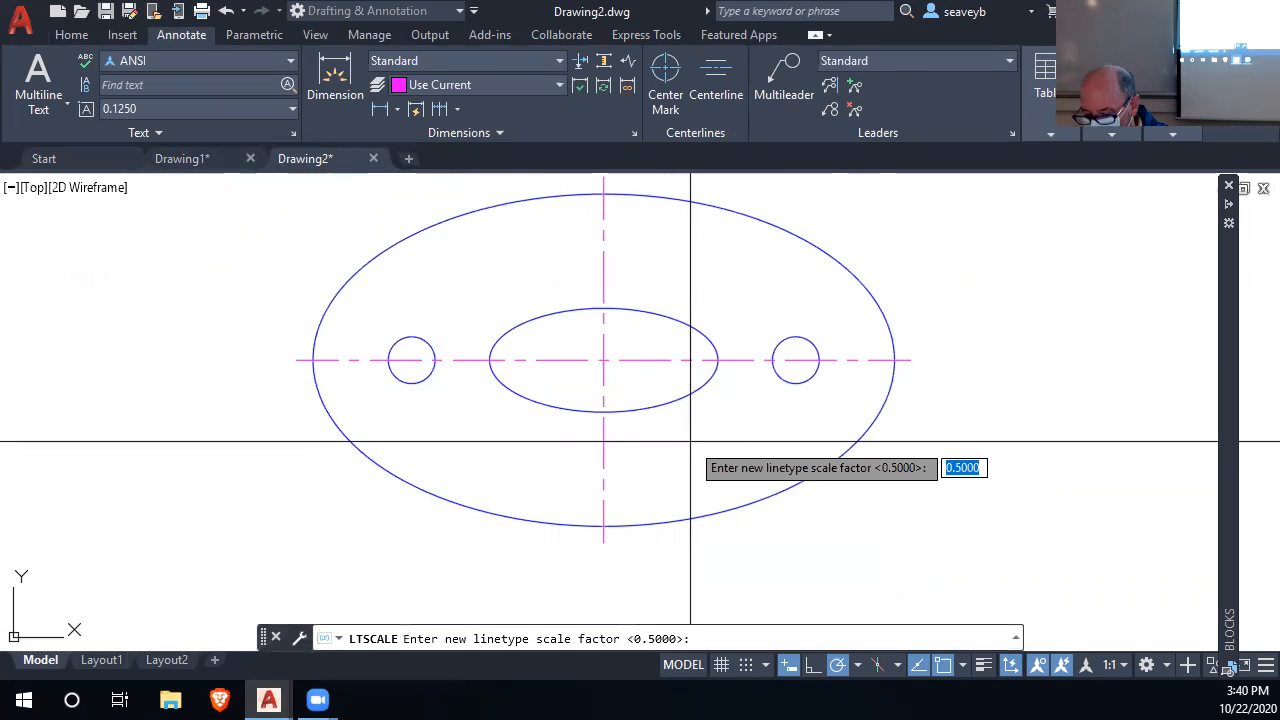
key("Return")
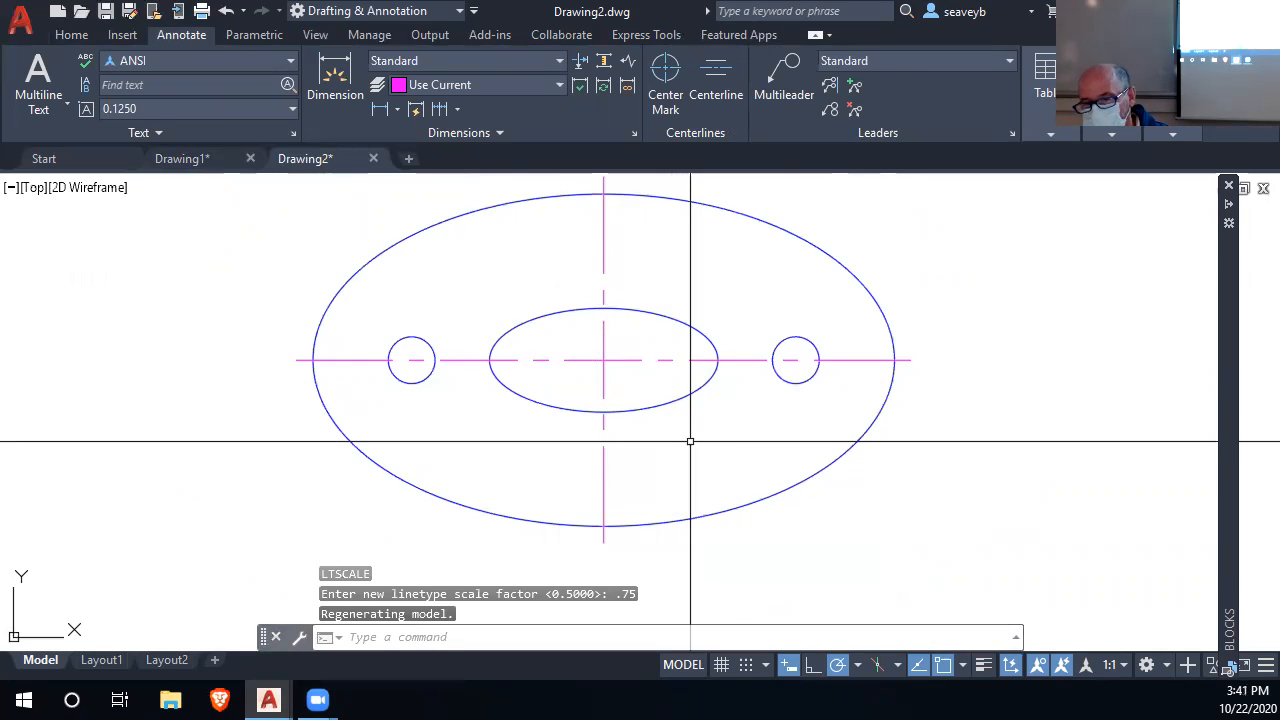
Set the linetype scale factor to .4
type("l")
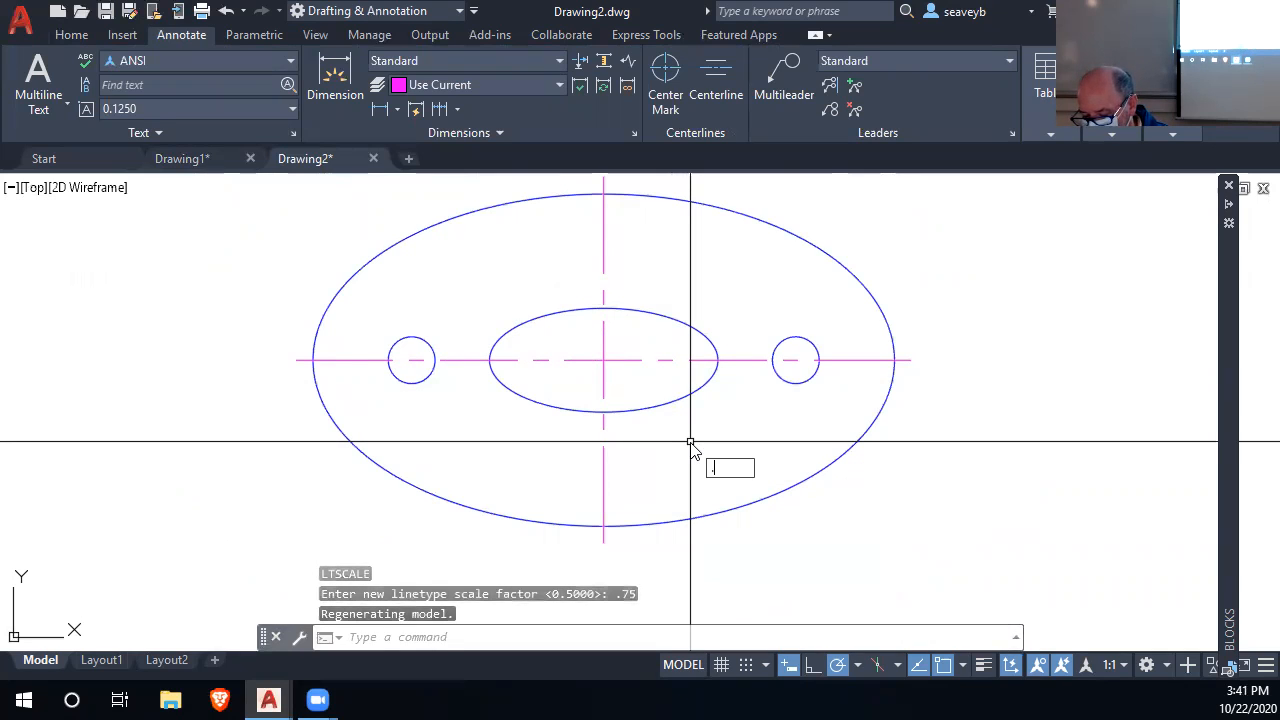
type(".4")
key("Return")
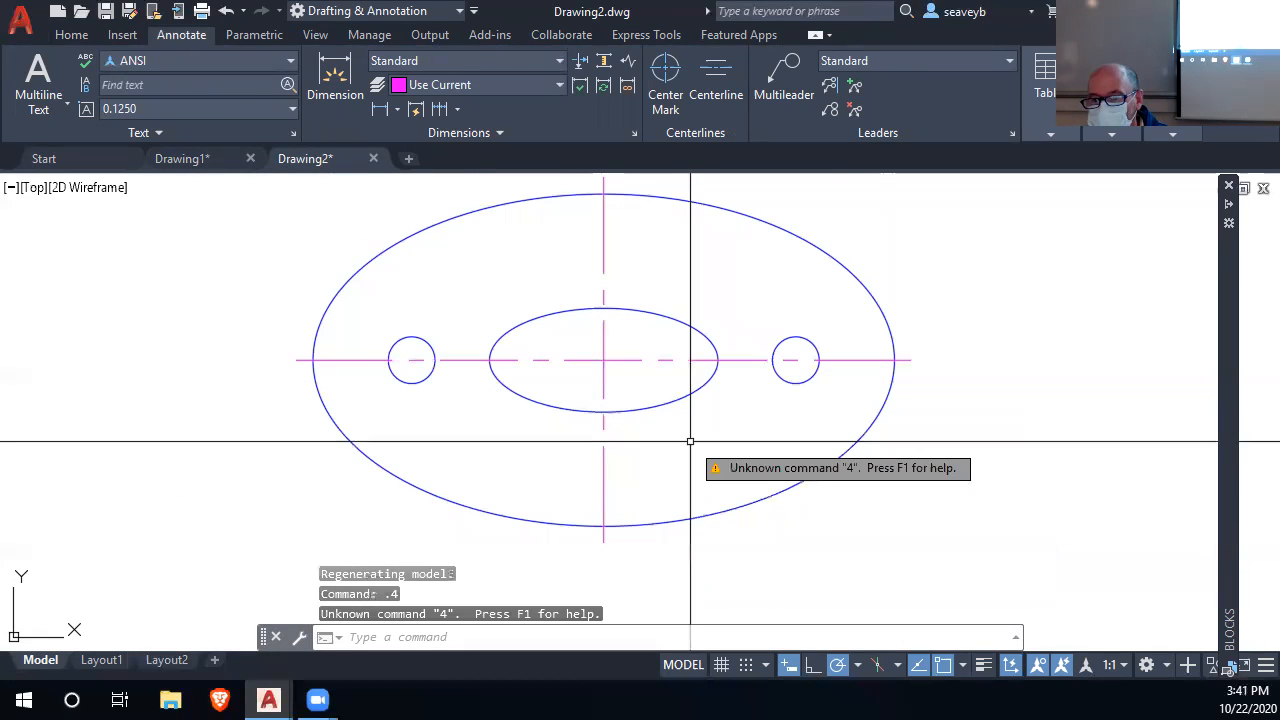
key("Return")
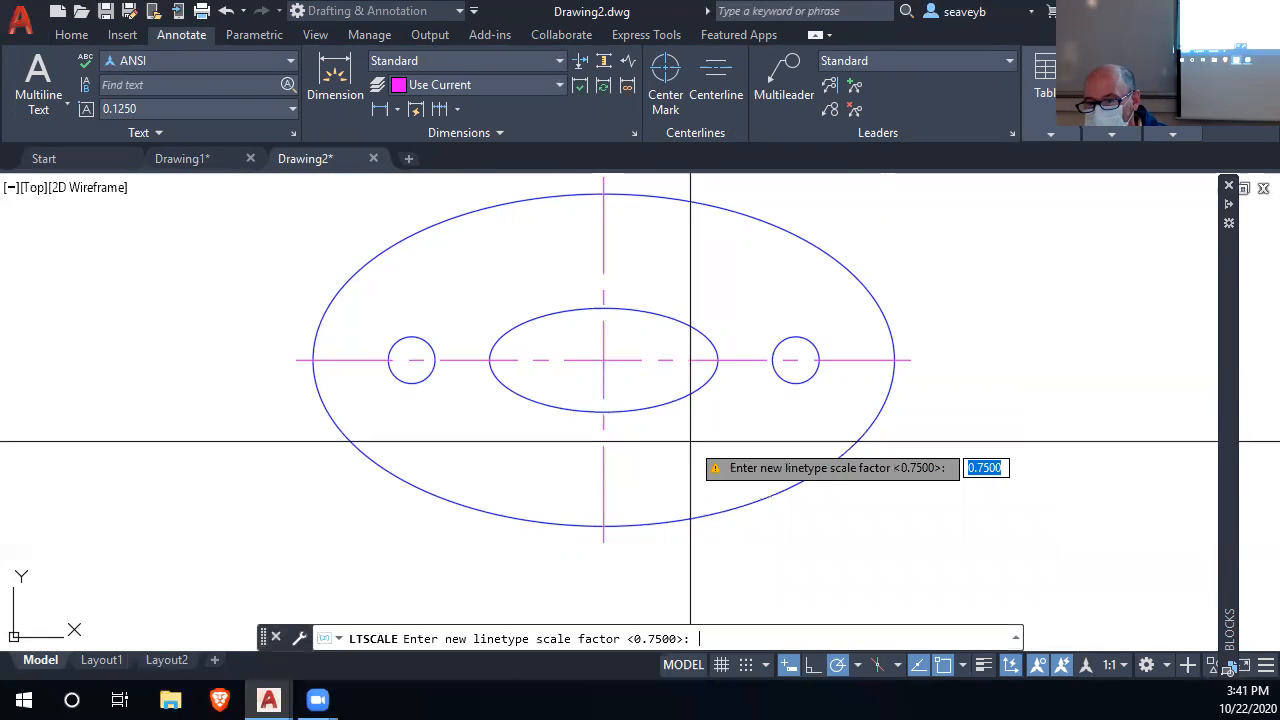
key("Escape")
key("Return")
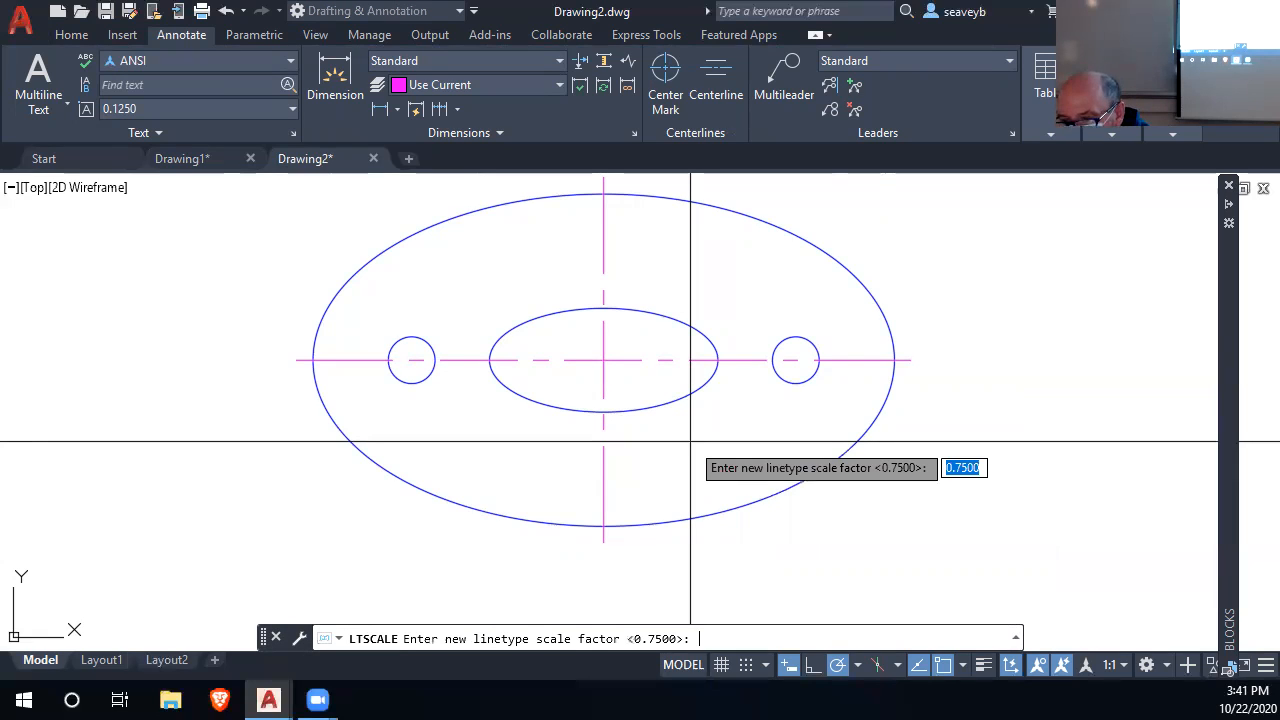
key("Return")
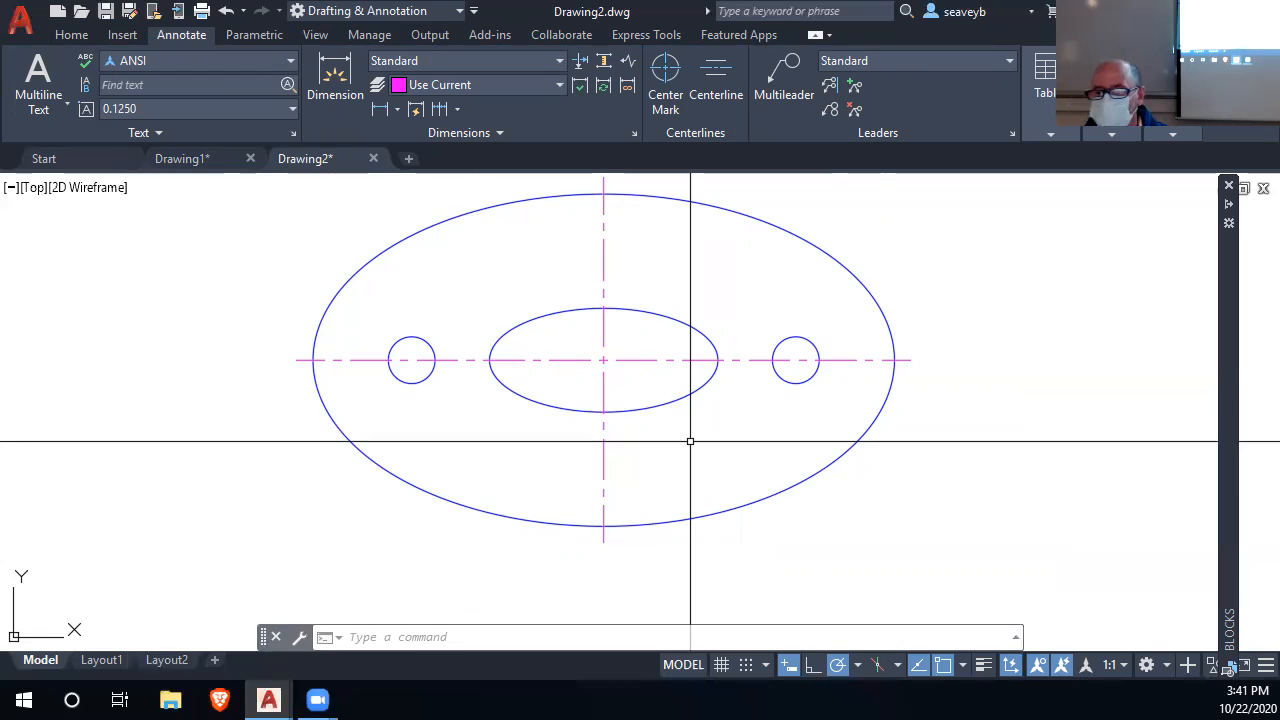
Erase the horizontal and vertical centerlines crossing at the ellipses' center
left_click(612, 368)
left_click(571, 350)
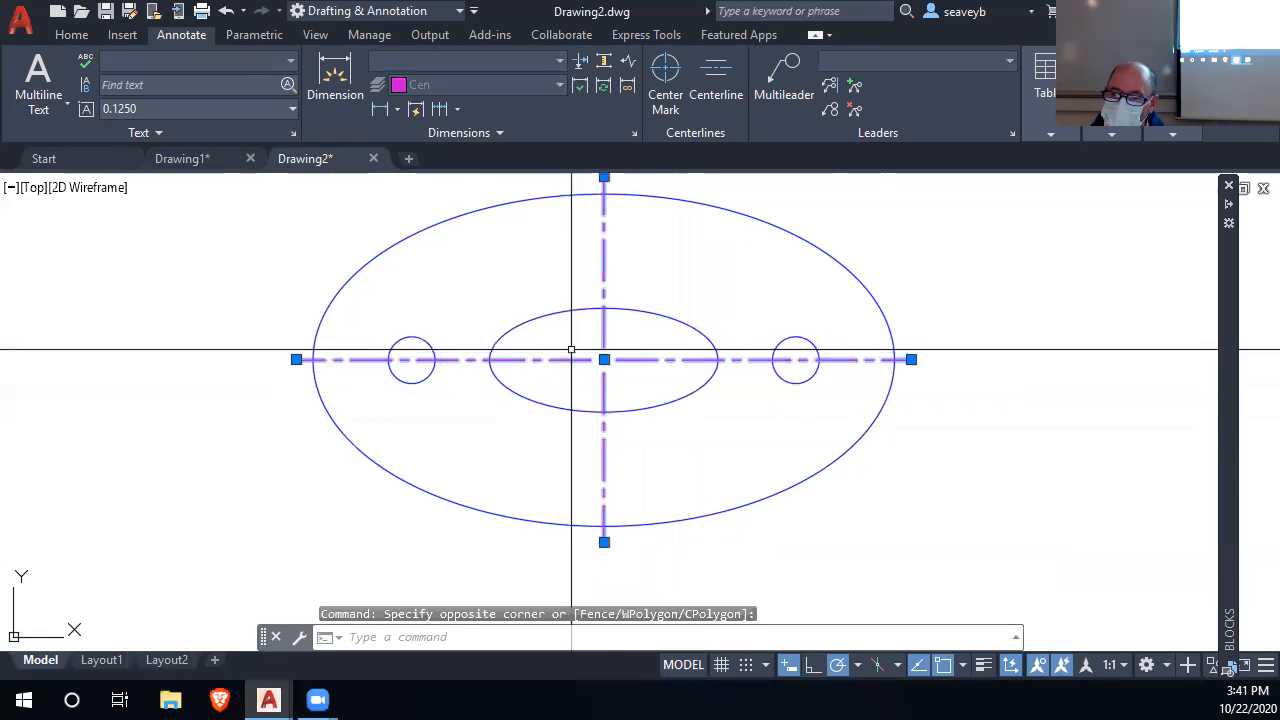
key("Delete")
Draw a construction circle centered on the ellipses, with its radius reaching the large ellipse's right quadrant
mouse_move(709, 430)
middle_mouse_down()
mouse_move(640, 480)
mouse_move(669, 405)
middle_mouse_up()
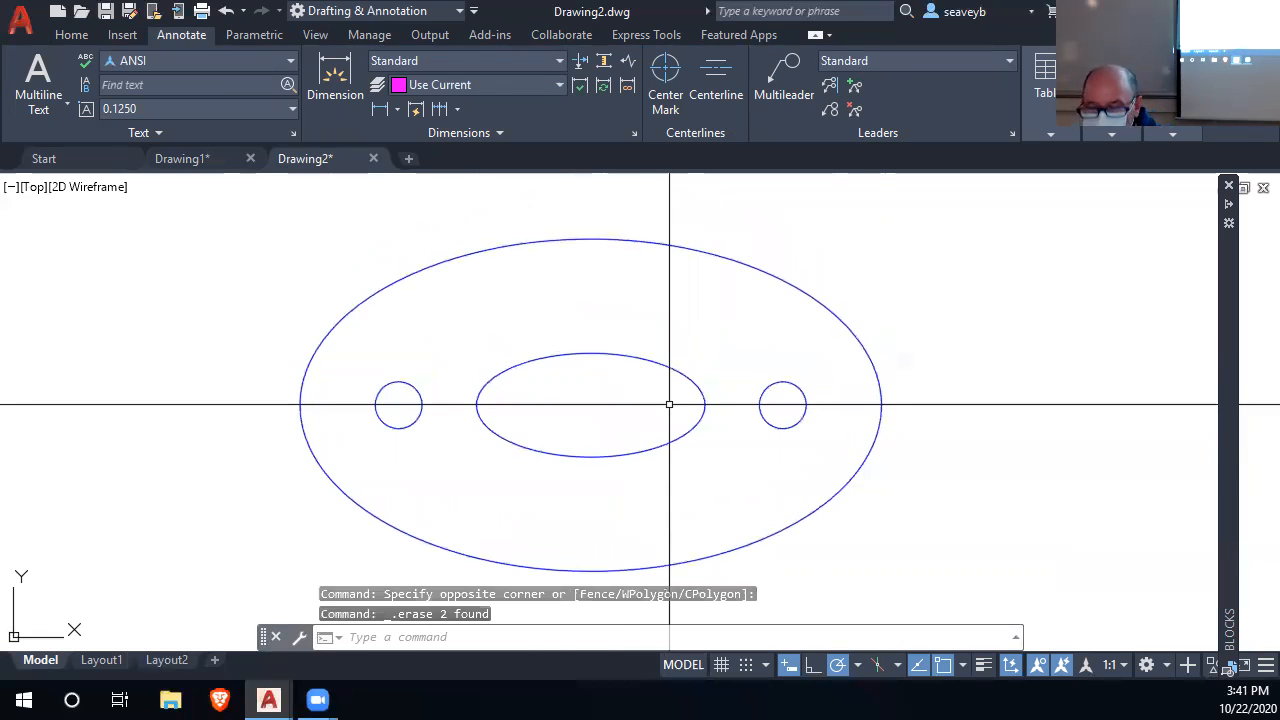
type("c")
key("Return")
left_click(591, 404)
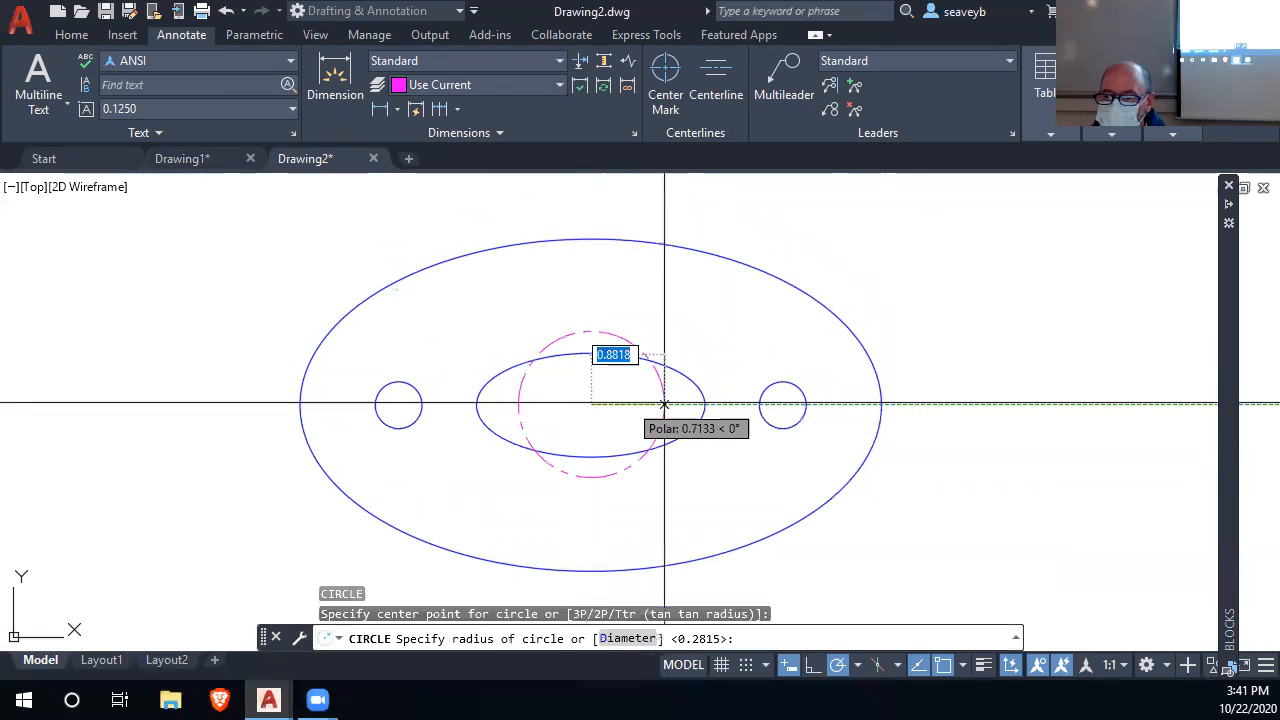
left_click(880, 404)
scroll(770, 400, "down", 2)
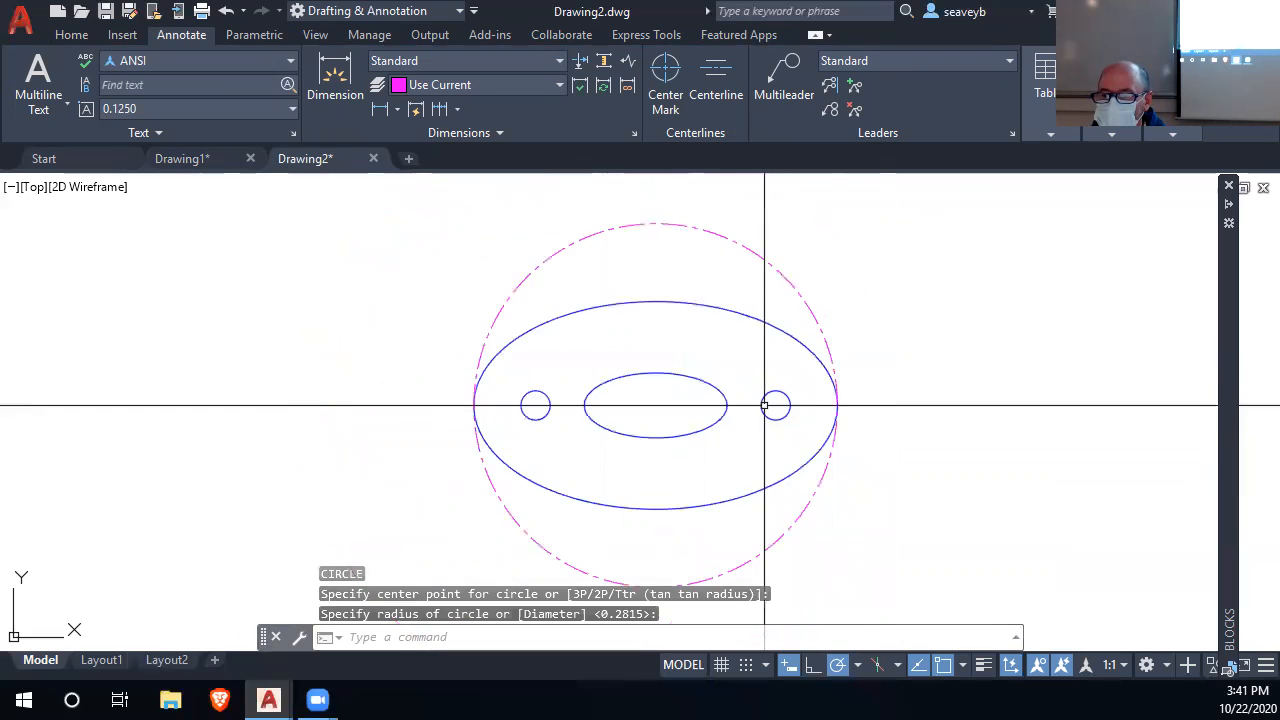
Add a center mark to the construction circle around the ellipses
left_click(660, 78)
left_click(671, 207)
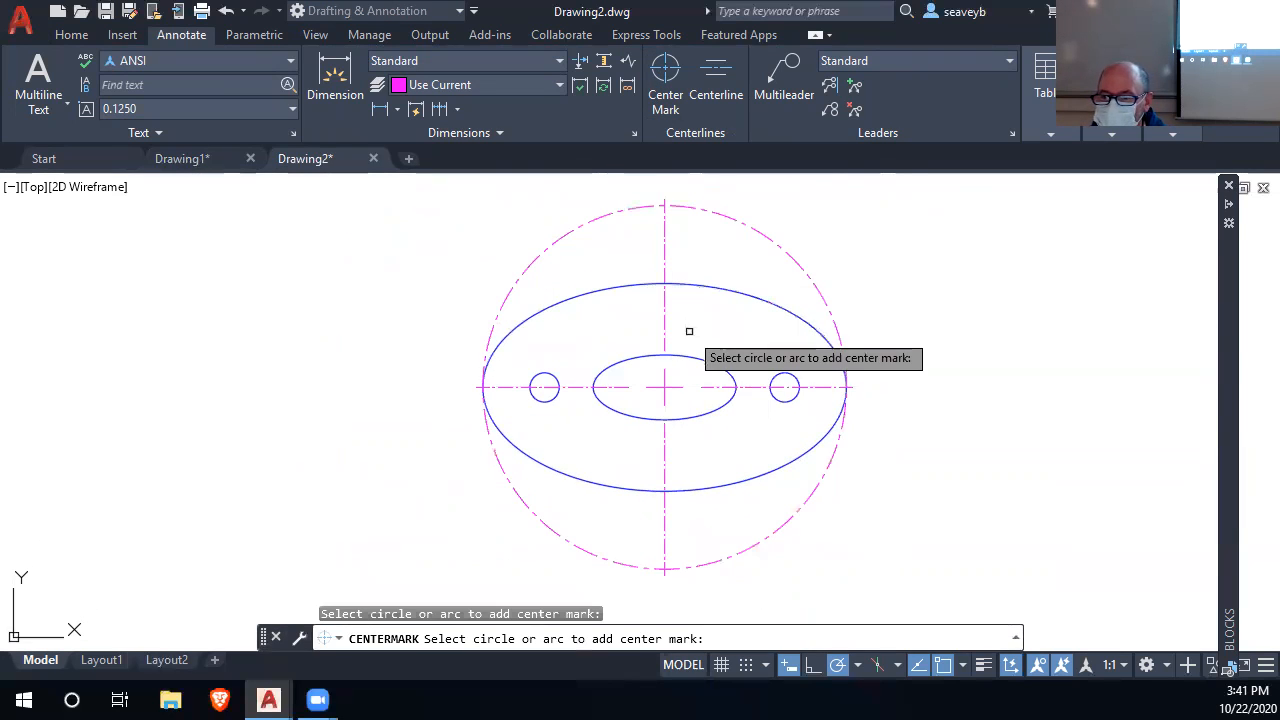
key("Return")
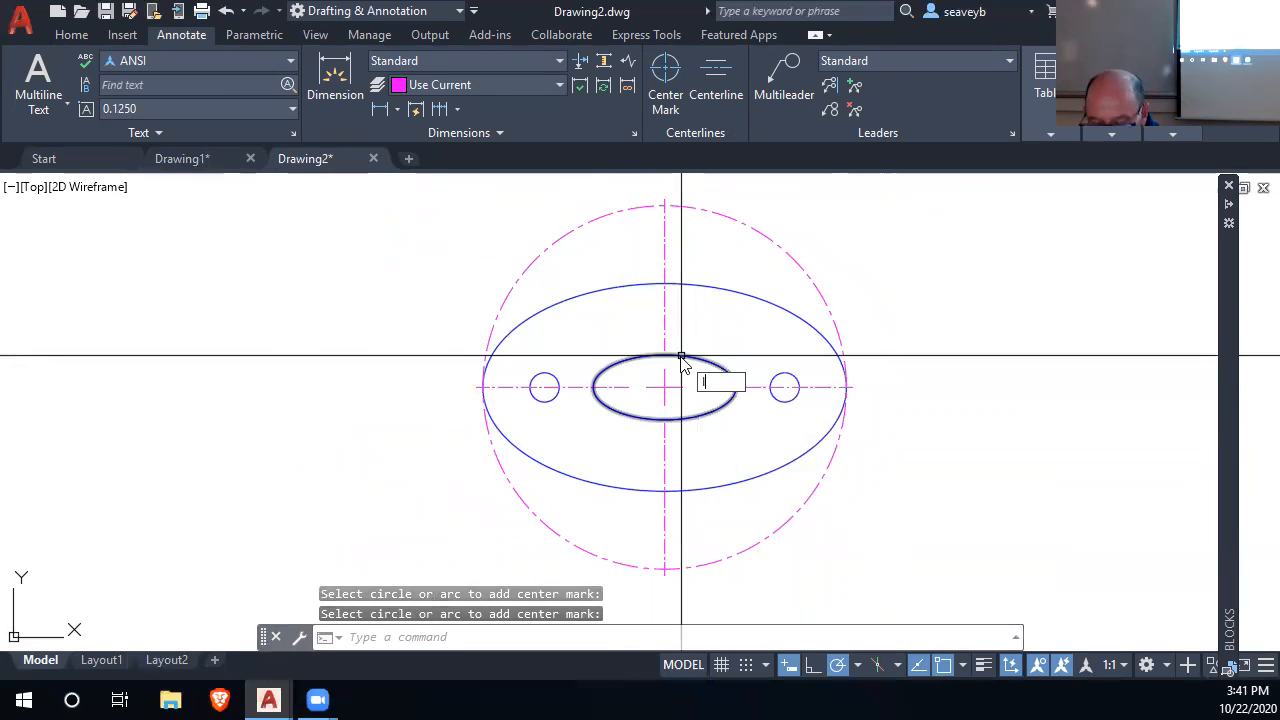
Set the linetype scale factor to 1
type("lts")
key("Return")
type("1")
key("Return")
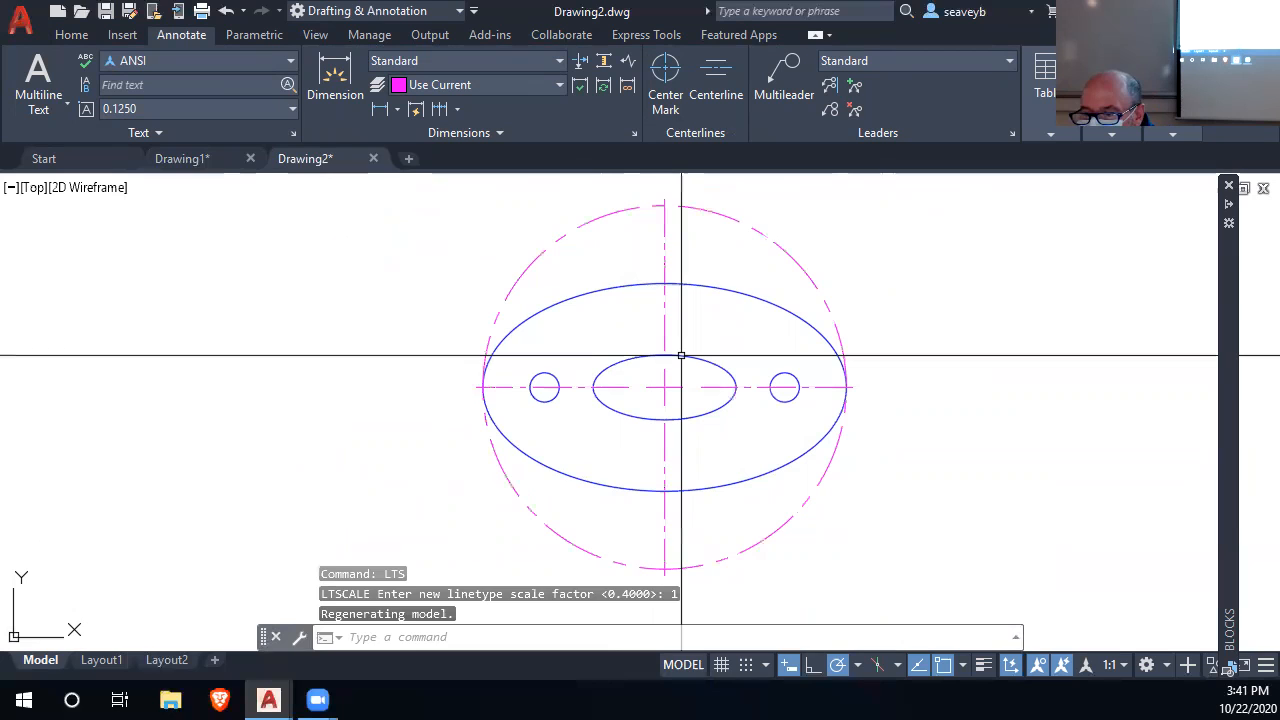
Erase the construction circle, keeping its center mark
left_click(692, 209)
key("Delete")
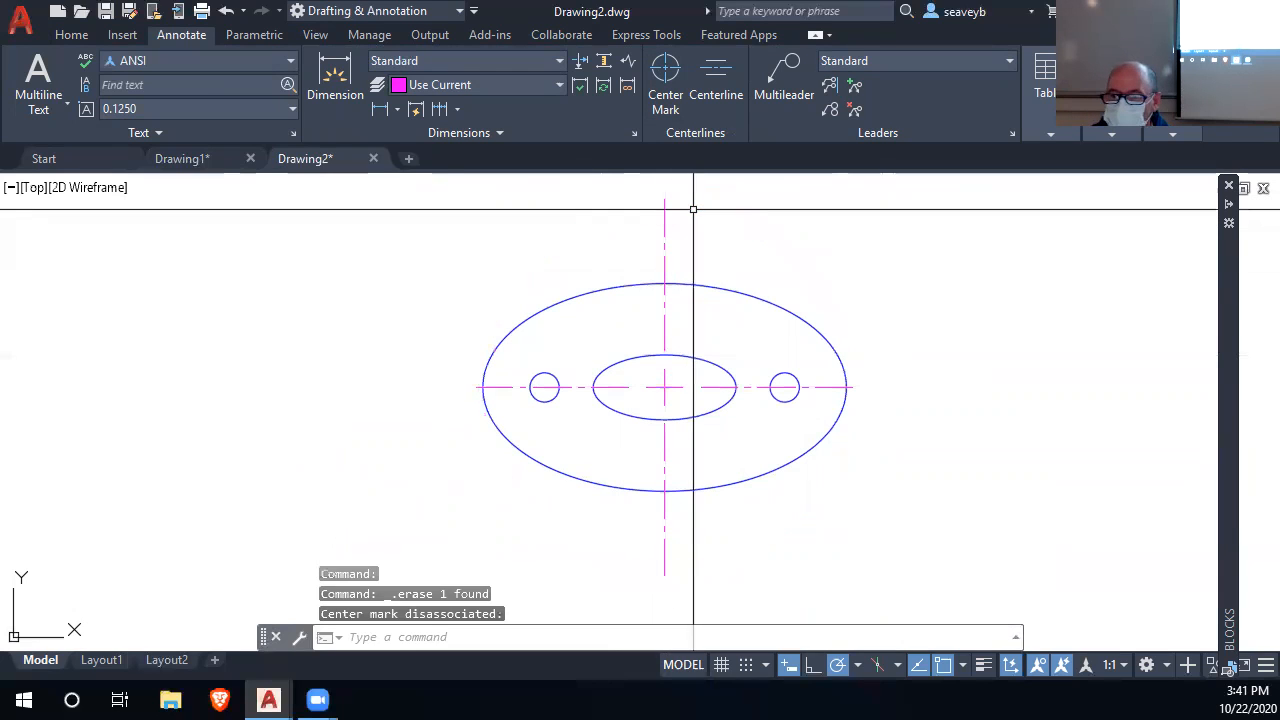
Shorten the ellipses' center mark vertically so its extension lines end at the large ellipse's upper and lower quadrants
scroll(657, 388, "up", 2)
scroll(657, 388, "up", 2)
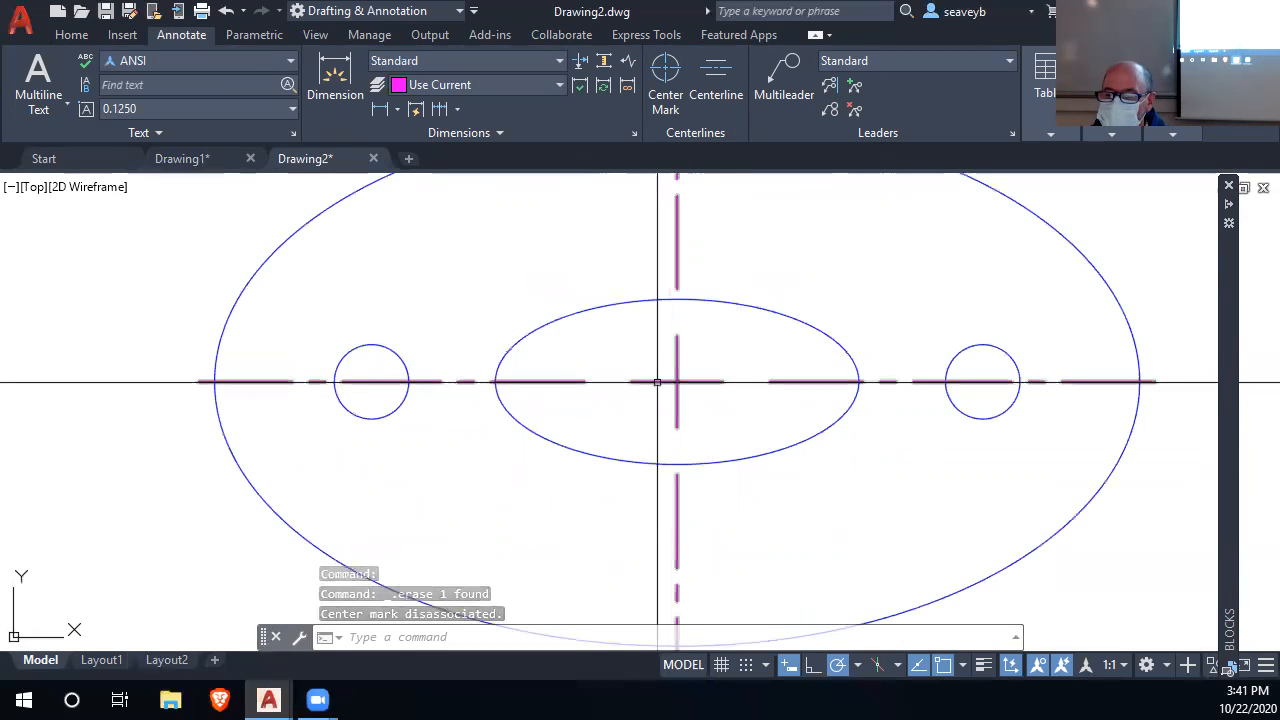
left_click(675, 381)
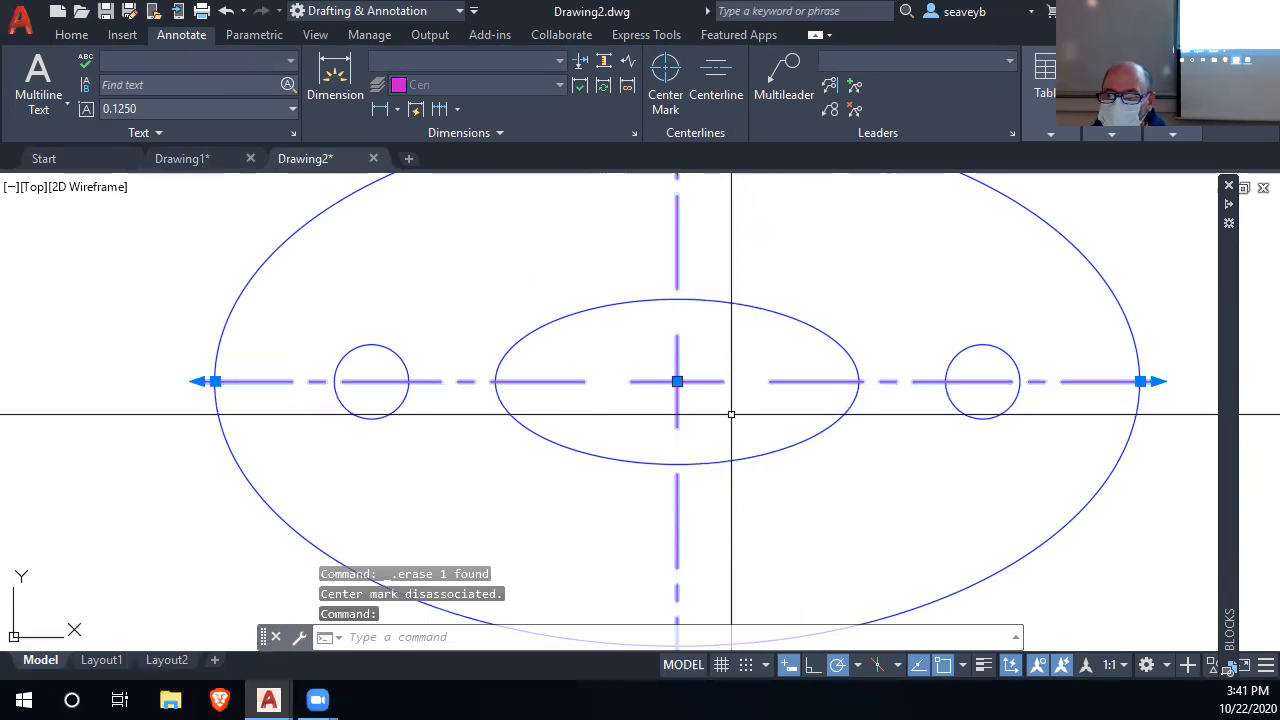
scroll(731, 413, "down", 2)
scroll(690, 420, "down", 2)
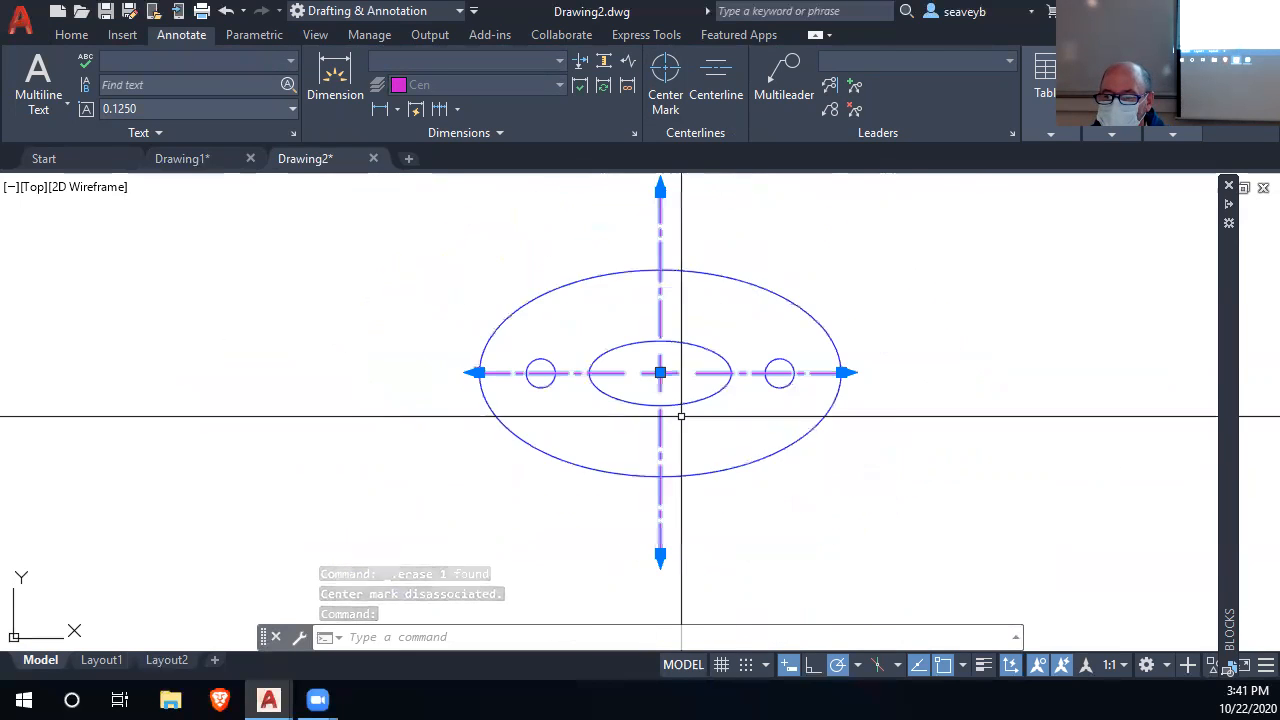
left_click(660, 555)
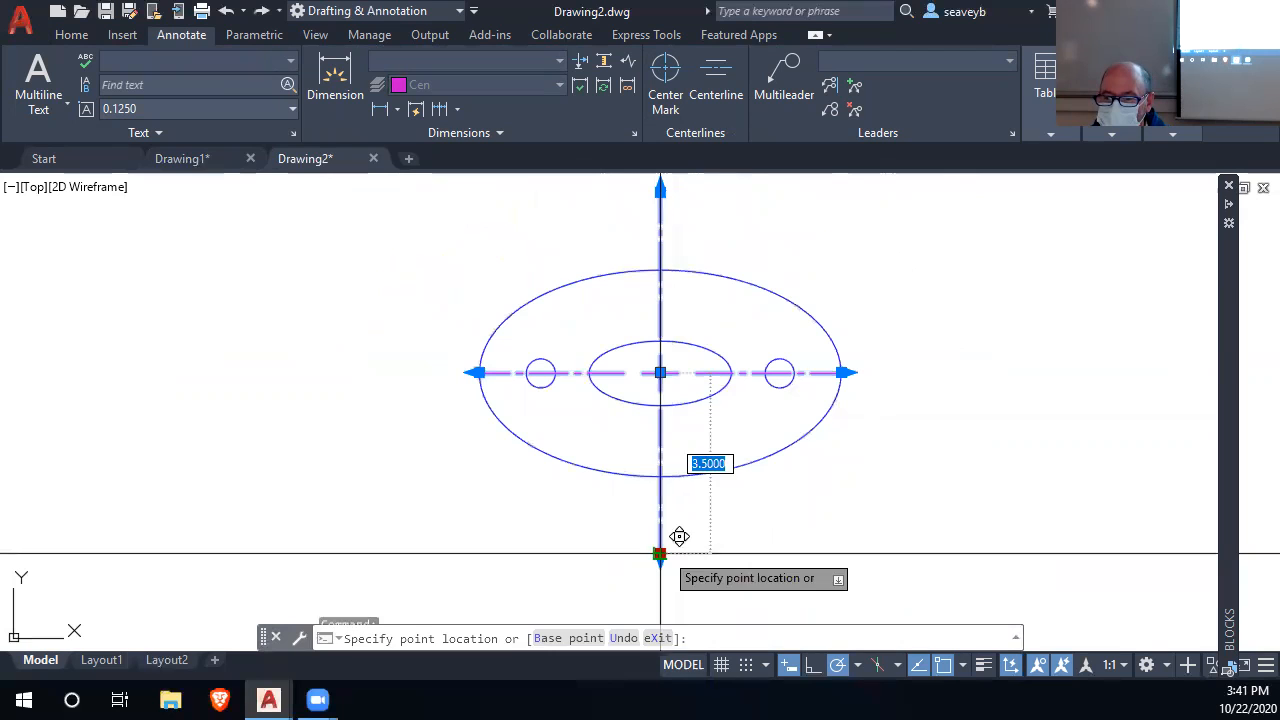
left_click(660, 476)
left_click(660, 190)
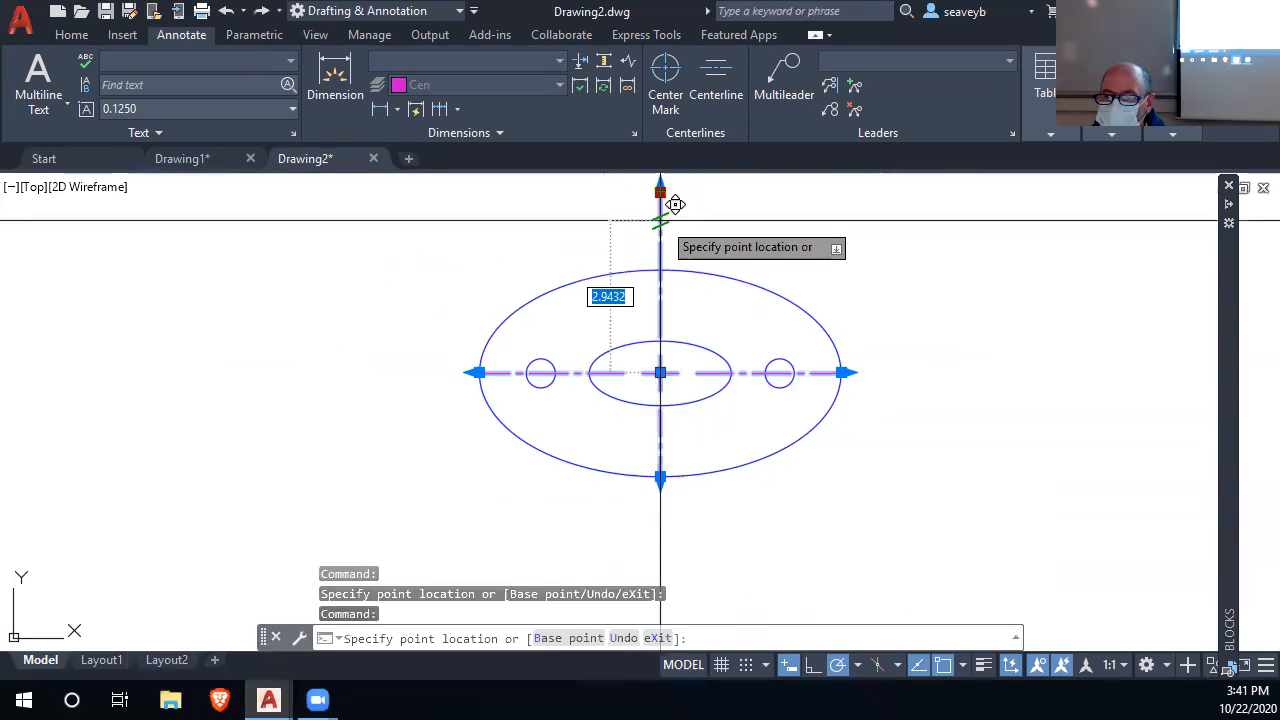
left_click(660, 270)
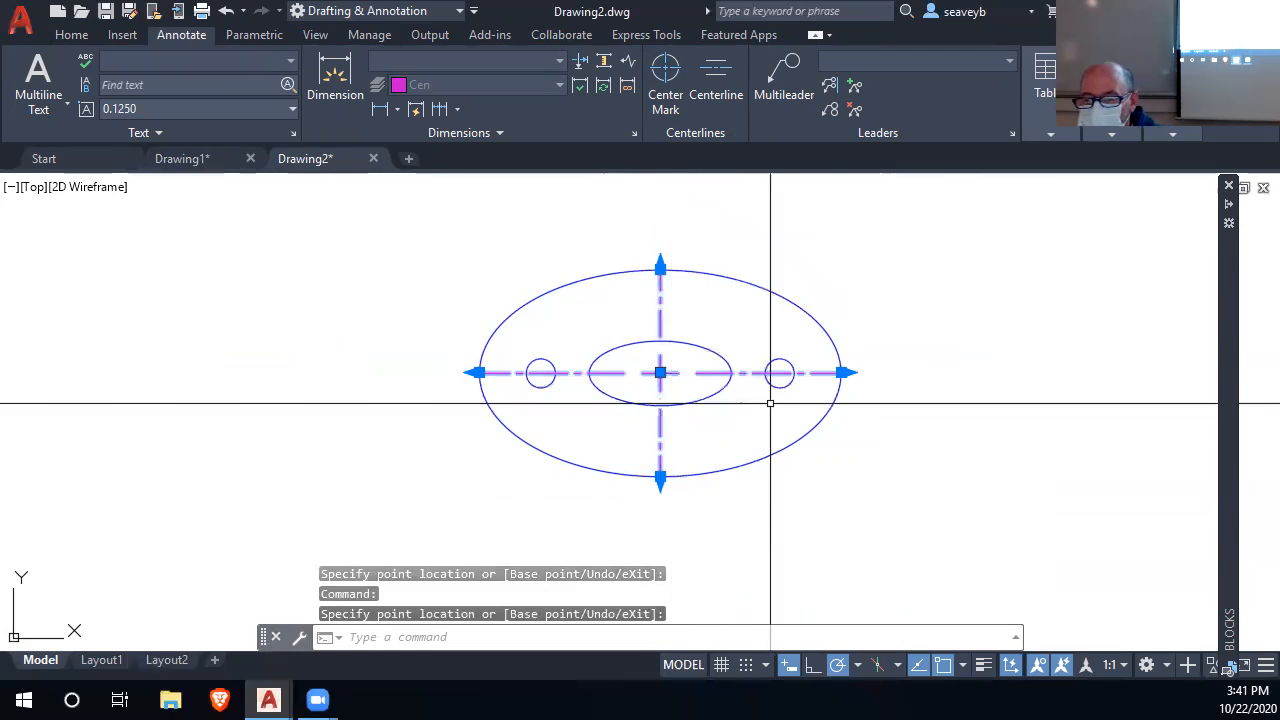
key("Escape")
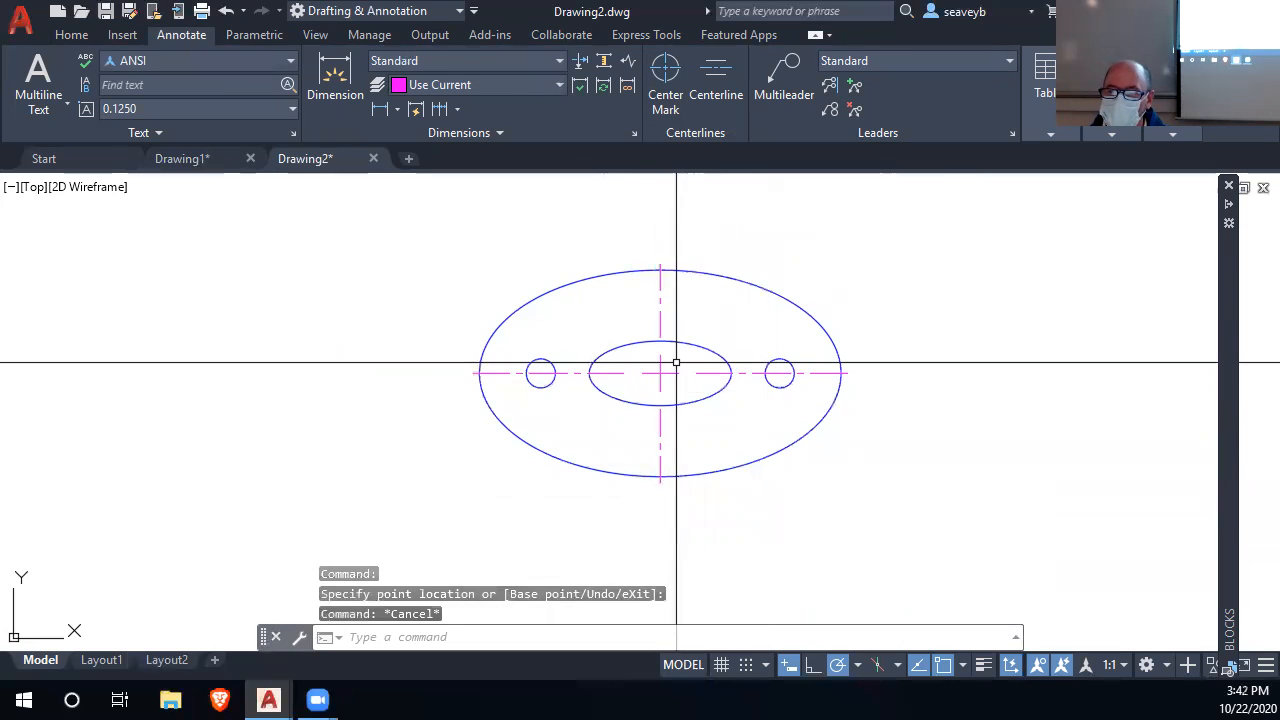
Try linetype scale factors of 0.5, 0.6, 0.3 and 1 on the center mark's lines
type("lts")
key("Return")
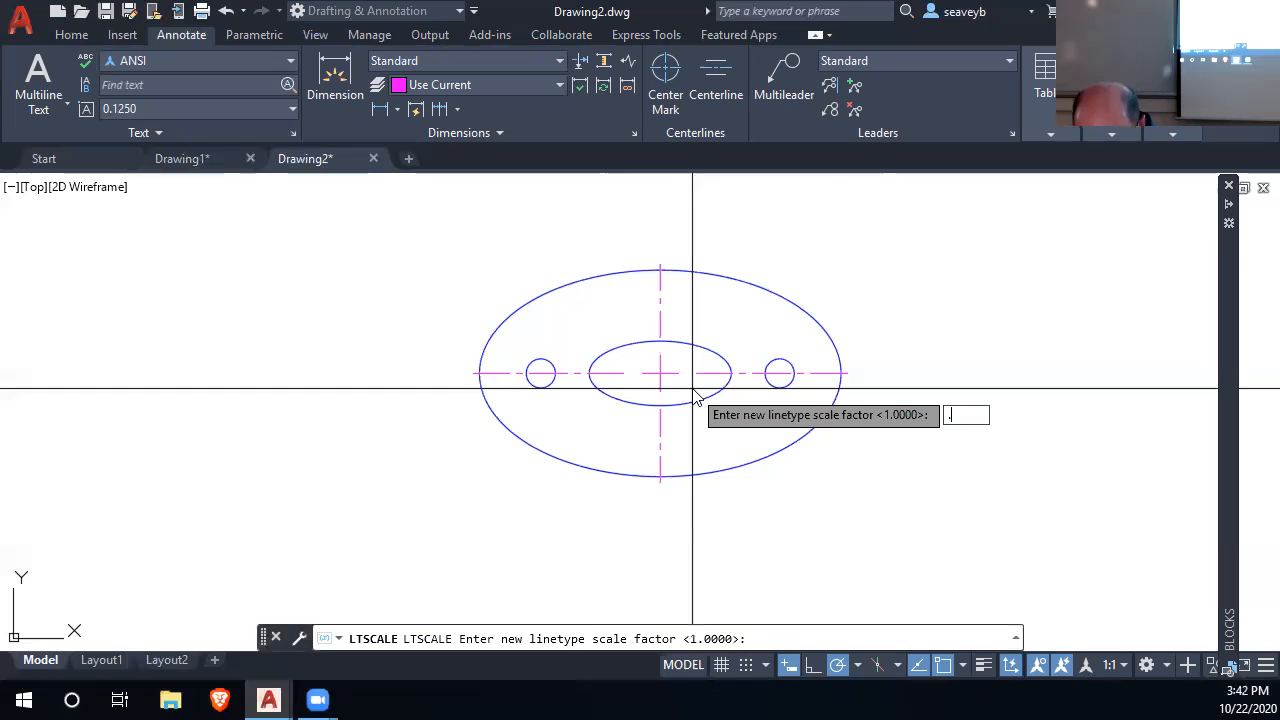
type(".5")
key("Return")
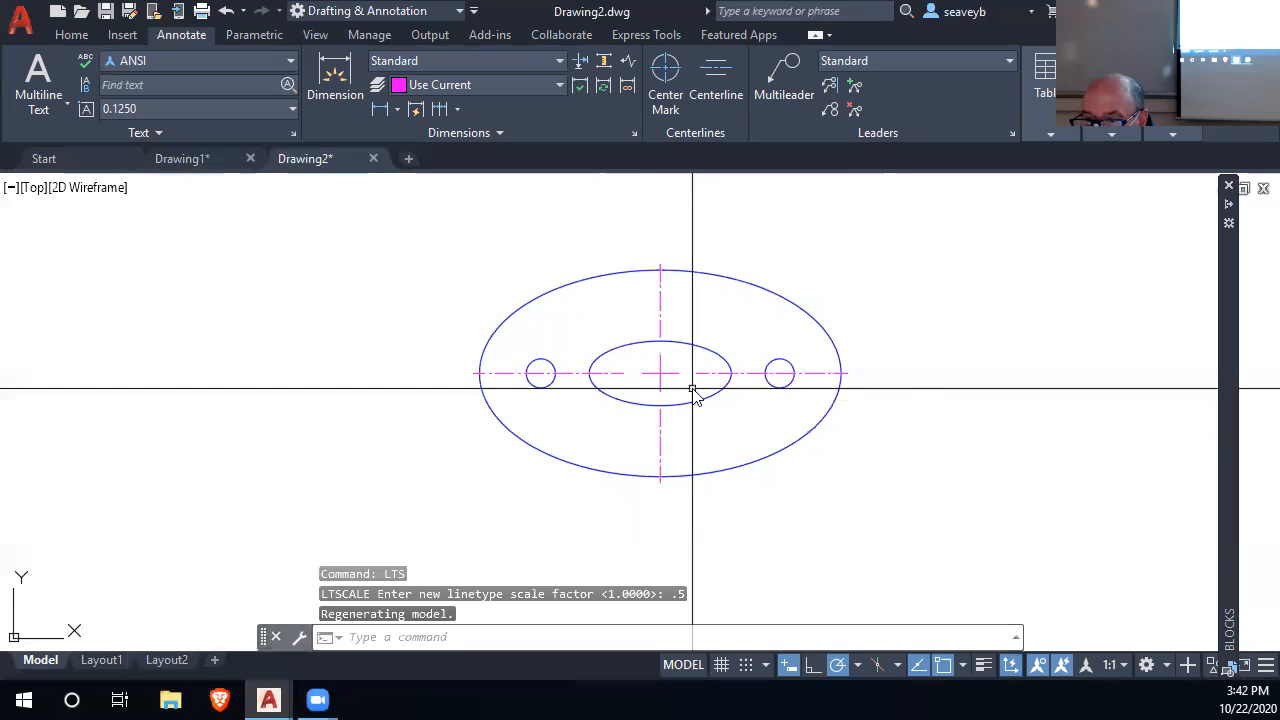
key("Return")
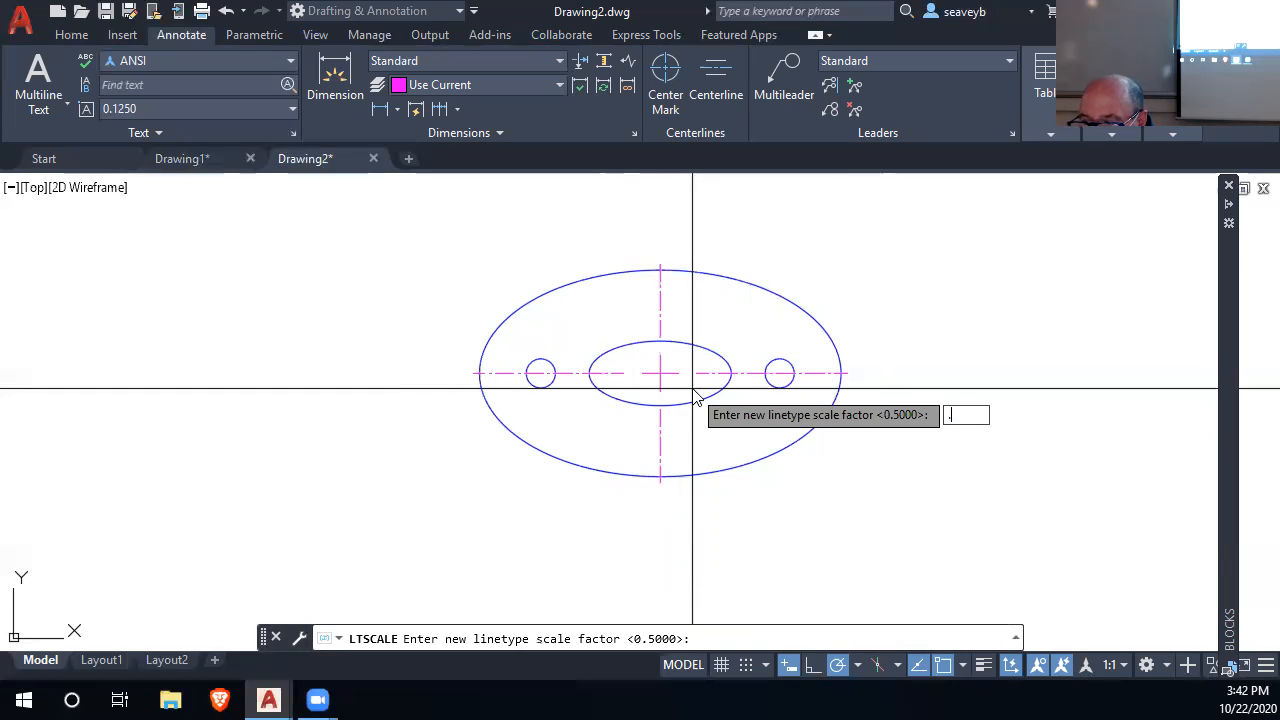
type(".6")
key("Return")
key("Return")
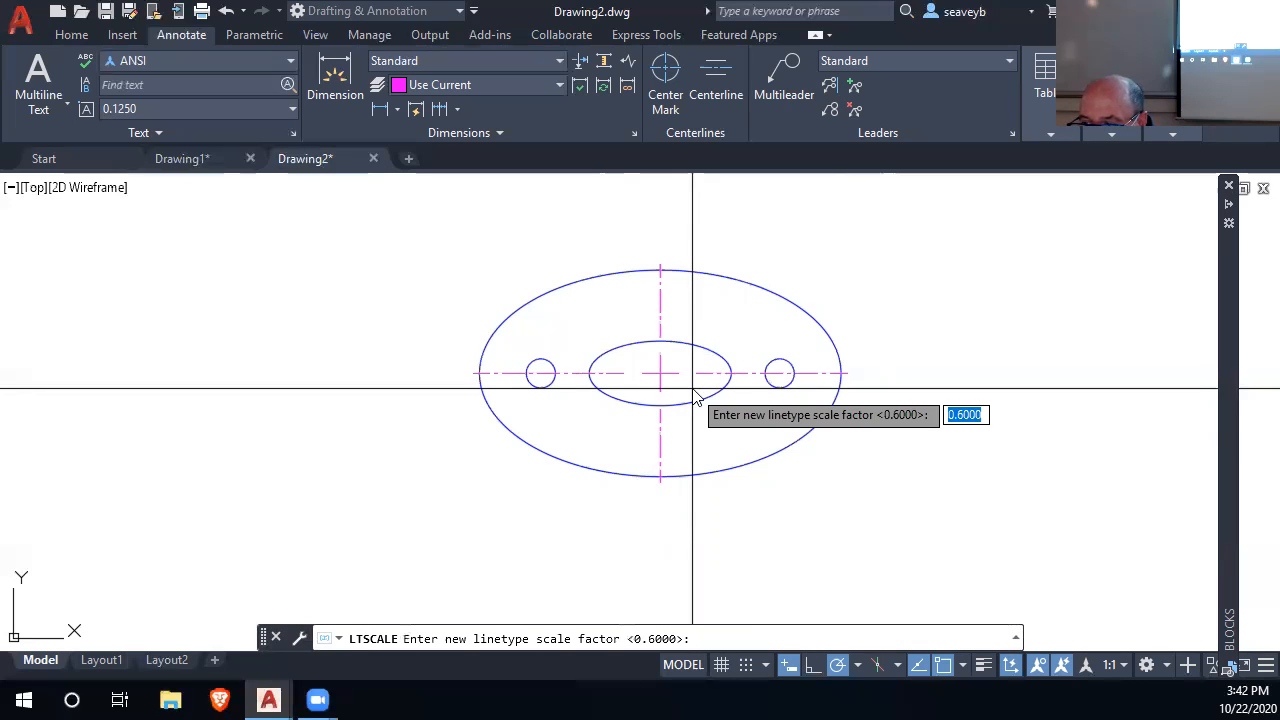
key("Return")
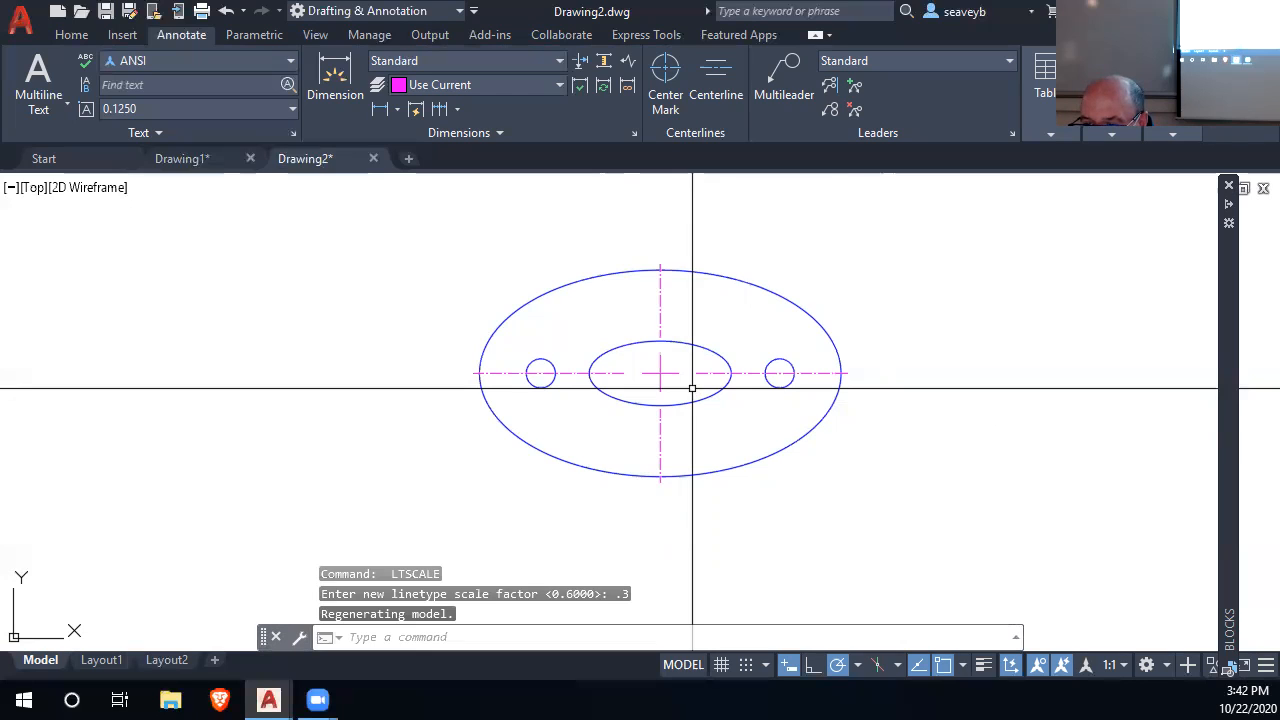
key("Return")
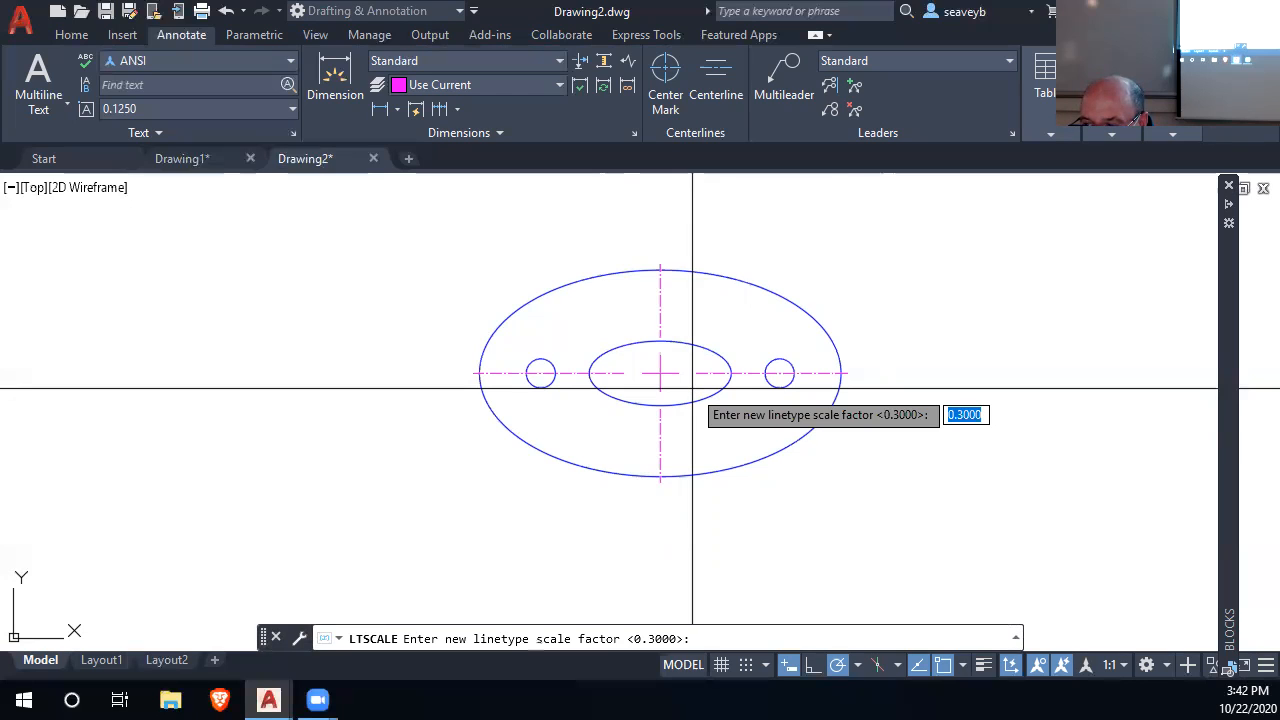
key("Return")
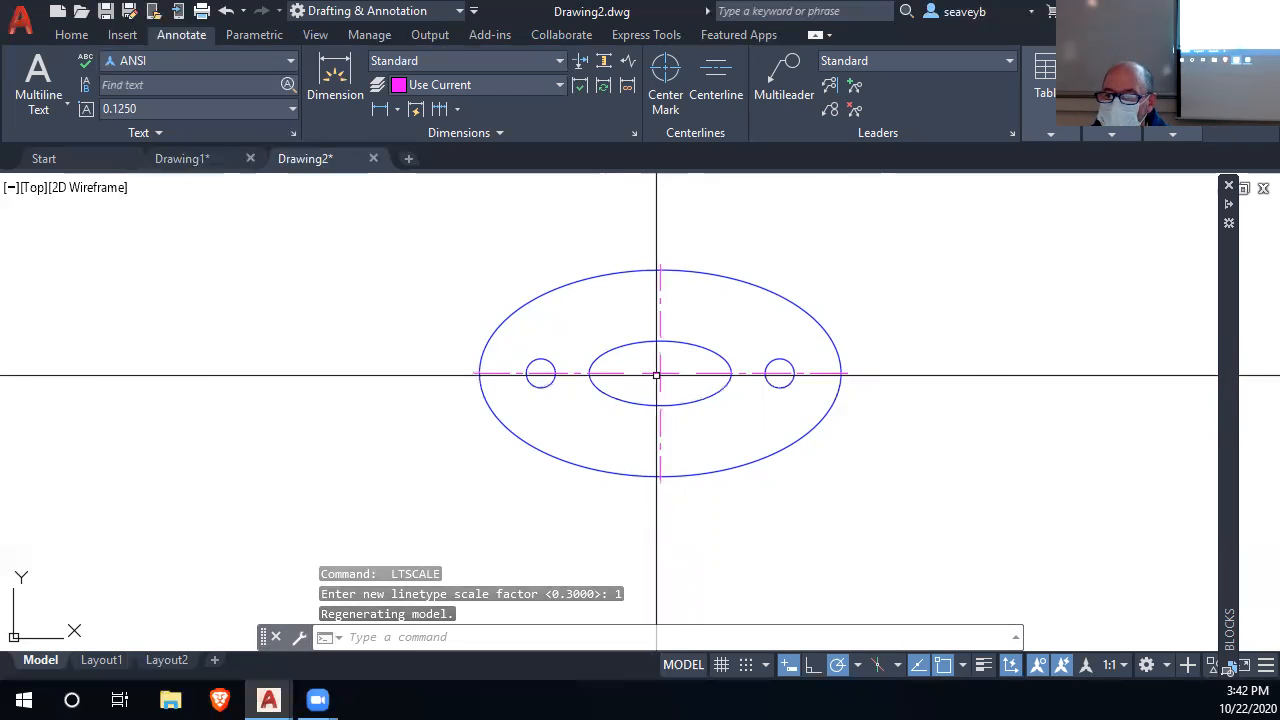
Undo the linetype scale changes, the center mark edits, the construction circle and the erasing of the original centerlines
scroll(656, 375, "up", 4)
scroll(684, 378, "down", 2)
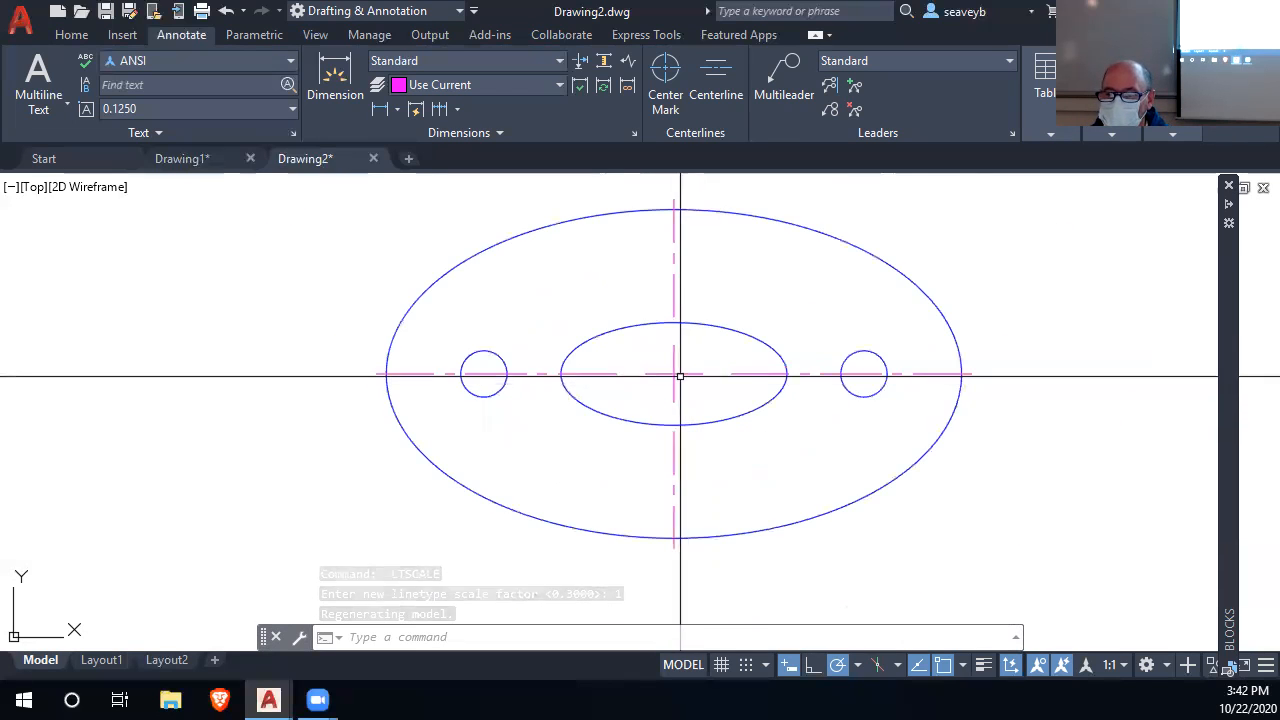
mouse_move(673, 374)
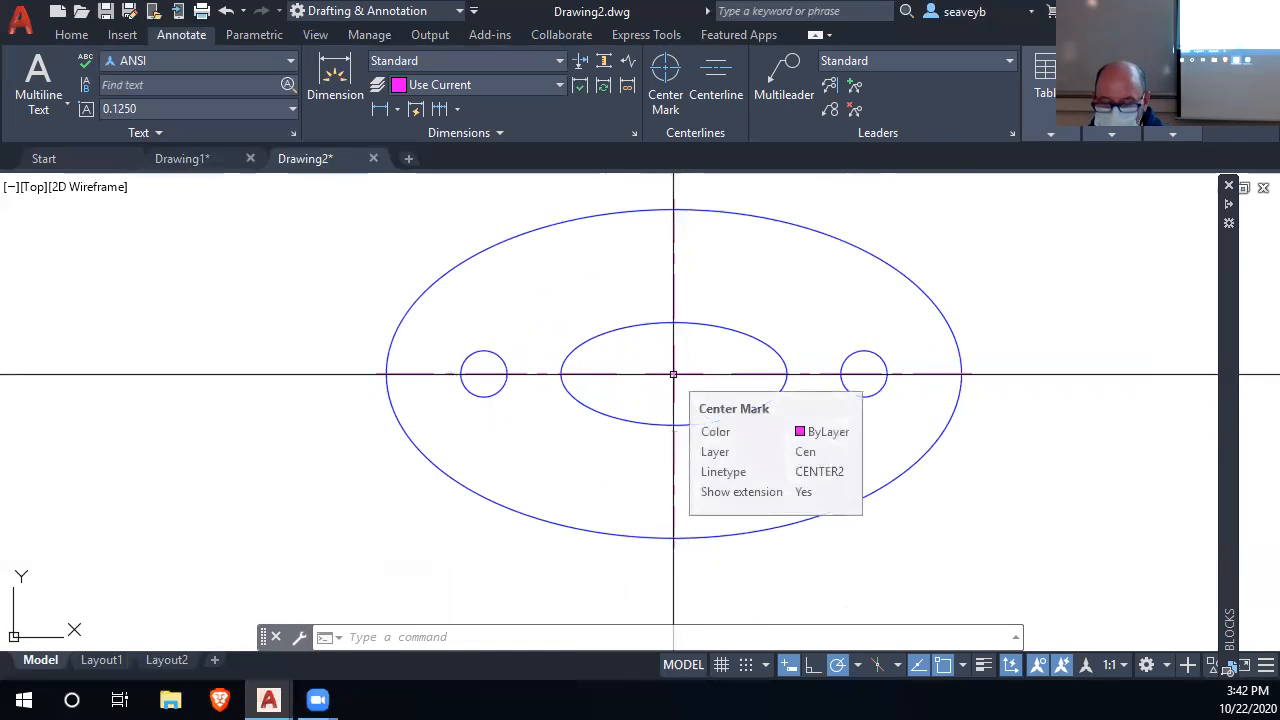
key("ctrl+z")
key("ctrl+z")
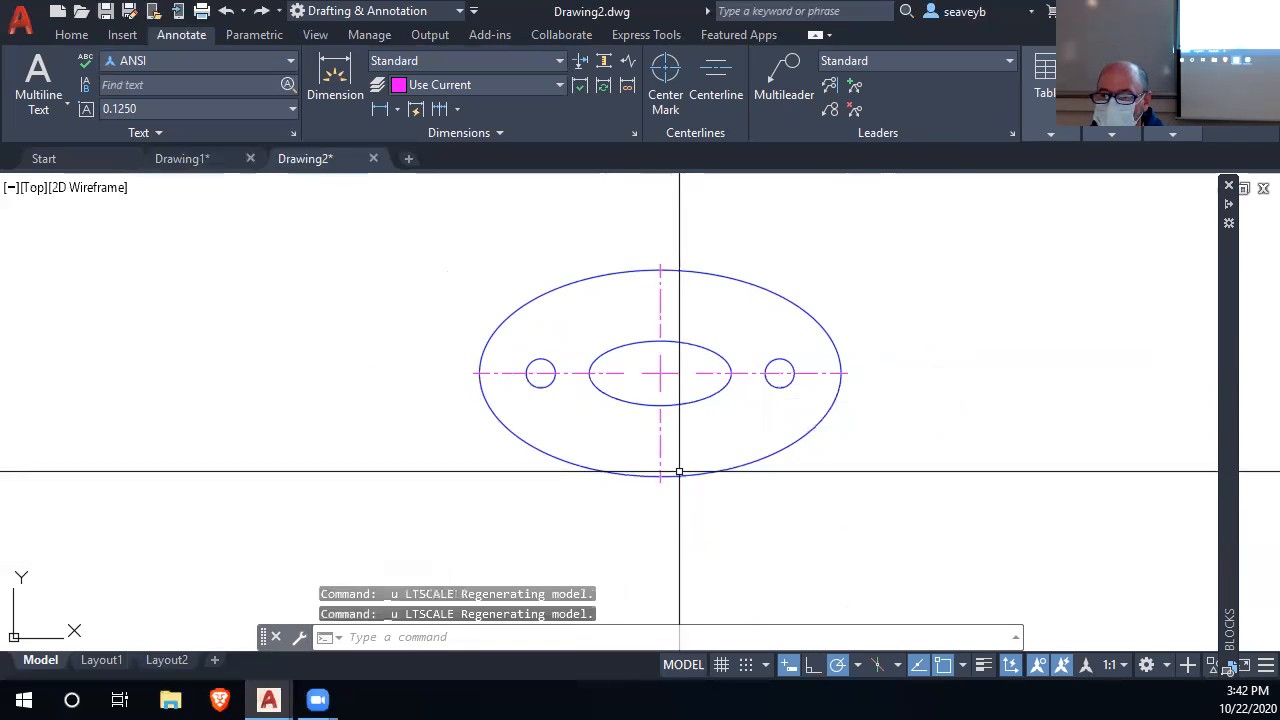
key("ctrl+z")
key("ctrl+z")
key("ctrl+z")
key("ctrl+z")
key("ctrl+z")
key("ctrl+z")
key("ctrl+z")
key("ctrl+z")
key("ctrl+z")
key("ctrl+z")
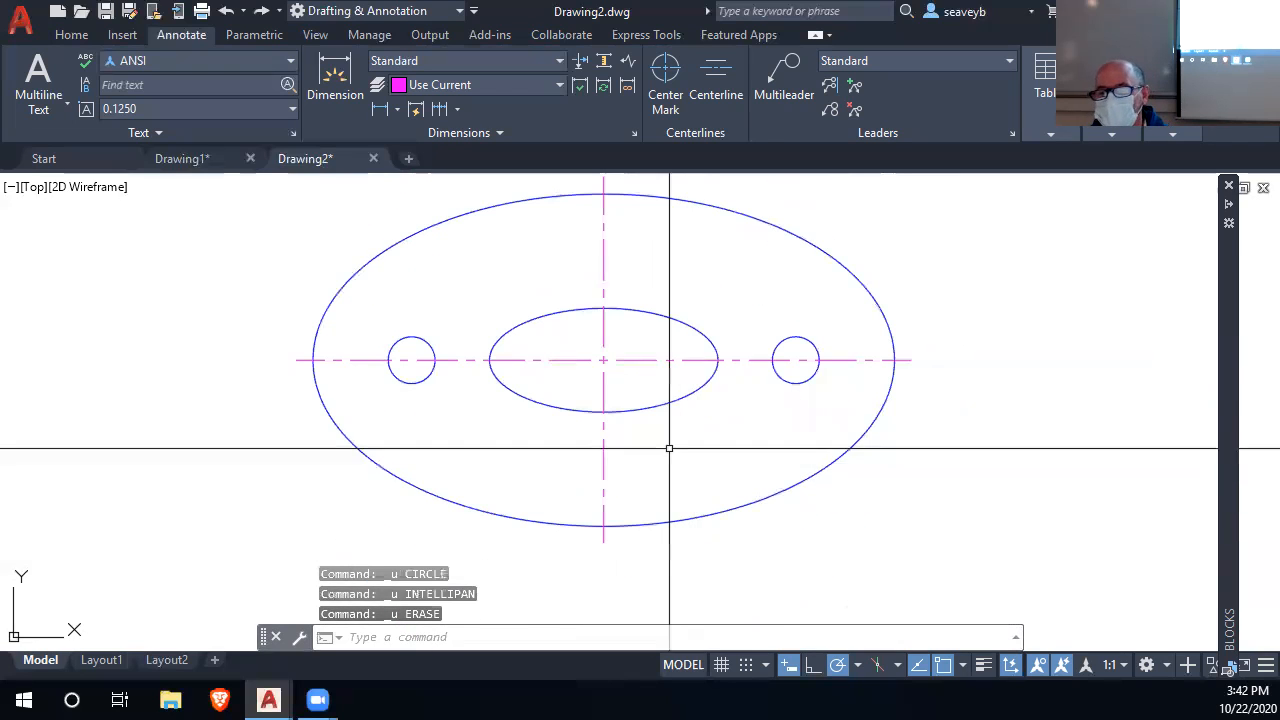
Add center marks to the two small holes on either side of the elliptical opening
scroll(669, 448, "down", 3)
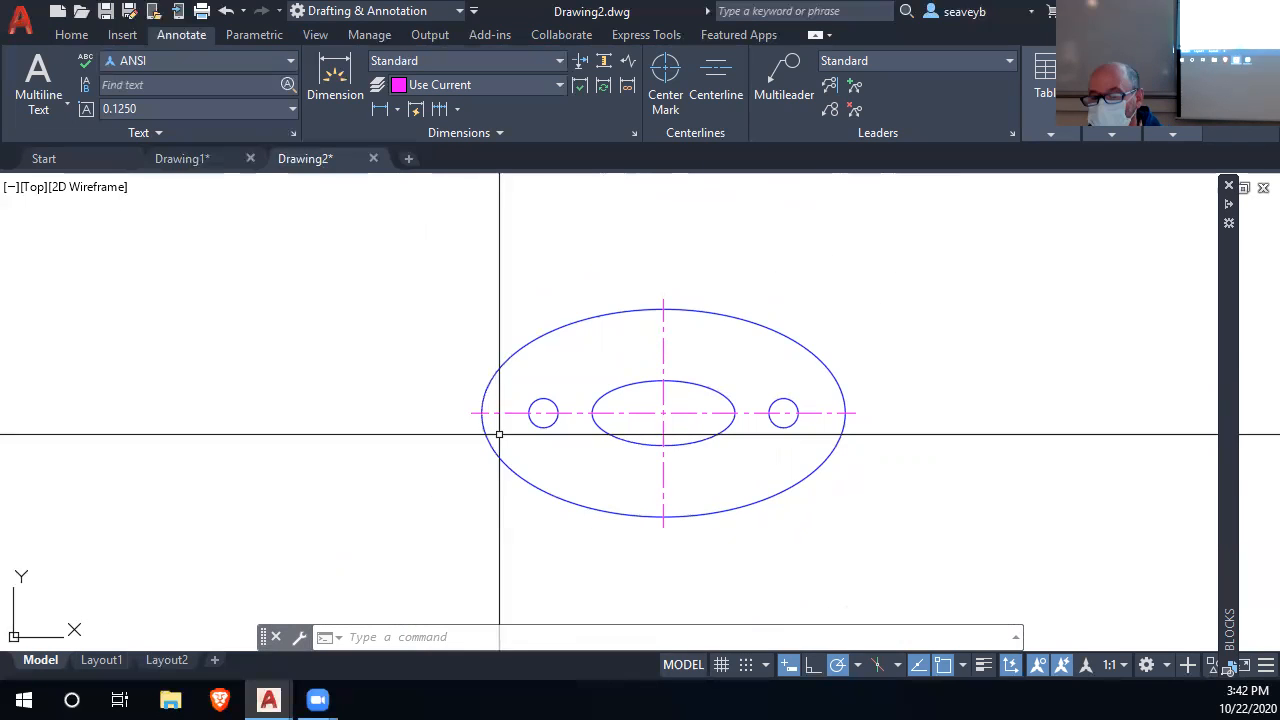
scroll(552, 406, "up", 2)
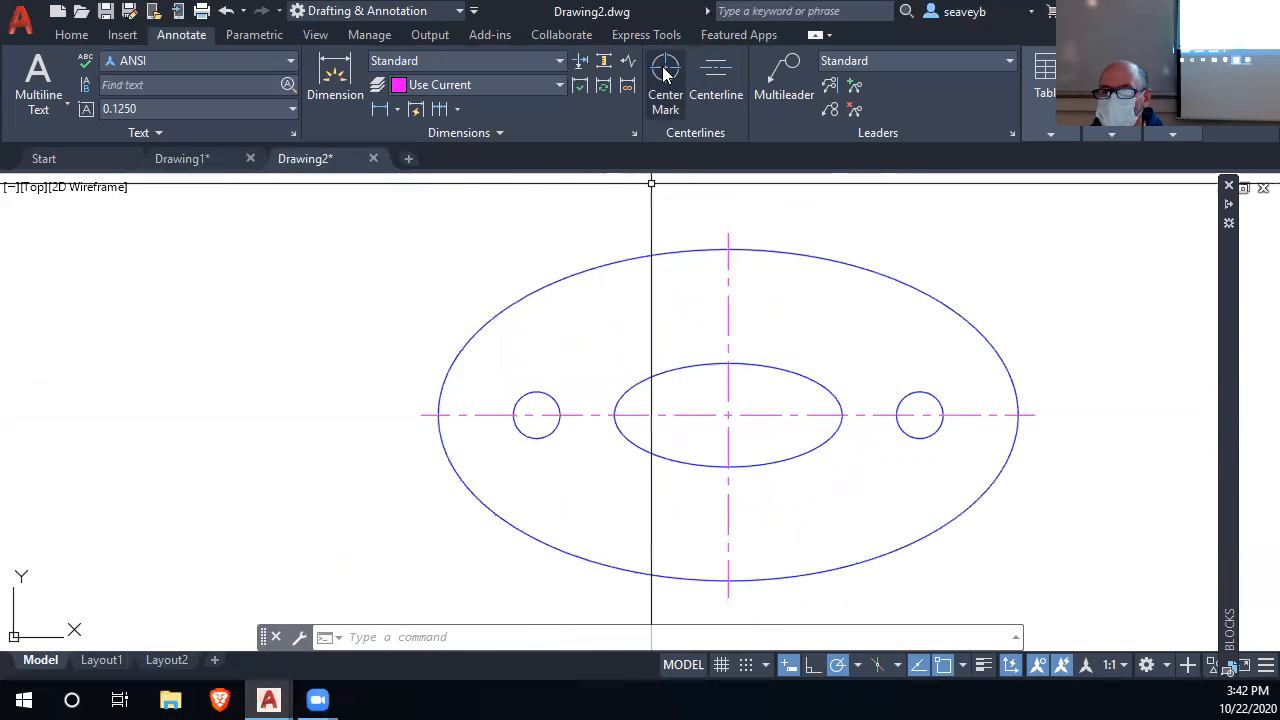
left_click(665, 70)
left_click(539, 391)
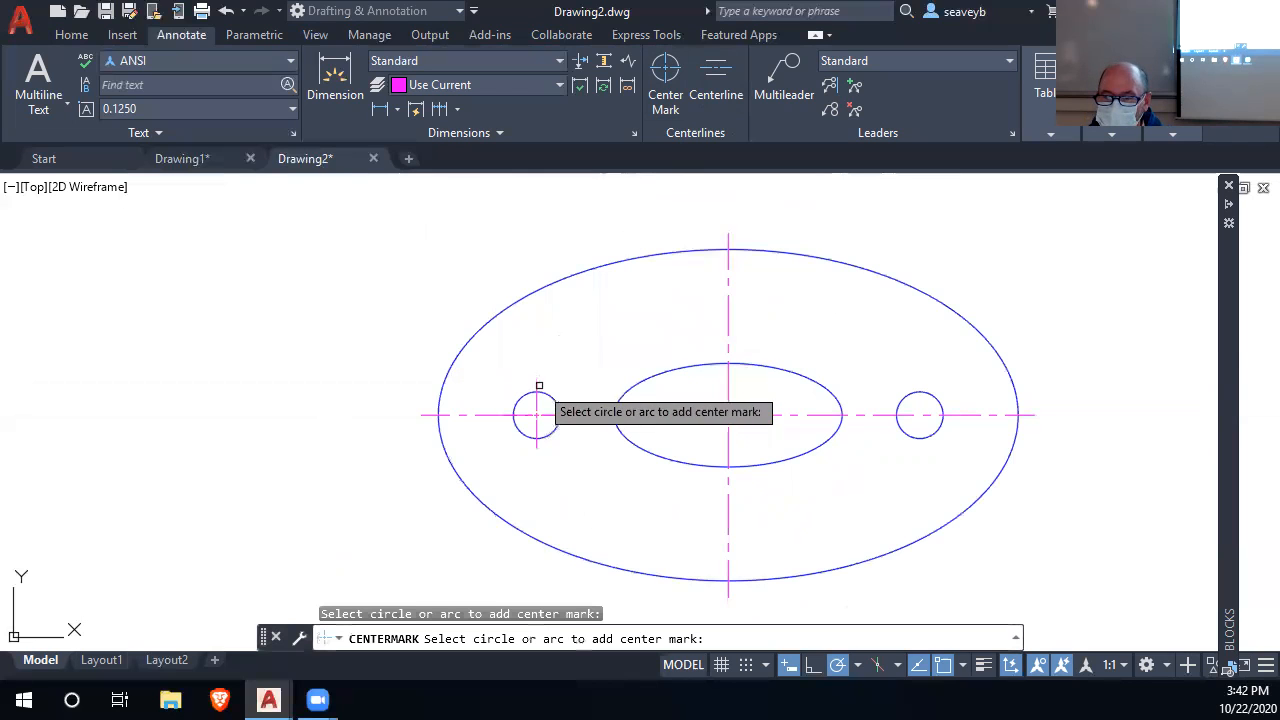
left_click(903, 398)
scroll(919, 424, "up", 5)
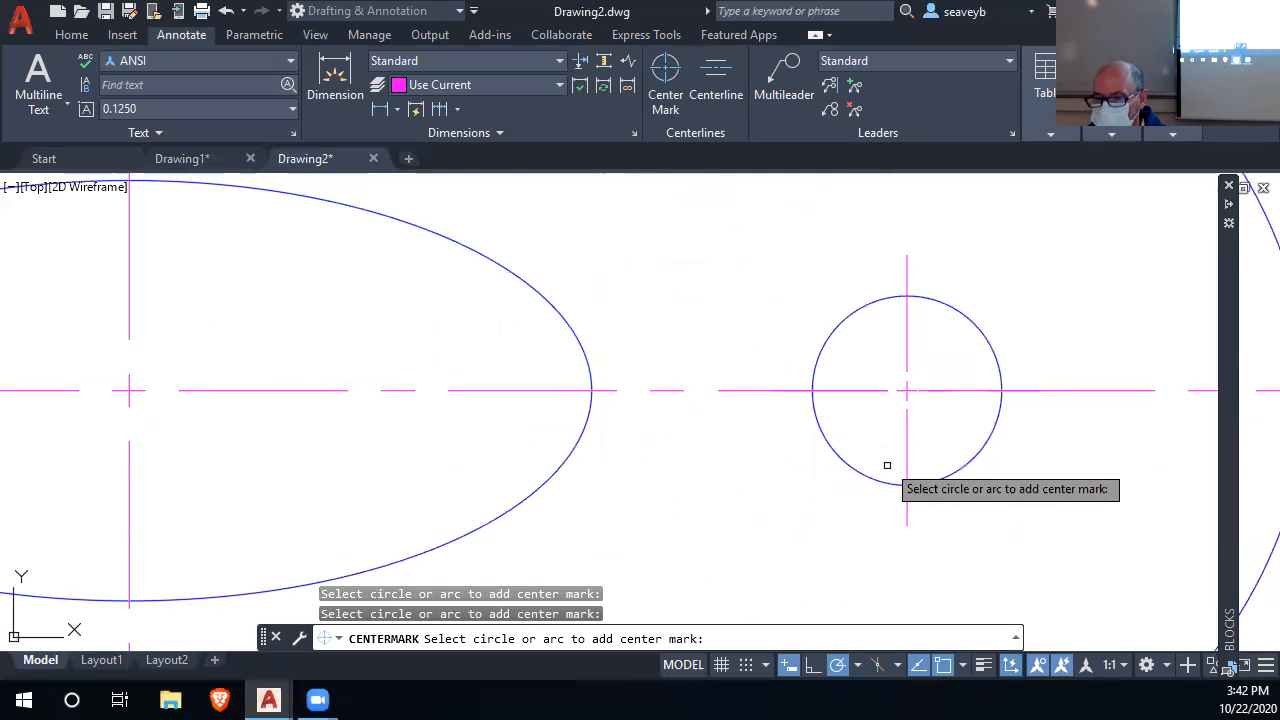
key("Escape")
Explode the right hole's center mark into separate lines
left_click(907, 276)
type("x")
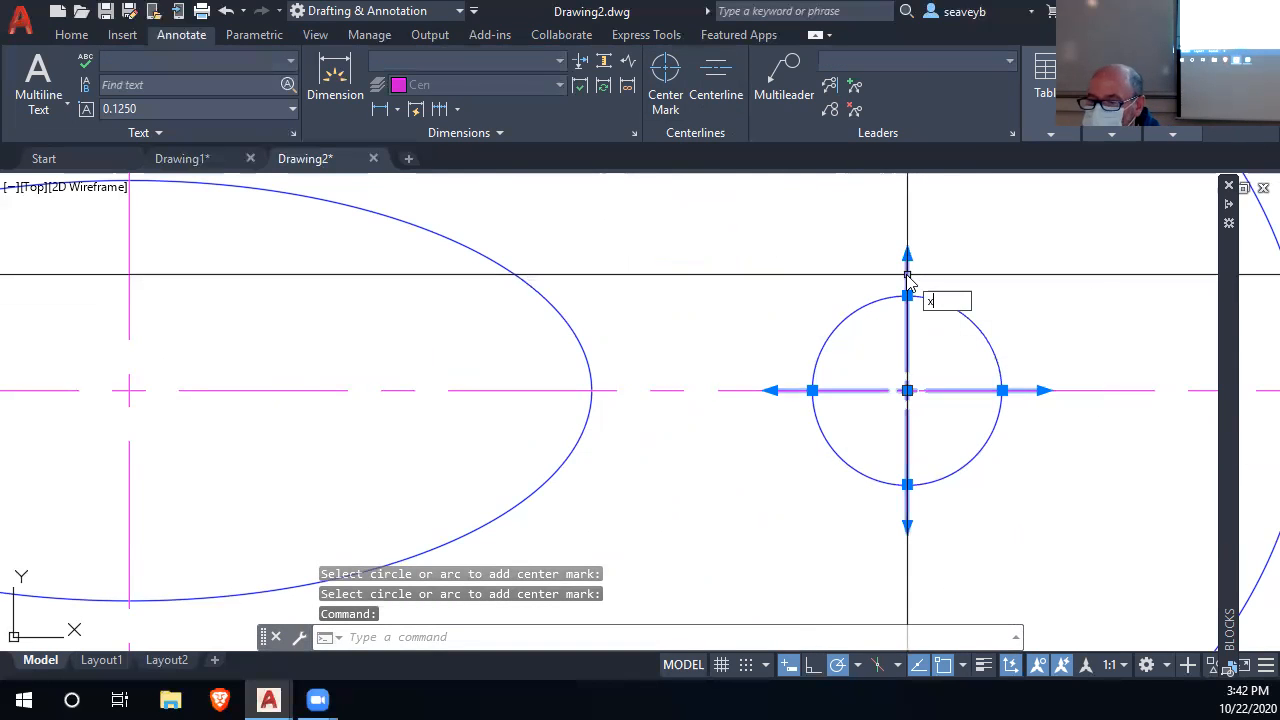
key("Return")
left_click(755, 350)
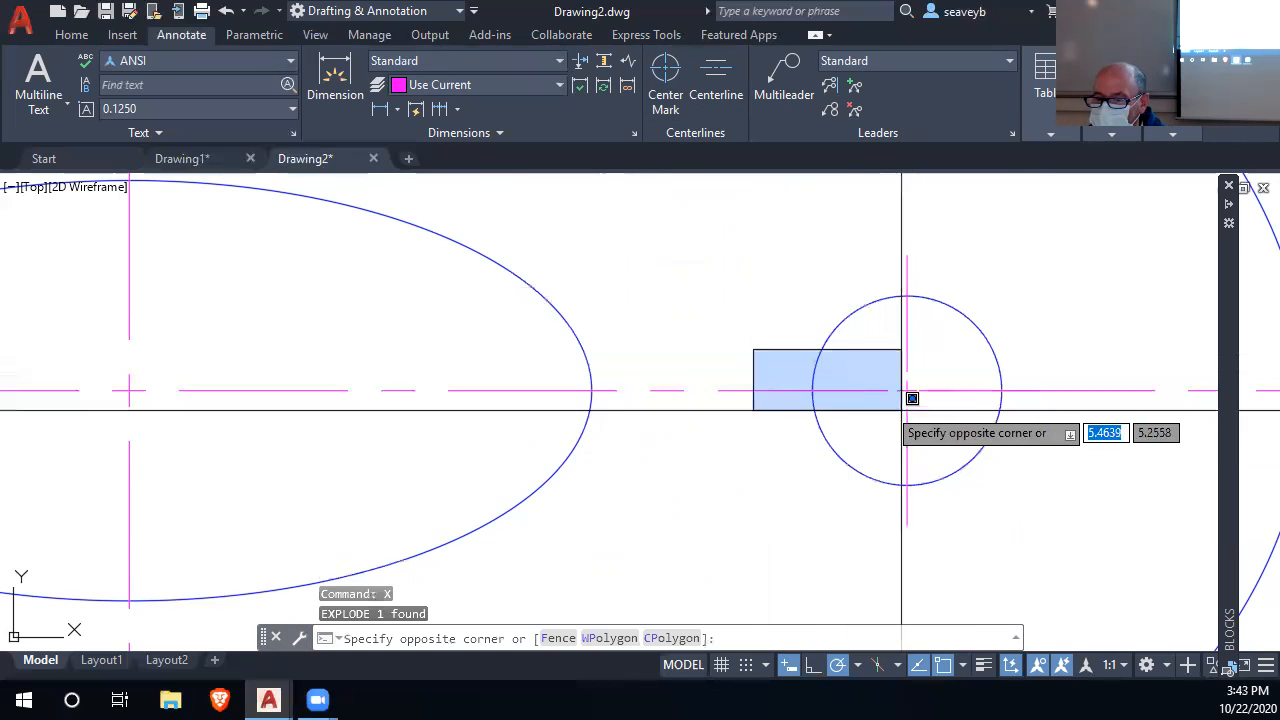
left_click(1067, 419)
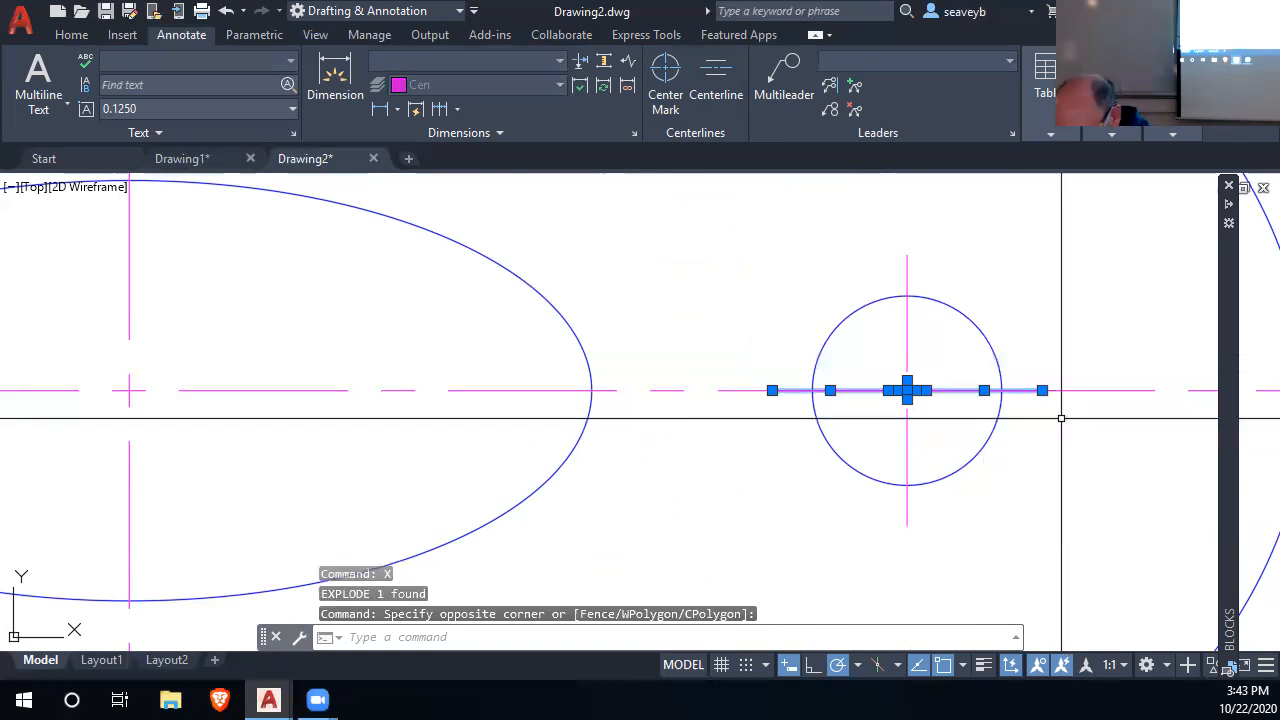
key("Delete")
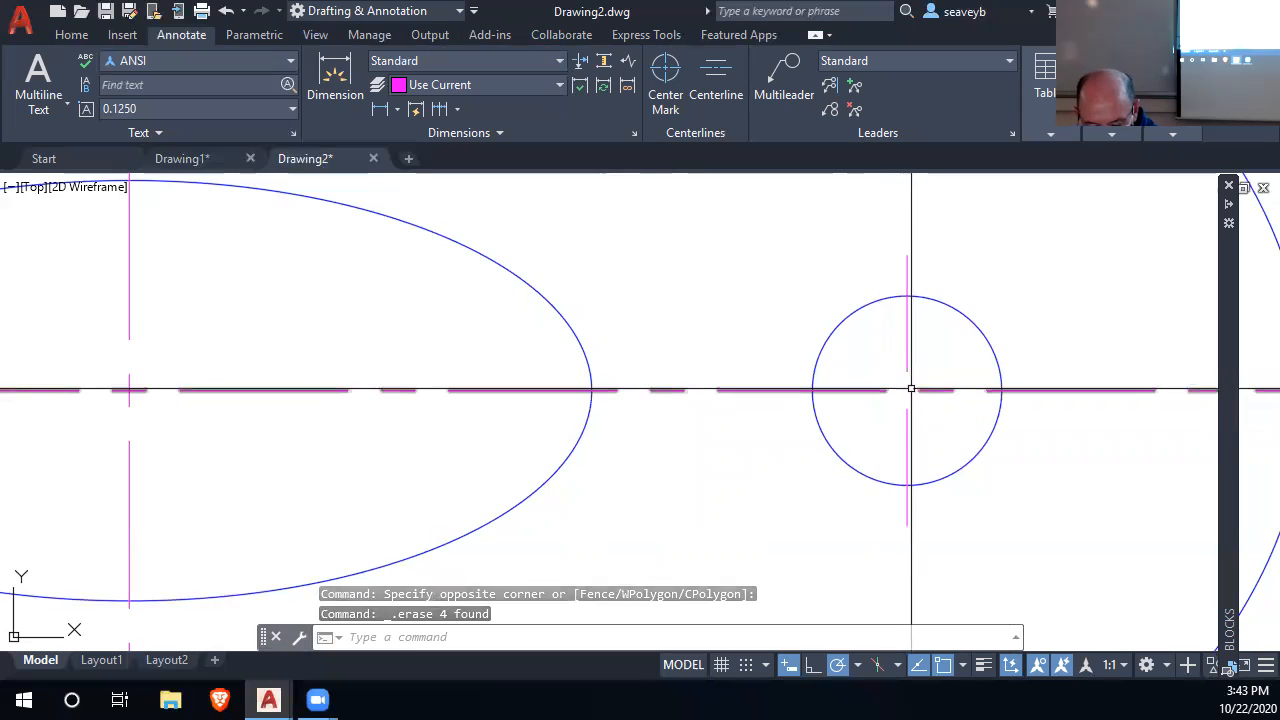
key("ctrl+z")
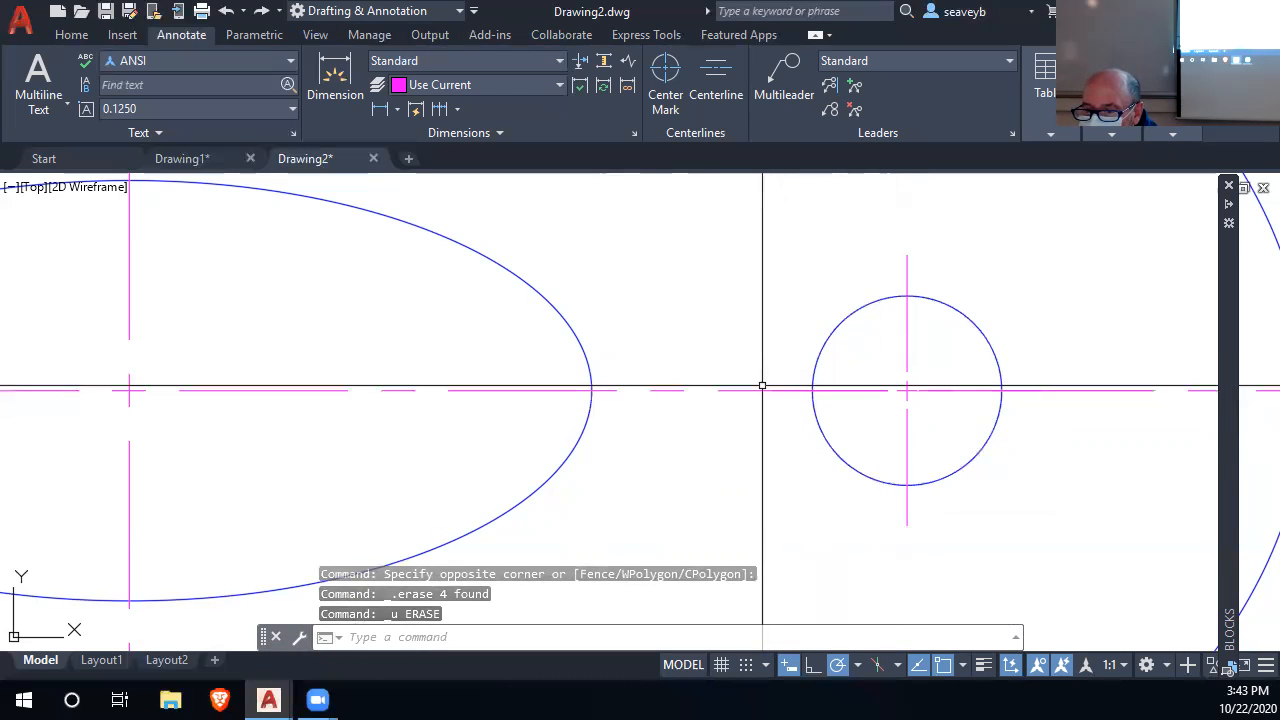
Erase only the three horizontal lines of the right hole's exploded center mark, keeping its vertical lines
mouse_move(762, 386)
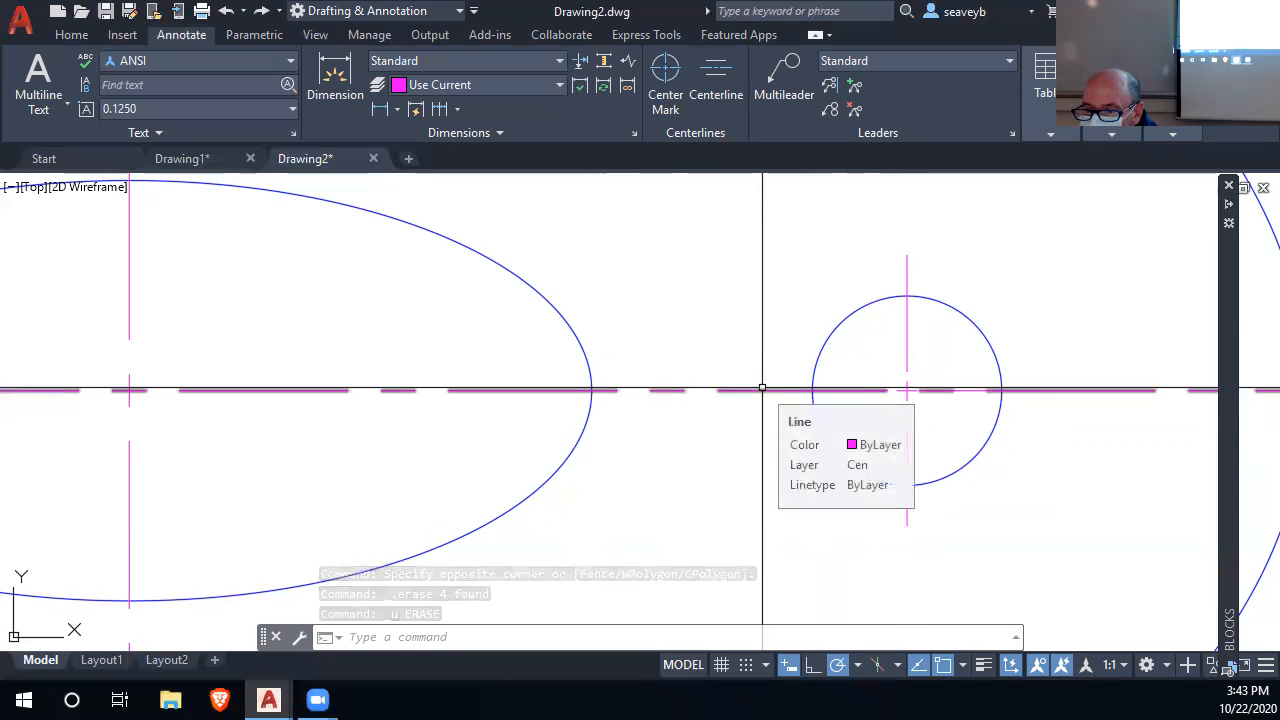
left_click(762, 386)
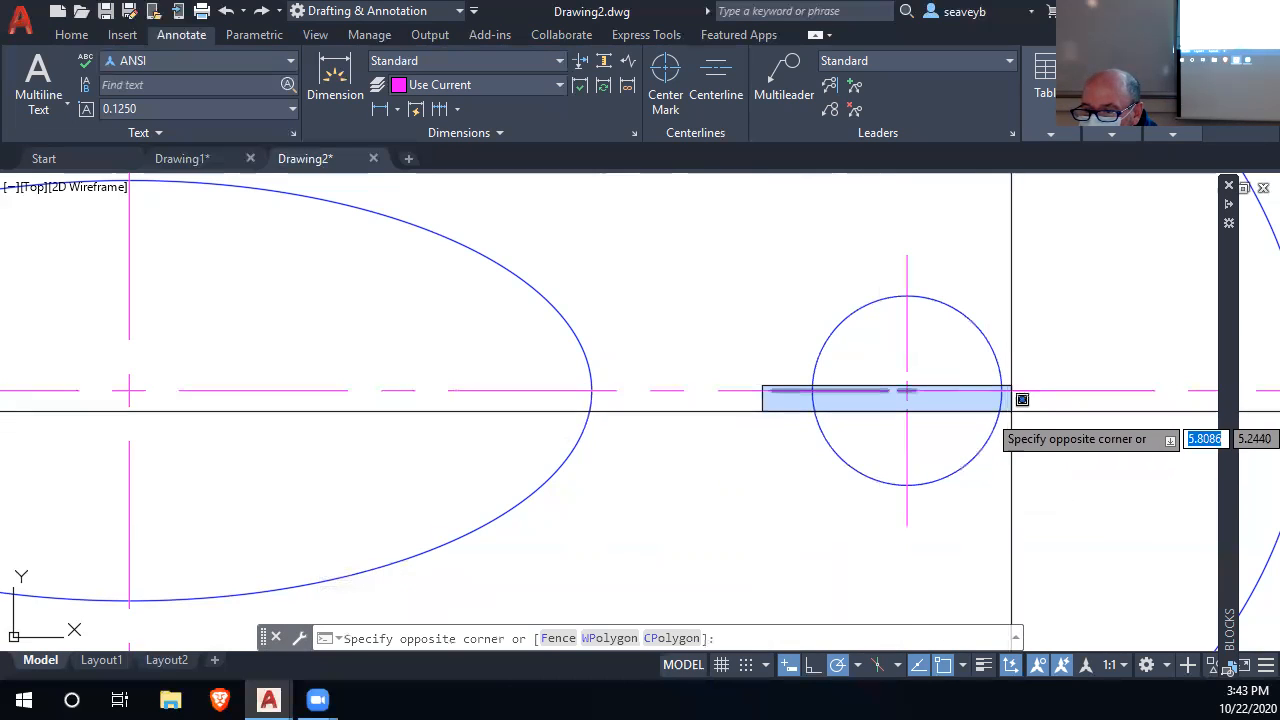
left_click(1062, 398)
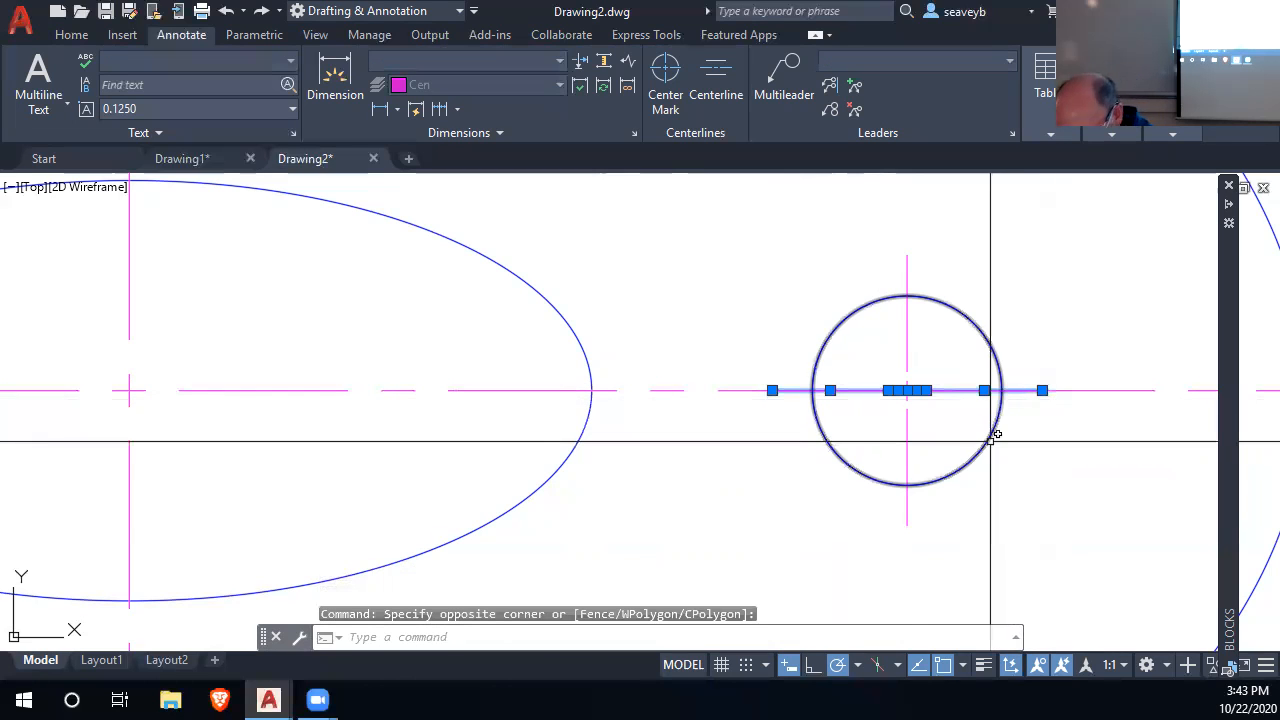
key("Delete")
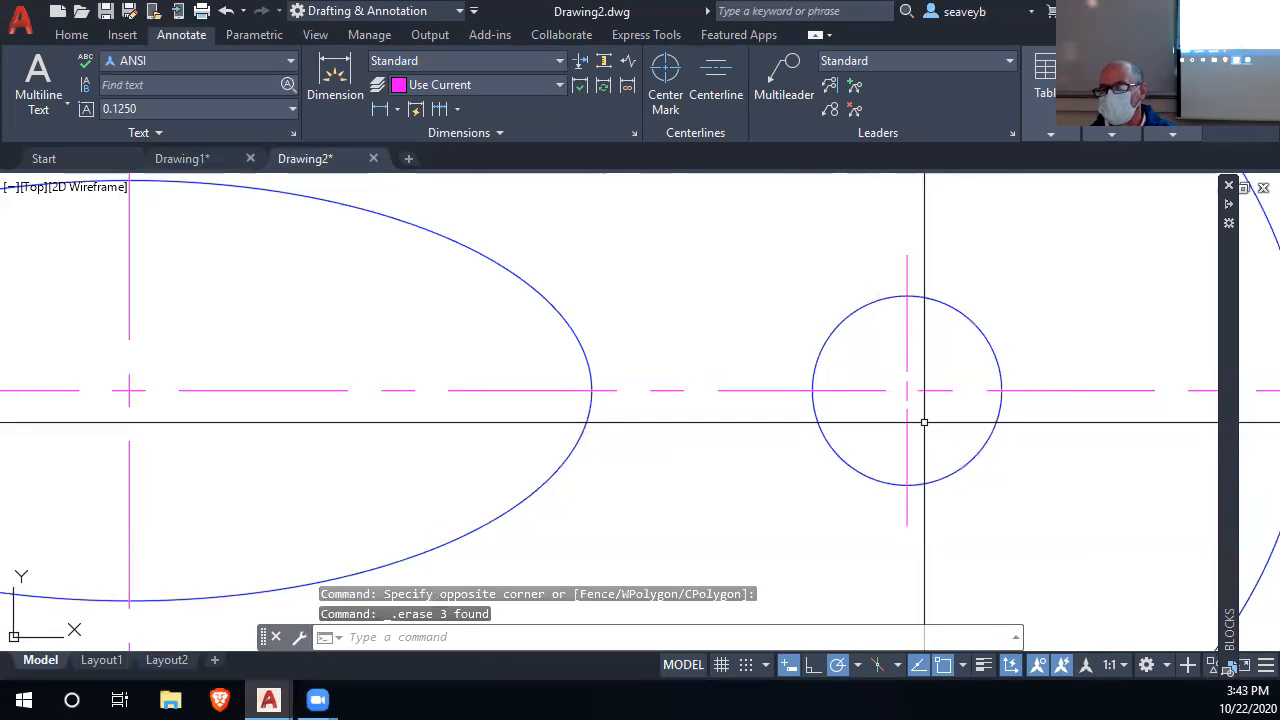
Explode the left hole's center mark into separate lines
scroll(920, 400, "down", 2)
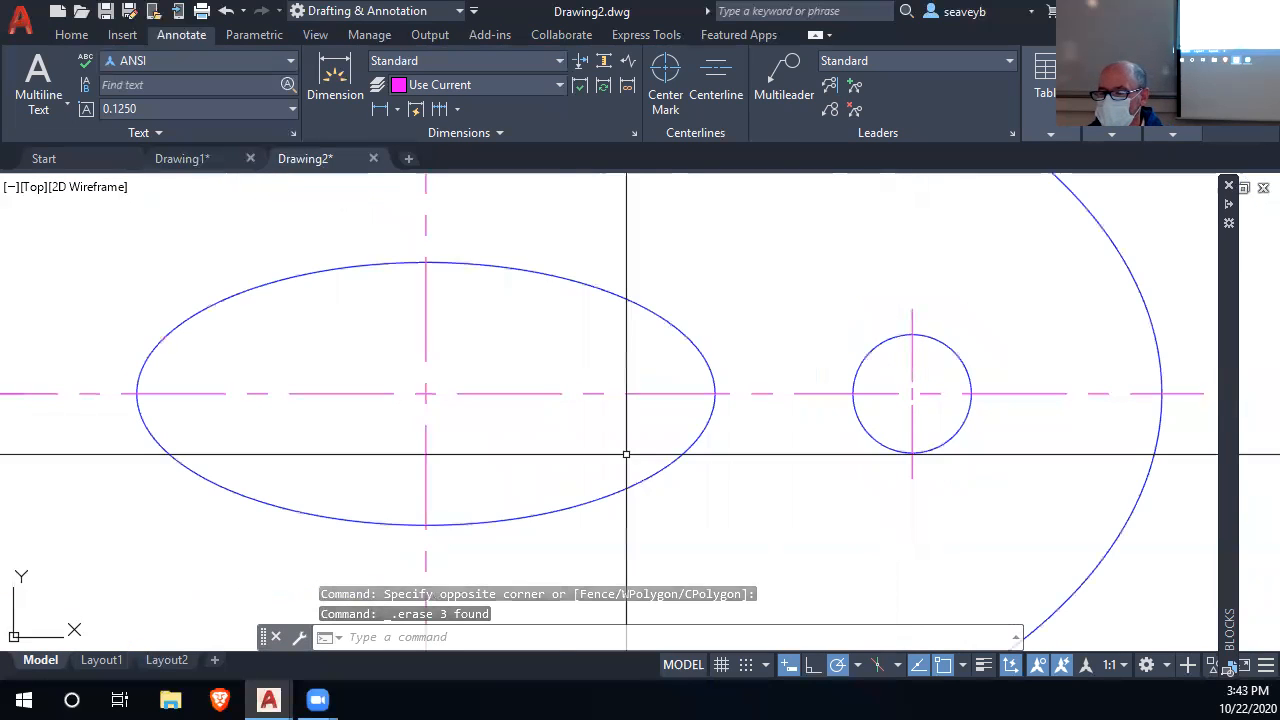
middle_click_drag(378, 444, 1071, 434)
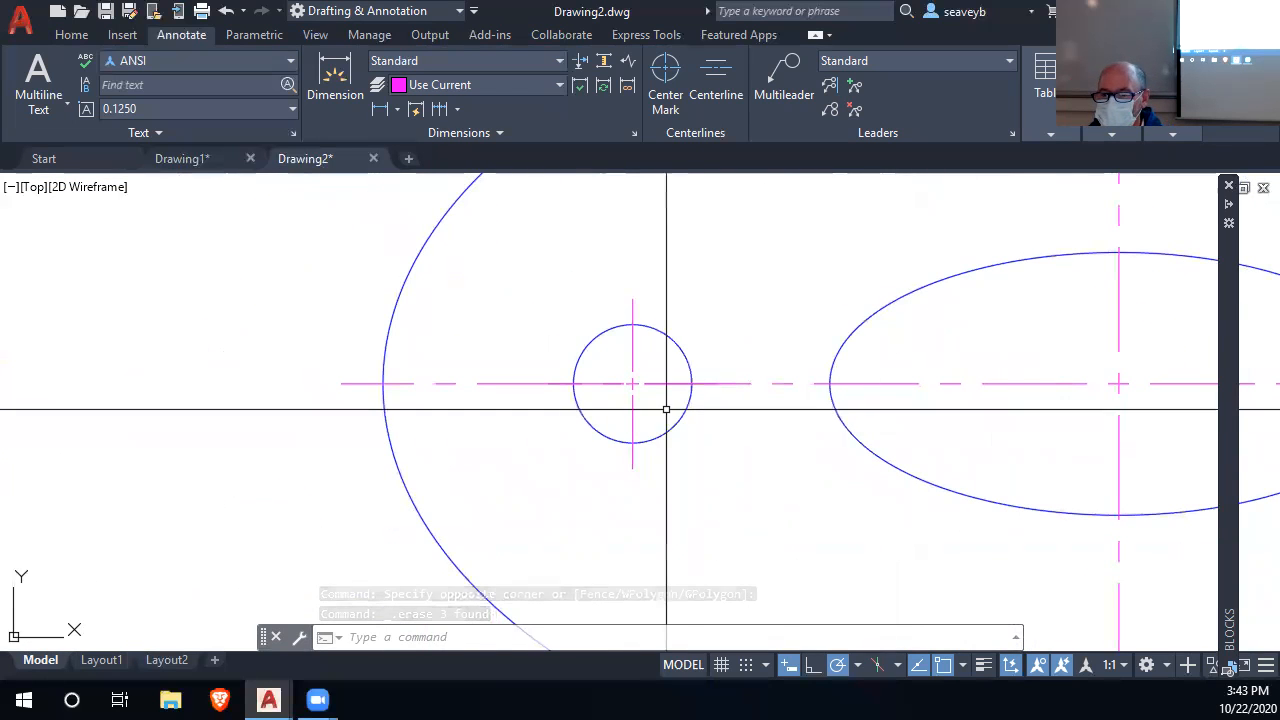
left_click(632, 407)
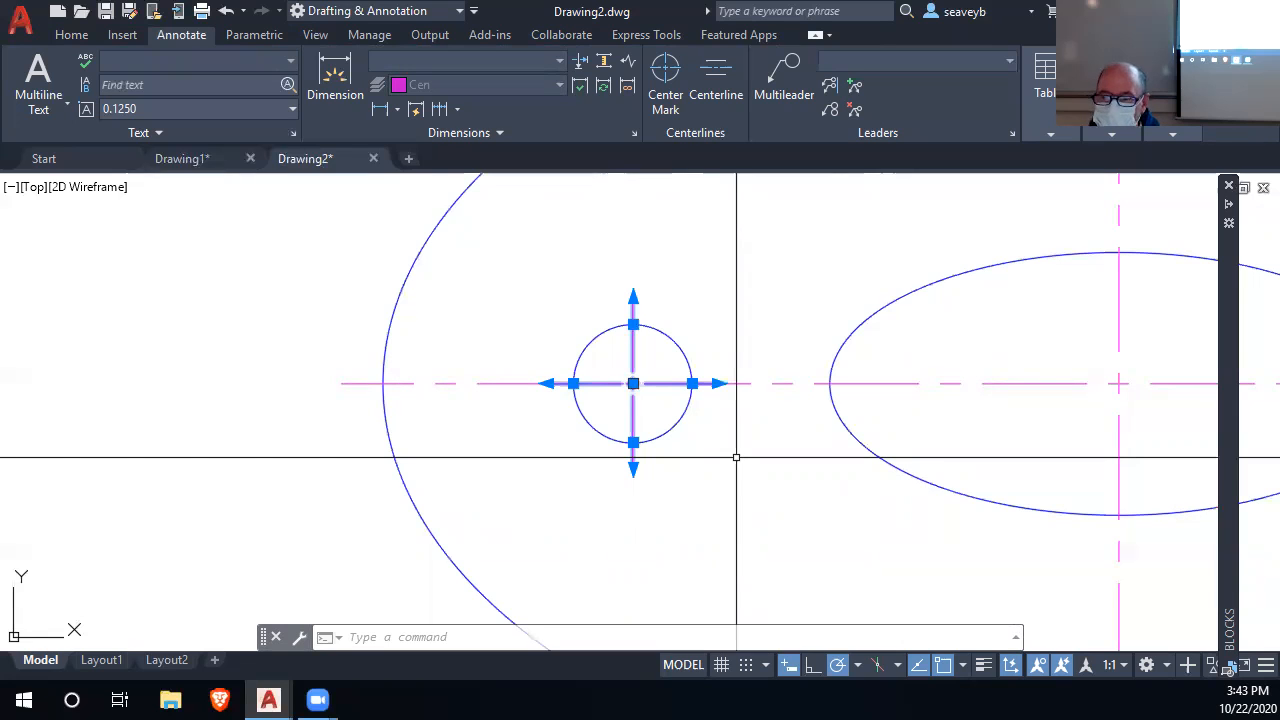
key("x")
key("Return")
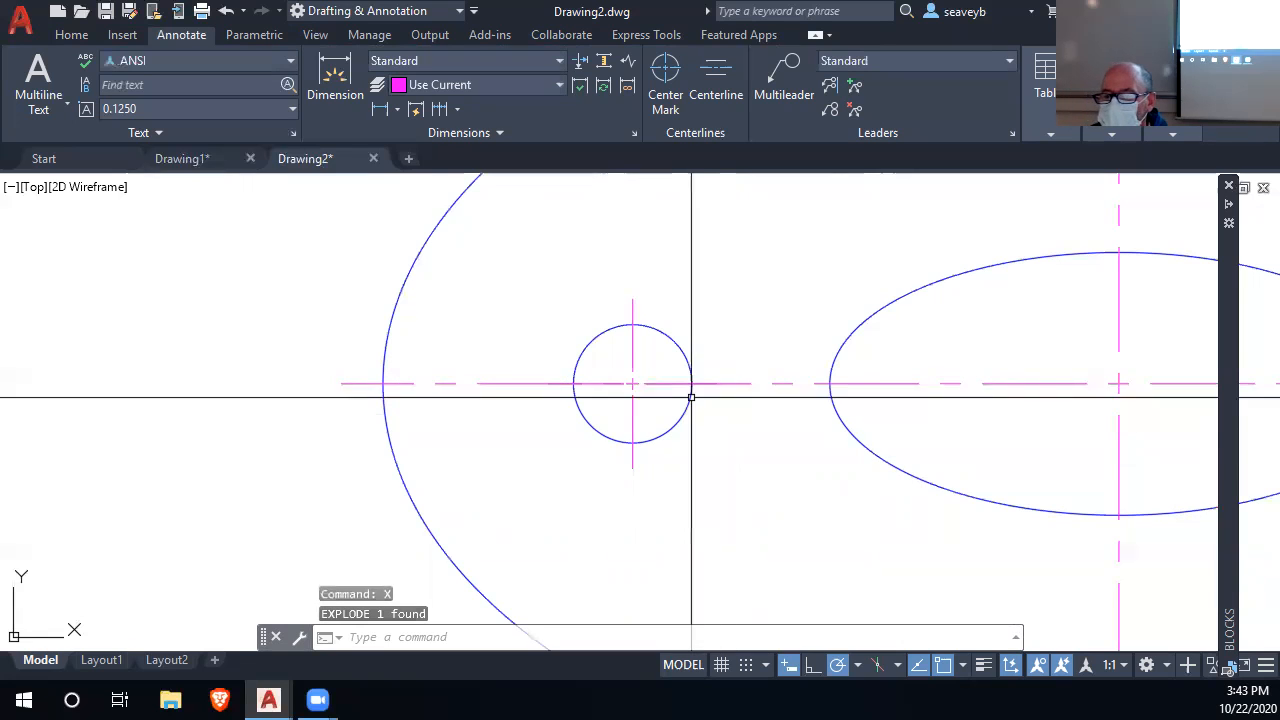
Erase only the three horizontal lines of the left hole's exploded center mark, keeping its vertical lines
left_click(545, 380)
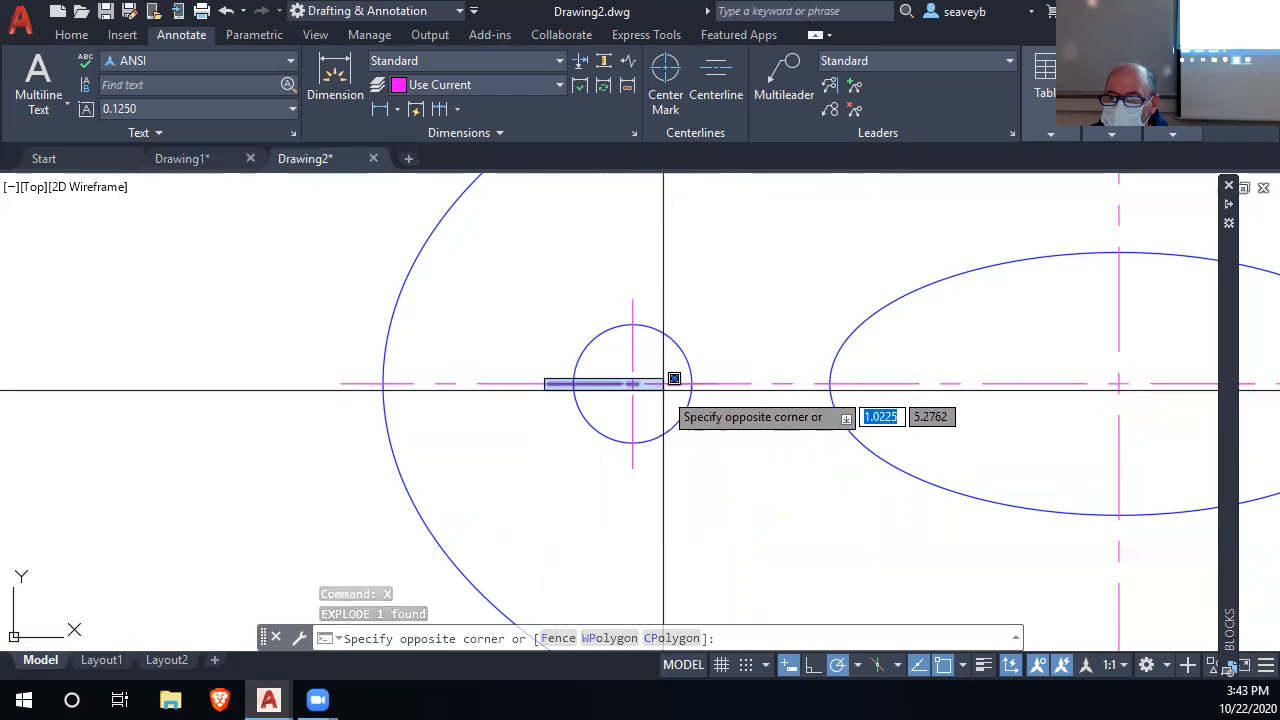
left_click(725, 387)
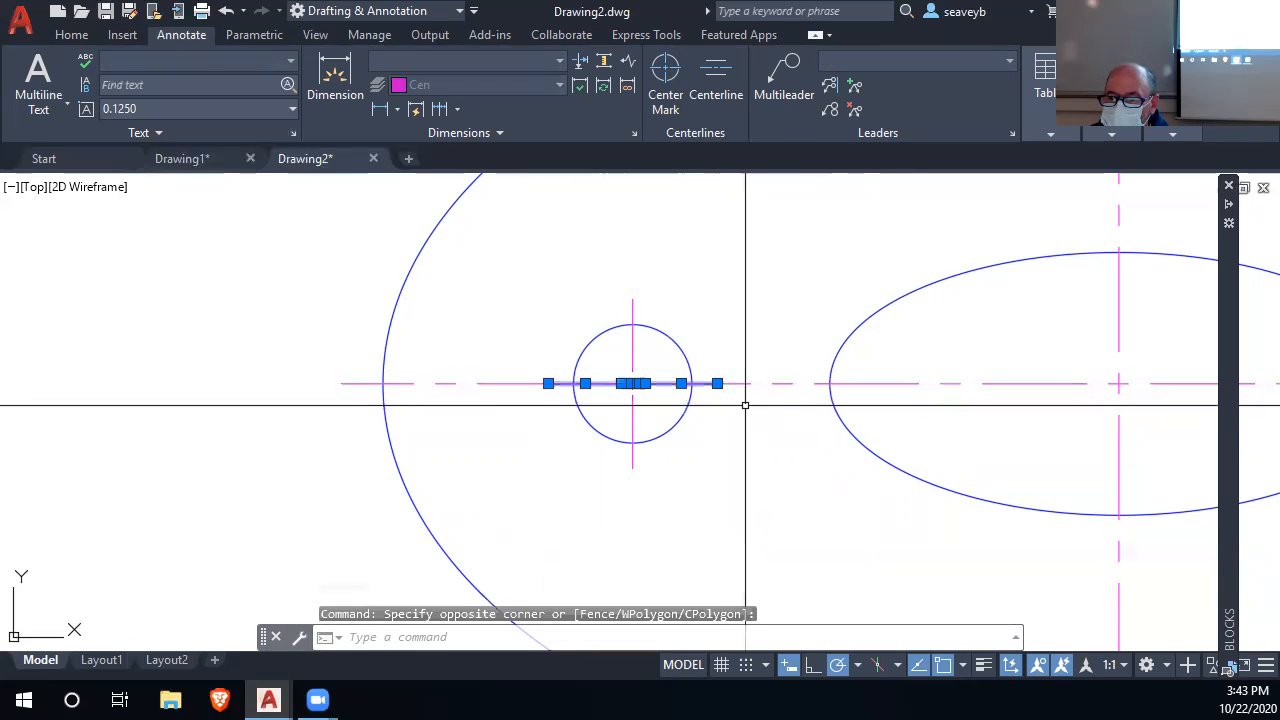
key("Escape")
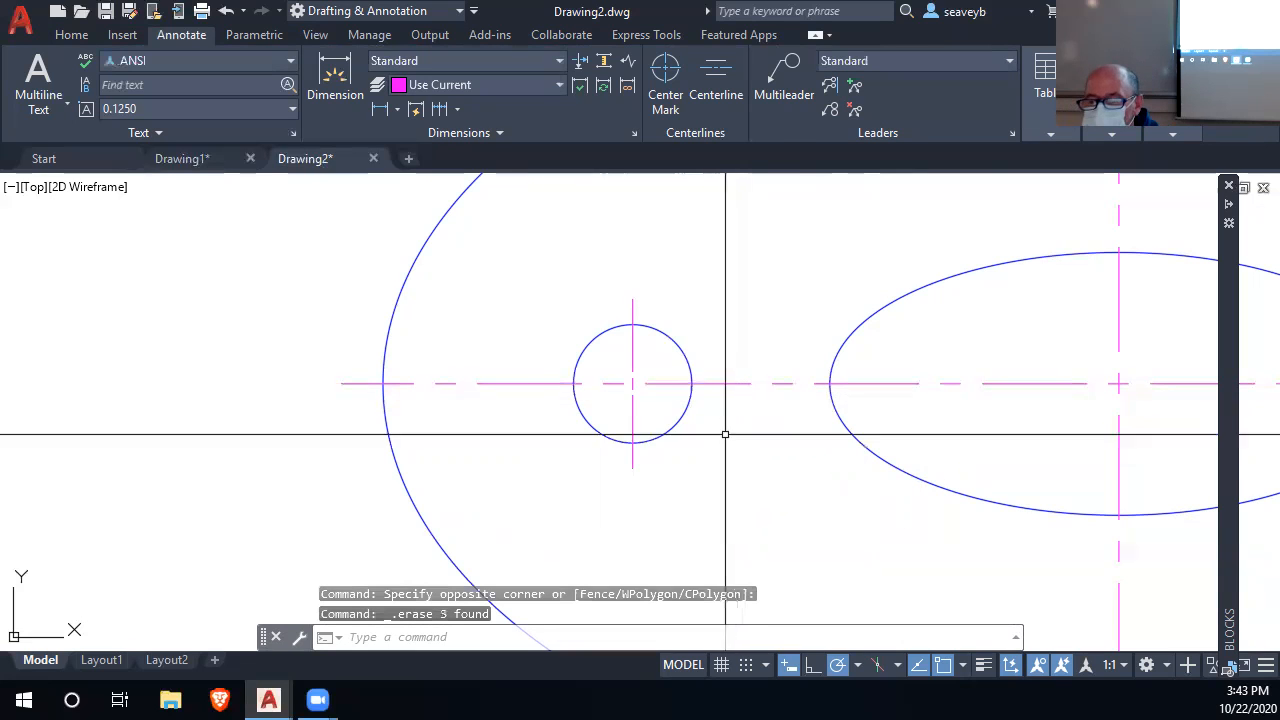
scroll(723, 429, "down", 5)
middle_click_drag(806, 506, 618, 463)
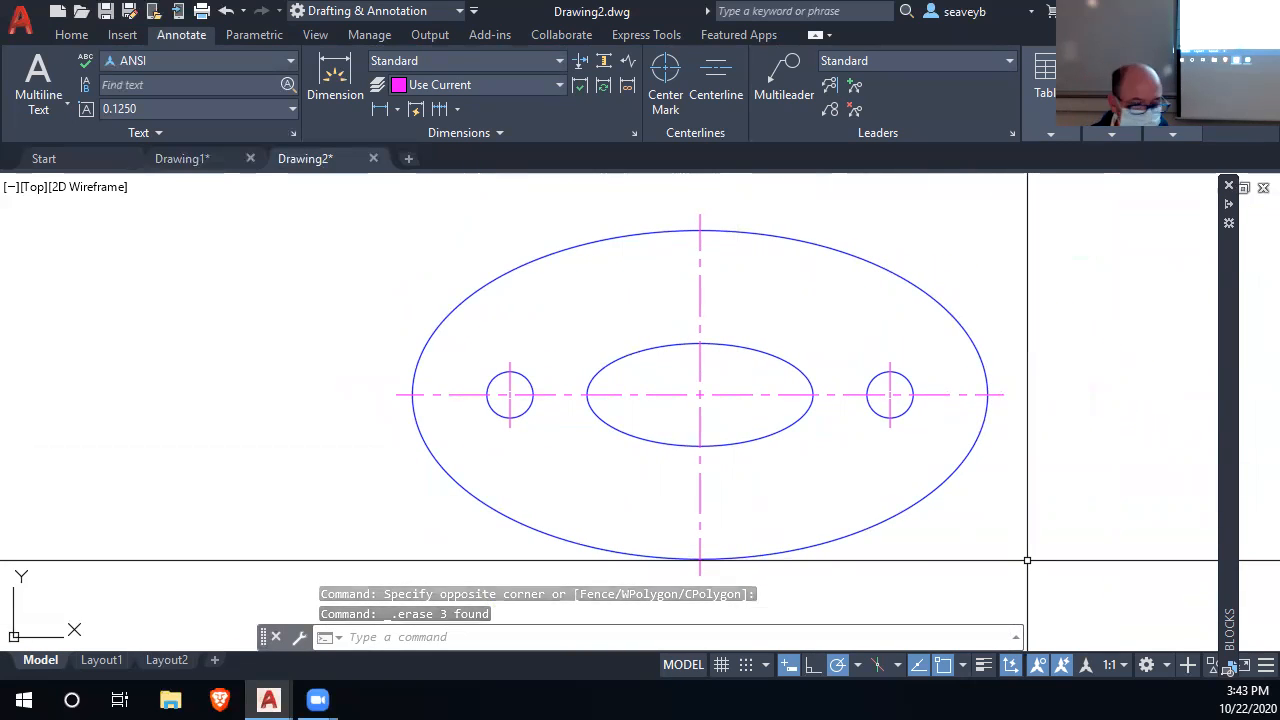
middle_click_drag(864, 536, 801, 559)
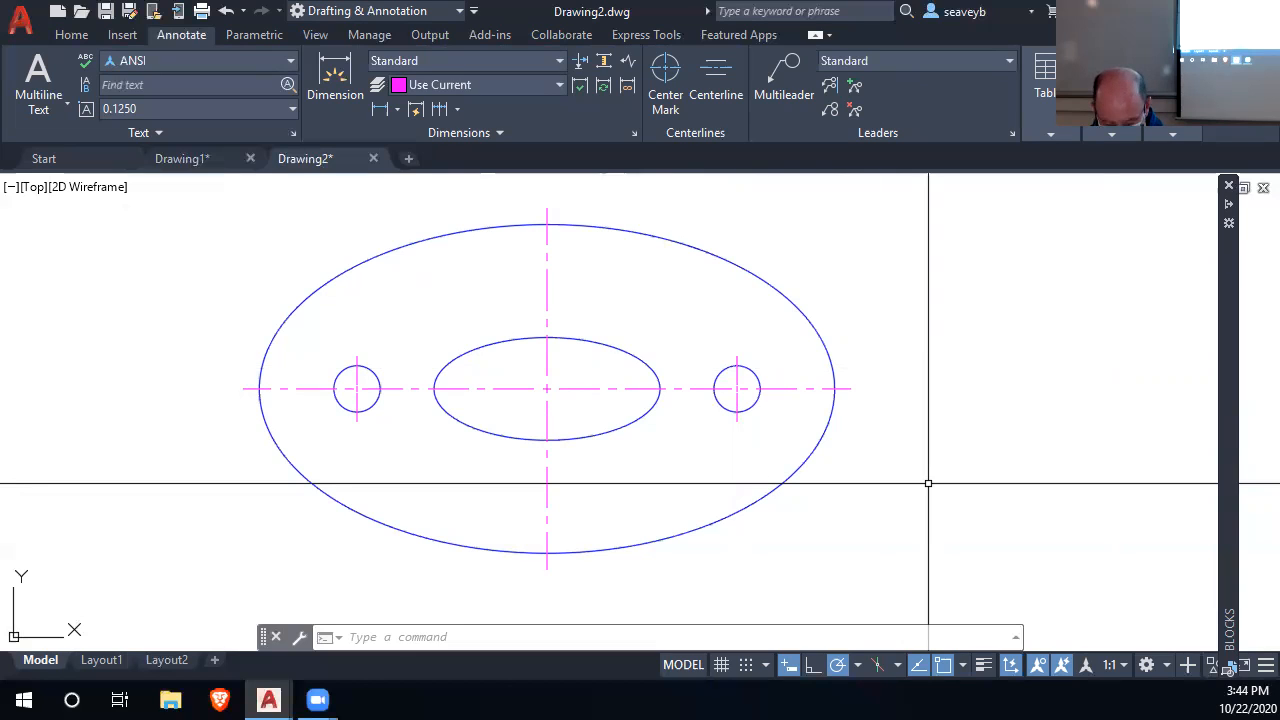
Create a new drawing and draw a four-sided polygon circumscribed about a circle of radius 5
left_click(409, 161)
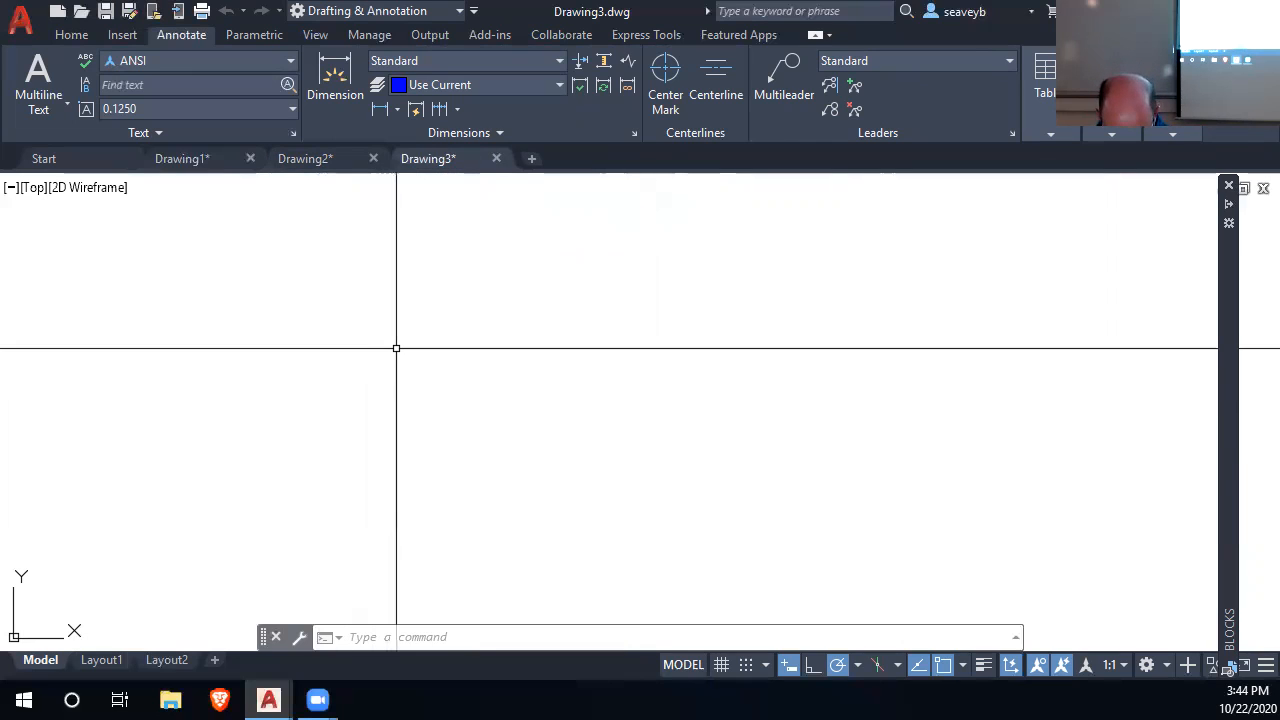
type("p")
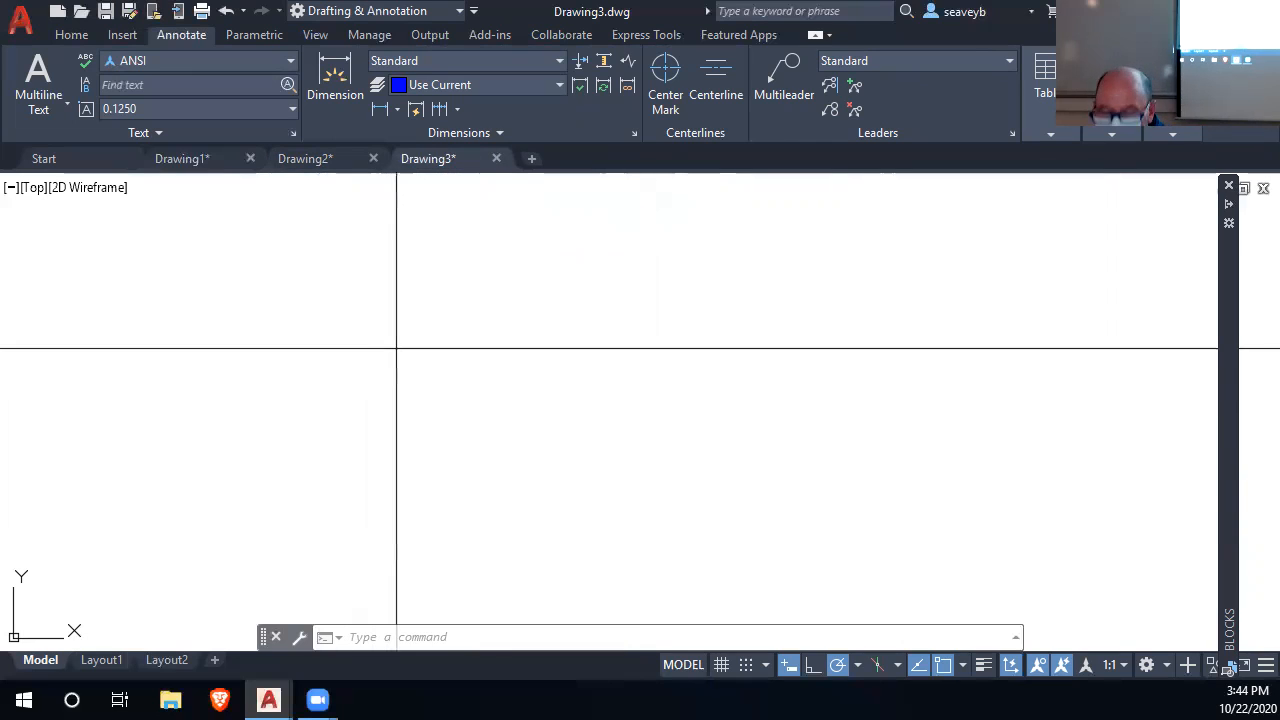
key("Return")
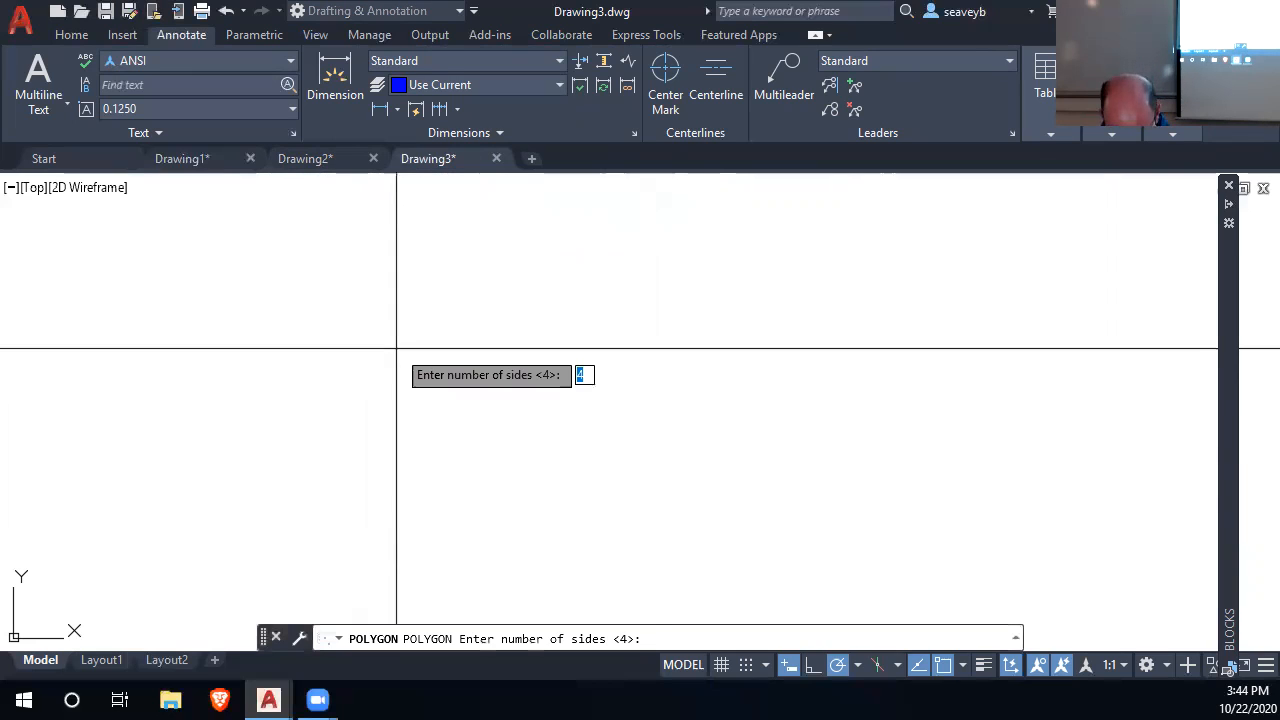
key("Return")
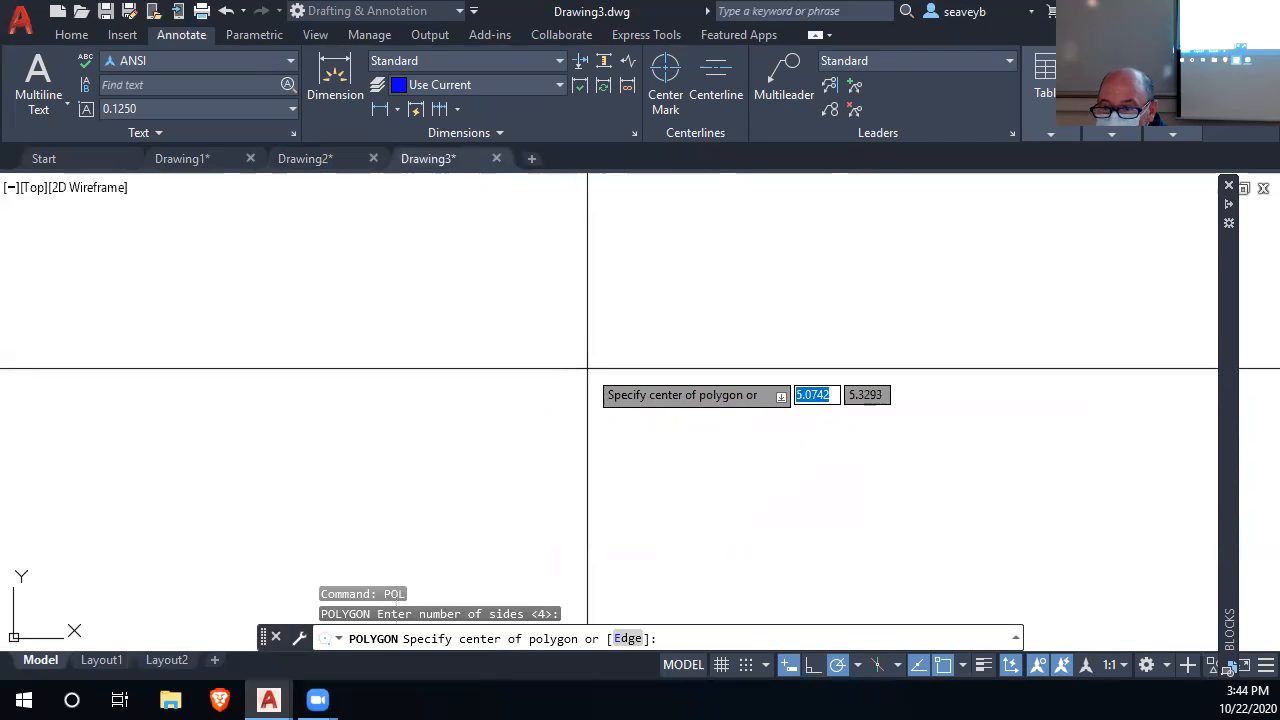
left_click(587, 369)
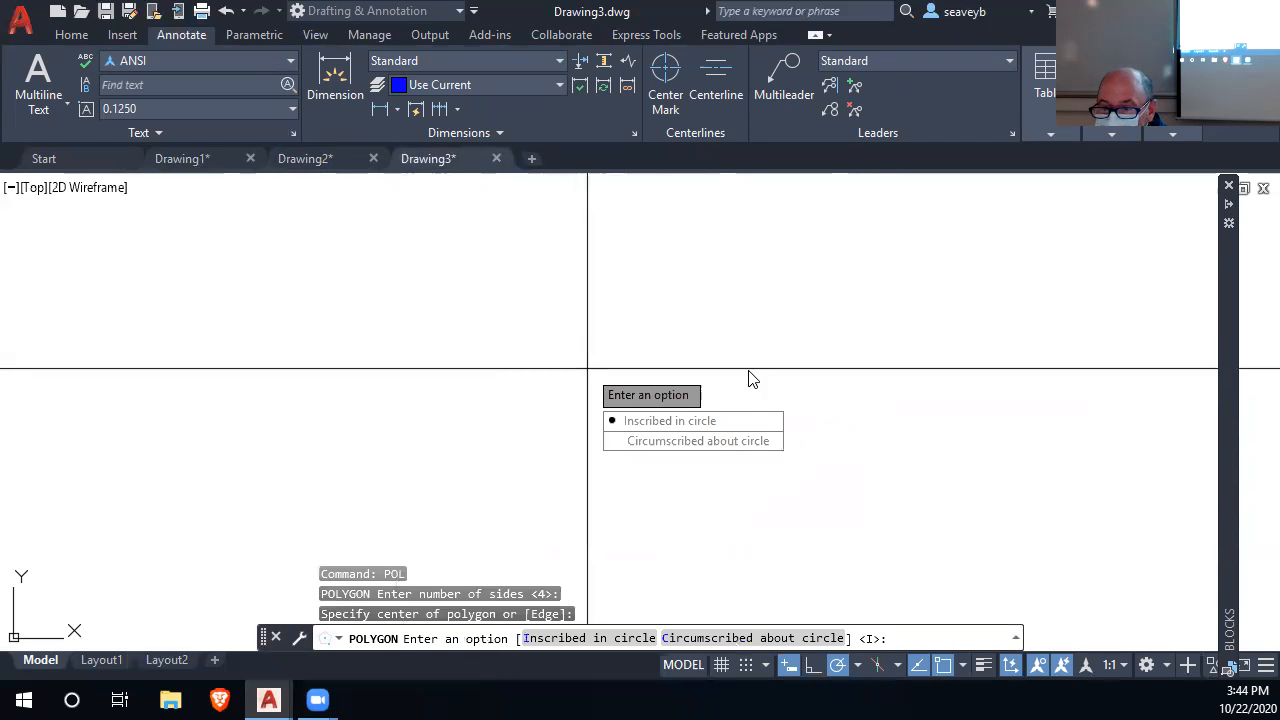
left_click(730, 441)
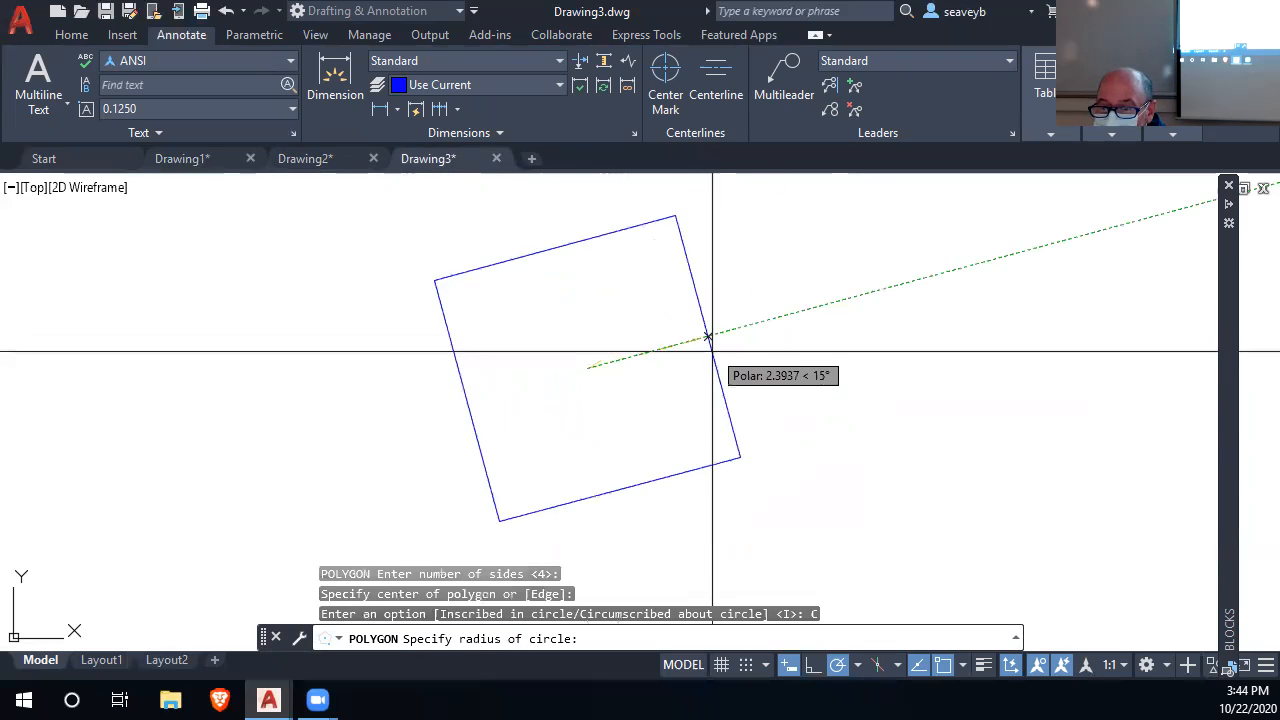
type("5")
key("Return")
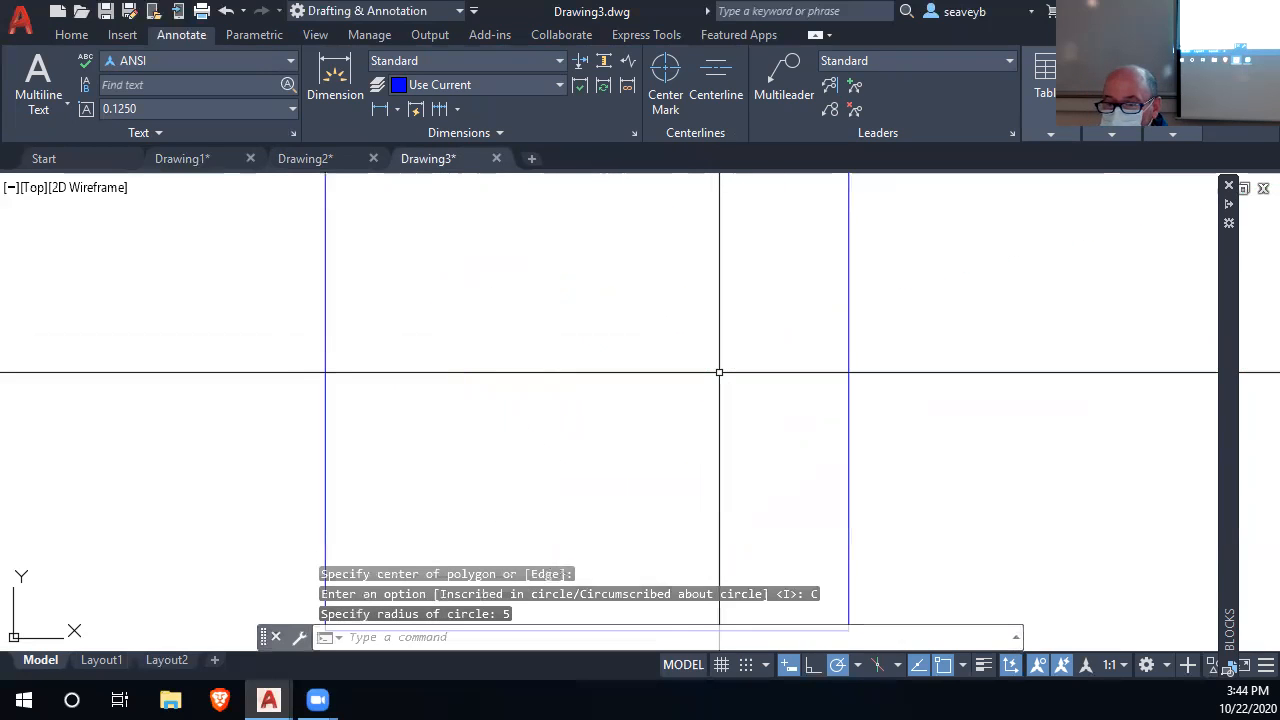
Offset the square outward by 0.25
scroll(719, 372, "down", 4)
middle_click_drag(726, 369, 694, 357)
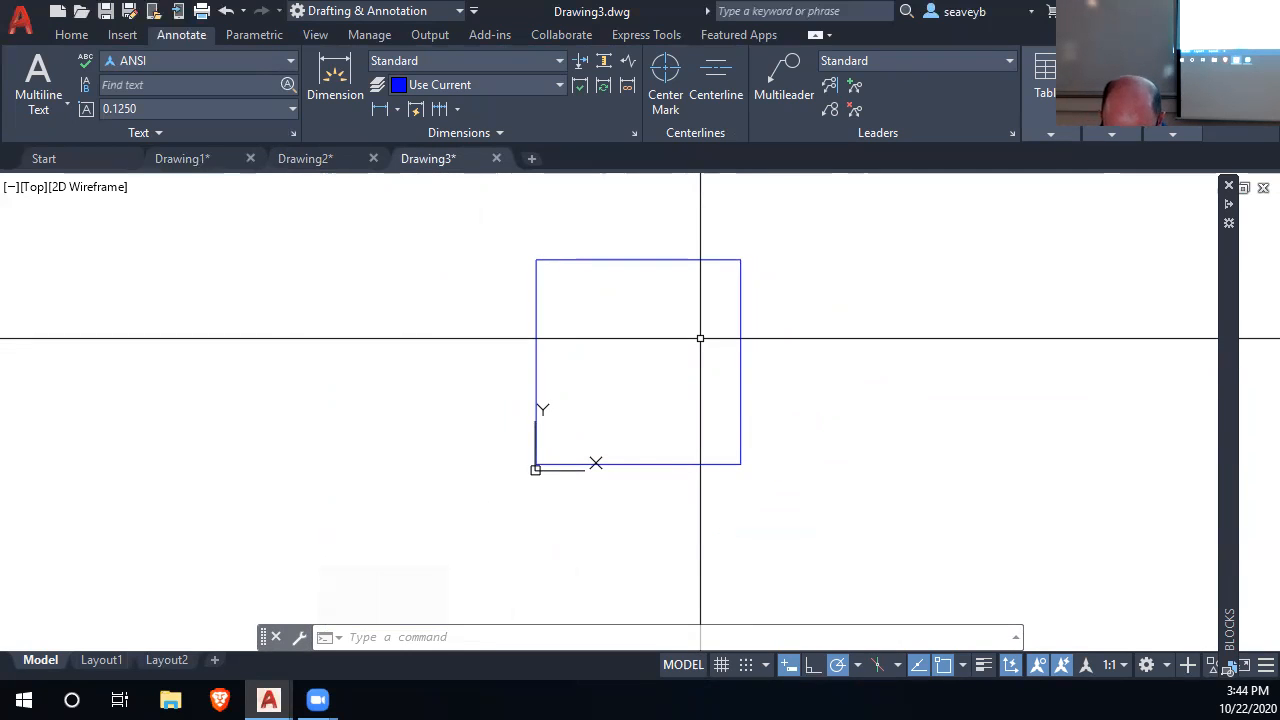
type("o")
key("Return")
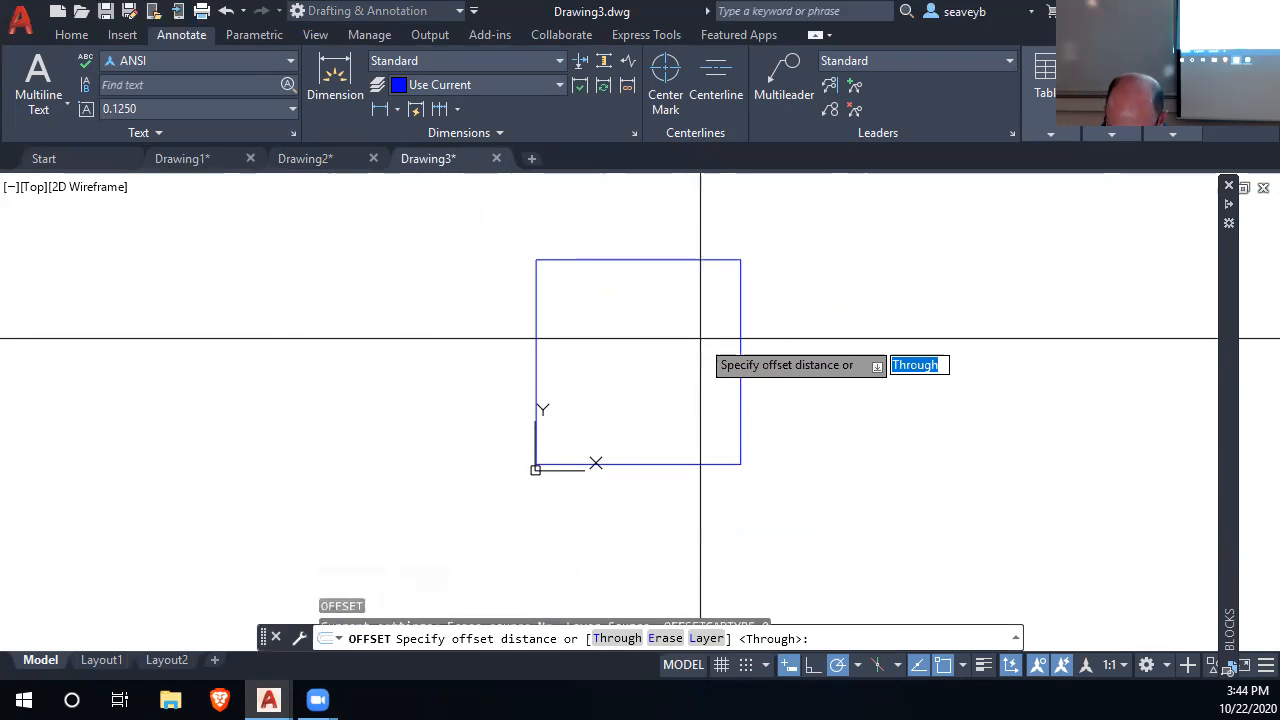
type(".25")
key("Return")
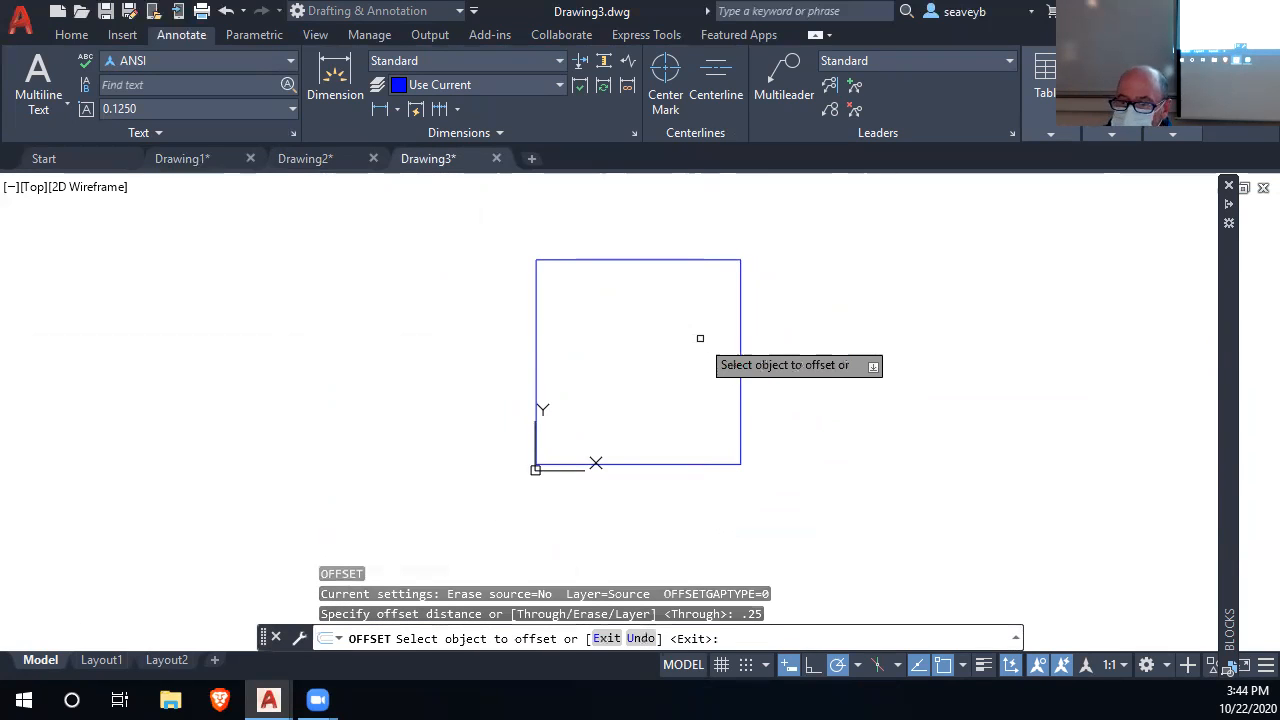
left_click(741, 350)
left_click(762, 325)
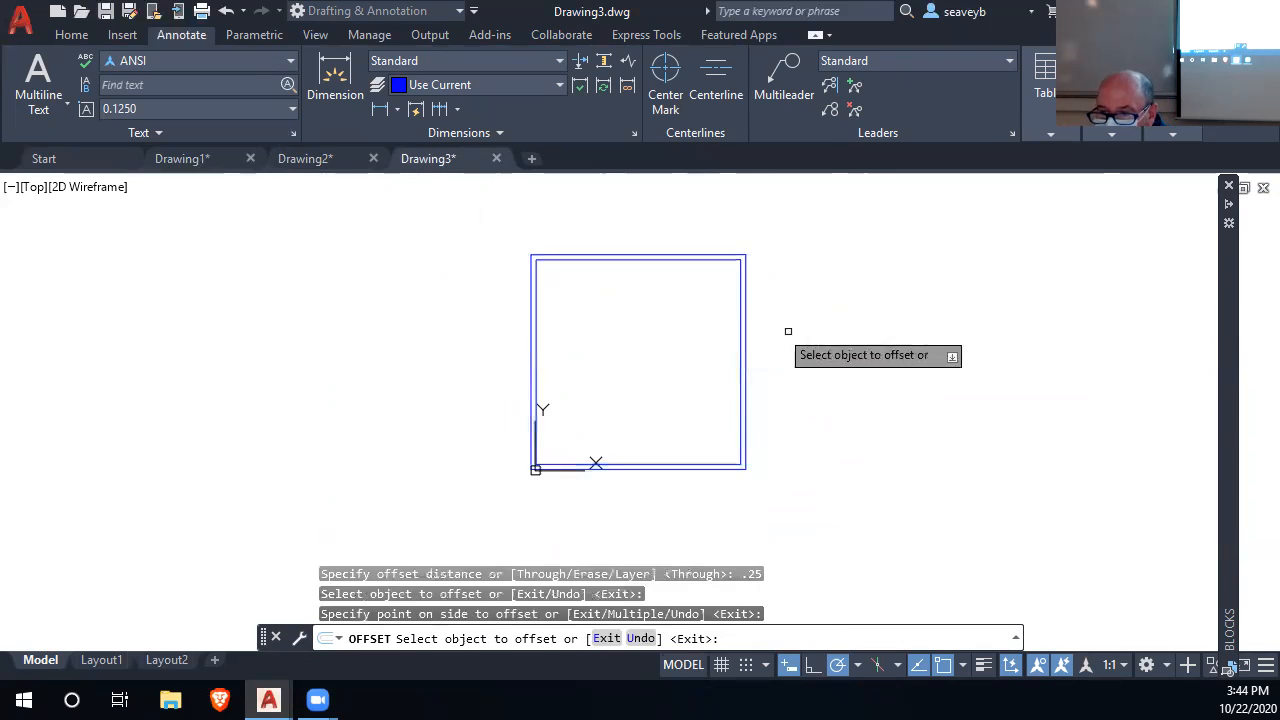
right_click(808, 366)
left_click(828, 325)
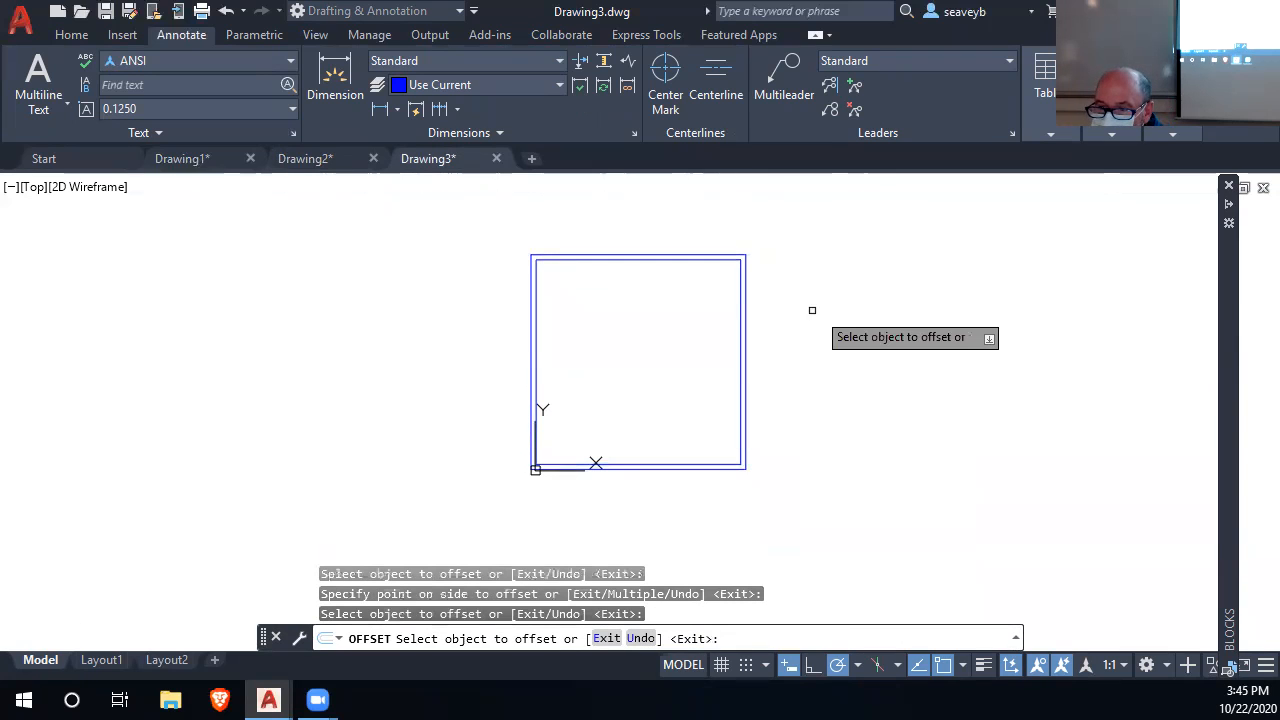
key("Return")
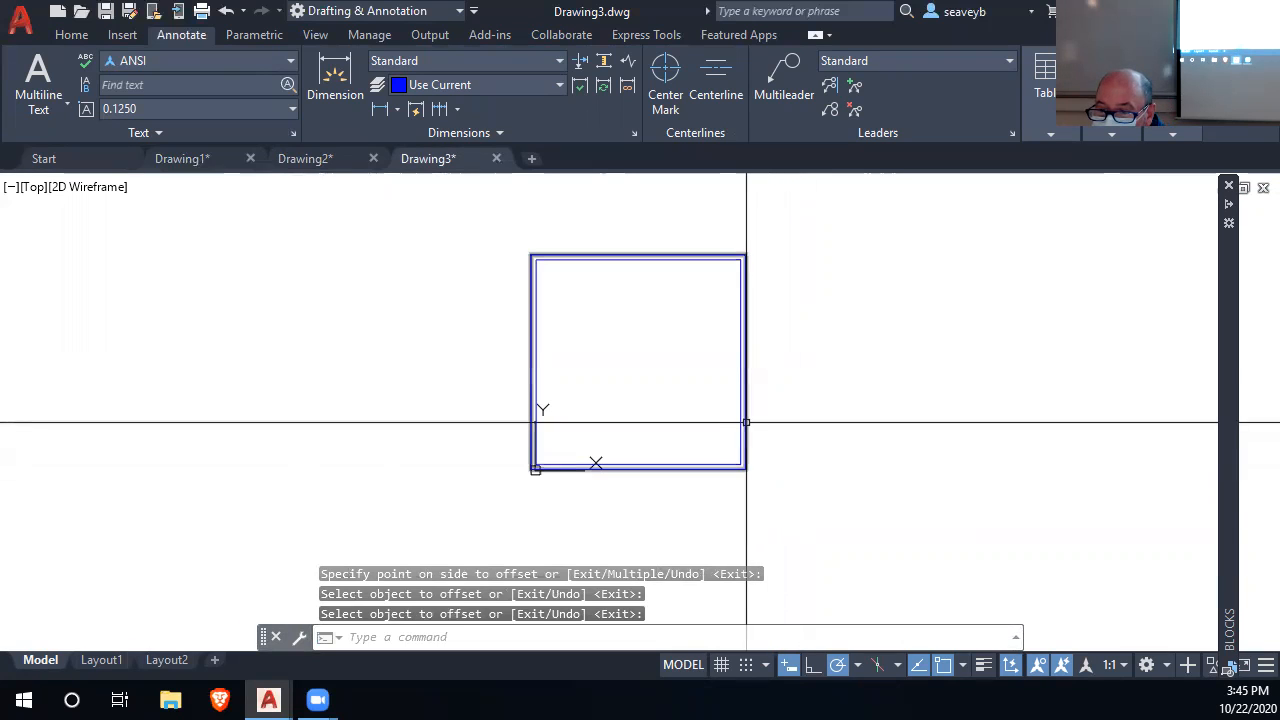
Rotate a copy of both squares 45° about their common center, keeping the originals
left_click(757, 490)
left_click(711, 420)
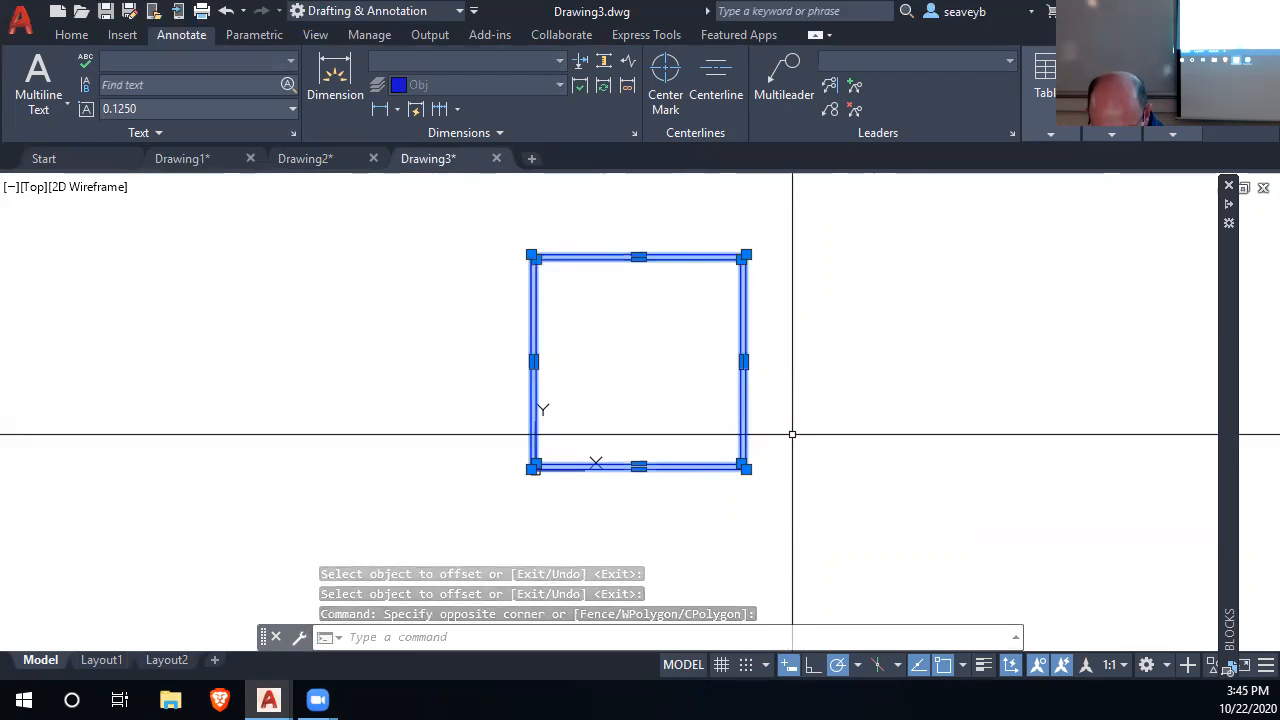
type("ro")
key("Return")
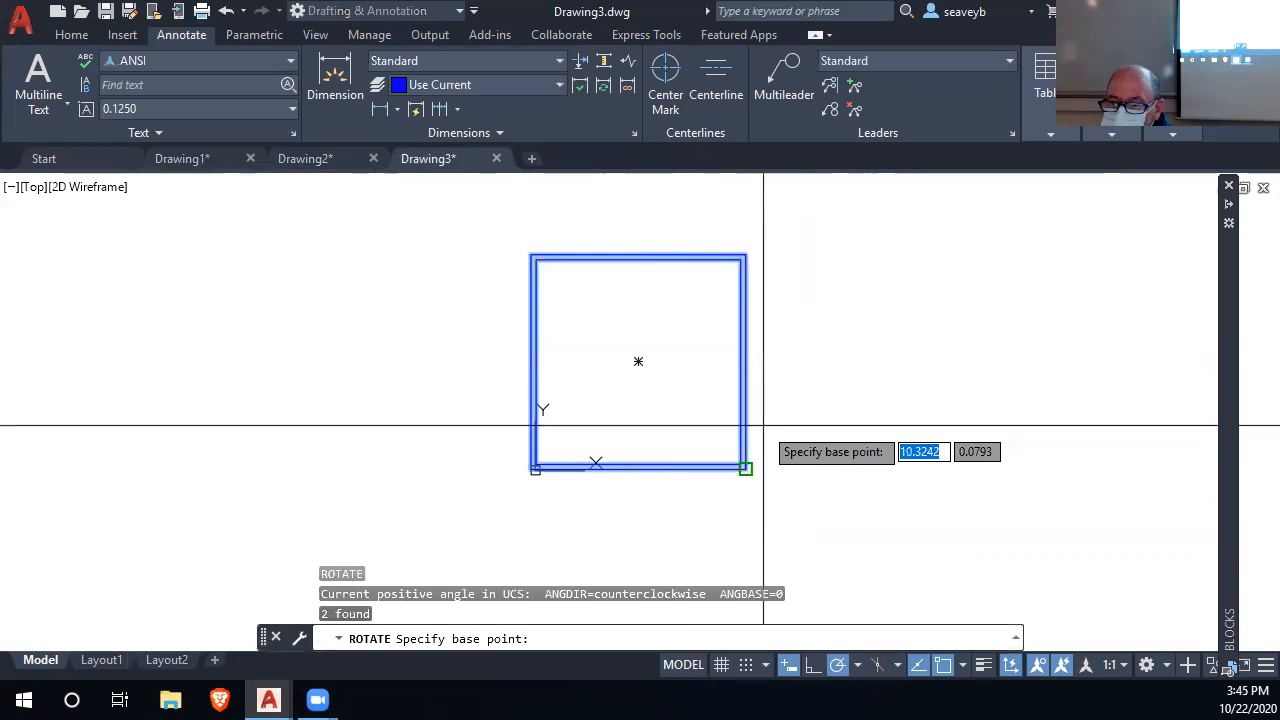
left_click(638, 361)
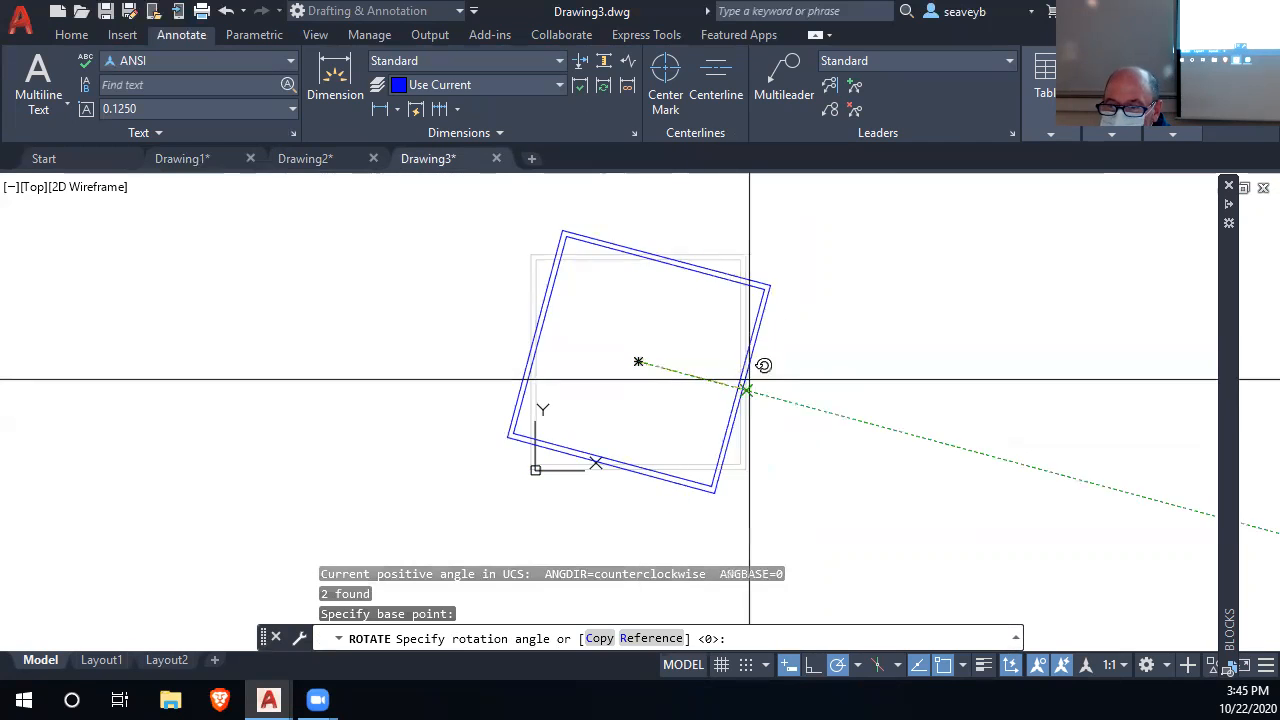
type("c")
key("Return")
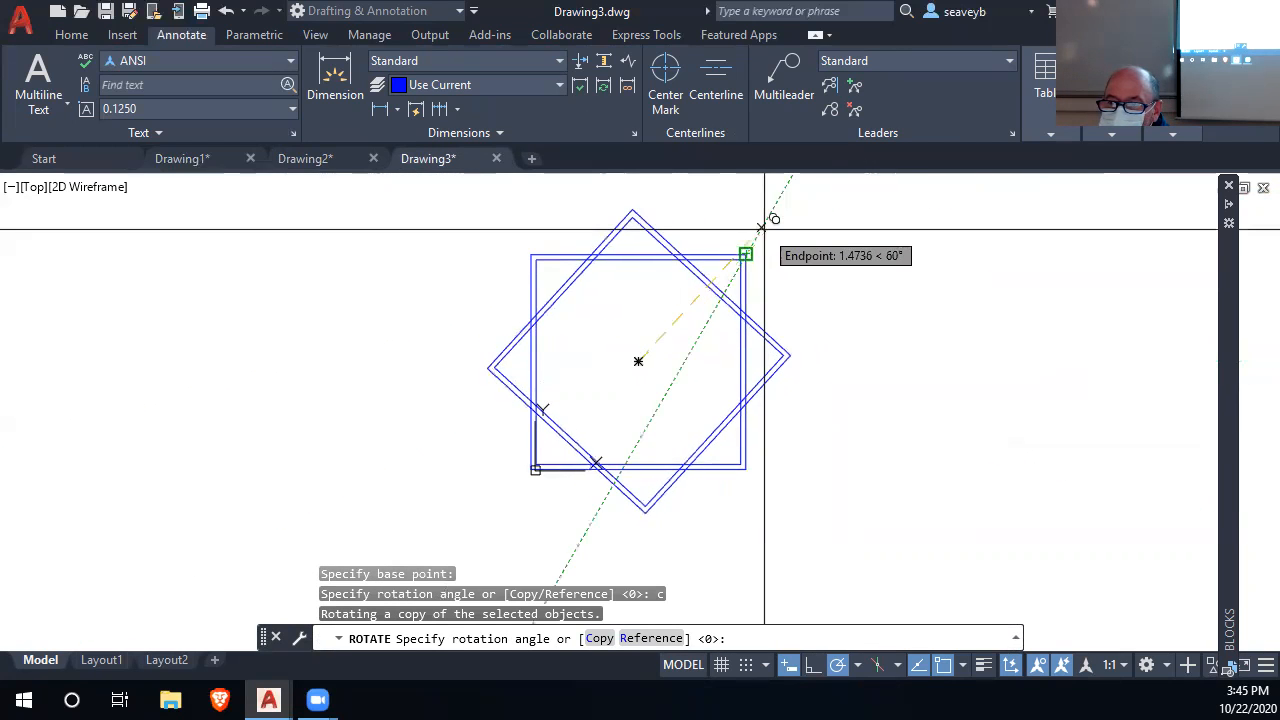
left_click(771, 230)
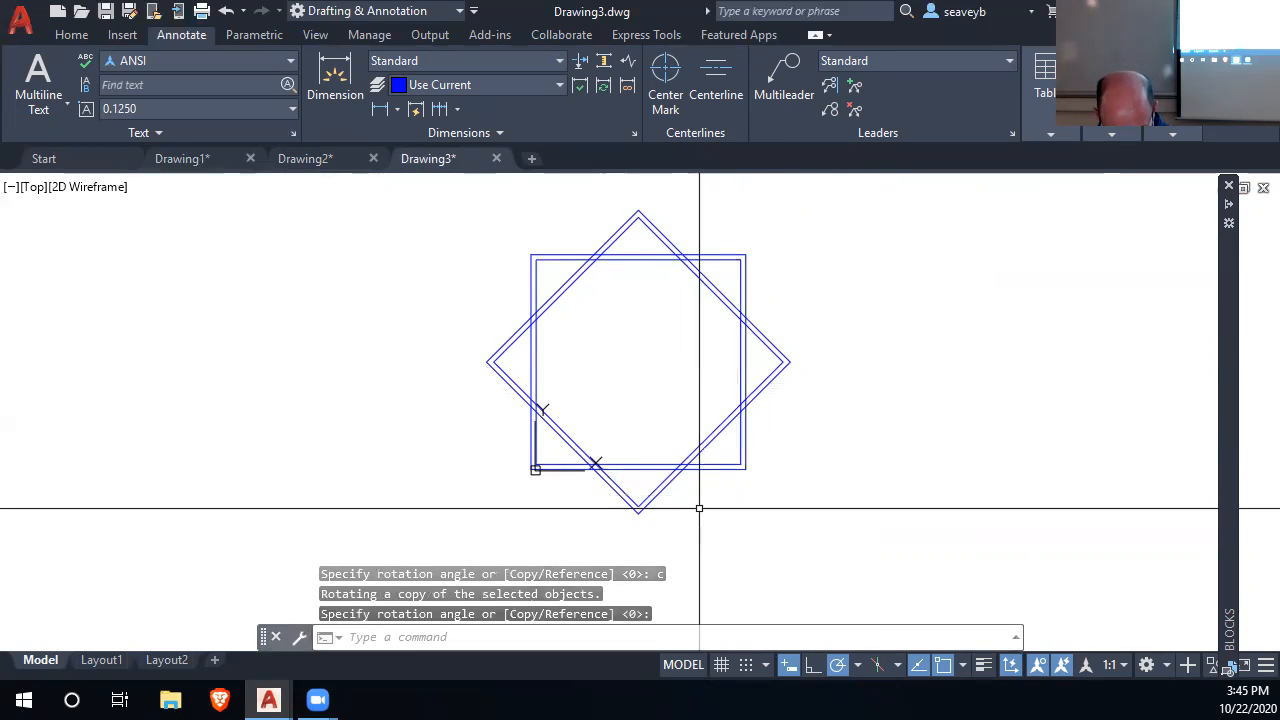
Draw a six-sided polygon at the center of the squares, circumscribed about a circle of radius 0.5
scroll(660, 411, "up", 2)
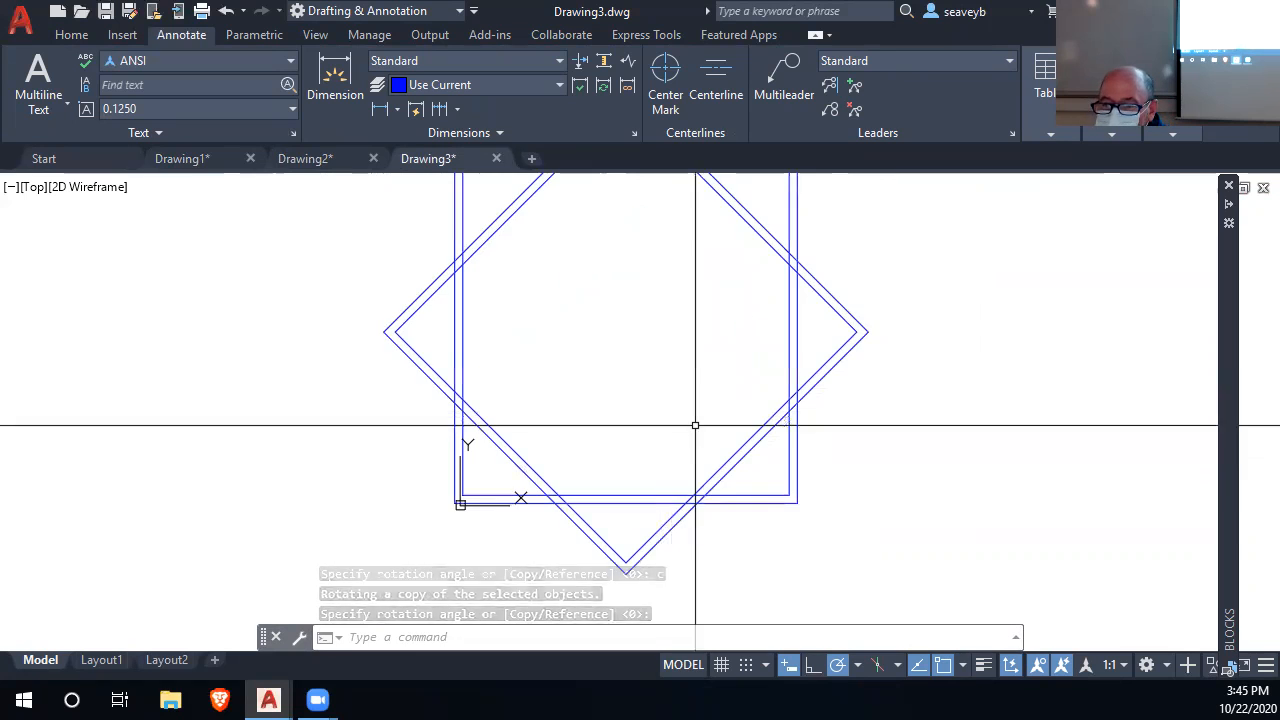
middle_click_drag(694, 427, 767, 493)
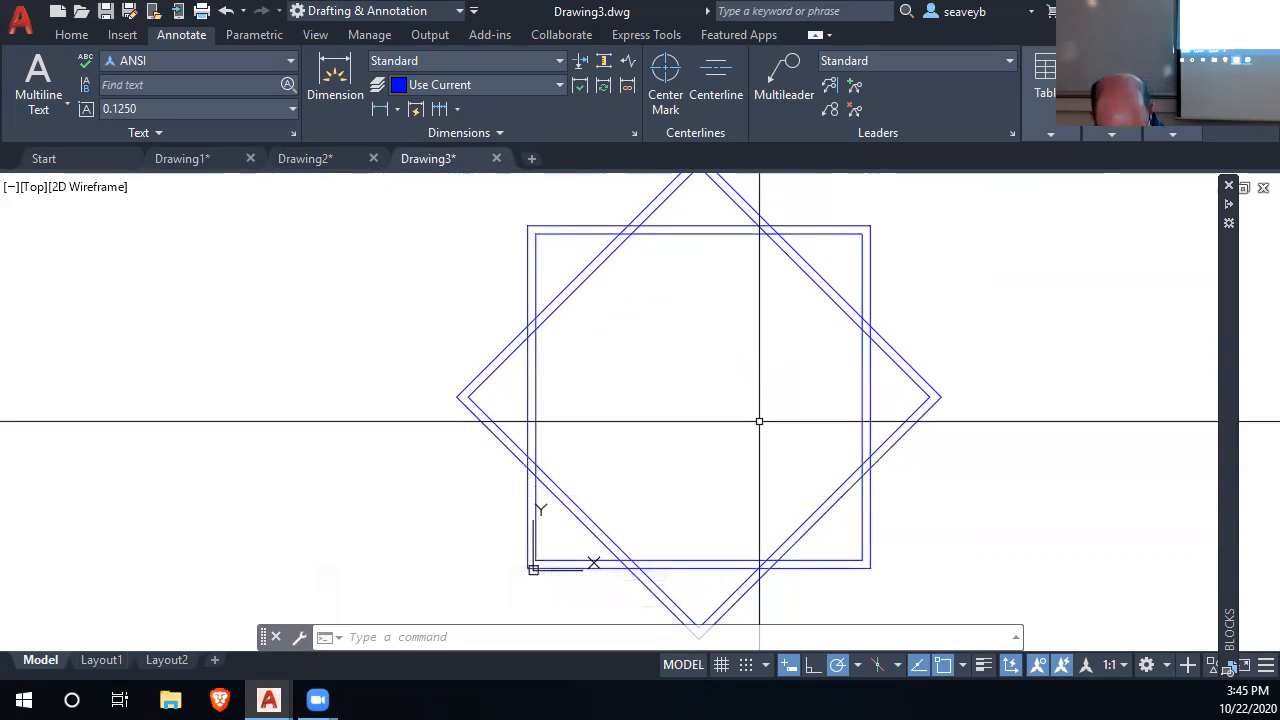
type("pol")
key("Return")
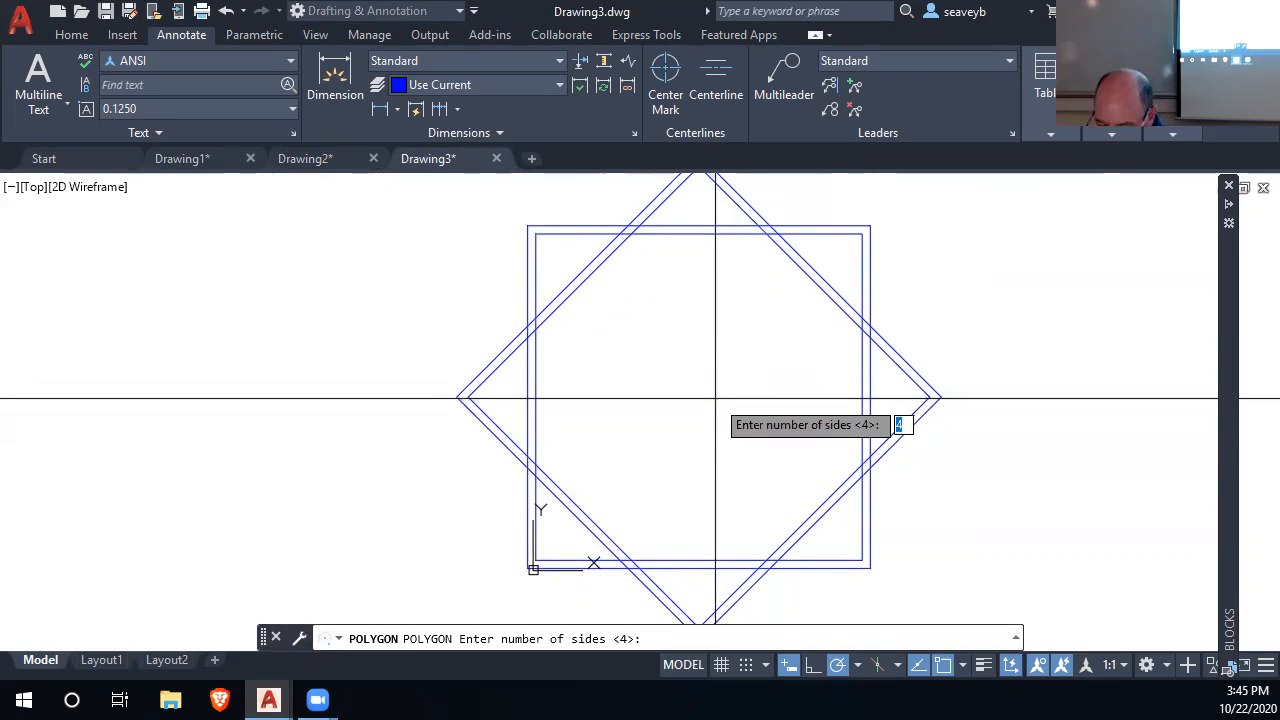
type("6")
key("Return")
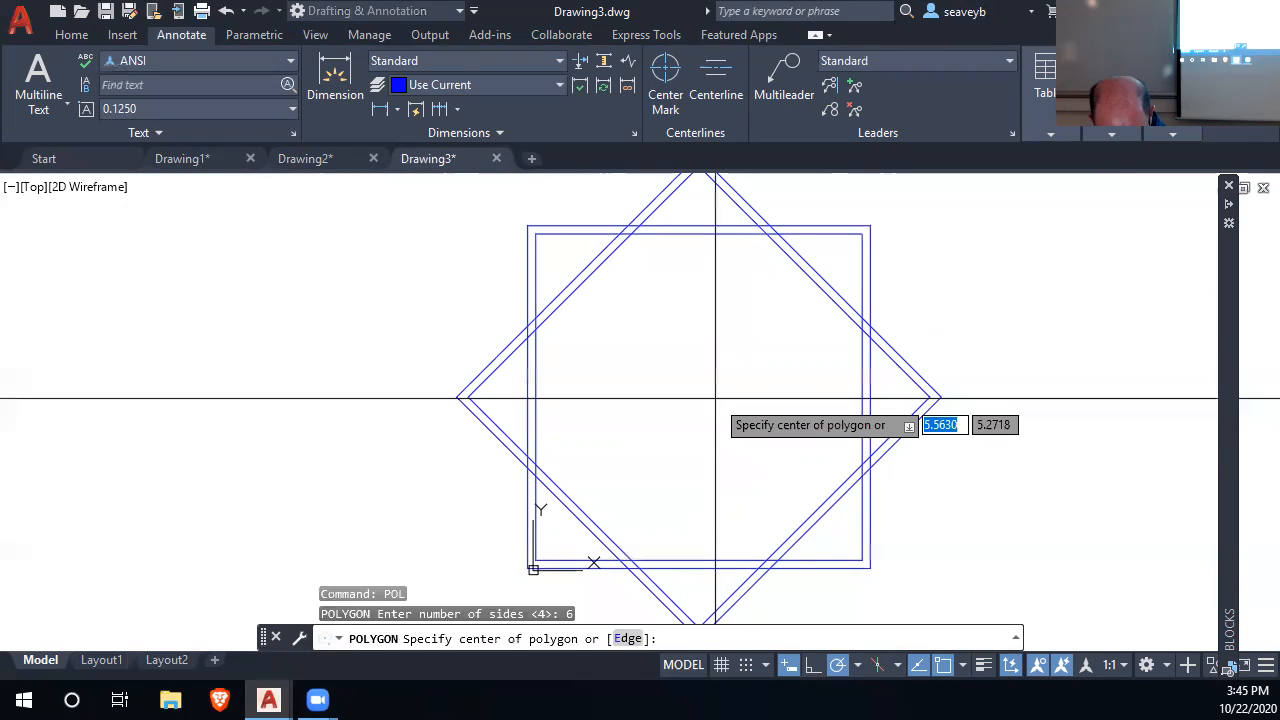
left_click(699, 396)
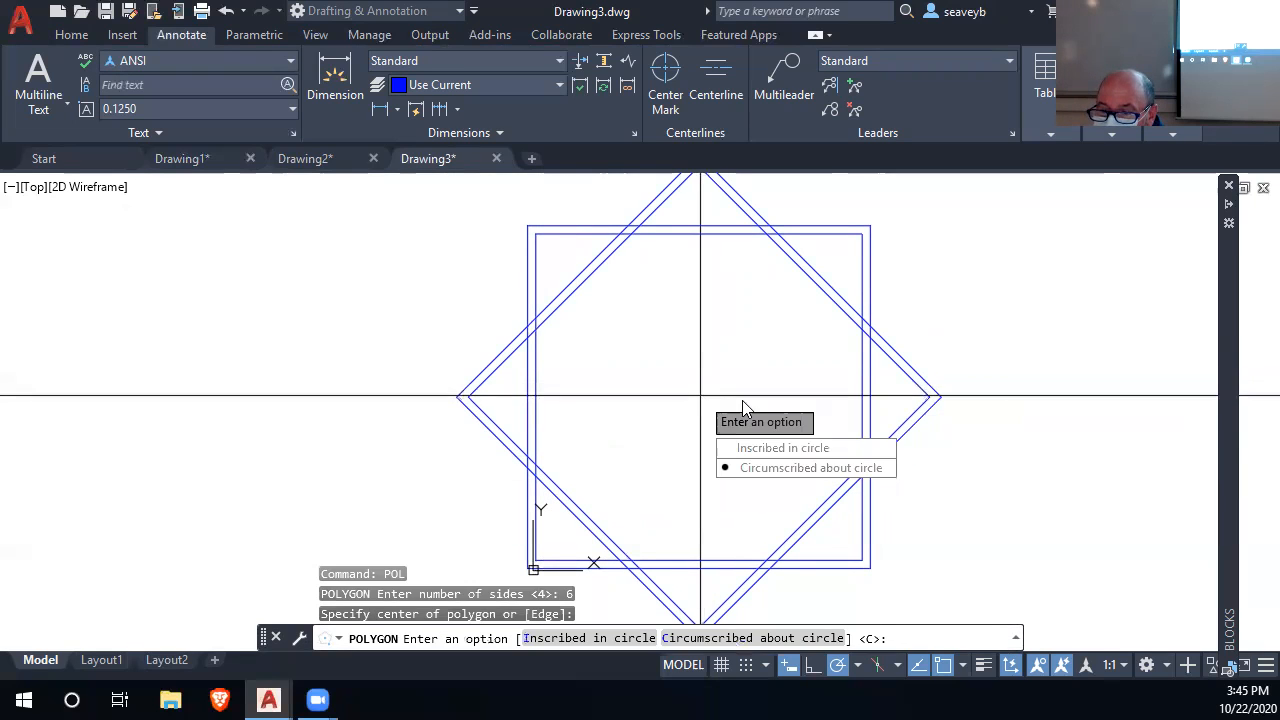
left_click(800, 466)
type(".5")
key("Return")
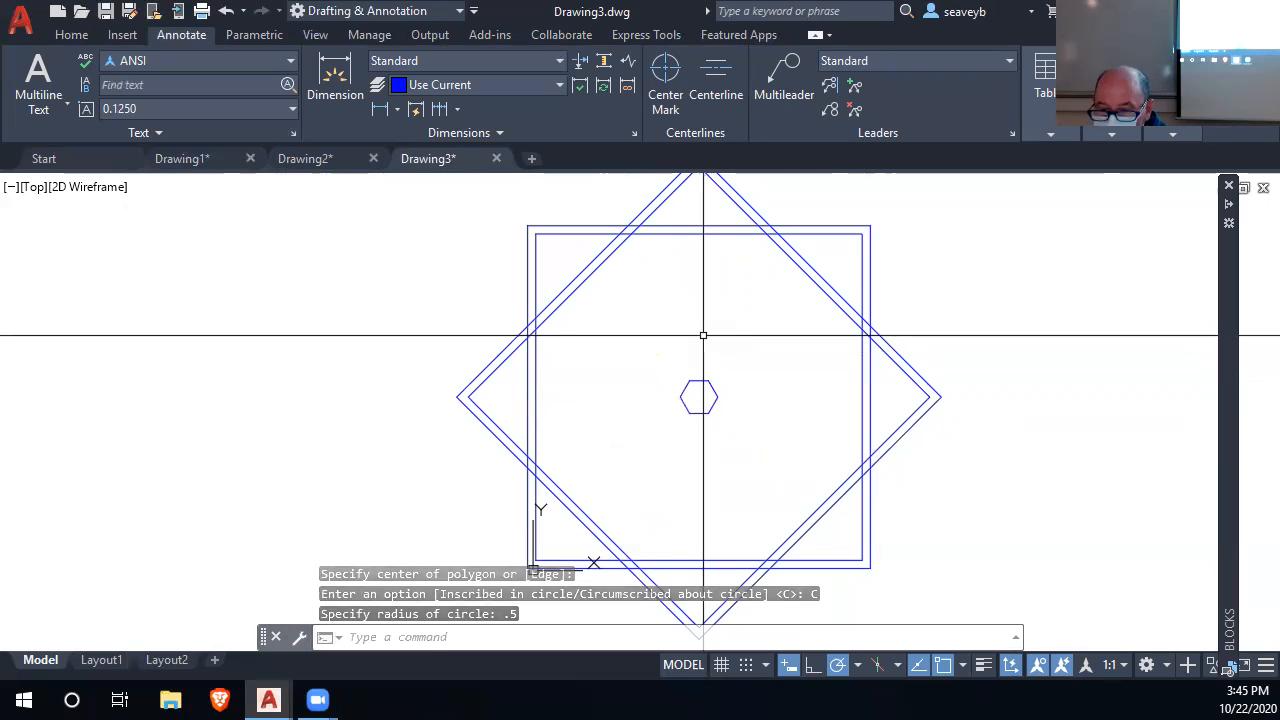
Draw a second hexagon on the same center, circumscribed about a circle of radius 0.75
key("Return")
key("Return")
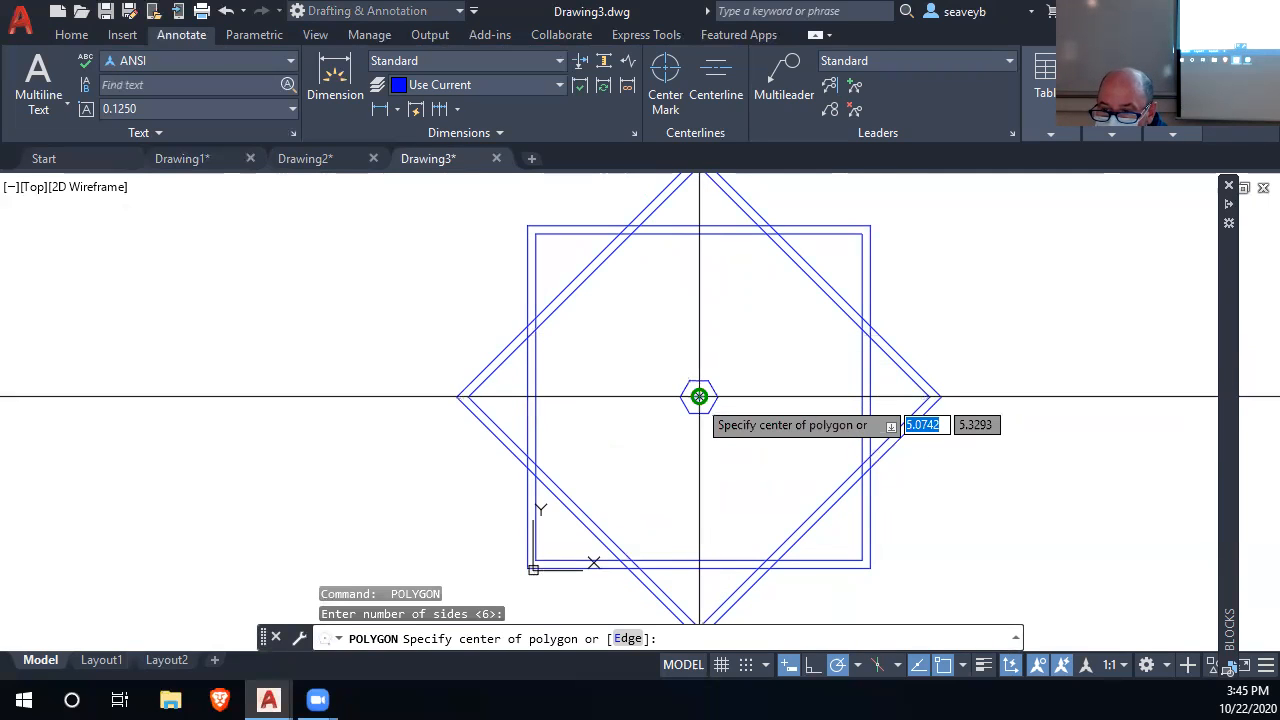
left_click(698, 397)
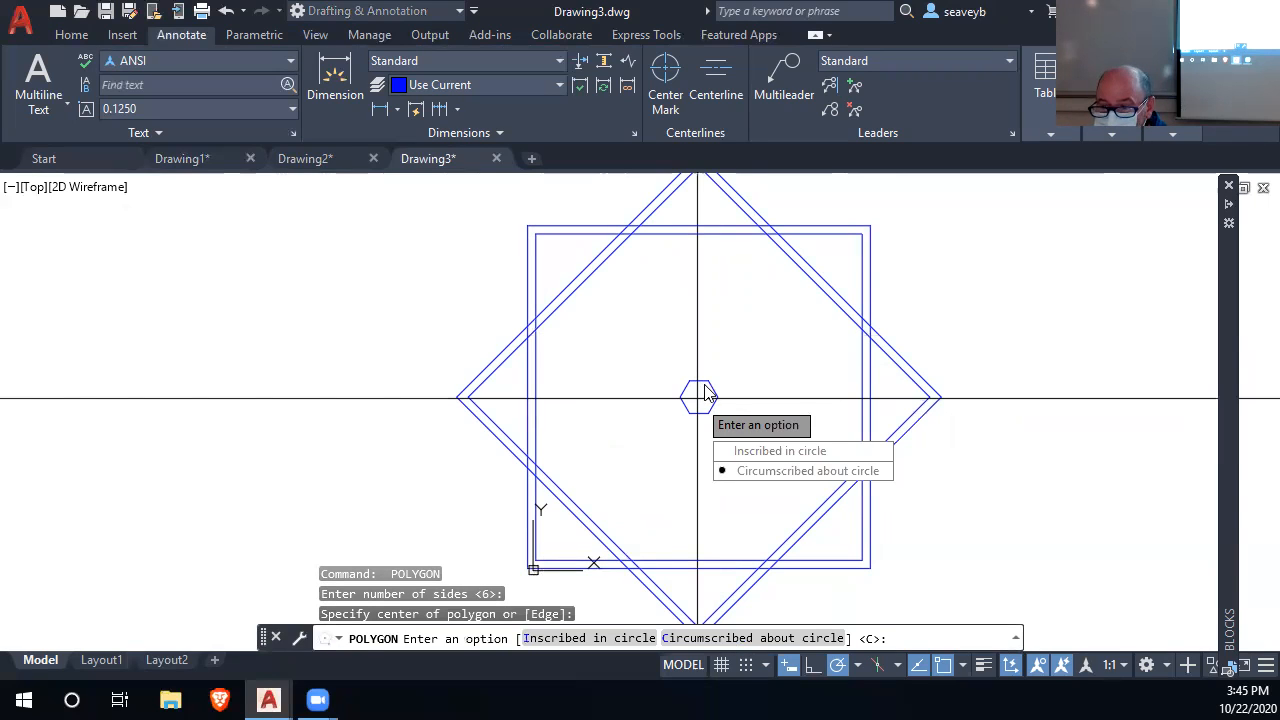
left_click(751, 471)
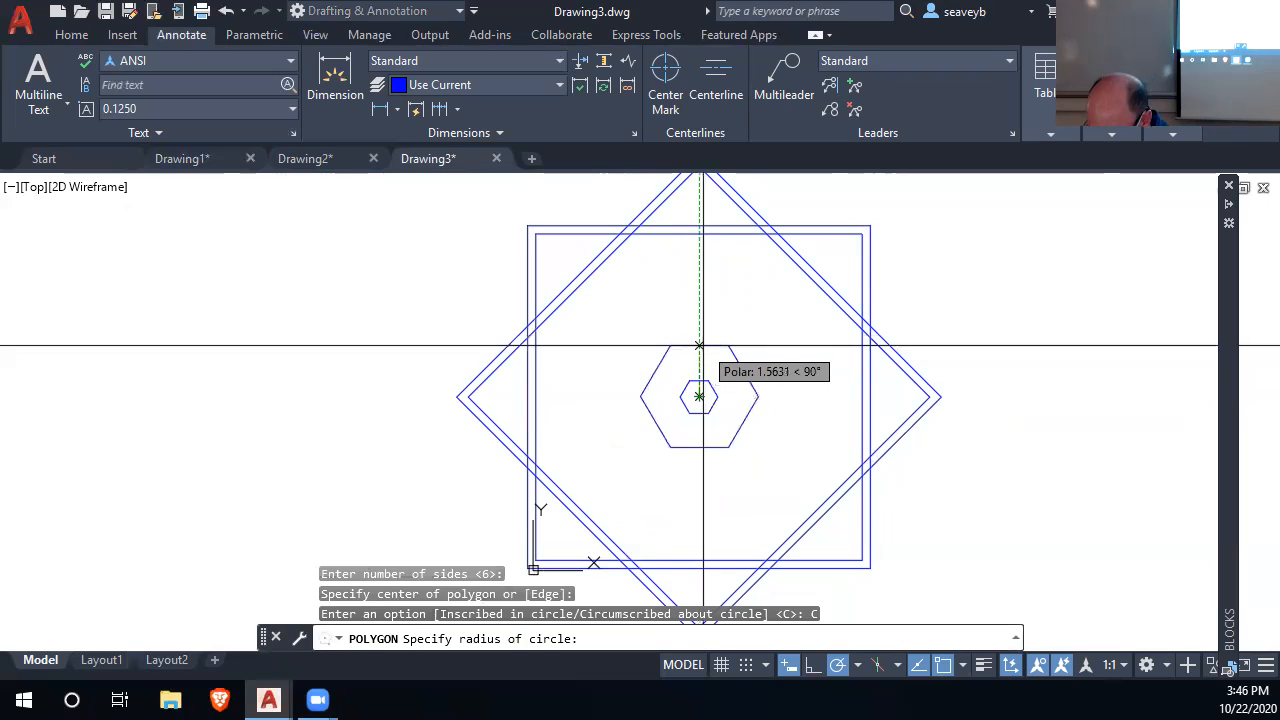
key("Return")
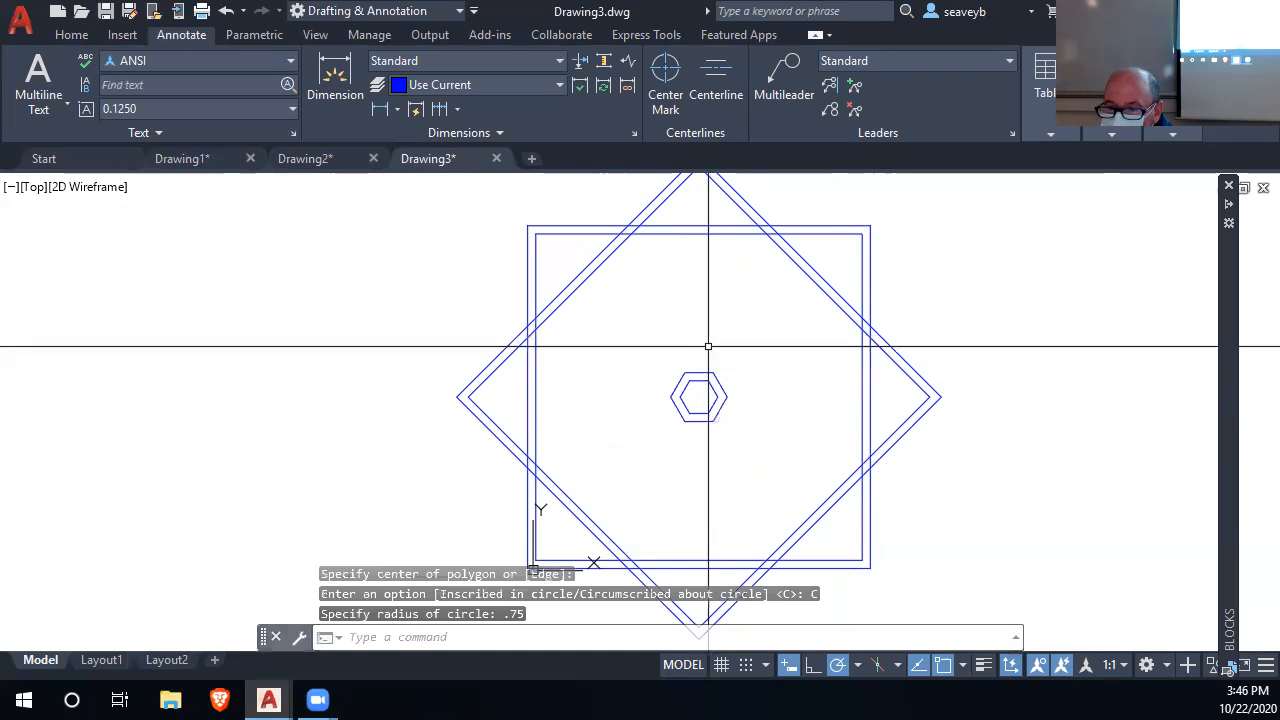
Rotate the outer hexagon 90° about its center so its points face up and down
left_click(711, 372)
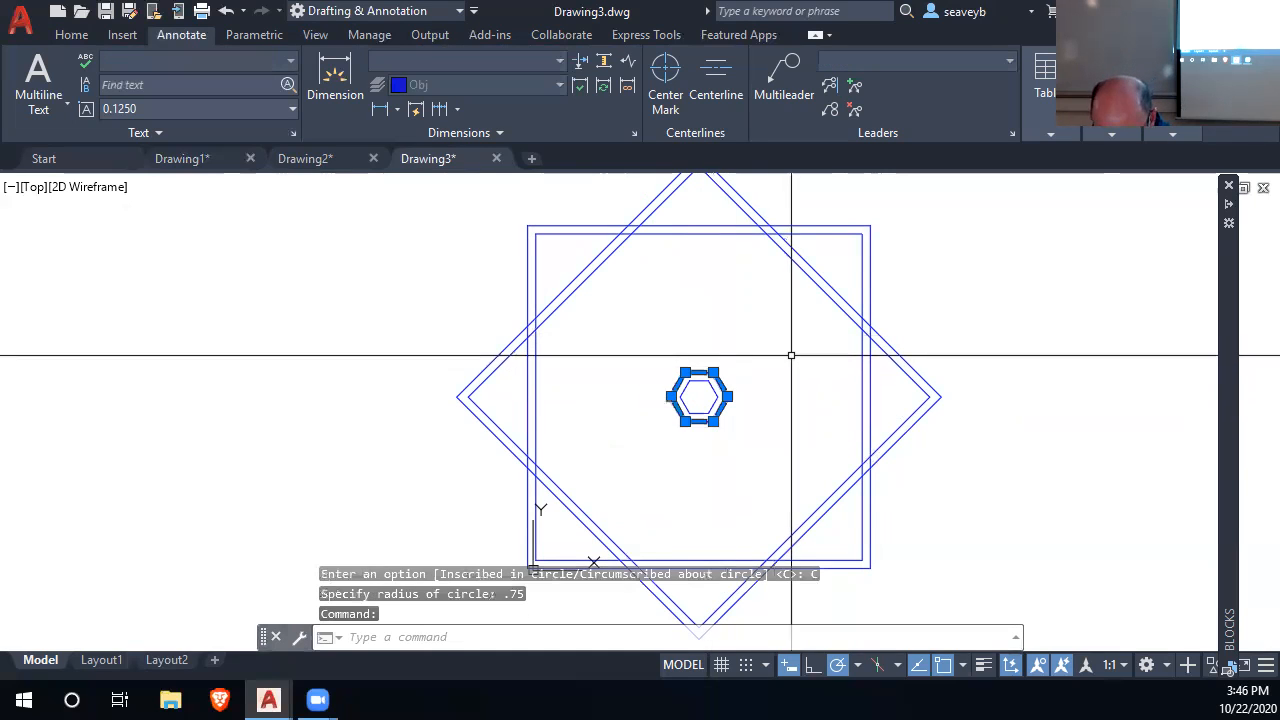
type("ro")
key("Return")
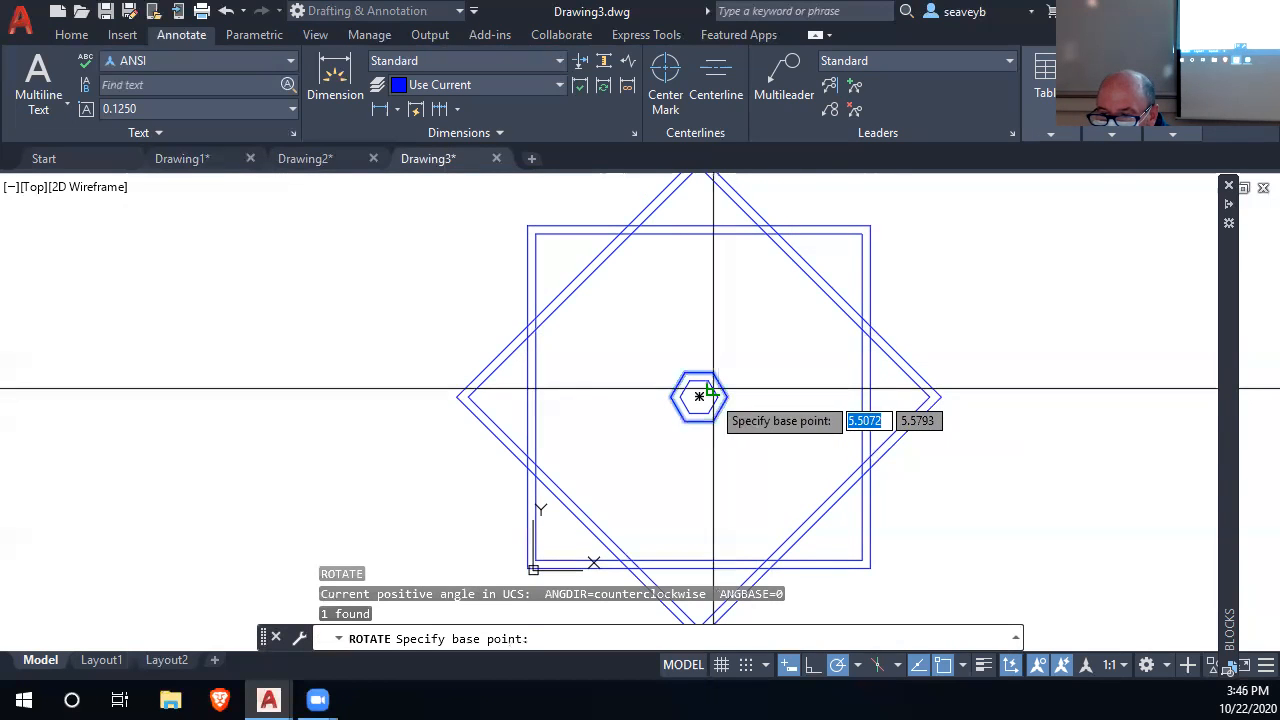
left_click(699, 397)
left_click(700, 310)
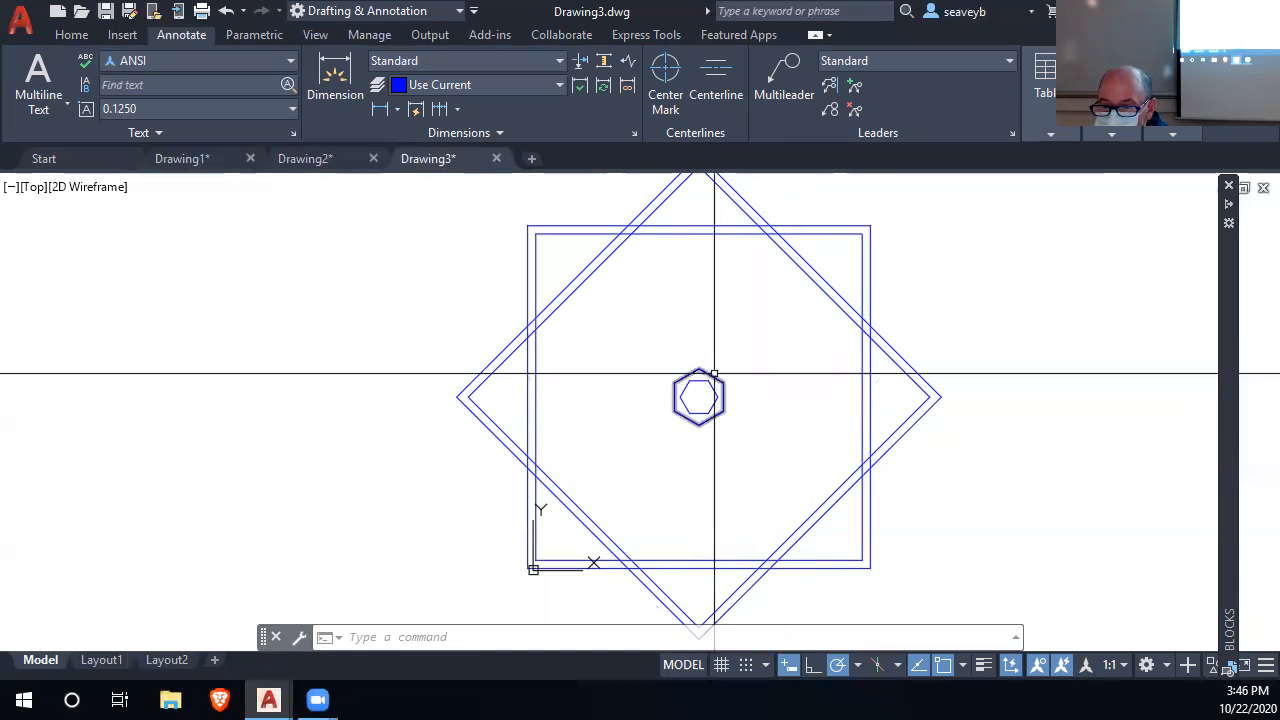
Copy both central hexagons from their common center 3.5 straight up and 3.5 straight left
left_click(655, 350)
left_click(744, 438)
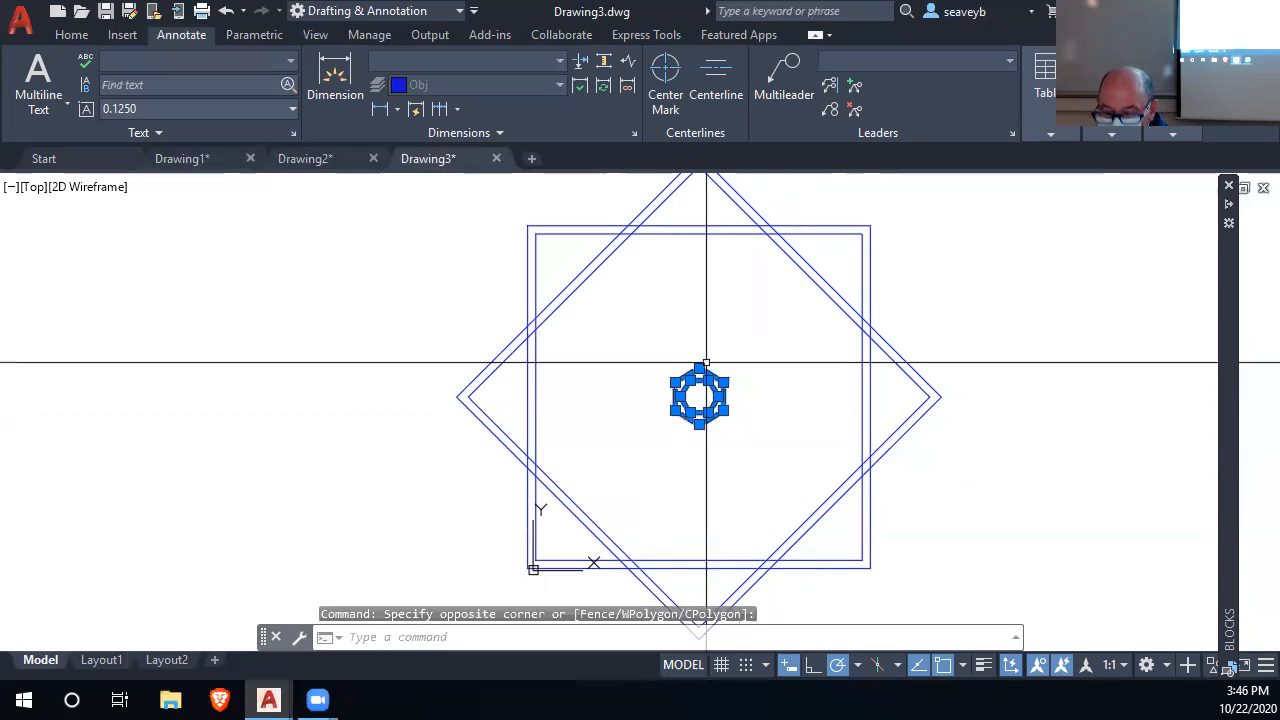
type("co")
key("Return")
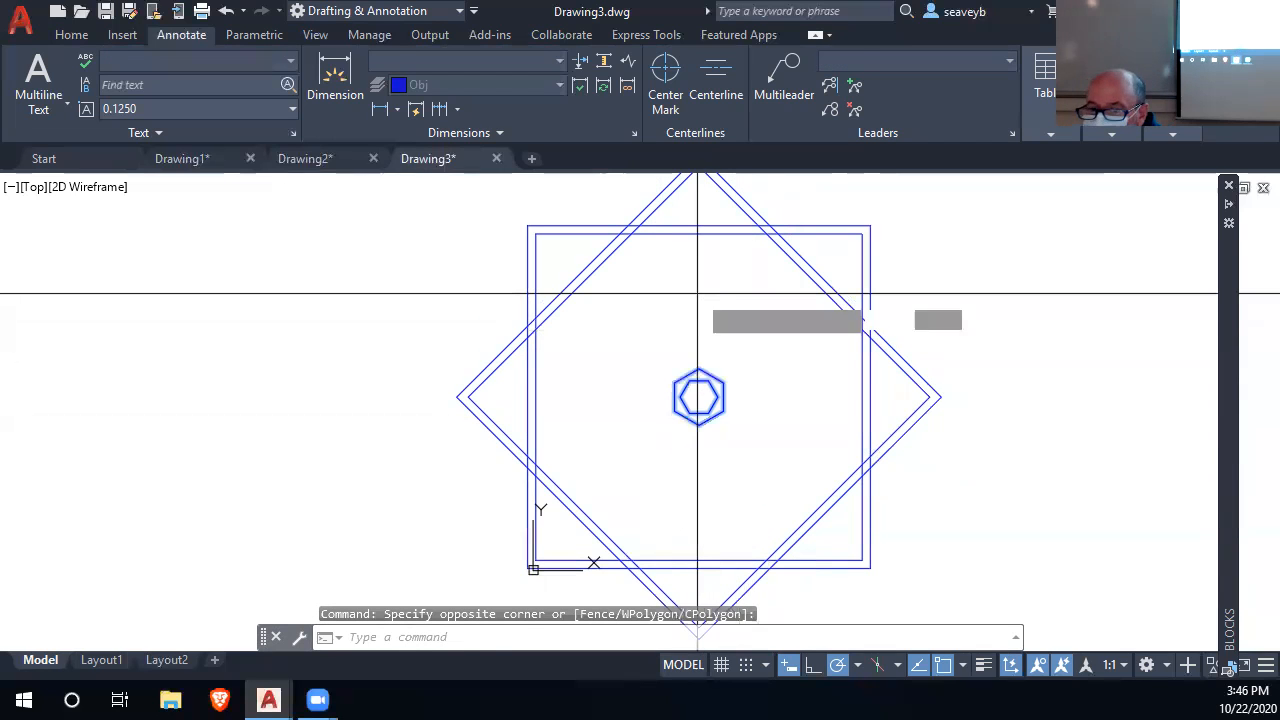
left_click(699, 397)
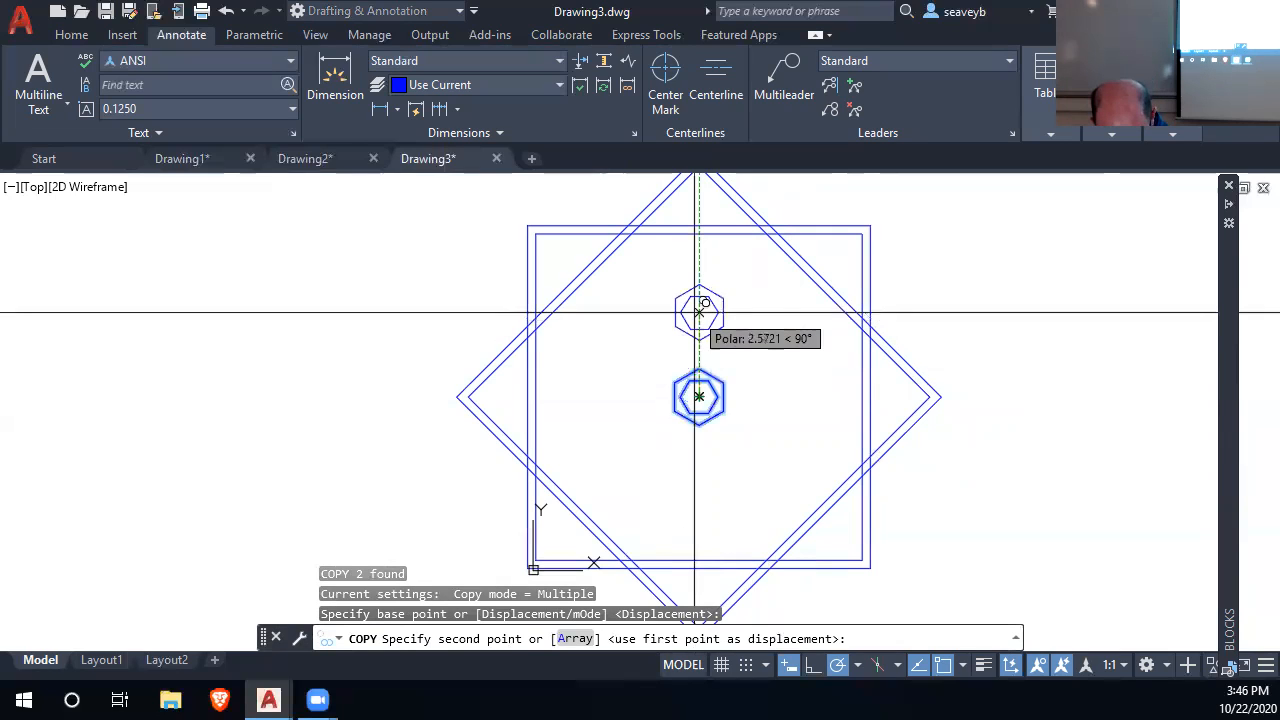
type("3.")
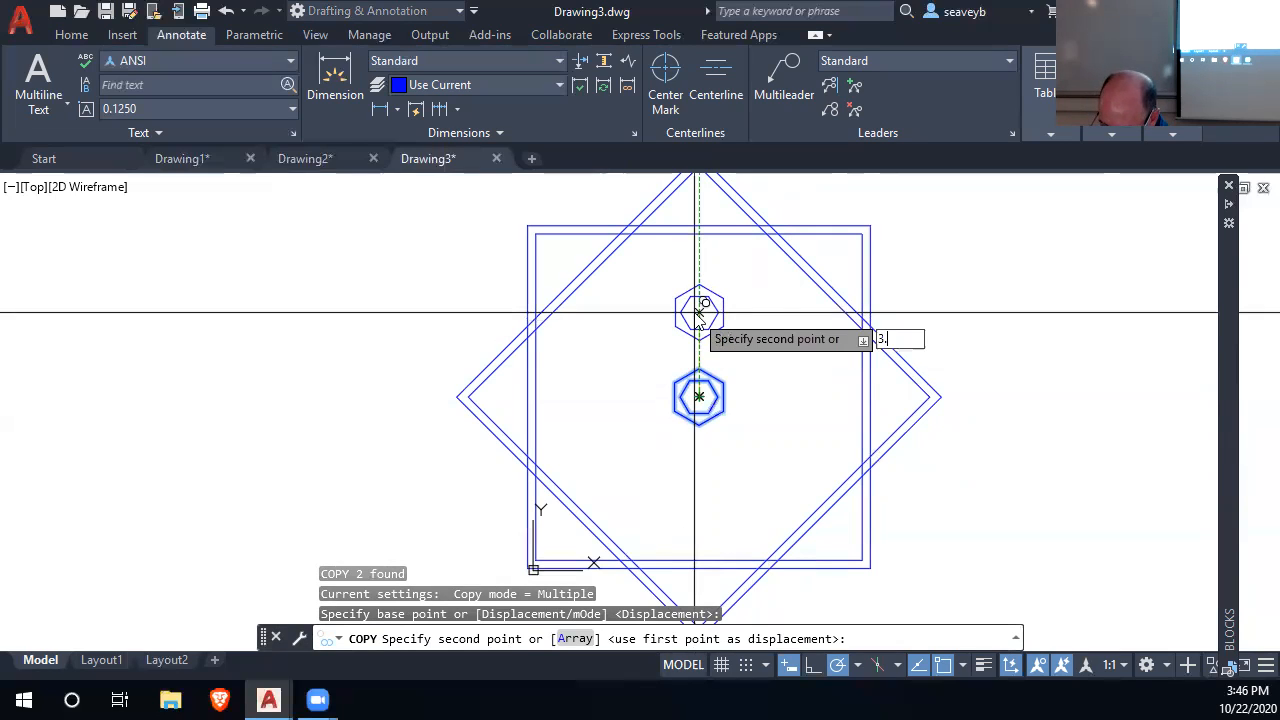
key("Return")
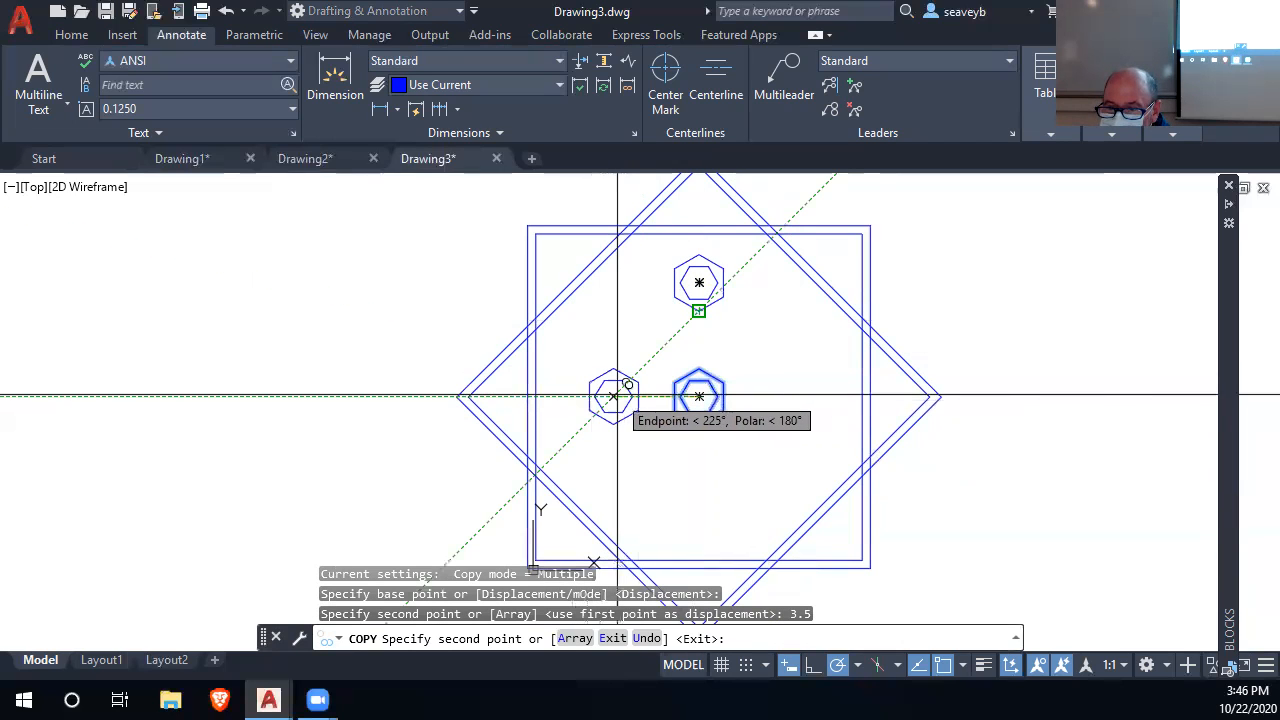
scroll(620, 397, "up", 4)
type("3.5")
key("Return")
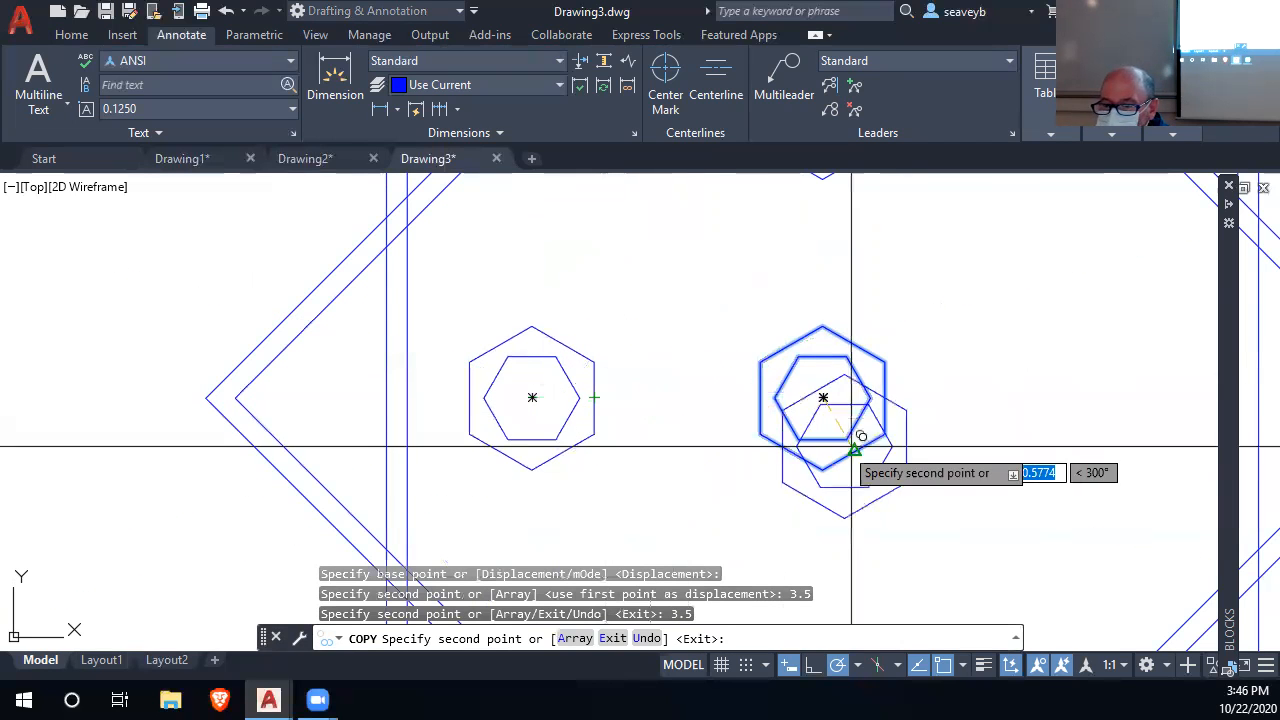
Place two more copies of the hexagon pair, 3.5 straight below and 3.5 straight right of the center
scroll(851, 449, "down", 4)
middle_click_drag(806, 426, 757, 343)
scroll(760, 395, "up", 2)
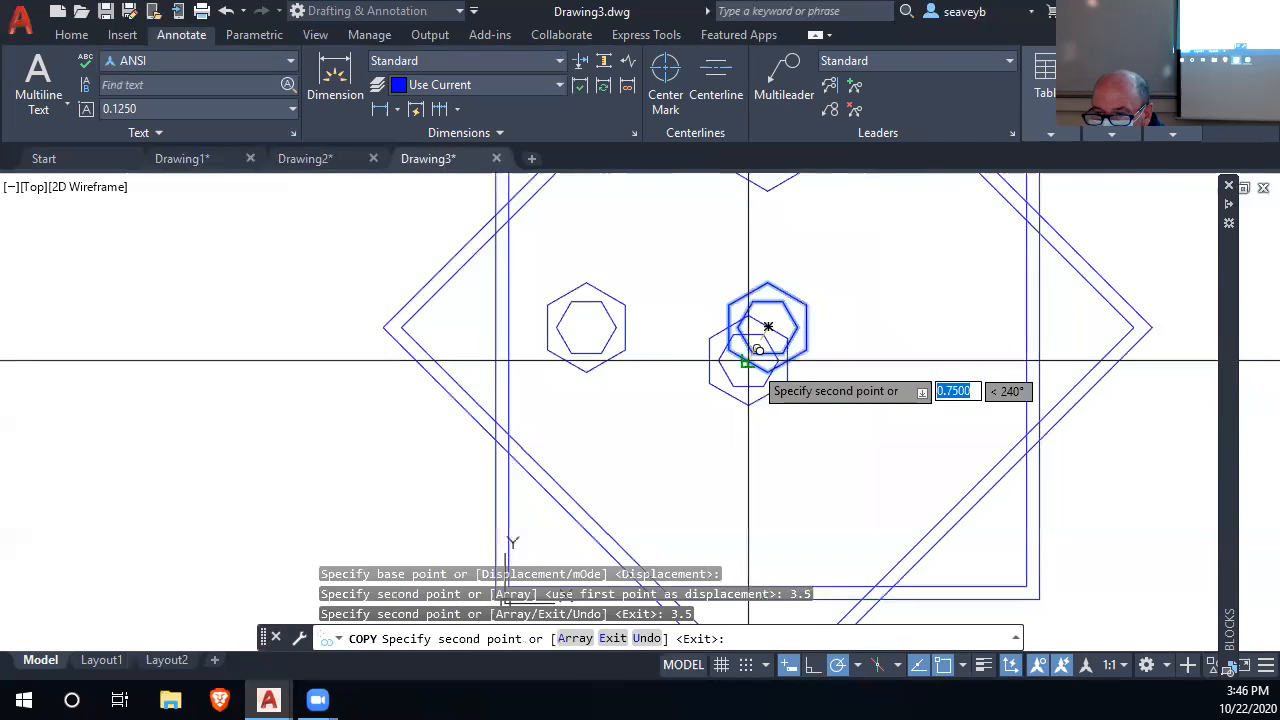
scroll(748, 360, "up", 2)
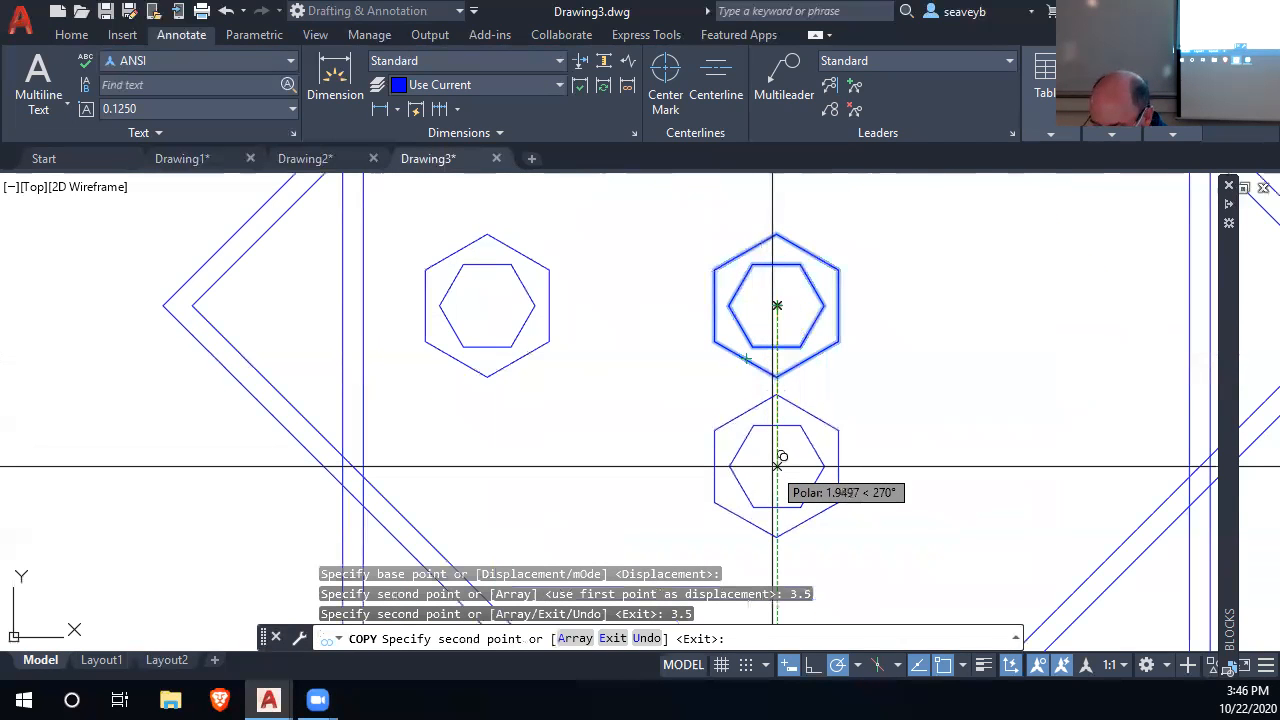
type("3.5")
key("Return")
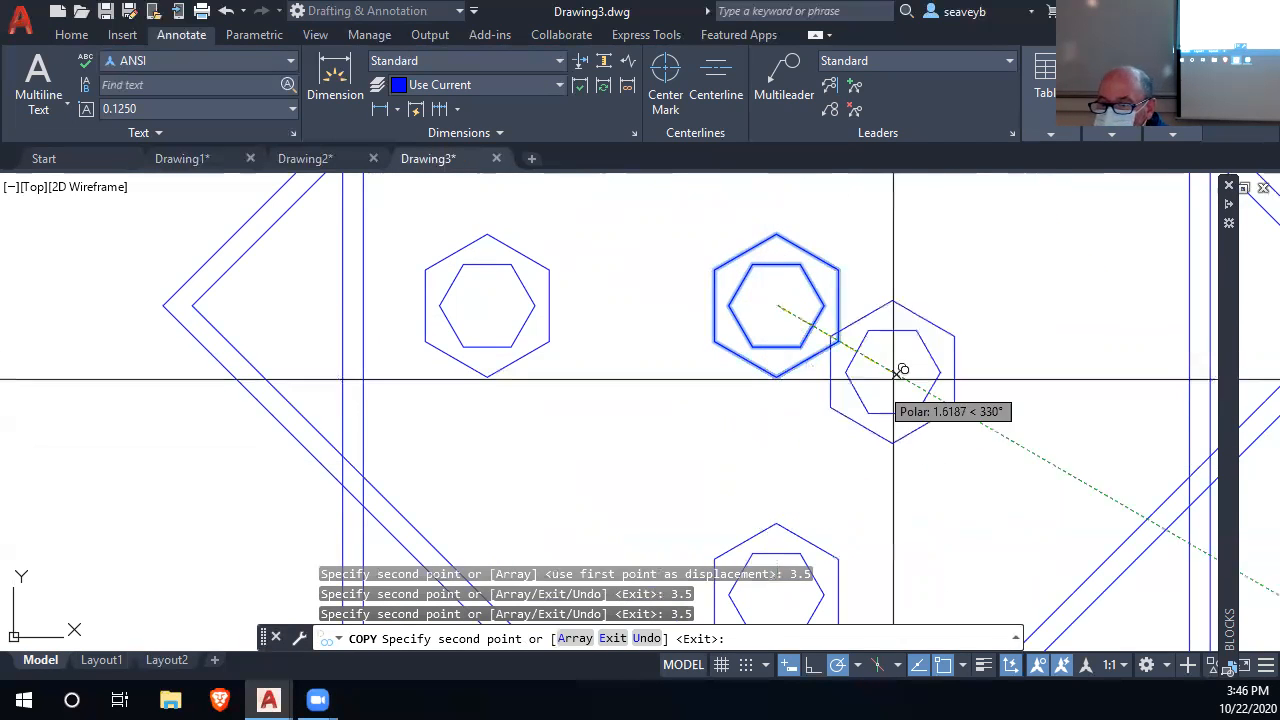
type("3.5")
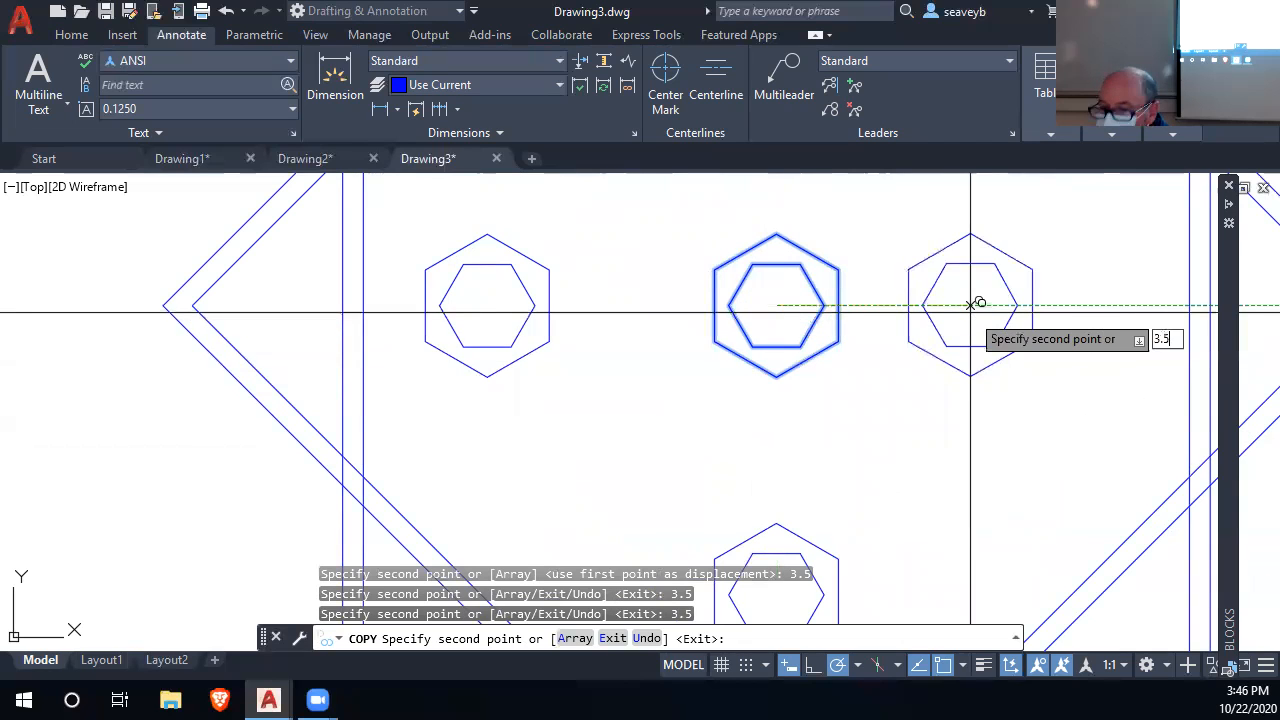
key("Return")
key("Return")
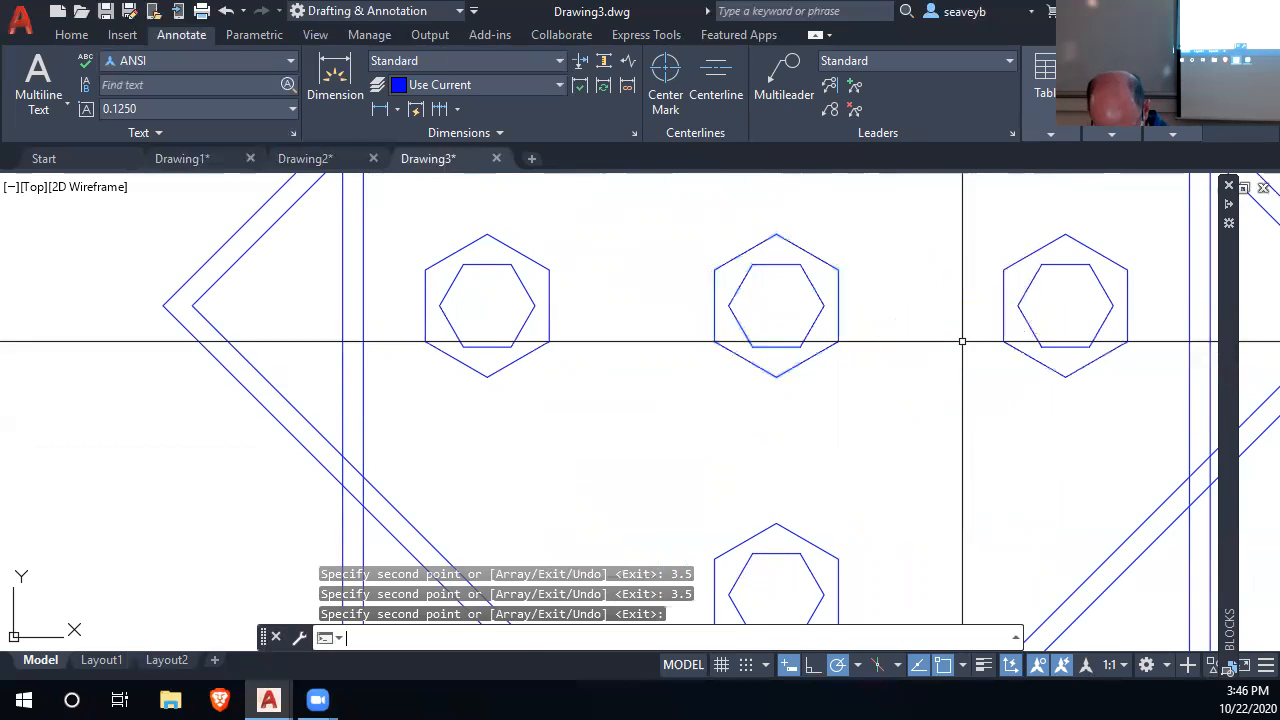
Make Cen the current layer and draw a circle from the middle hexagons' center through the left hexagon pair's center
scroll(962, 341, "down", 4)
mouse_move(913, 410)
middle_mouse_down()
mouse_move(818, 398)
mouse_move(812, 416)
middle_mouse_up()
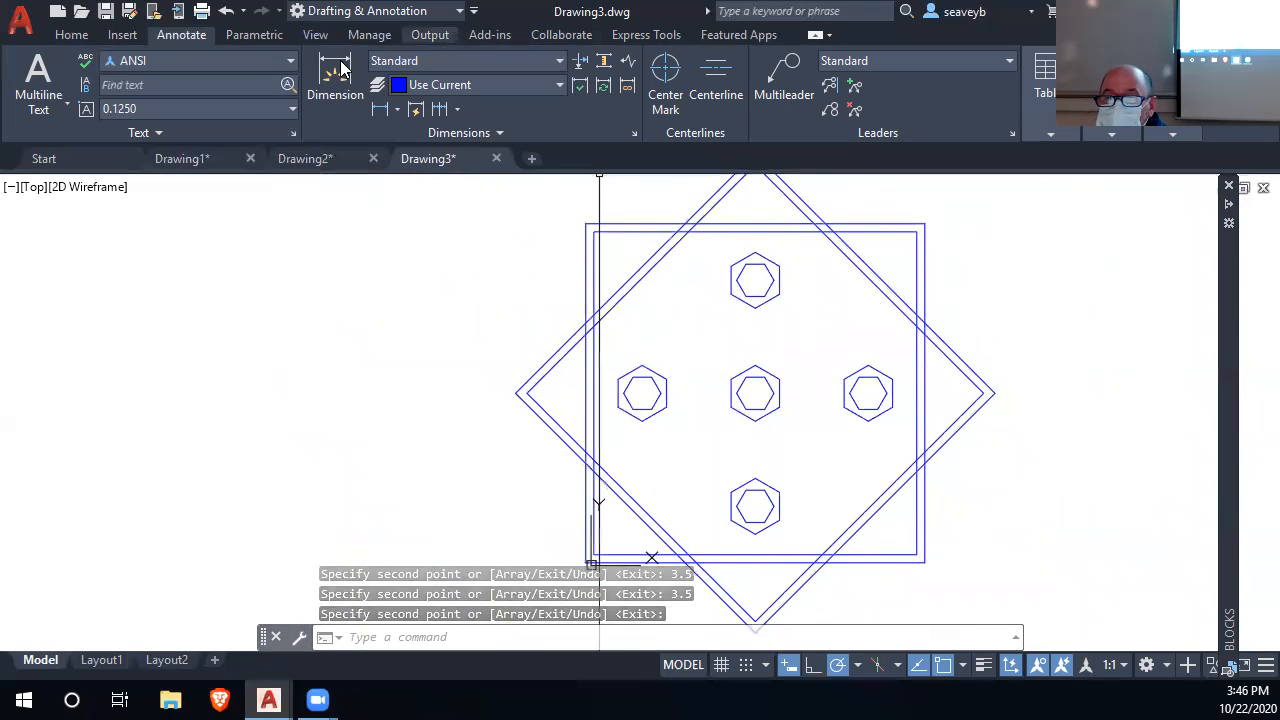
left_click(71, 34)
left_click(694, 64)
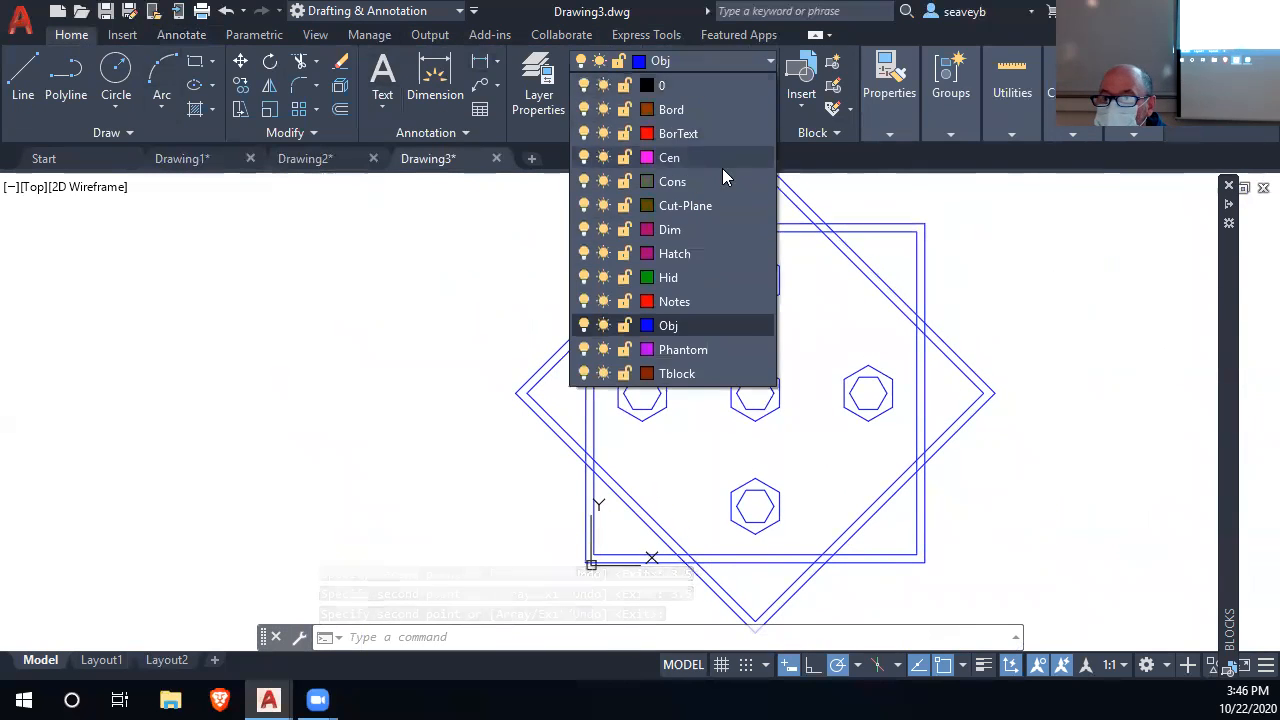
left_click(700, 170)
type("c")
key("Return")
left_click(755, 392)
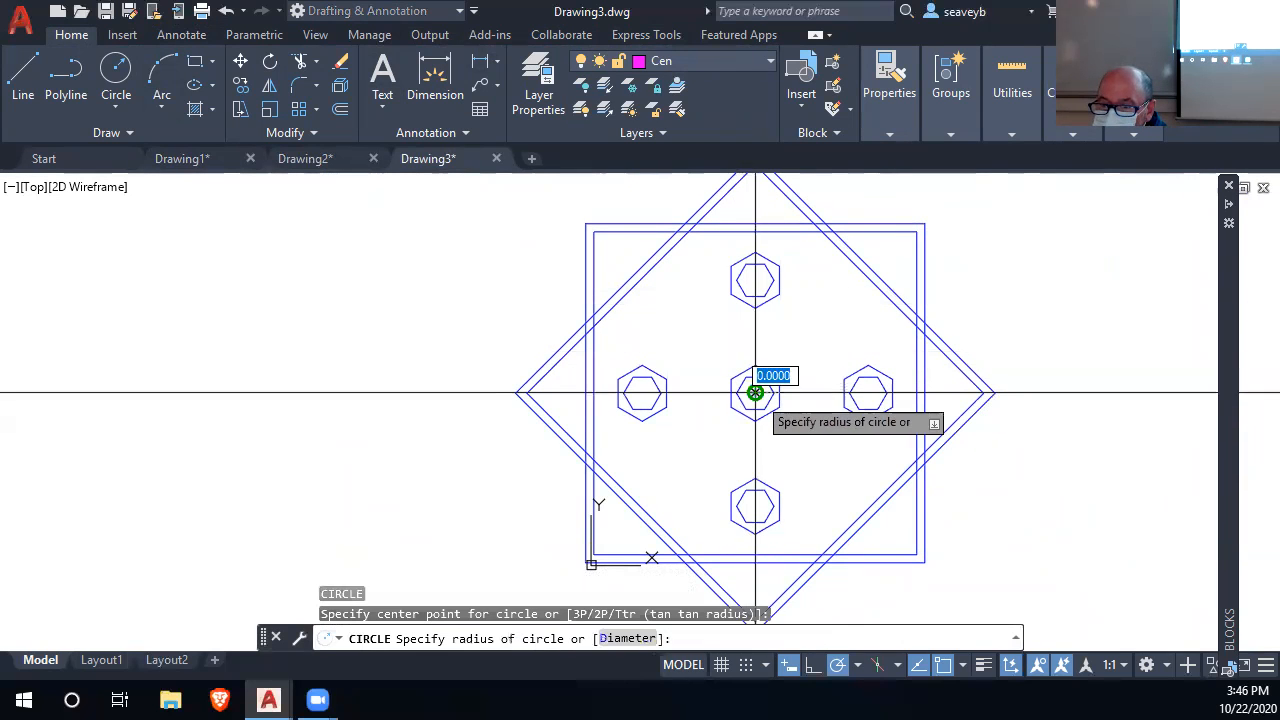
left_click(642, 392)
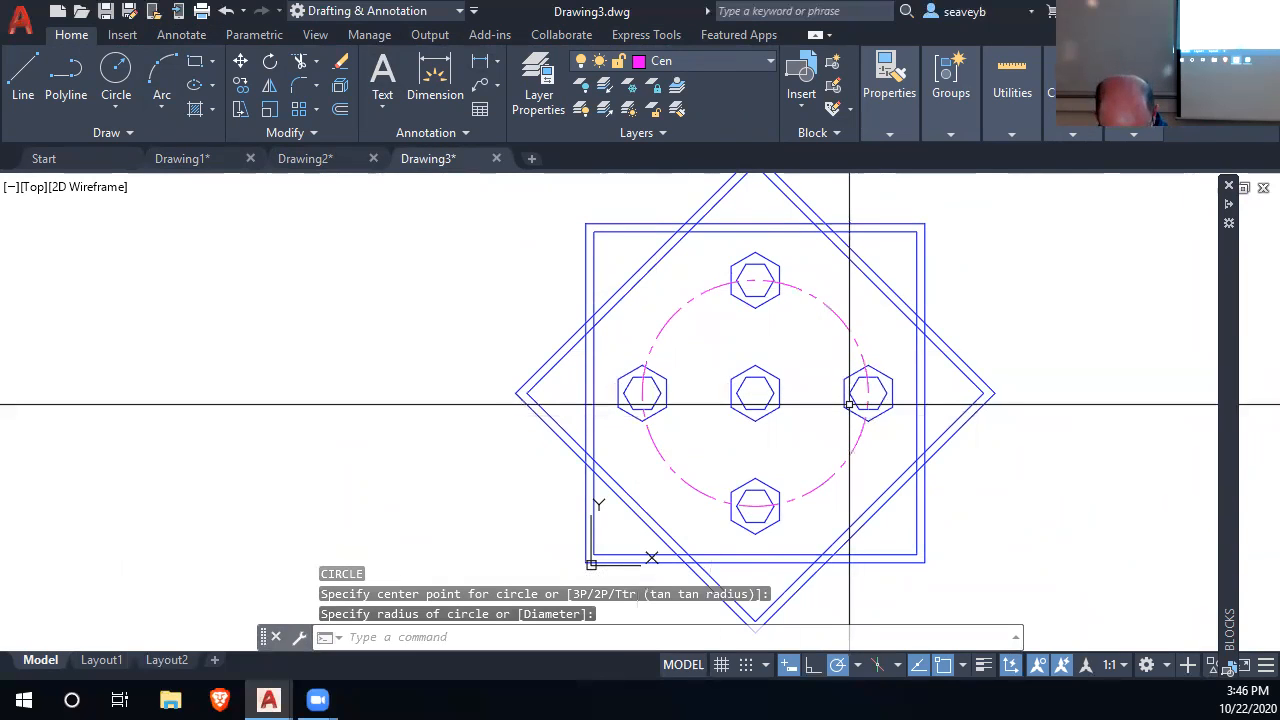
Check the global linetype scale factor and keep its current value
type("lts")
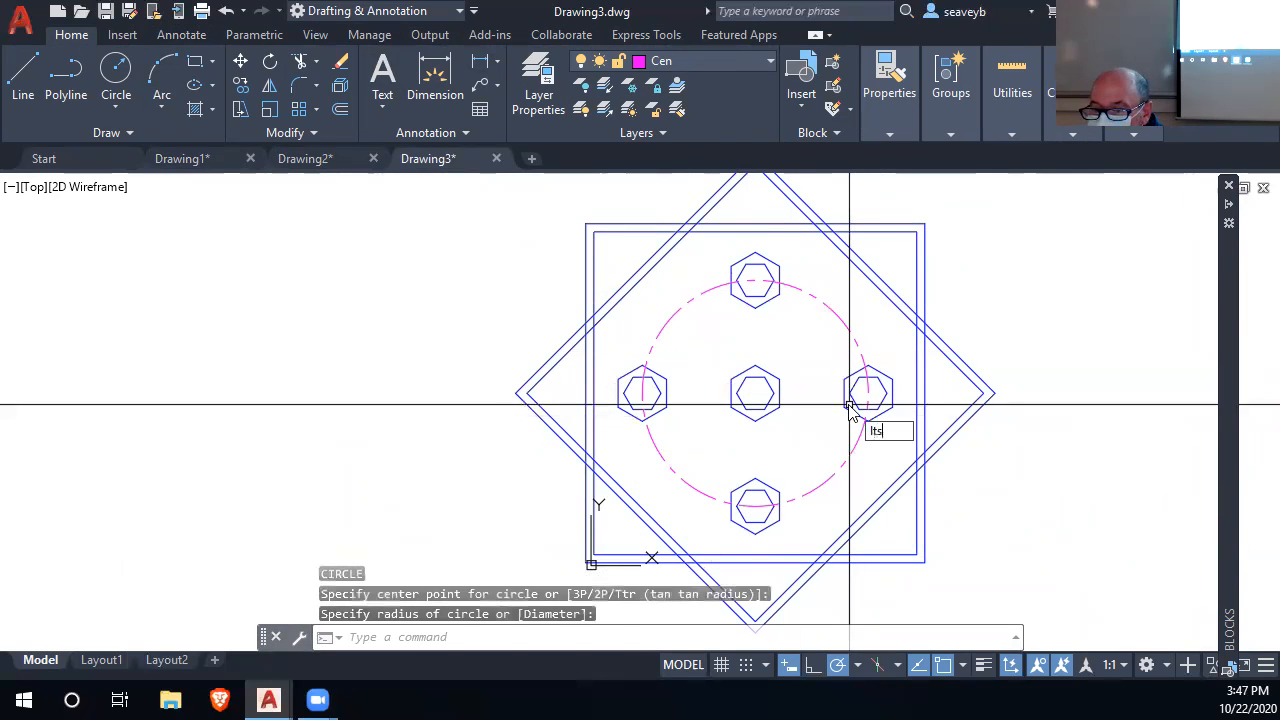
key("Return")
key("Return")
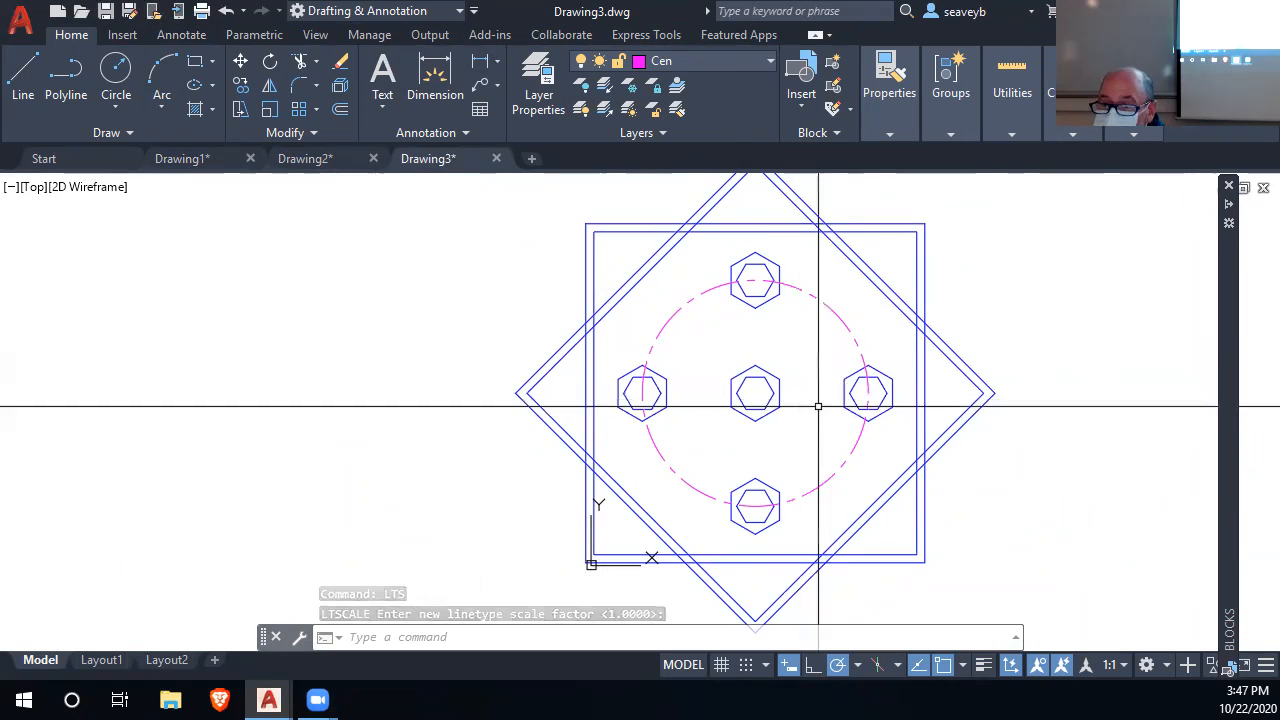
Move the inner hexagons of the upper and lower pairs and the outer hexagons of the left and right pairs to layer Hid
left_click(756, 264)
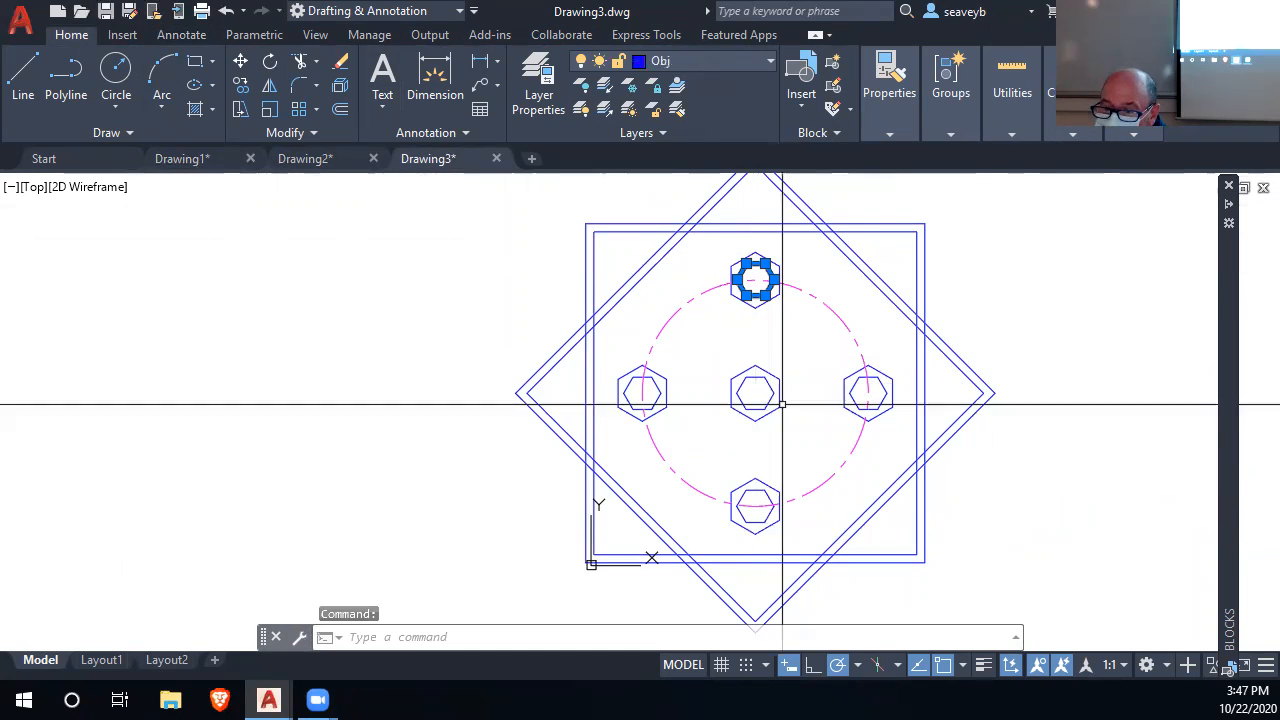
left_click(759, 483)
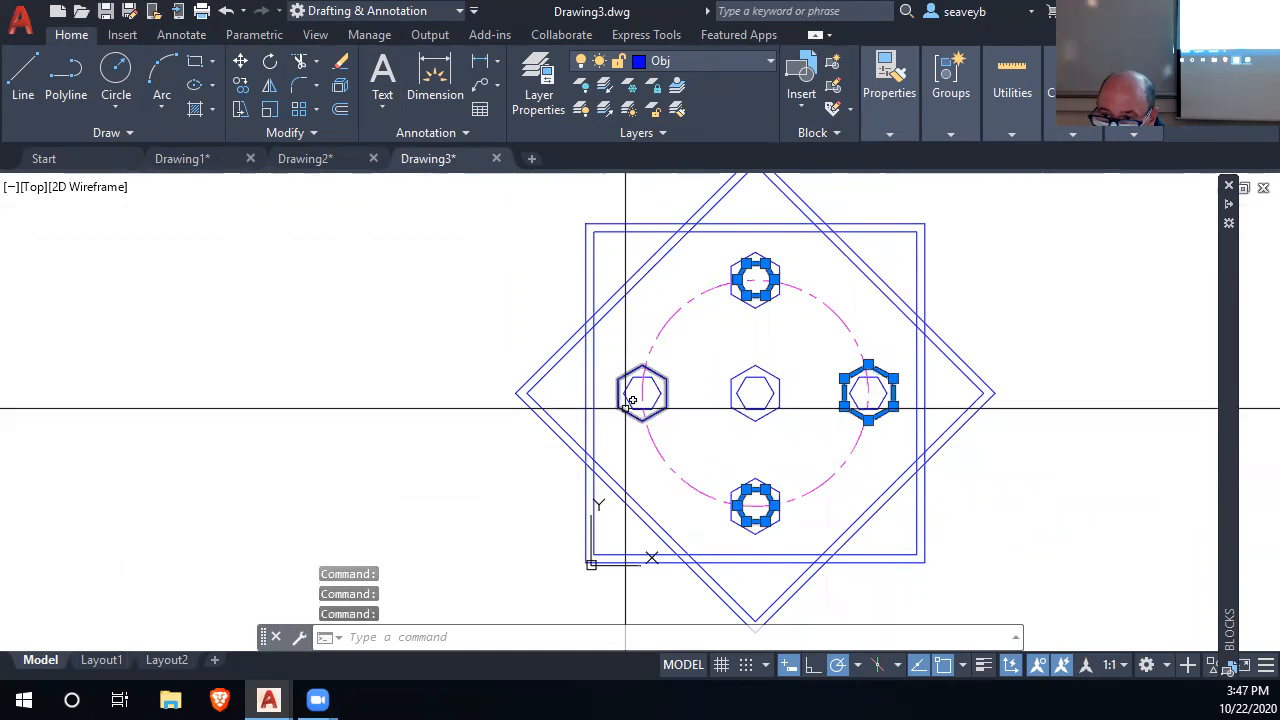
left_click(619, 398)
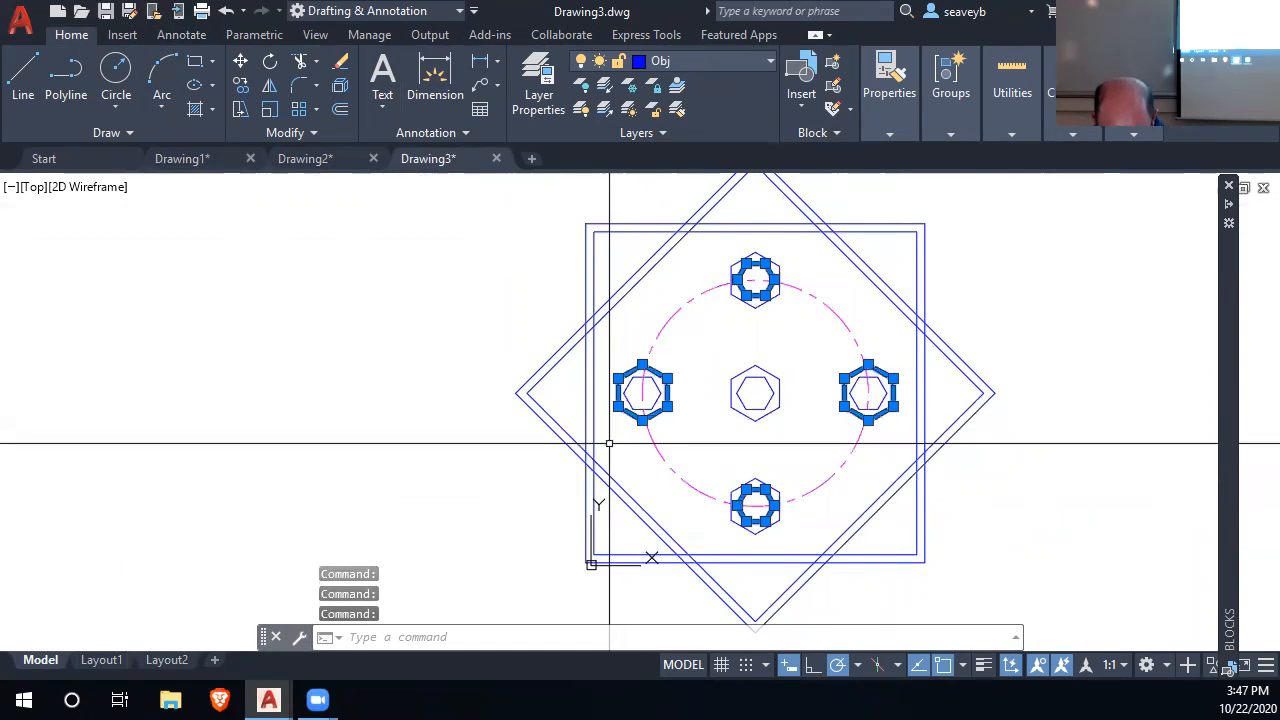
left_click(736, 59)
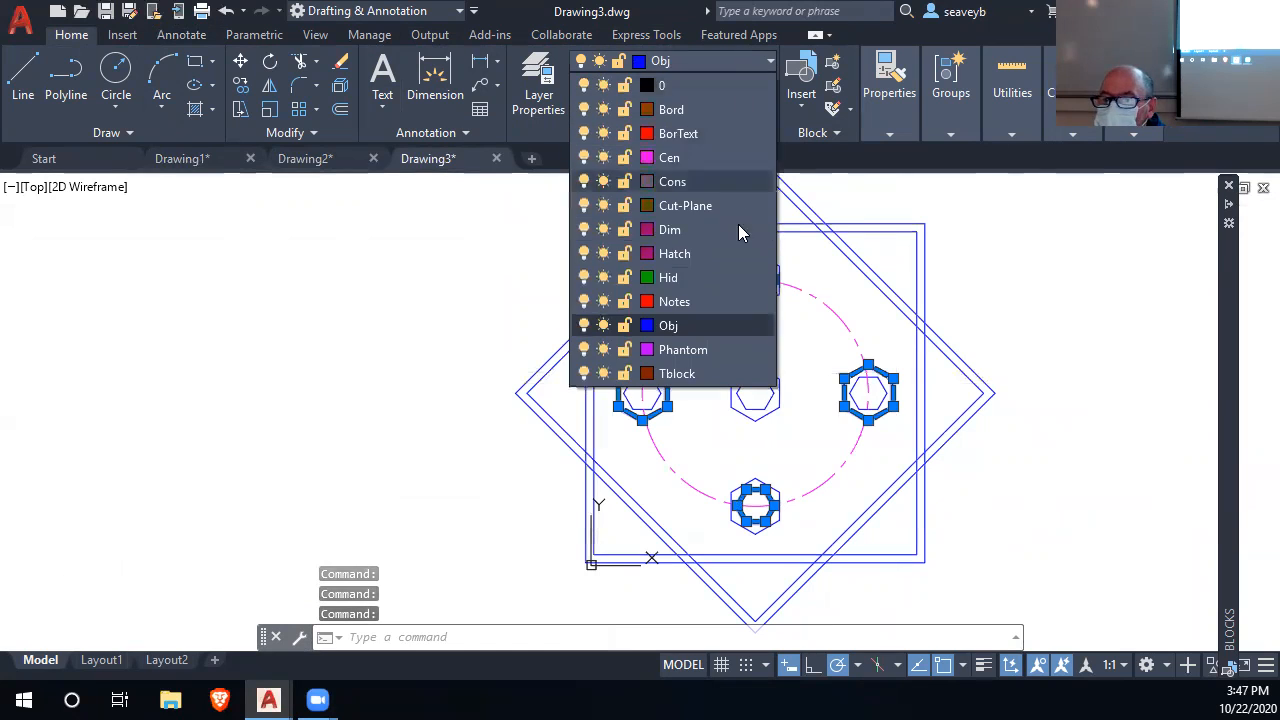
left_click(712, 277)
key("Escape")
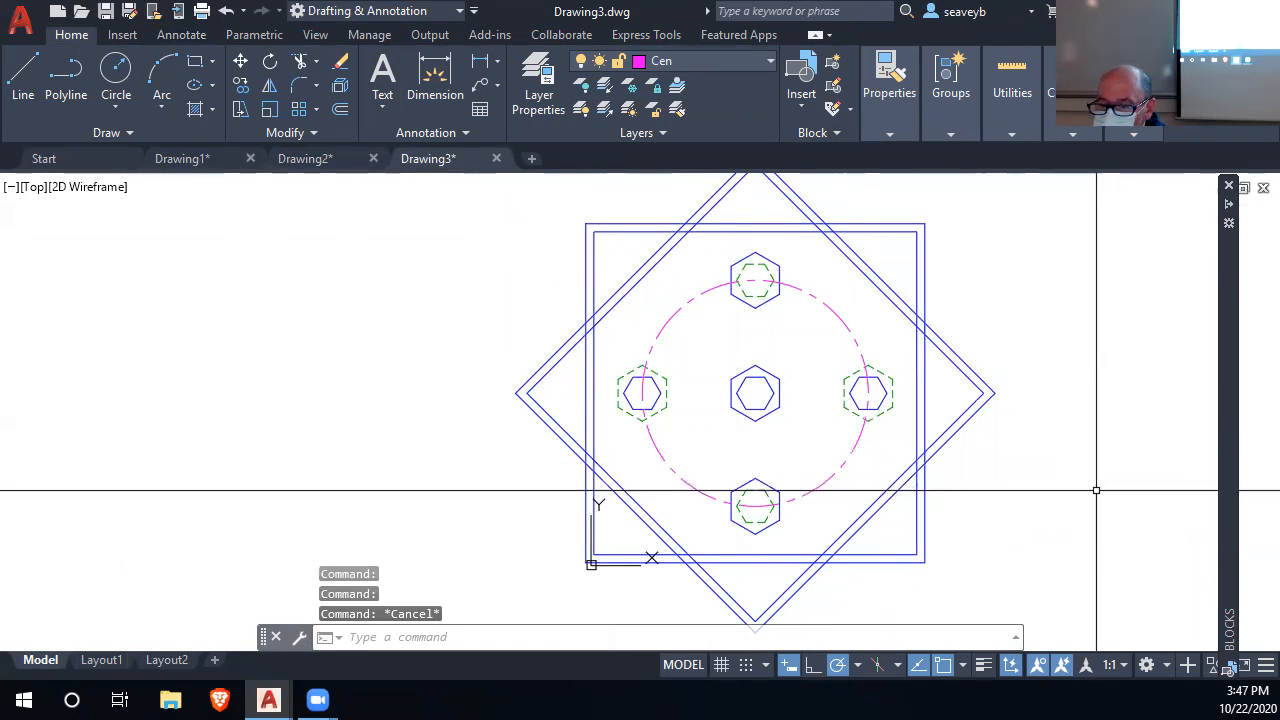
Try a center mark on the circle through the four outer hexagon pairs and erase it
mouse_move(1083, 491)
middle_mouse_down()
mouse_move(998, 481)
mouse_move(991, 515)
middle_mouse_up()
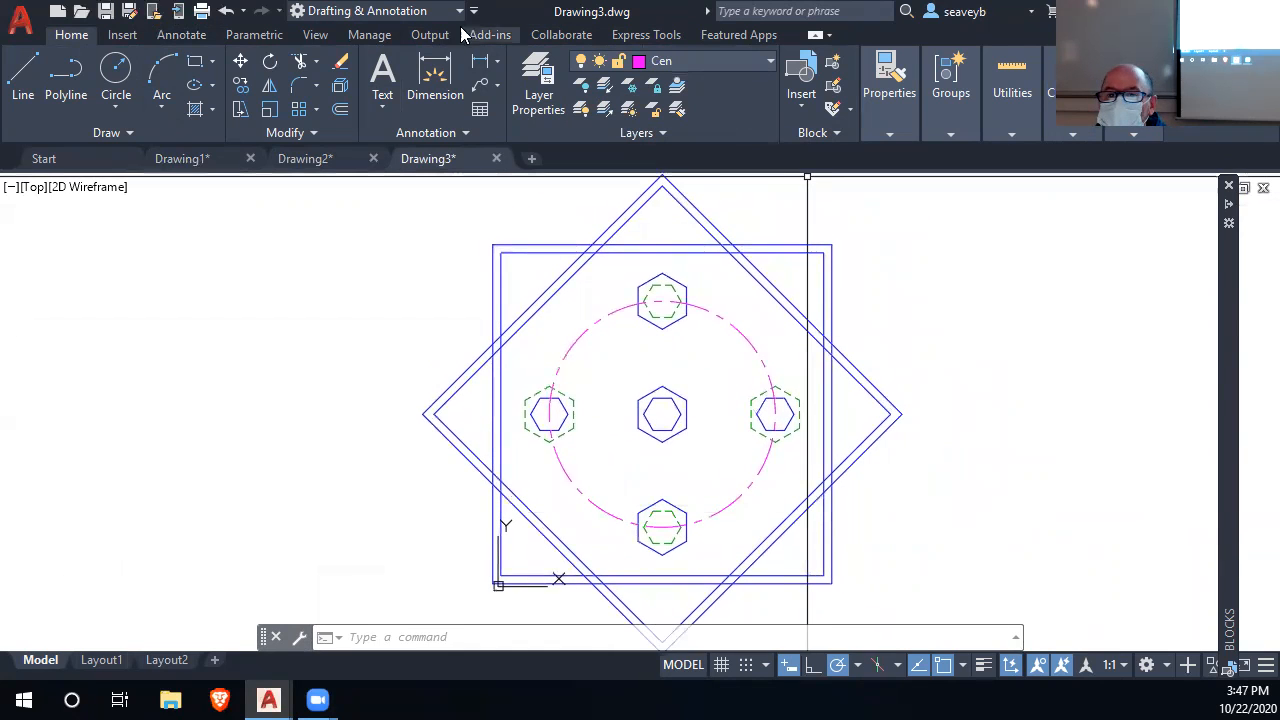
left_click(183, 35)
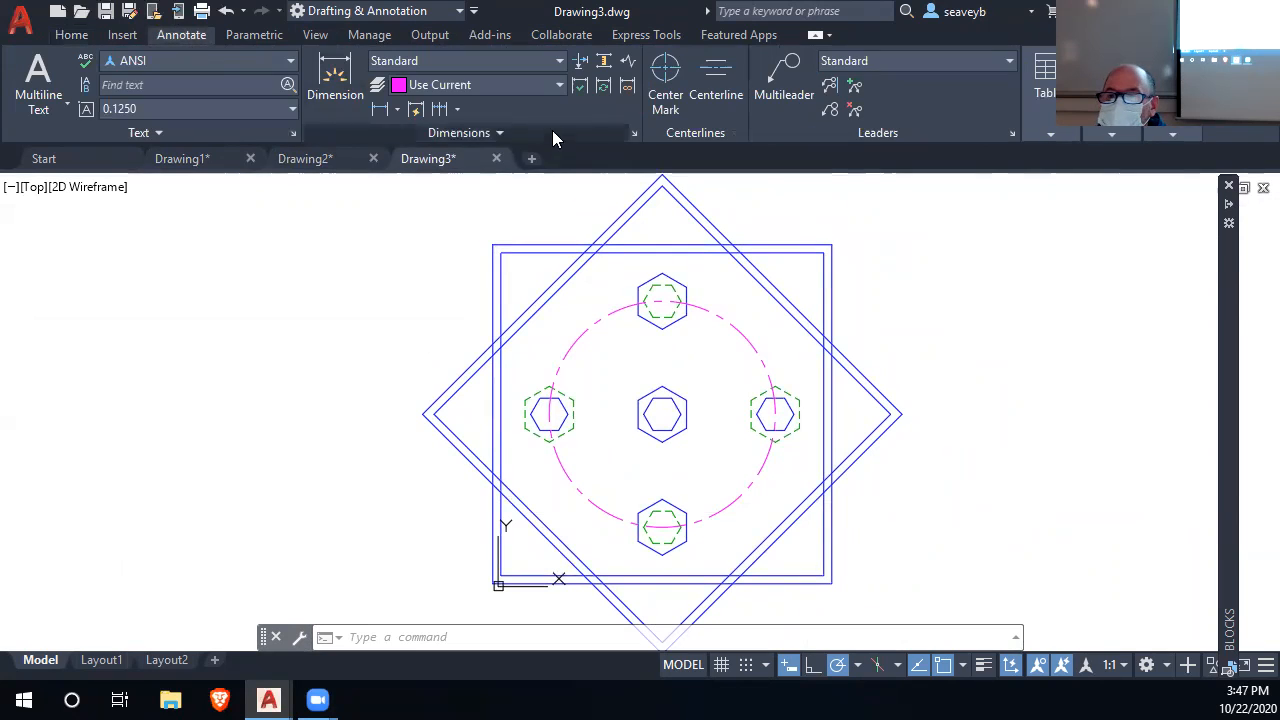
left_click(667, 76)
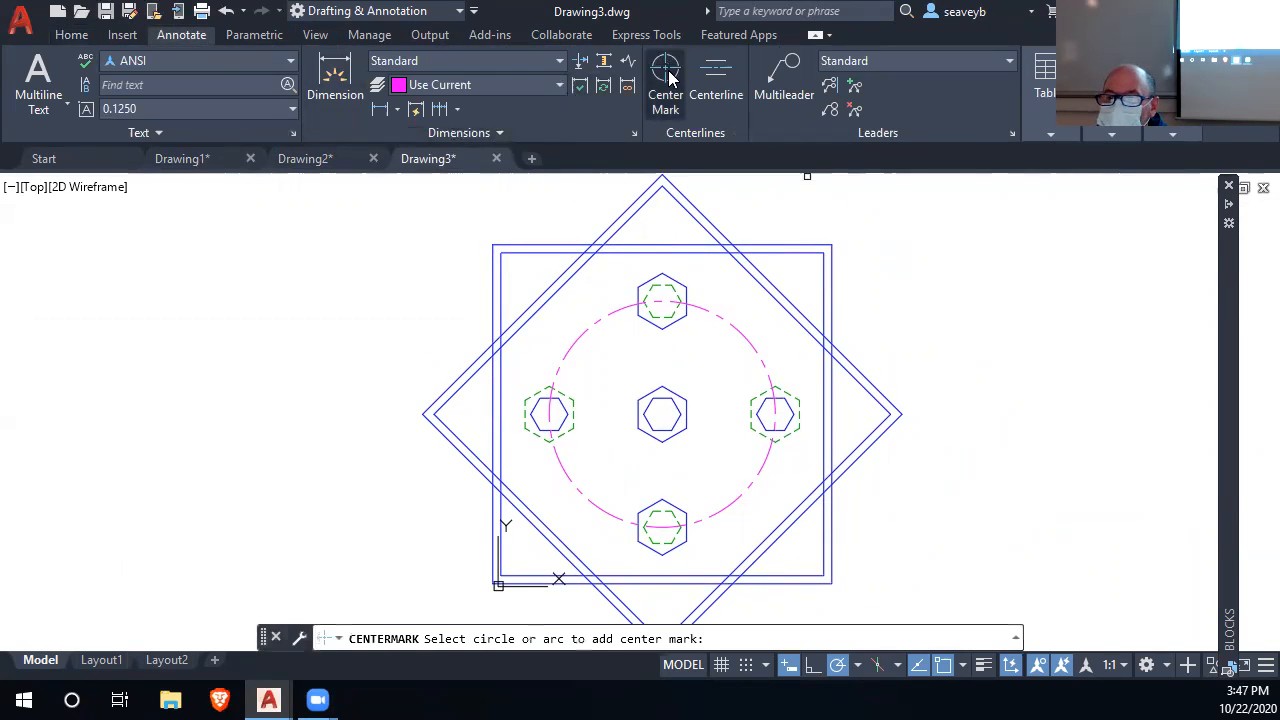
left_click(705, 308)
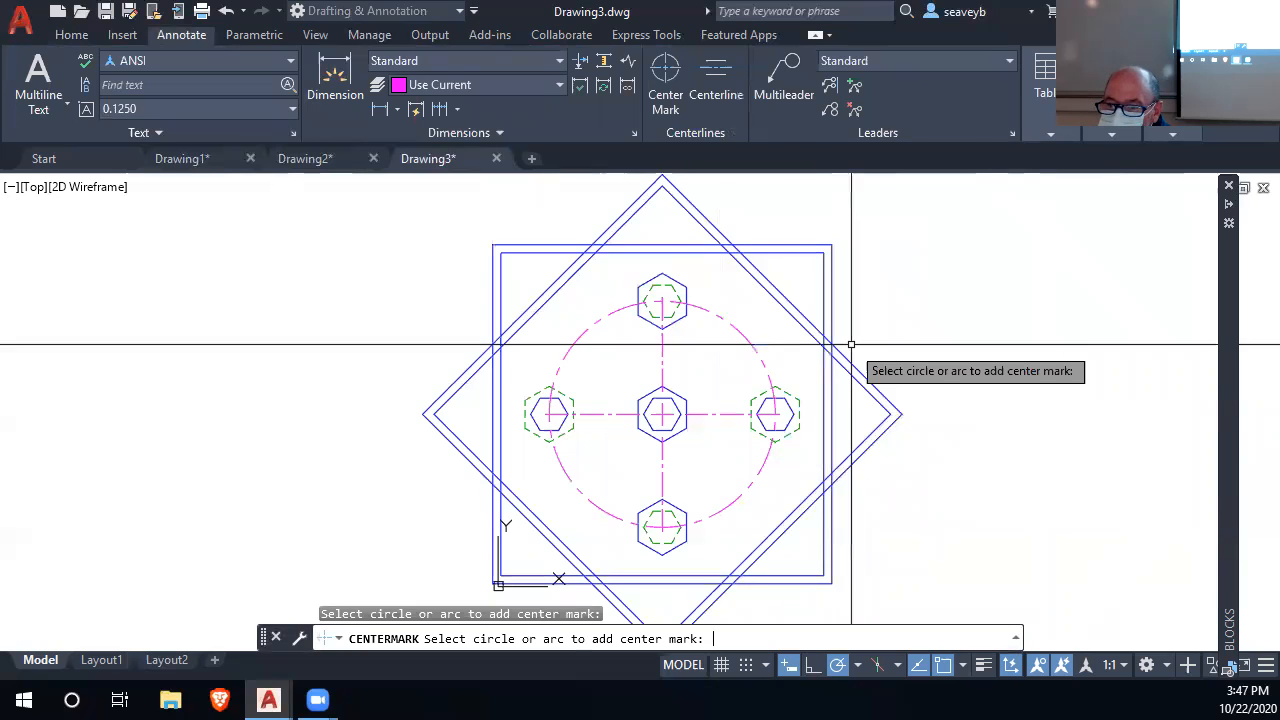
key("Return")
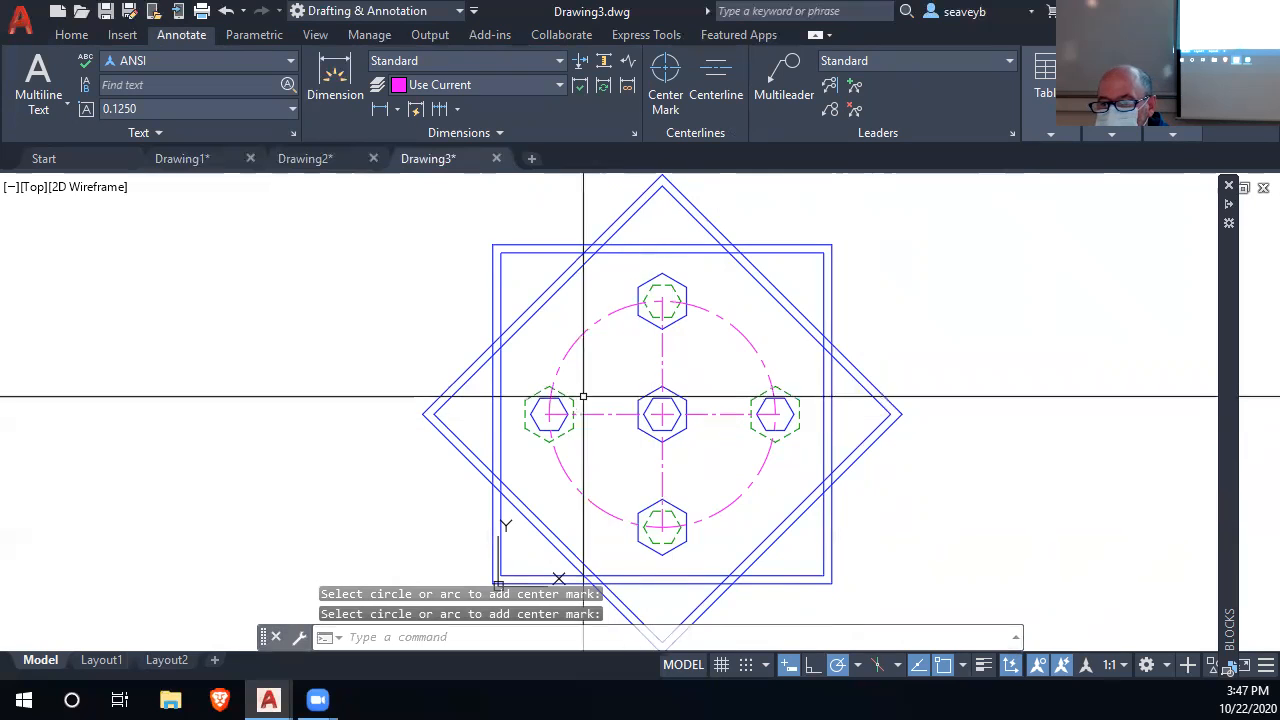
left_click(621, 412)
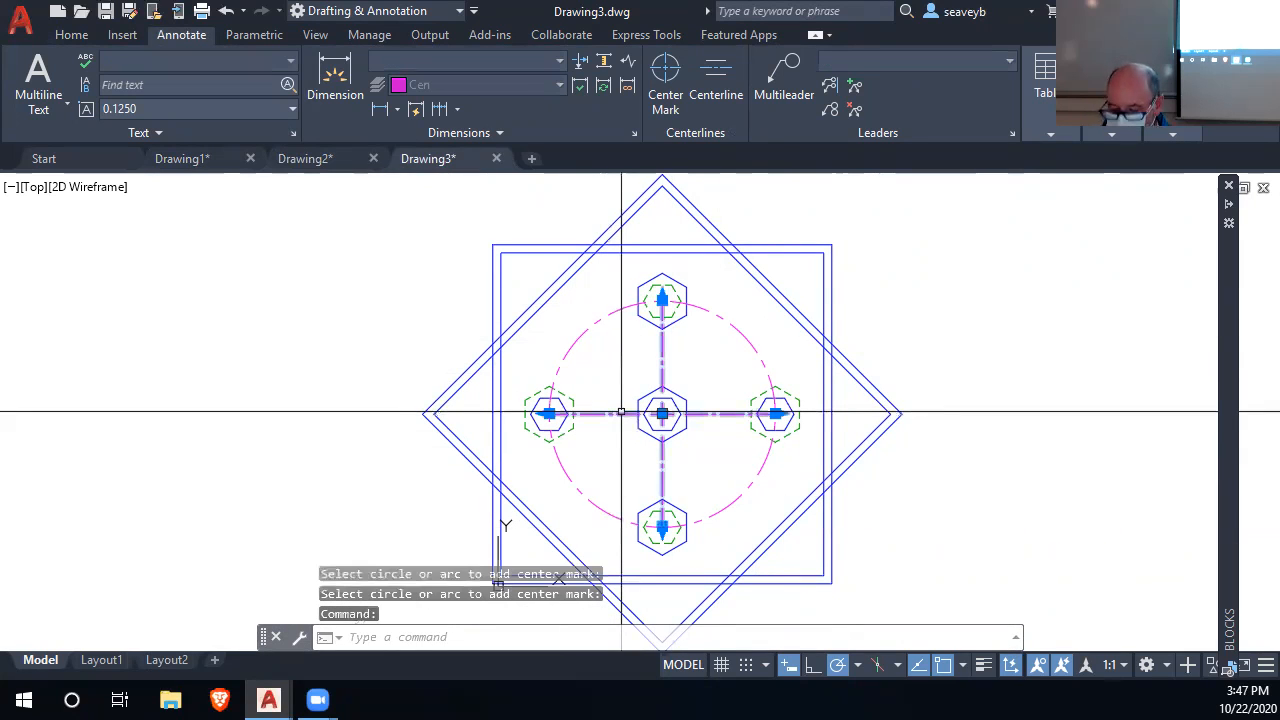
key("Delete")
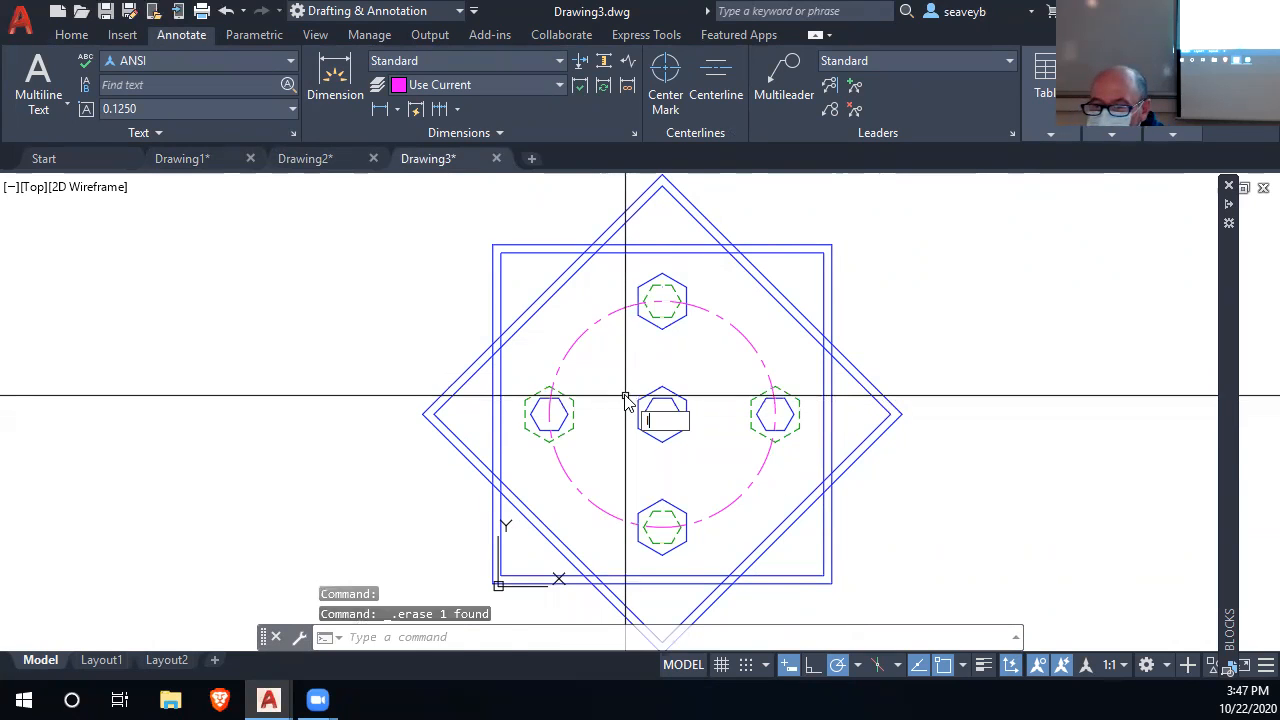
Draw a horizontal centerline from the left outer hexagon's far edge midpoint to the right outer hexagon's far edge midpoint
type("l")
key("Return")
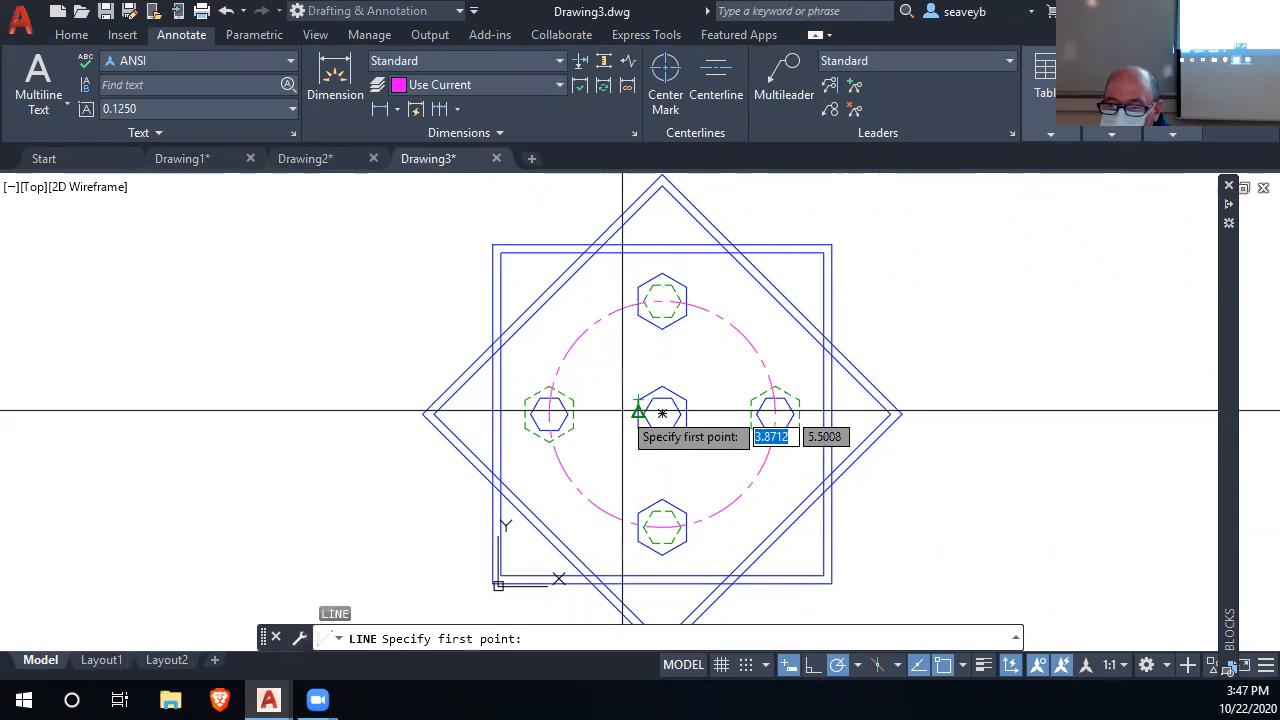
left_click(526, 413)
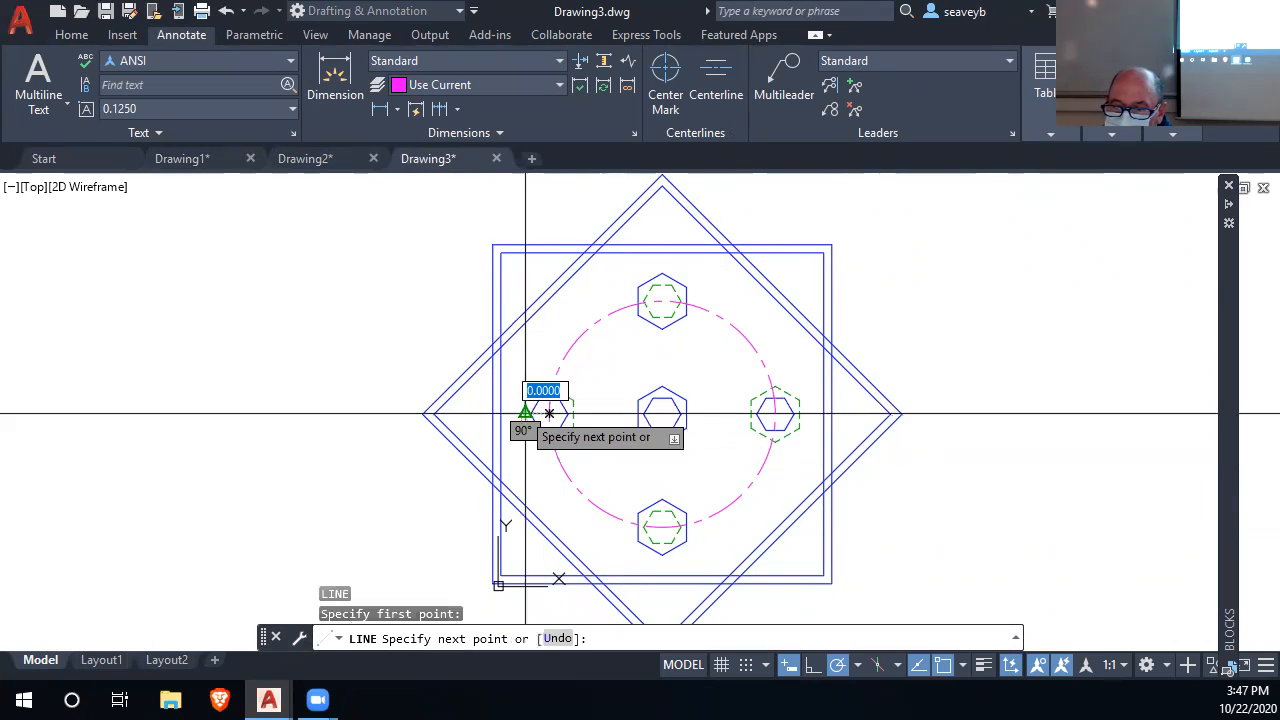
left_click(799, 413)
key("Return")
Stretch both ends of the horizontal centerline outward by 0.2 beyond the left and right outer hexagons
left_click(662, 413)
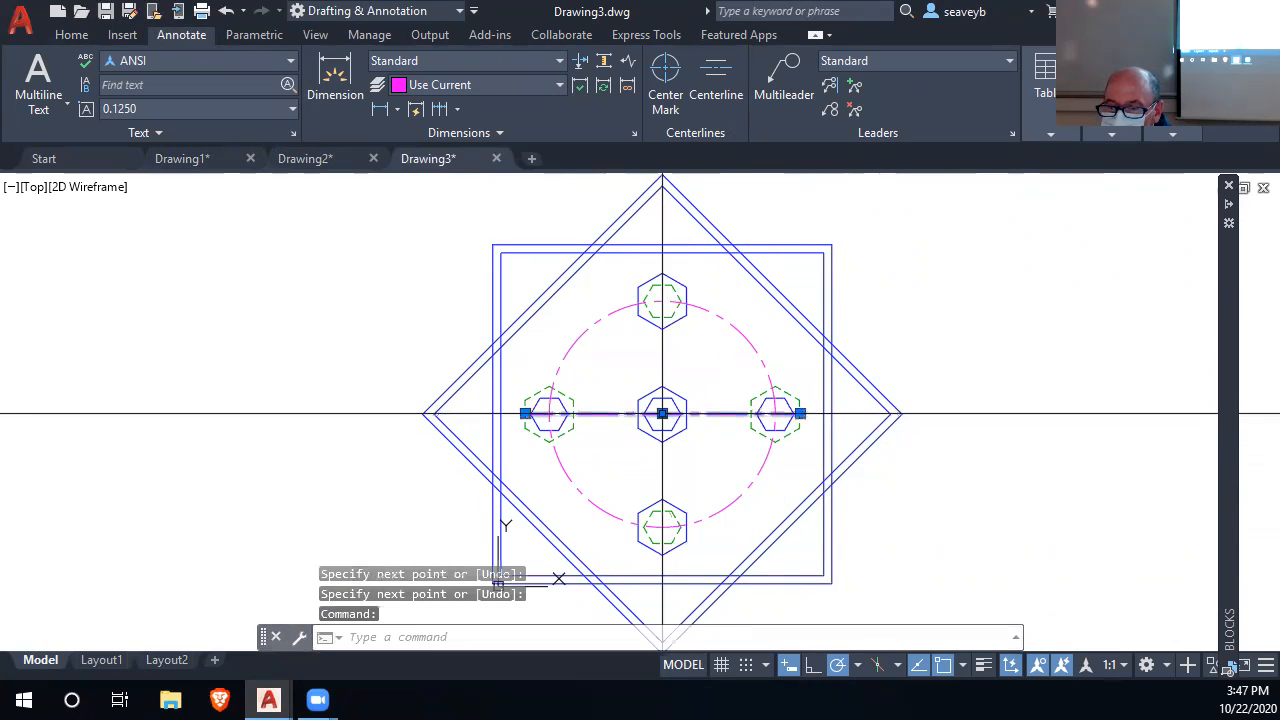
scroll(527, 414, "up", 4)
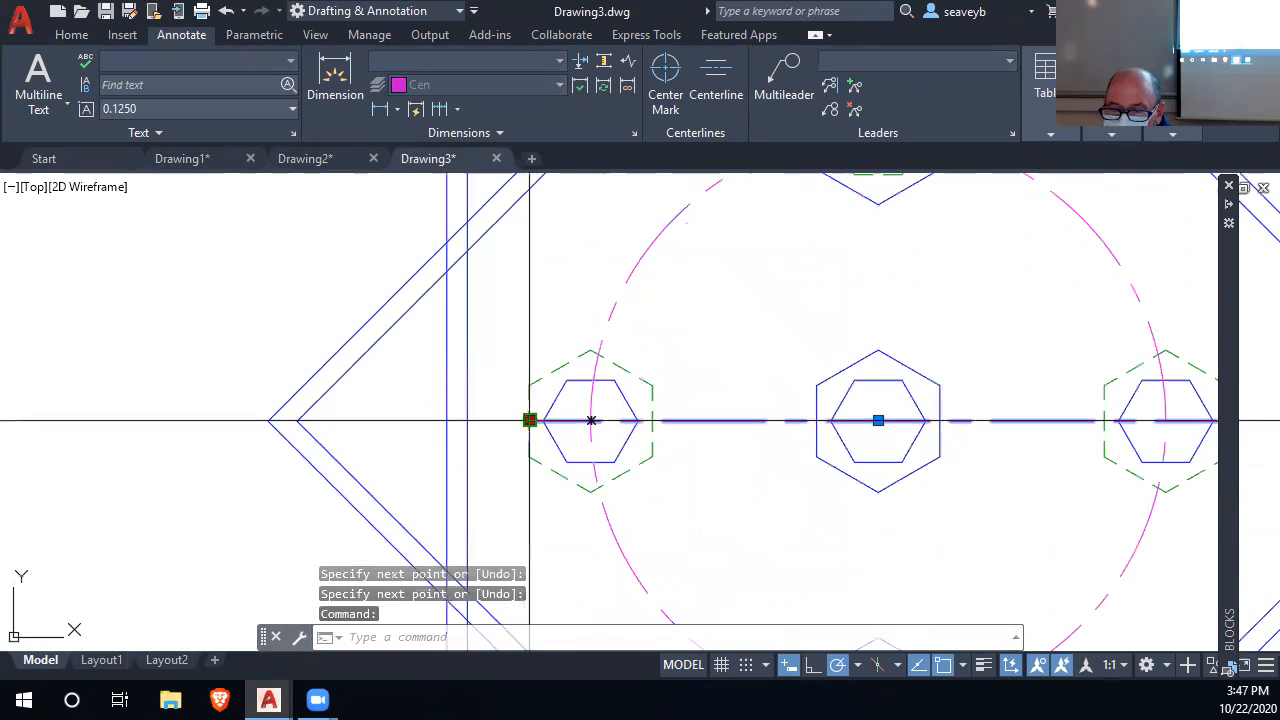
left_click(529, 420)
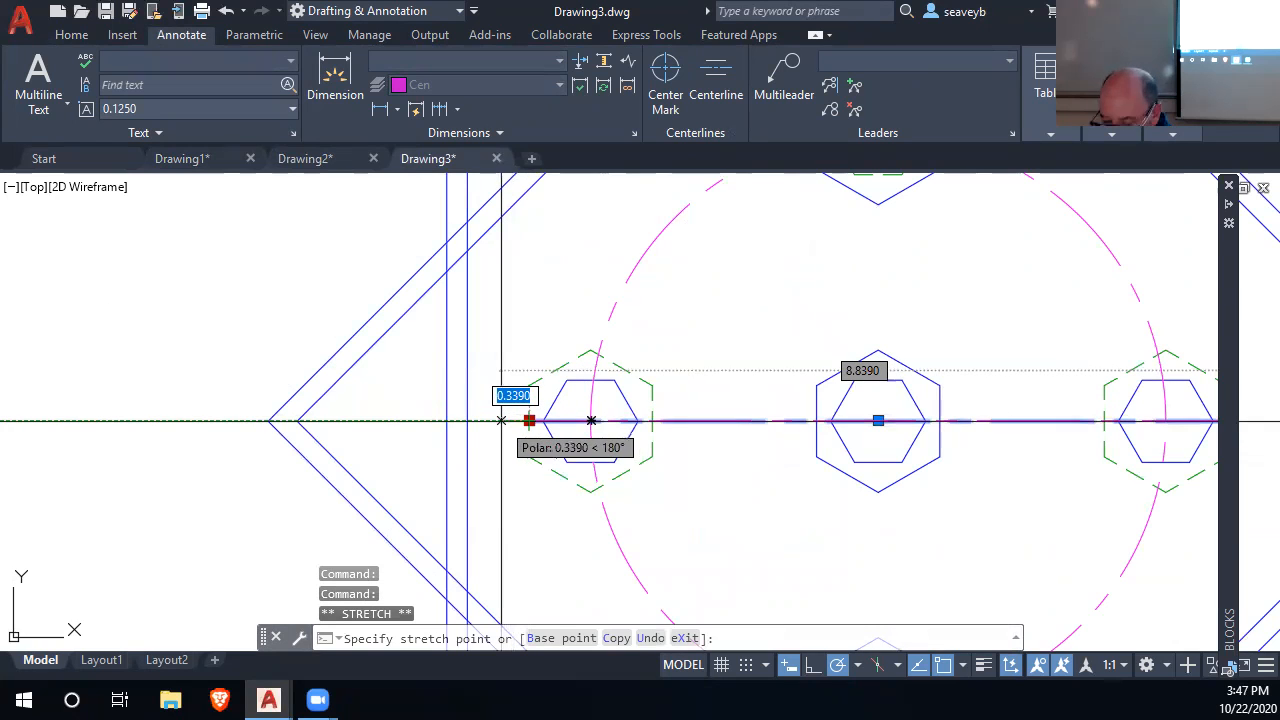
type(".2")
key("Return")
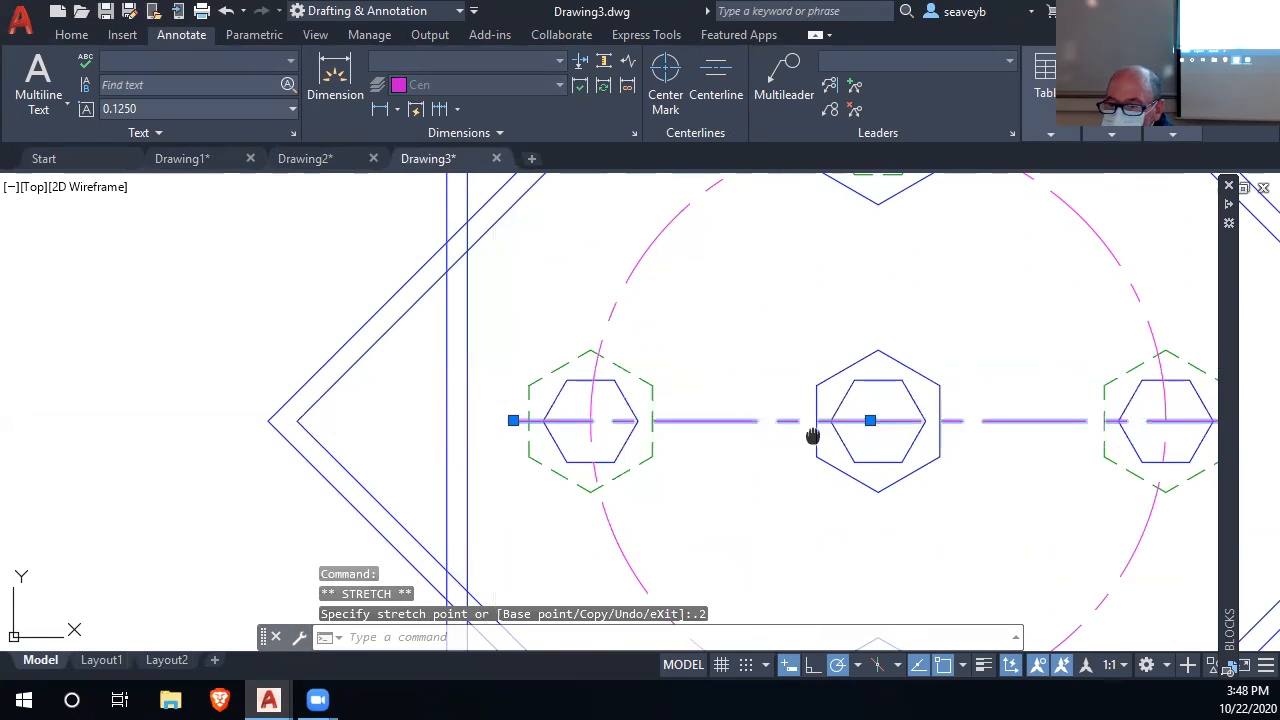
middle_click_drag(1105, 434, 751, 443)
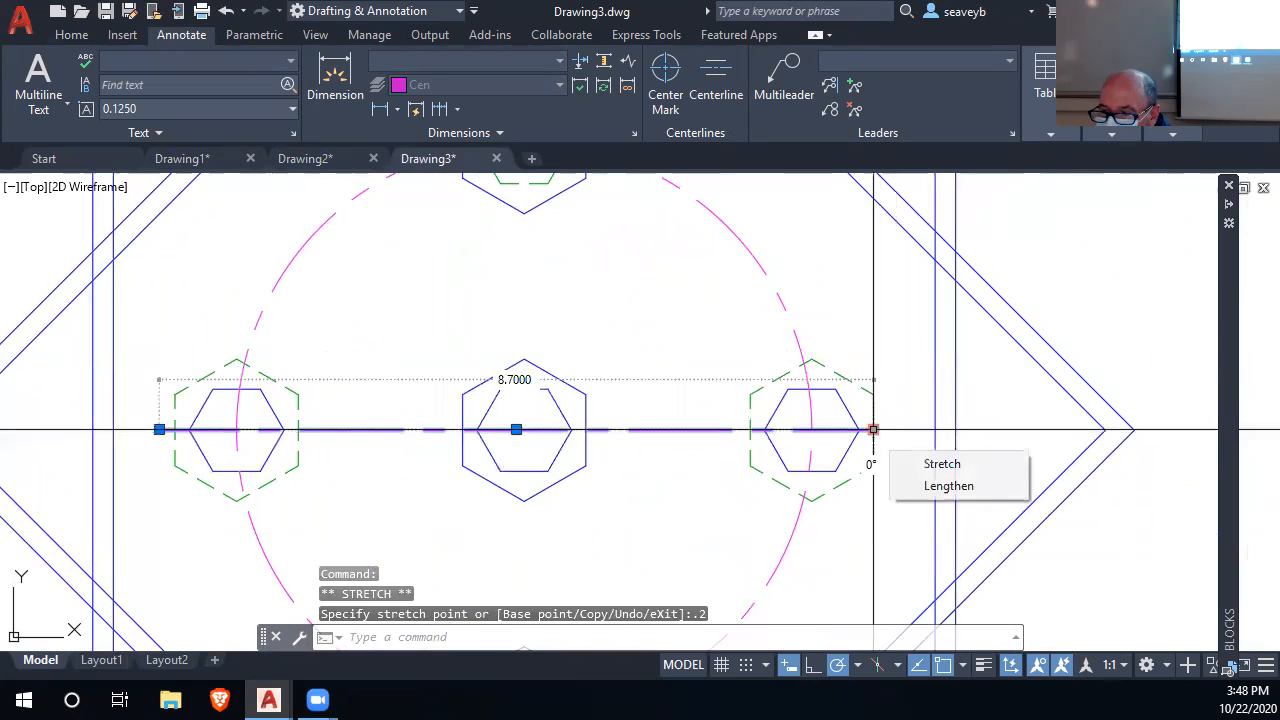
left_click(873, 429)
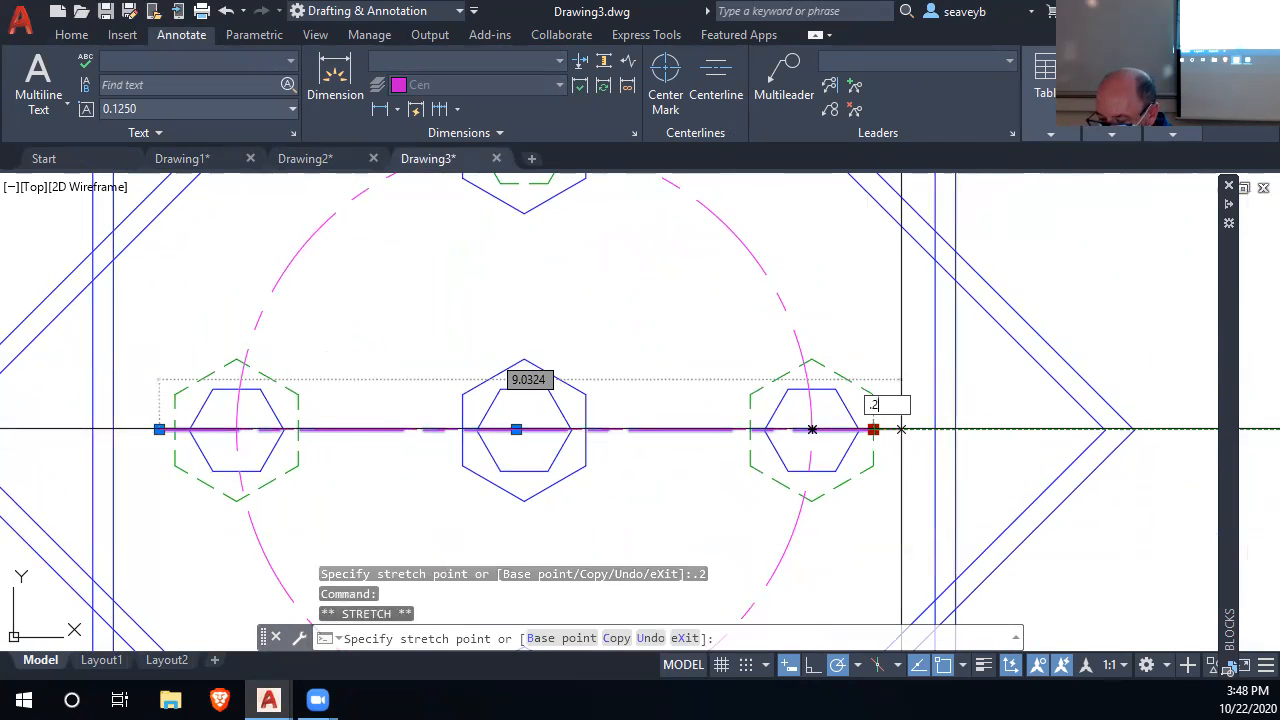
key("Return")
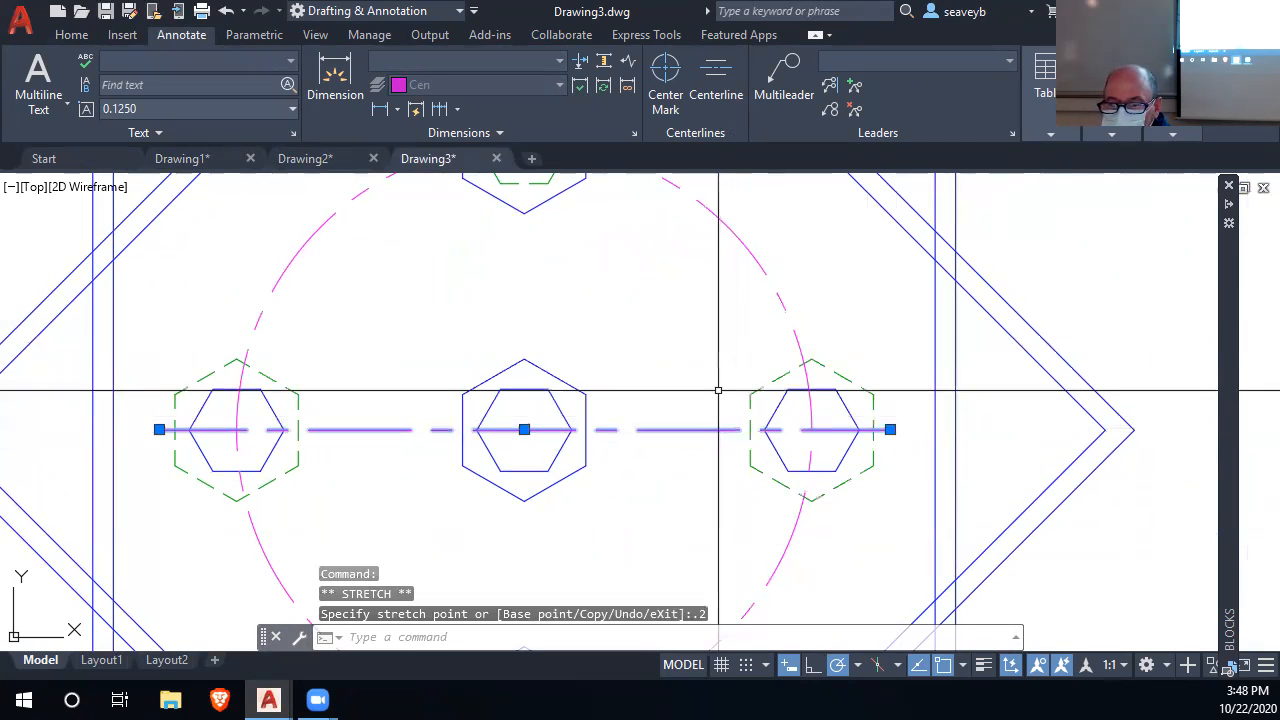
Set the global linetype scale factor to 0.6
type("lts")
key("Return")
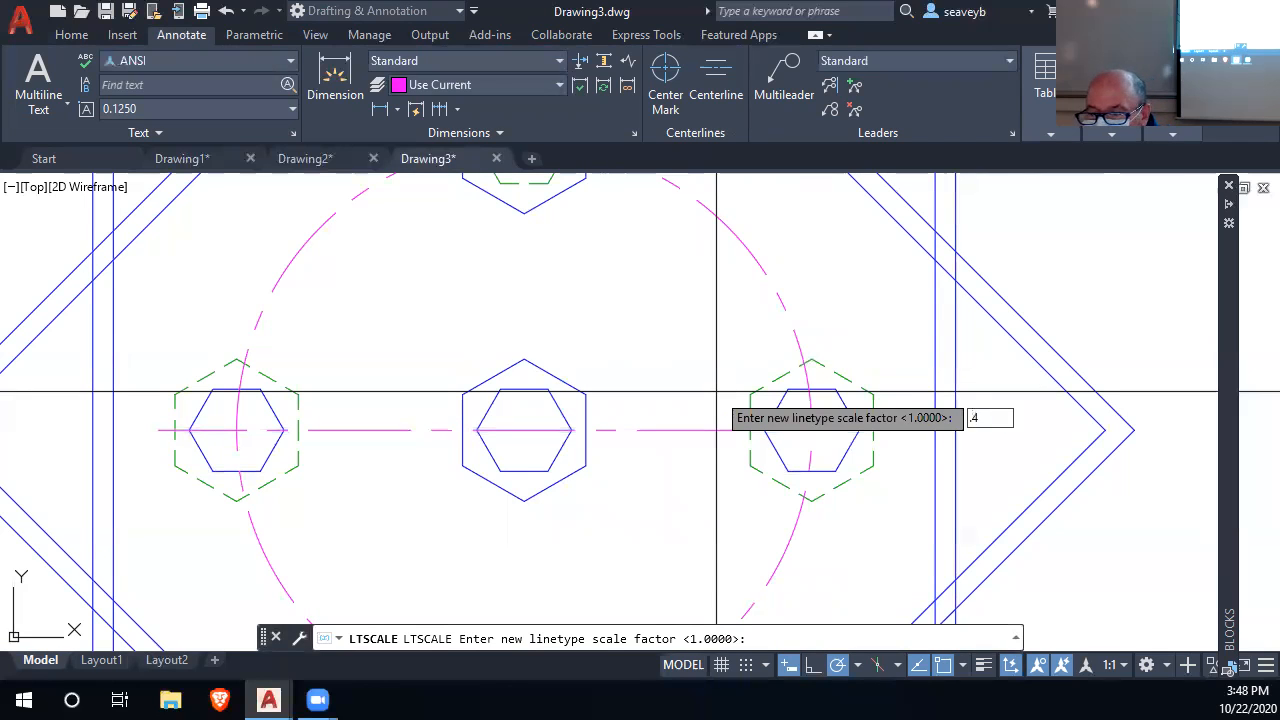
key("Return")
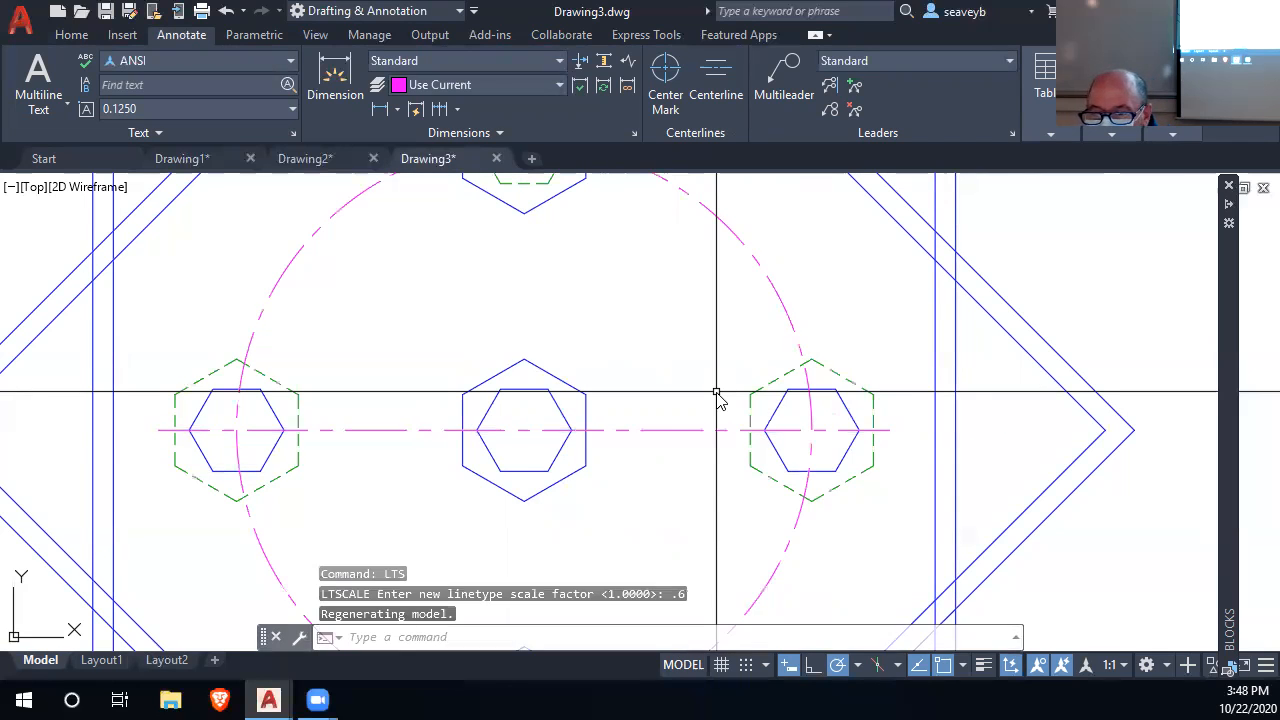
Mirror the horizontal centerline about a 45° line through the center hexagons' midpoint to make the vertical centerline, keeping the source
left_click(666, 430)
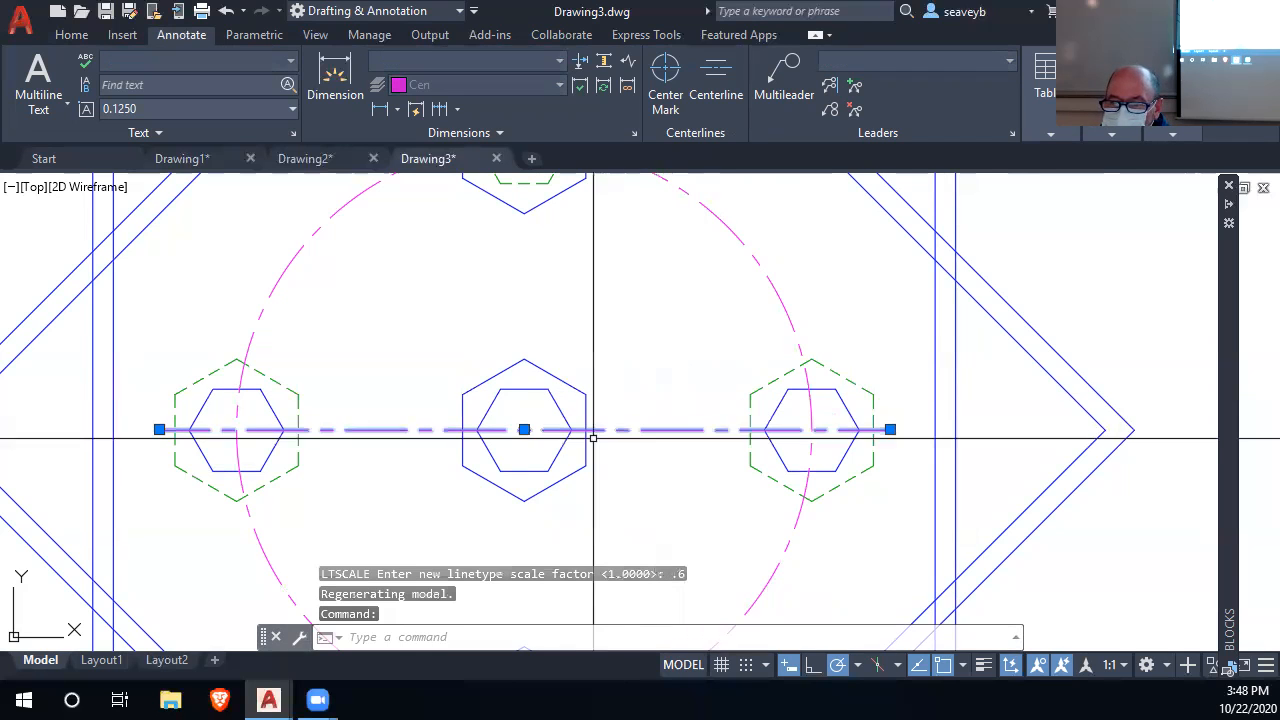
type("mi")
key("Return")
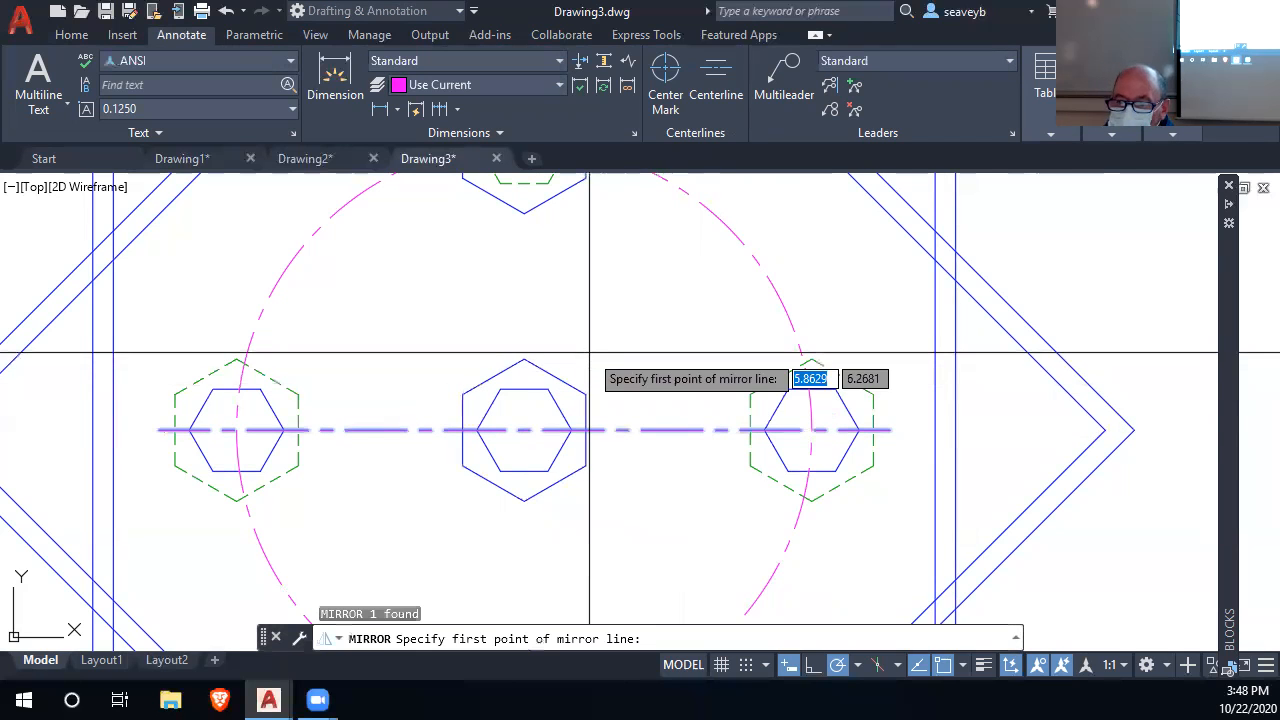
left_click(524, 430)
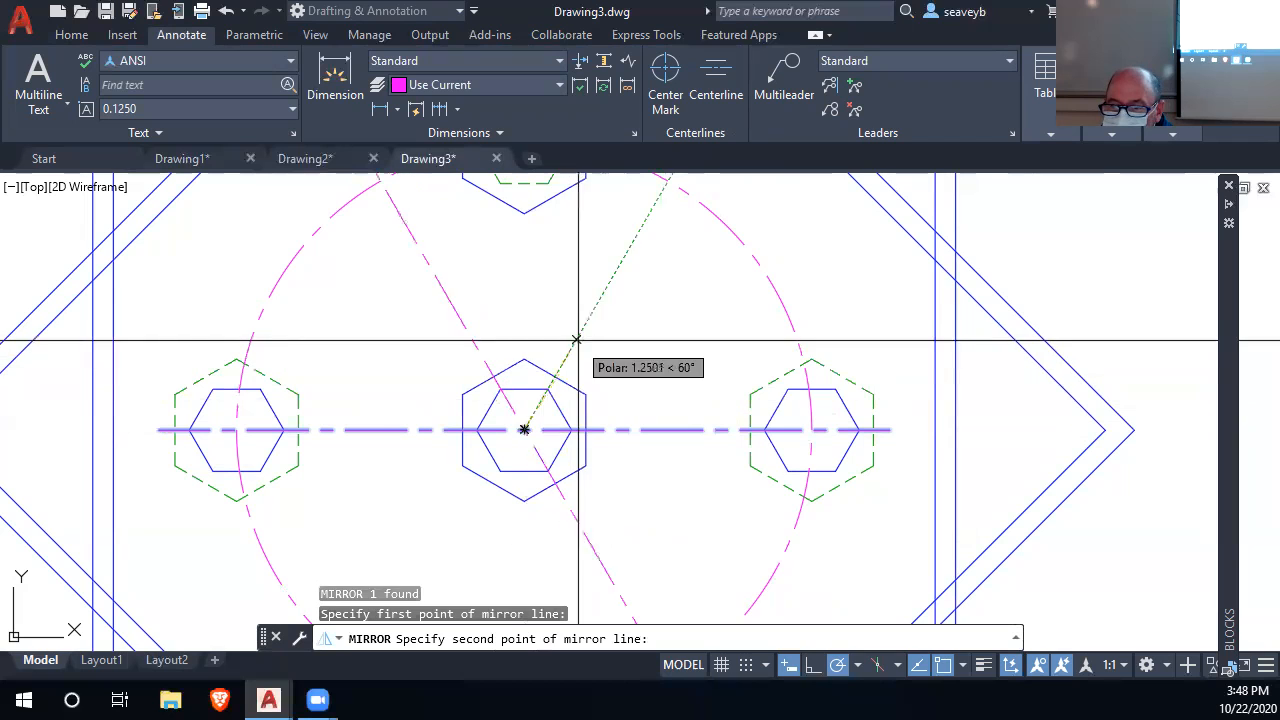
left_click(638, 323)
key("Return")
scroll(702, 398, "down", 3)
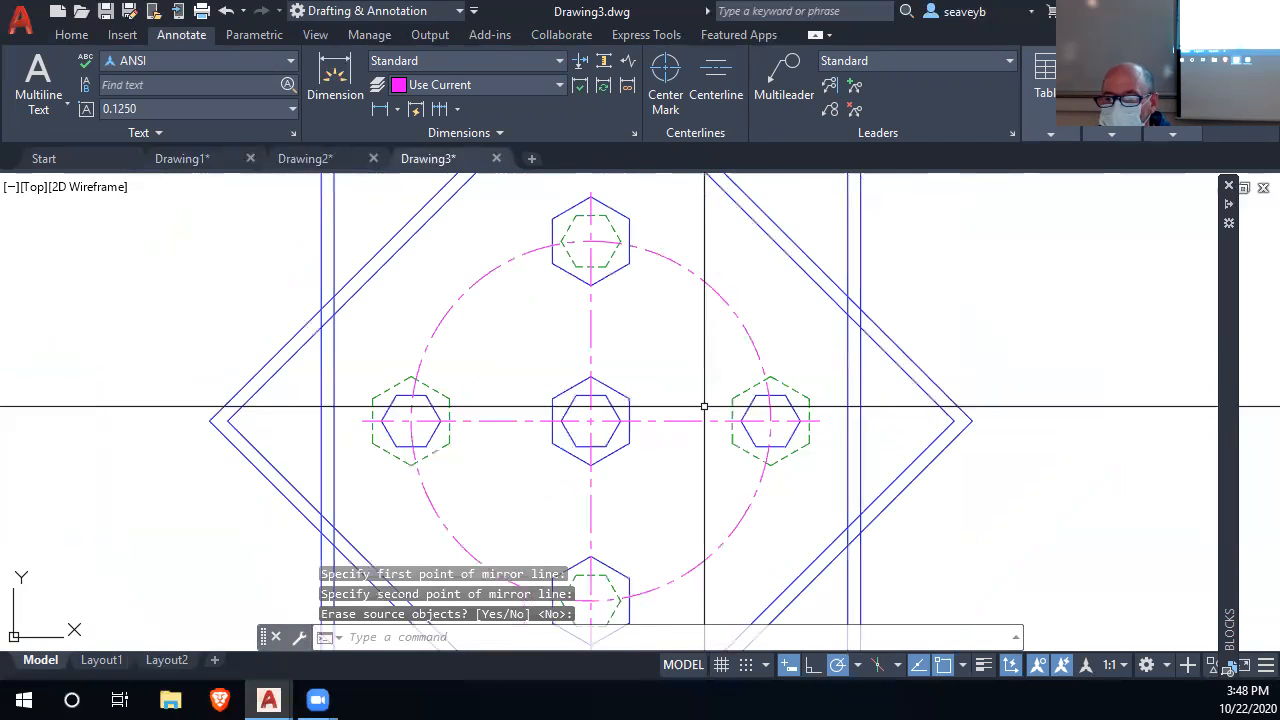
Trim the overlapping segments where the two double squares cross along the bottom, right, top and upper left, alternating over and under
middle_click_drag(673, 461, 669, 396)
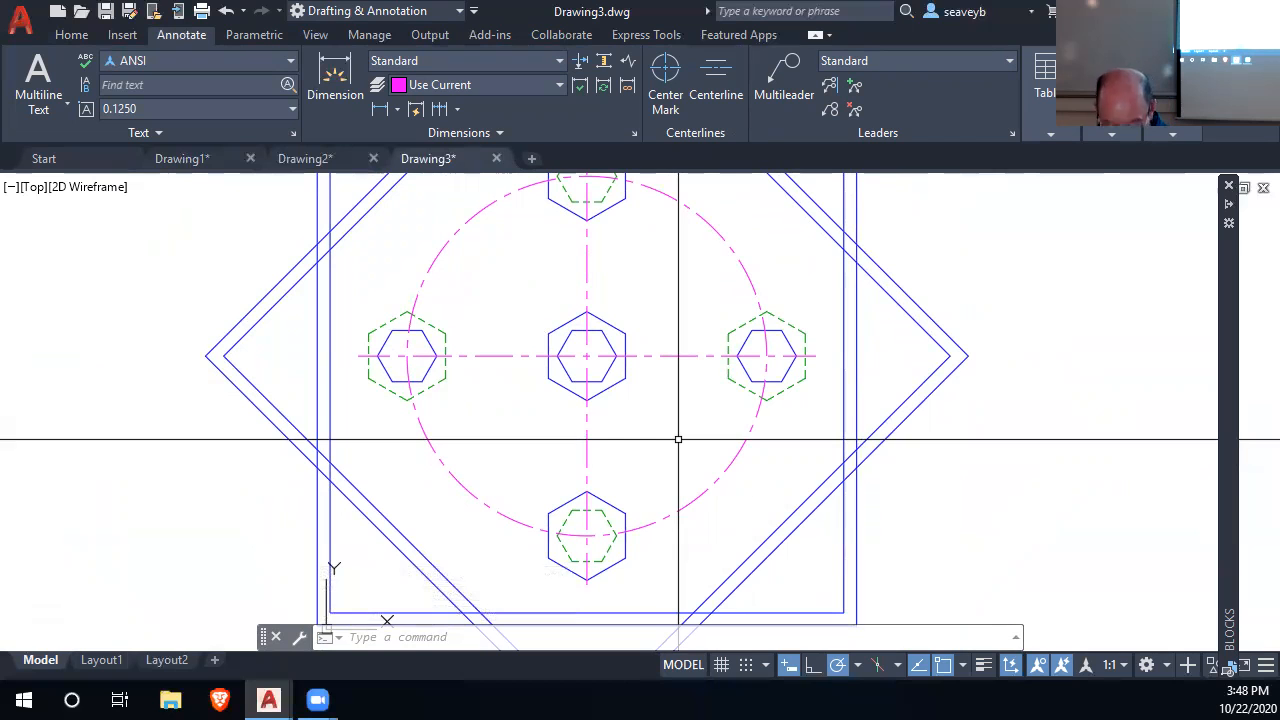
mouse_move(743, 520)
middle_mouse_down()
mouse_move(711, 394)
mouse_move(680, 392)
middle_mouse_up()
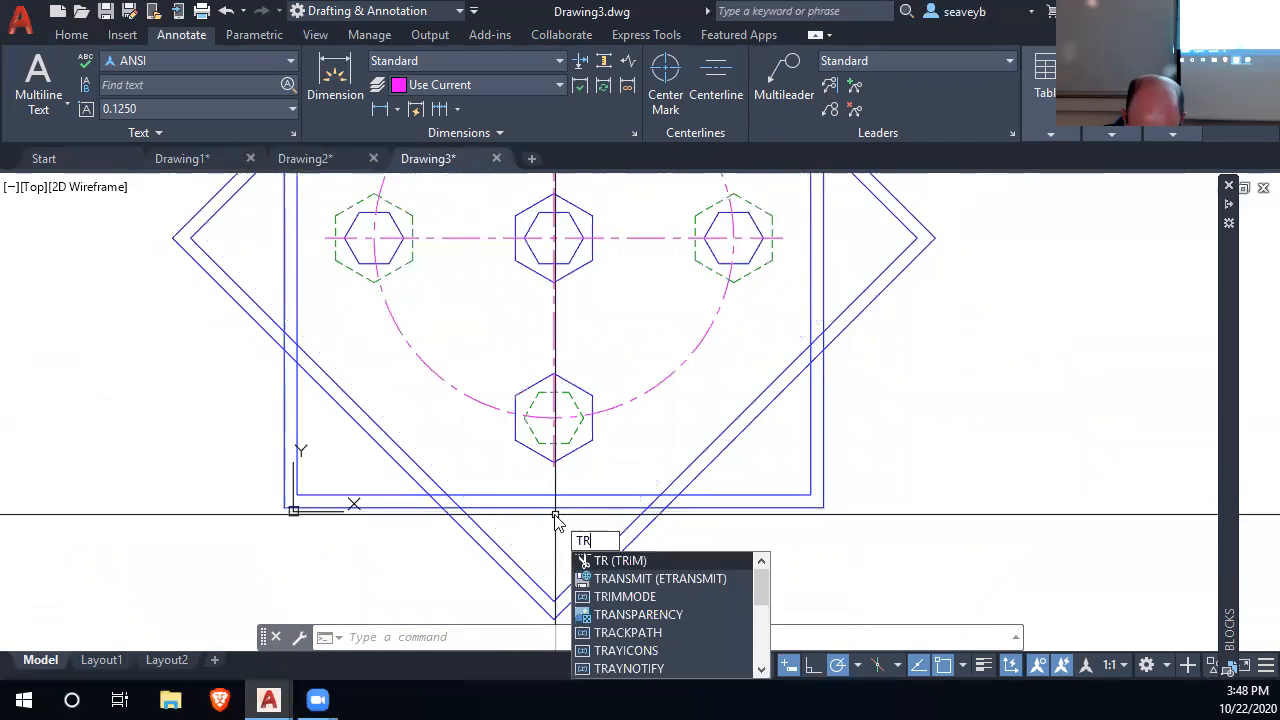
key("Return")
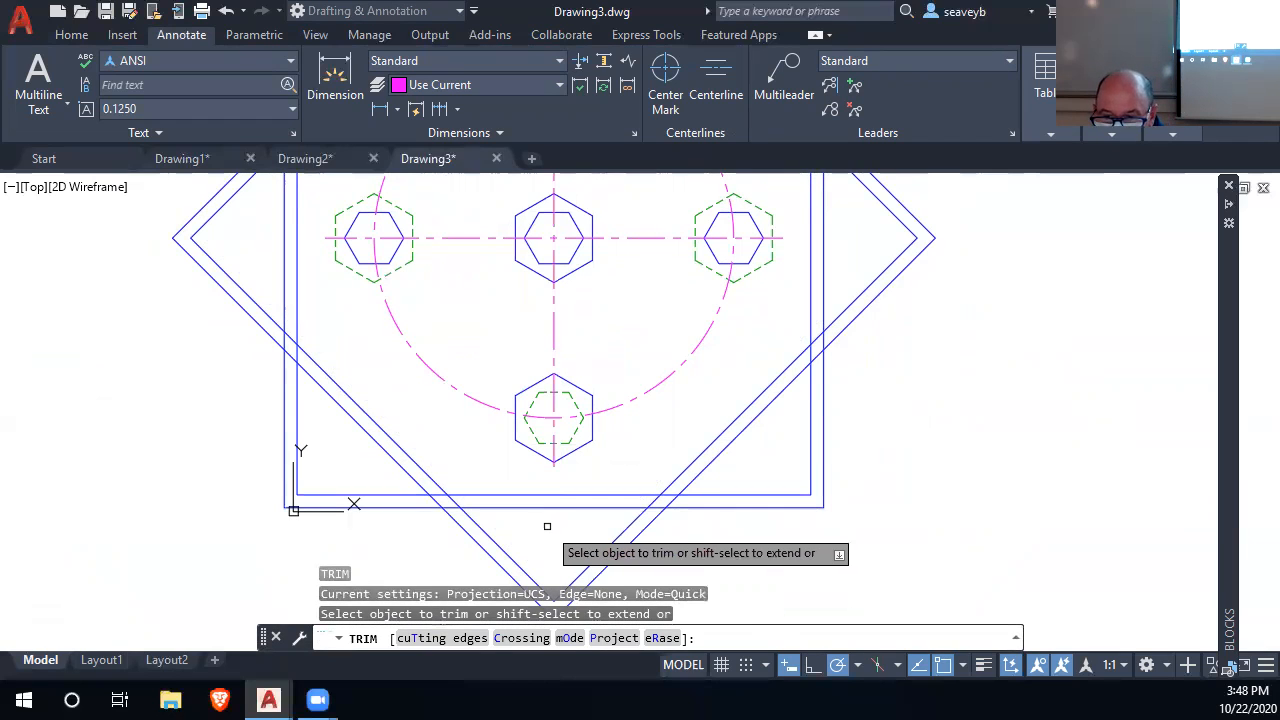
left_click(439, 494)
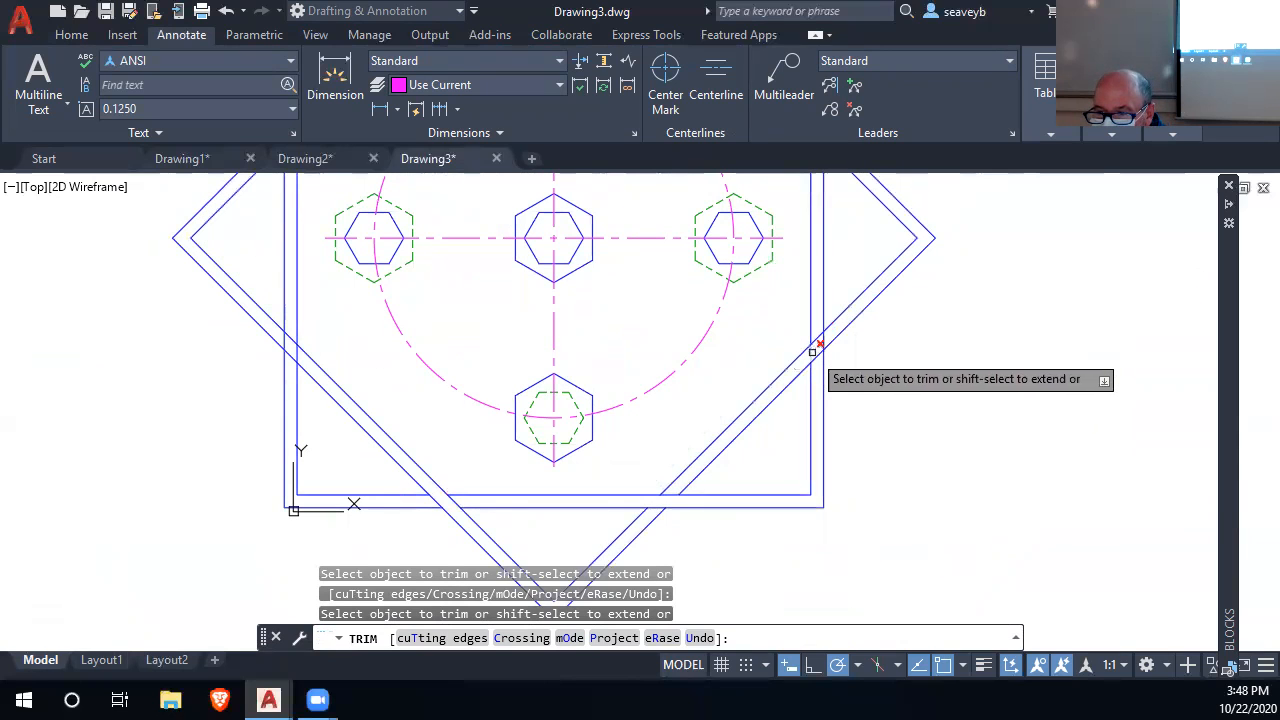
middle_click_drag(829, 276, 840, 500)
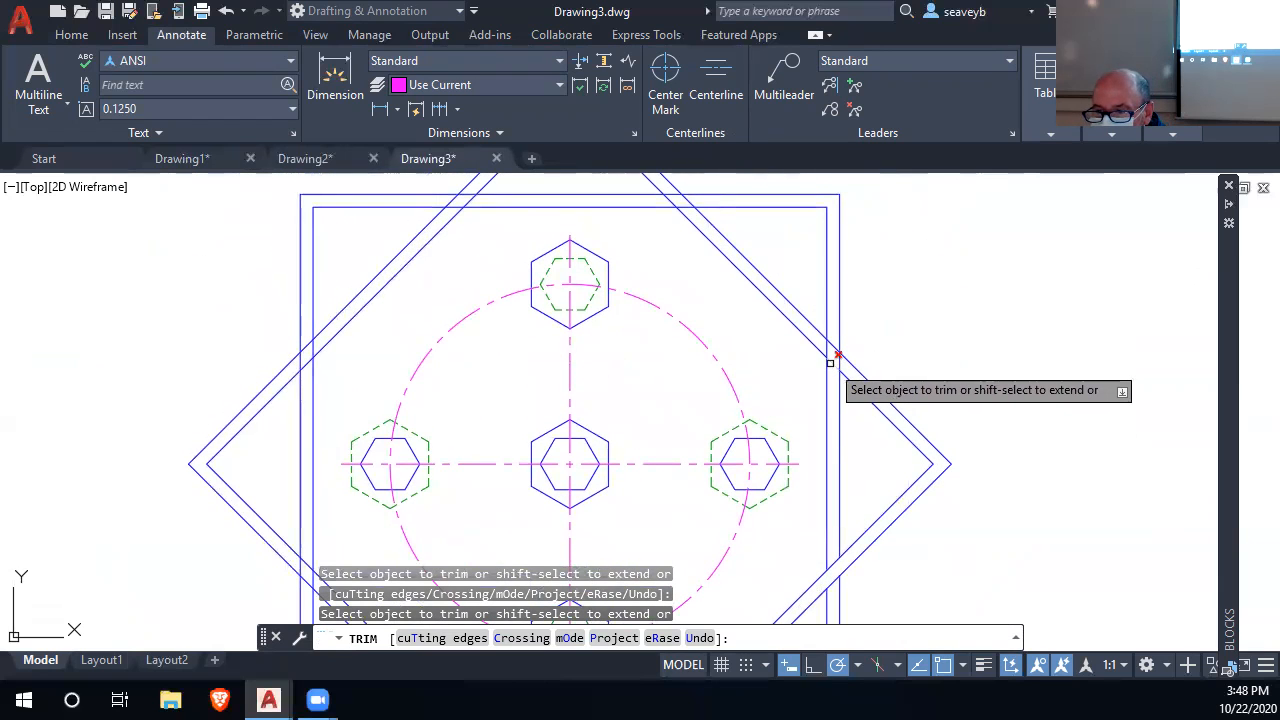
middle_click_drag(743, 285, 853, 473)
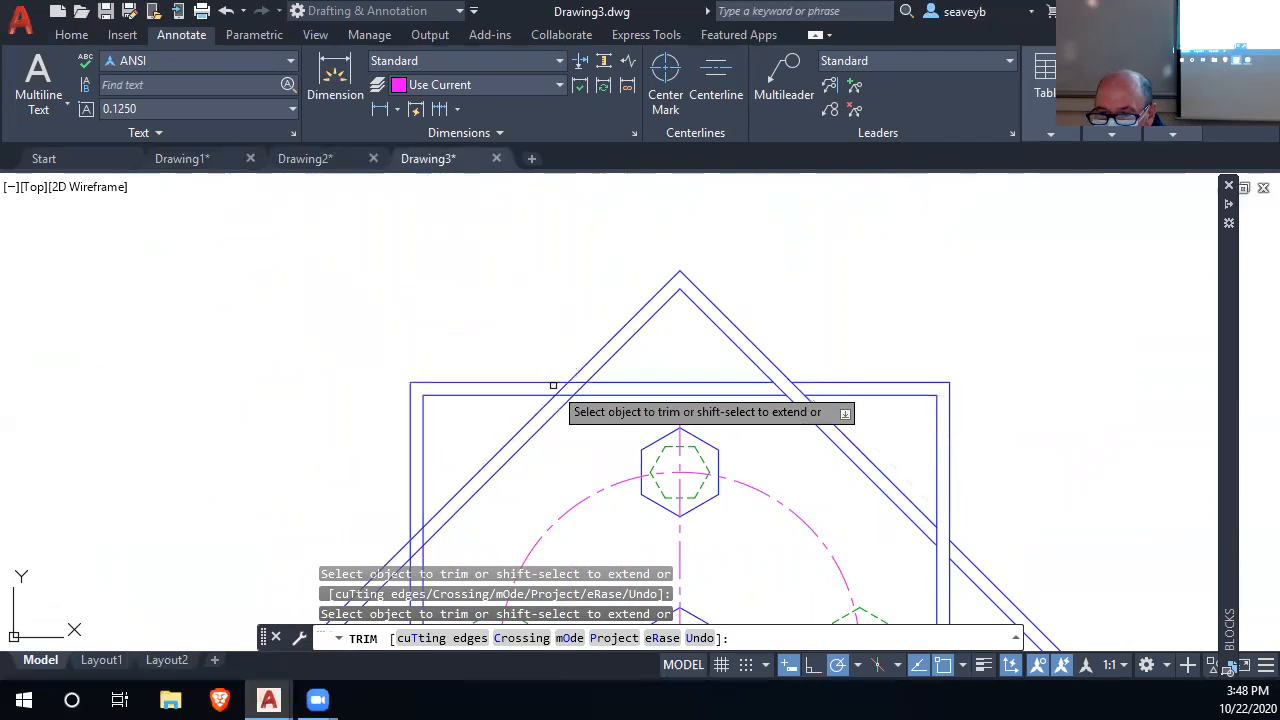
middle_click_drag(520, 466, 610, 299)
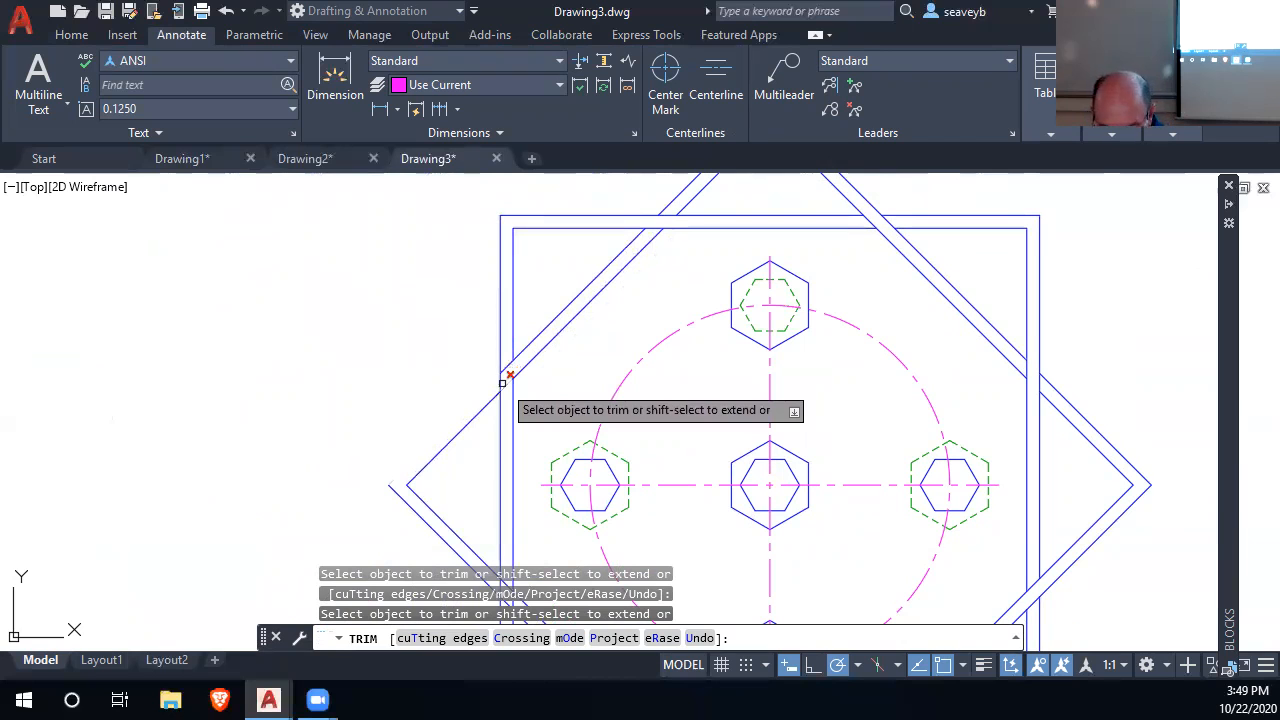
key("Return")
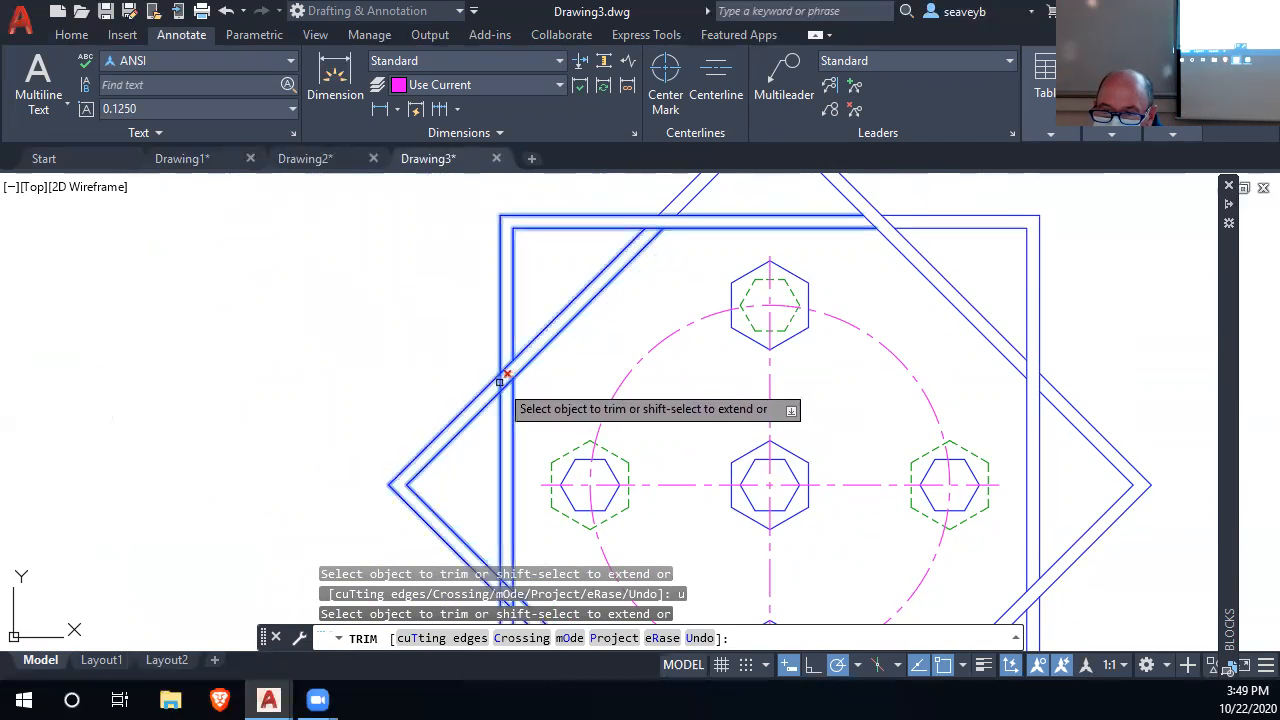
Trim the rotated square's two edges between the upright square's left edges at their lower-left crossing and finish trimming
scroll(535, 442, "down", 2)
middle_click_drag(542, 406, 559, 270)
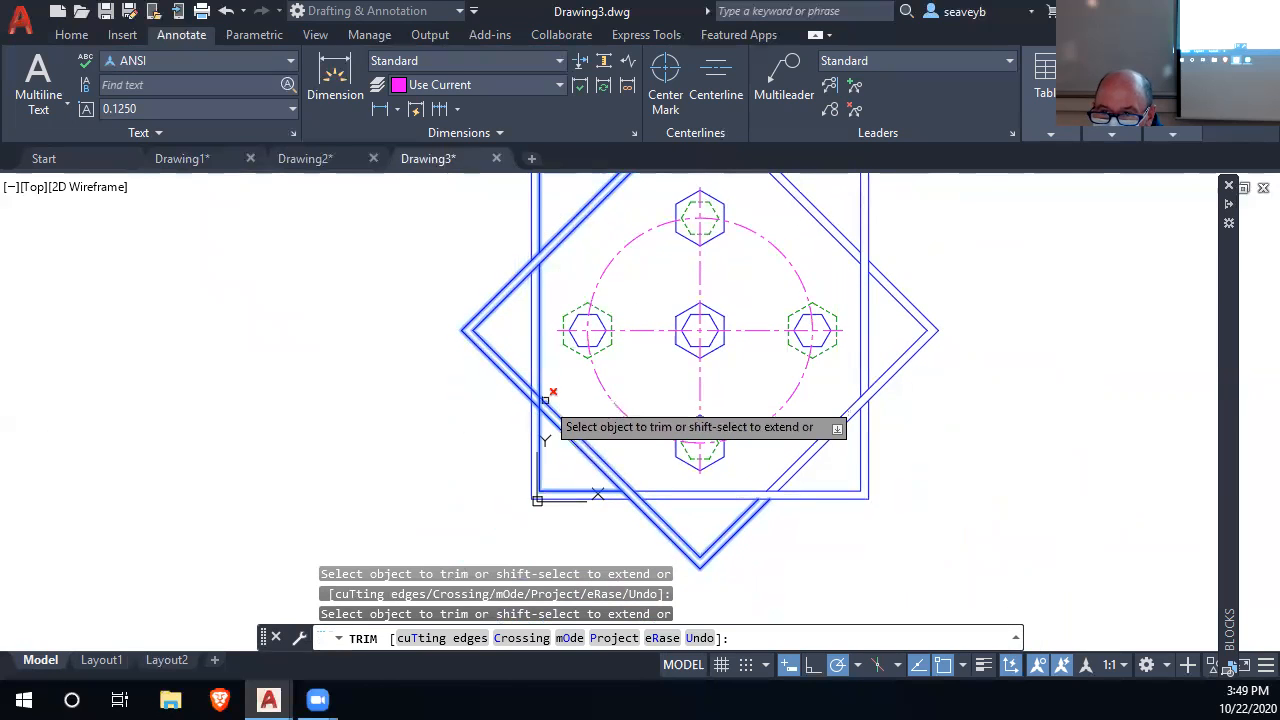
scroll(540, 394, "up", 4)
left_click(517, 377)
left_click(516, 404)
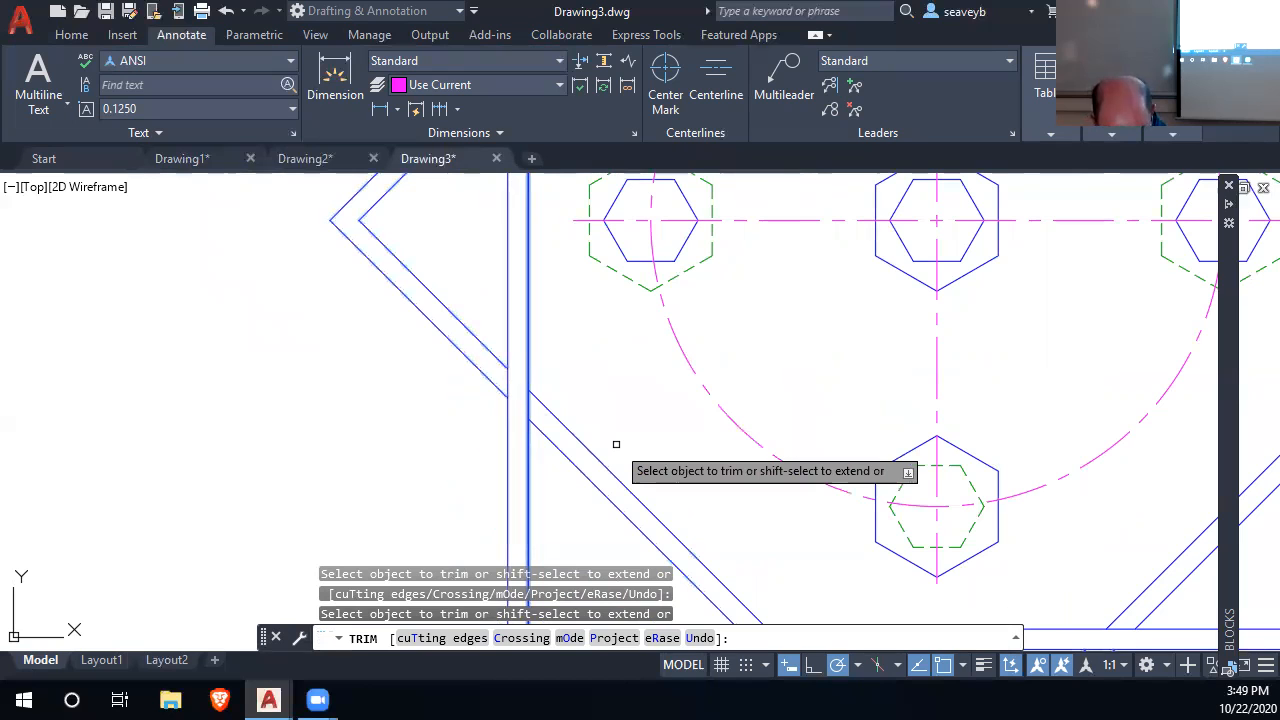
scroll(528, 295, "down", 3)
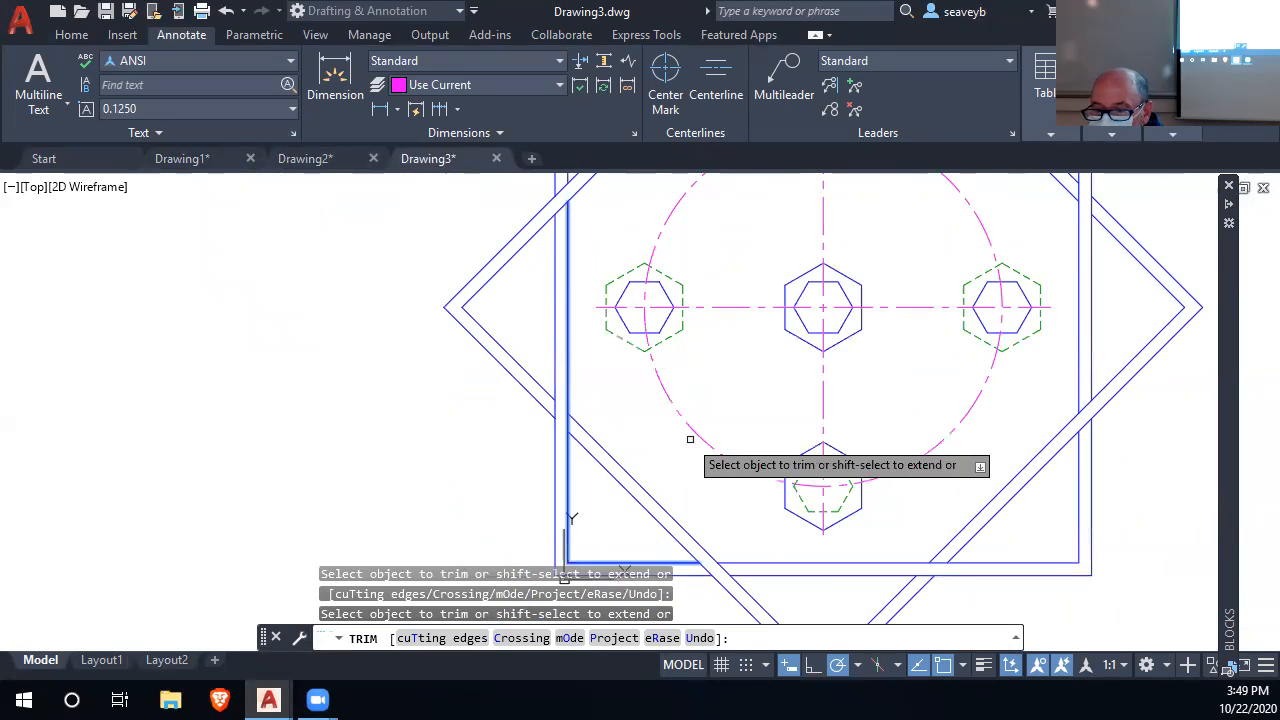
scroll(686, 431, "down", 2)
middle_click_drag(686, 431, 549, 423)
key("Return")
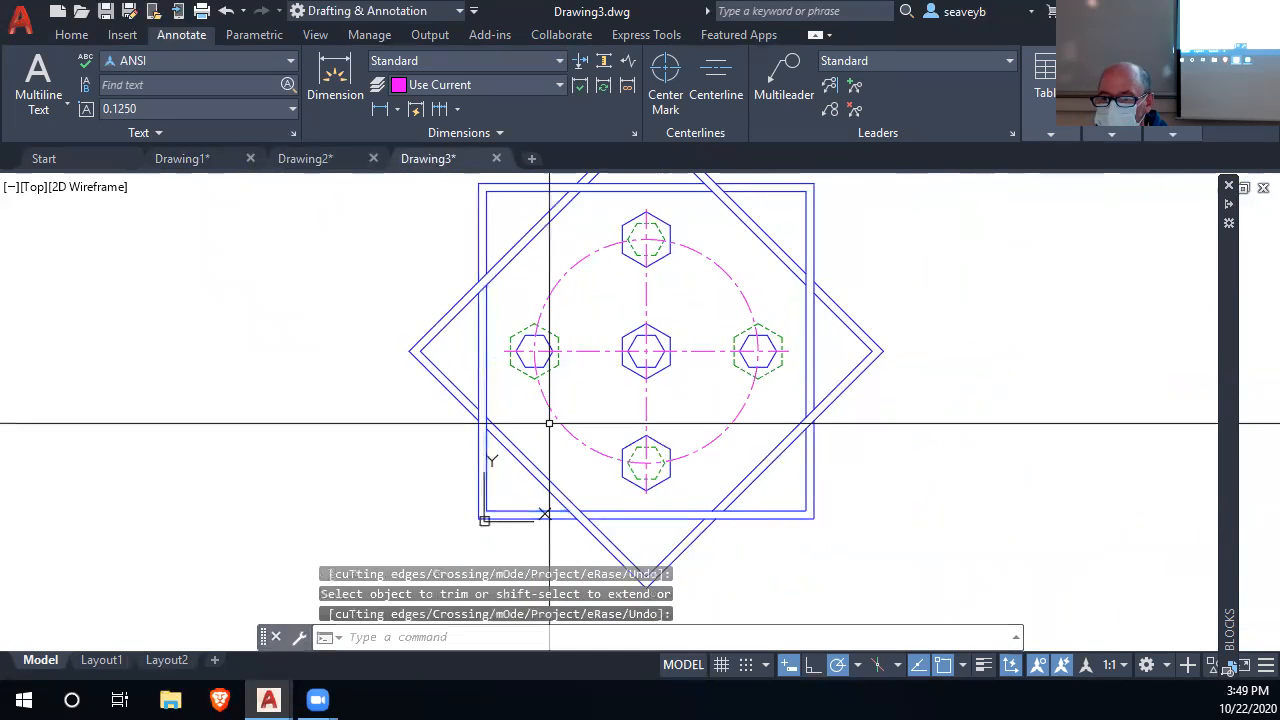
scroll(731, 460, "down", 2)
middle_click_drag(731, 461, 635, 447)
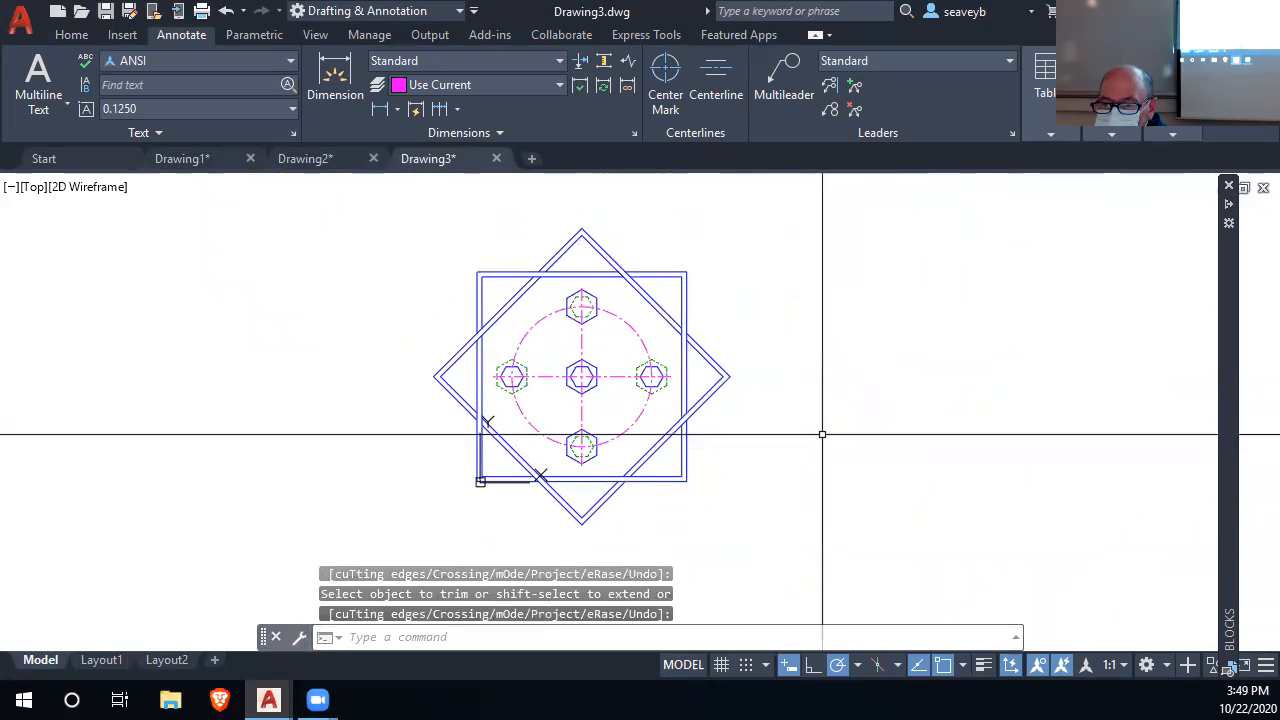
scroll(822, 434, "up", 2)
mouse_move(822, 434)
middle_mouse_down()
mouse_move(1043, 477)
mouse_move(1040, 509)
middle_mouse_up()
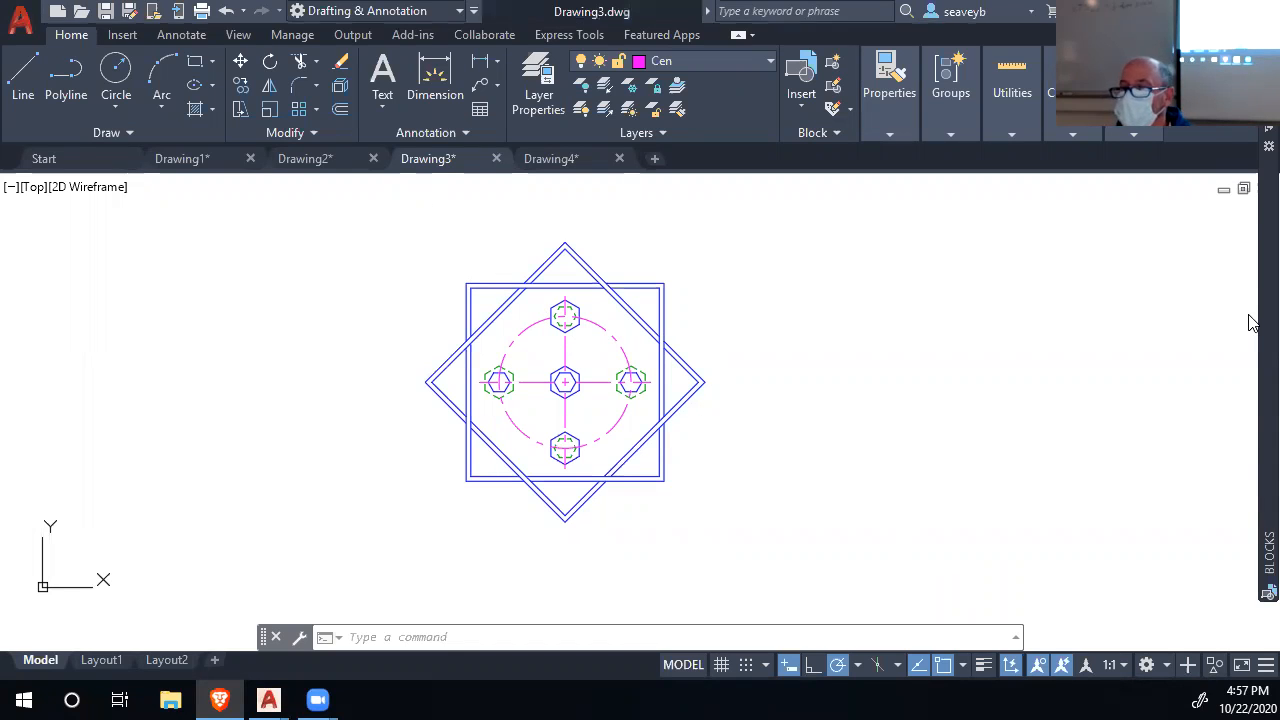
mouse_move(1266, 320)
left_click(925, 210)
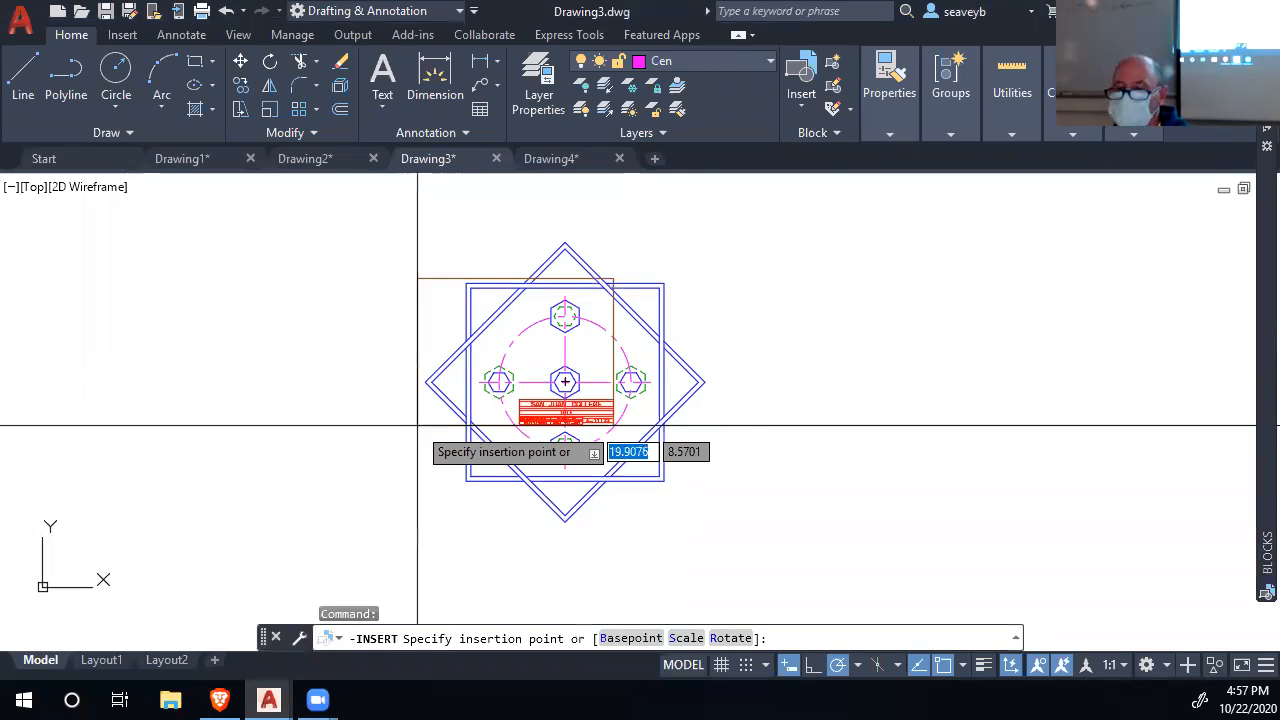
key("Escape")
Set the annotation scale to 1:10 and try to place the BORDER block around the drawing
left_click(1110, 665)
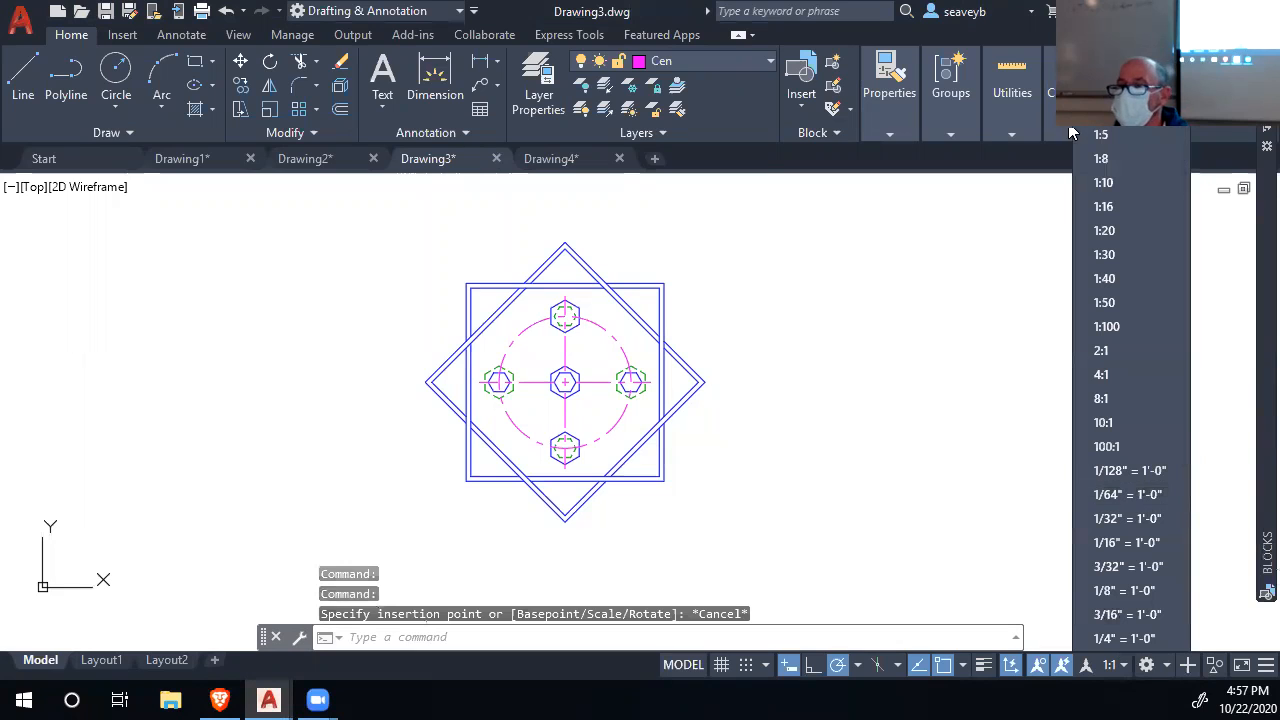
left_click(1103, 182)
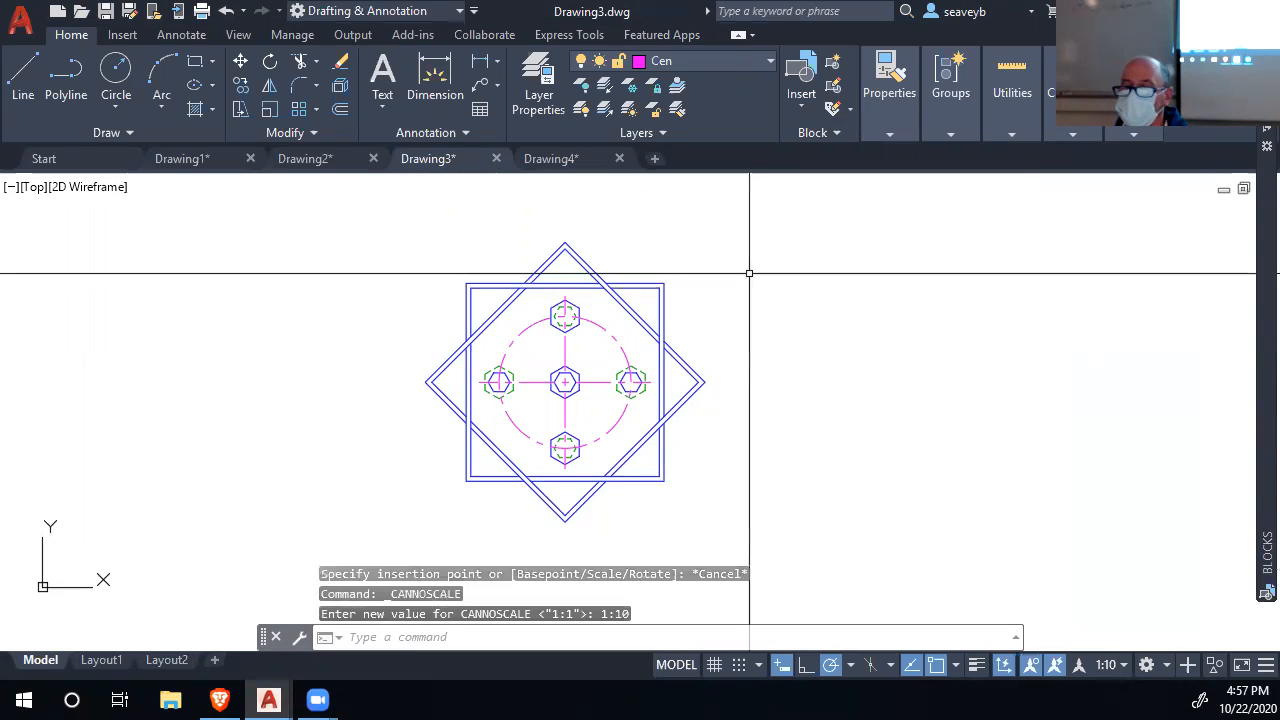
mouse_move(1252, 353)
left_click(925, 210)
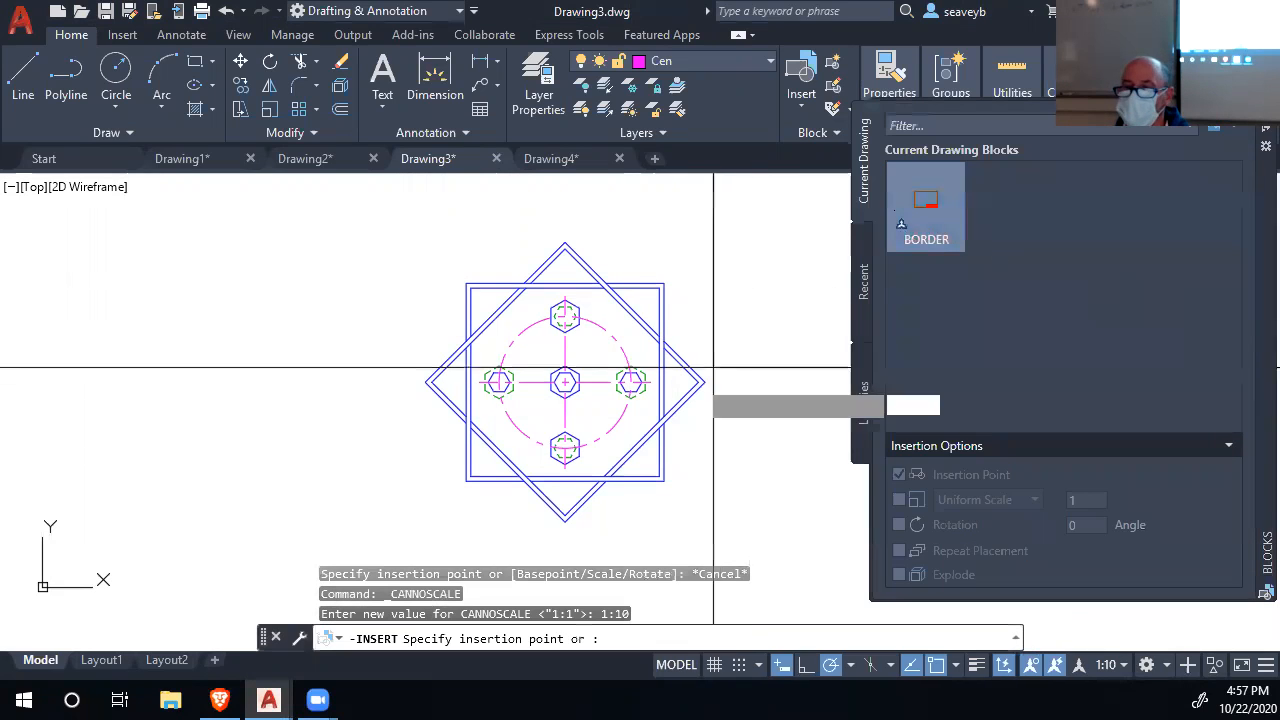
scroll(649, 428, "down", 5)
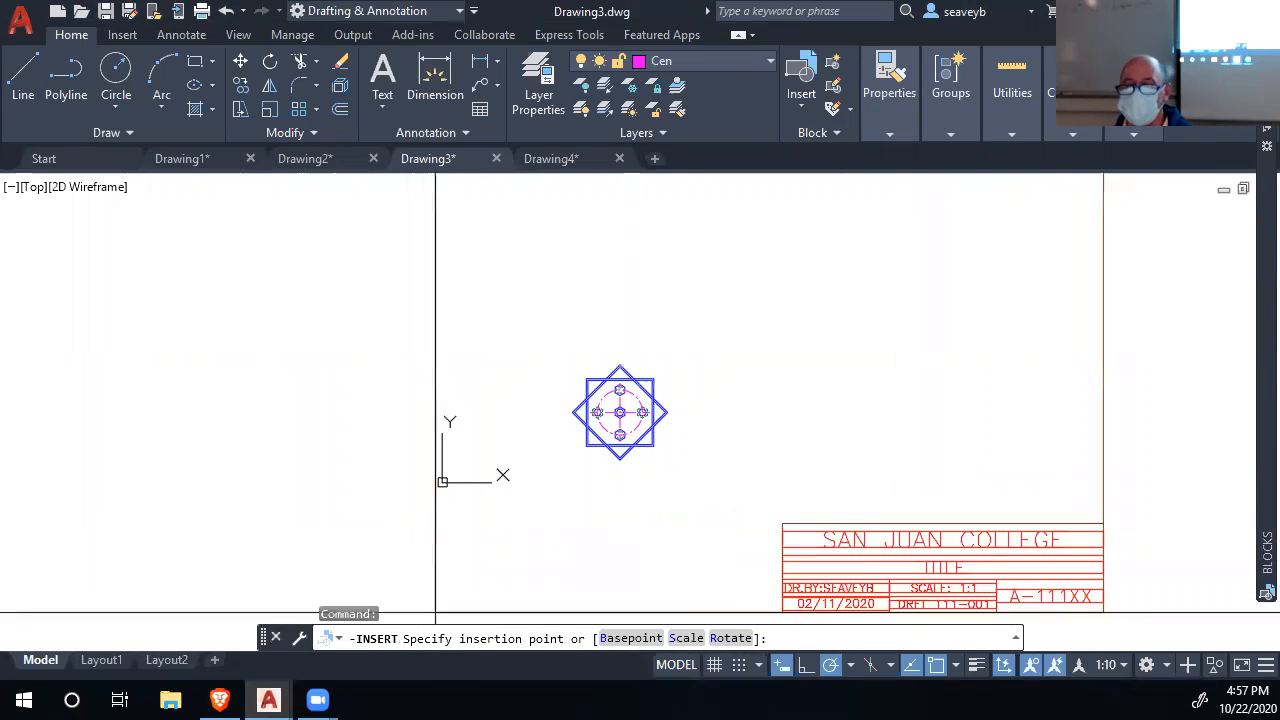
key("Escape")
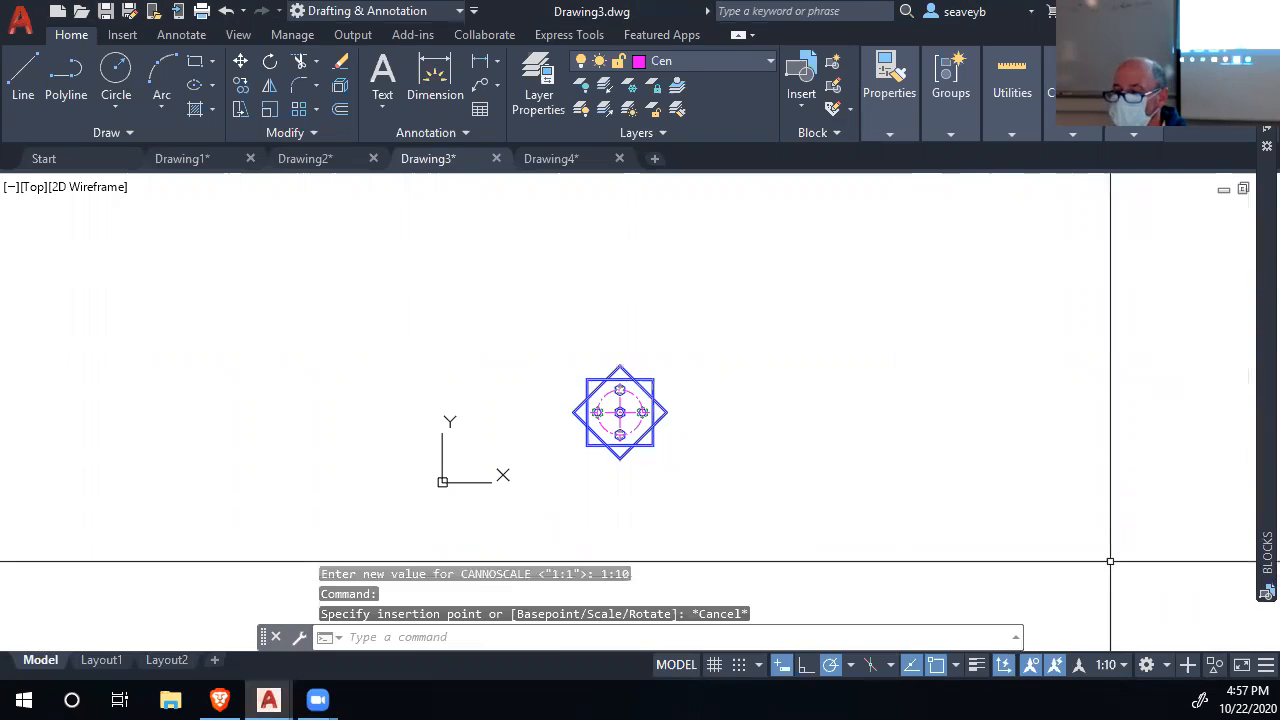
Add a custom drawing scale named Banana with 1 paper unit equal to 3 drawing units
left_click(1112, 664)
scroll(1128, 472, "down", 6)
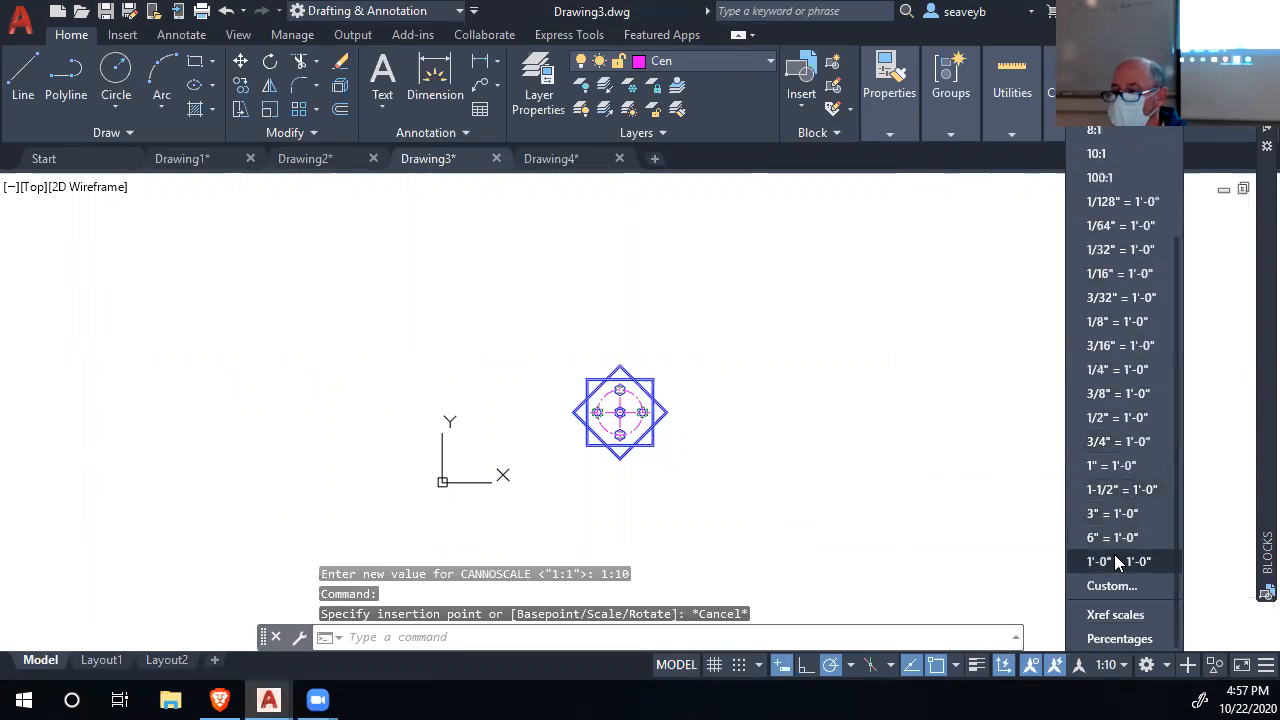
left_click(1115, 590)
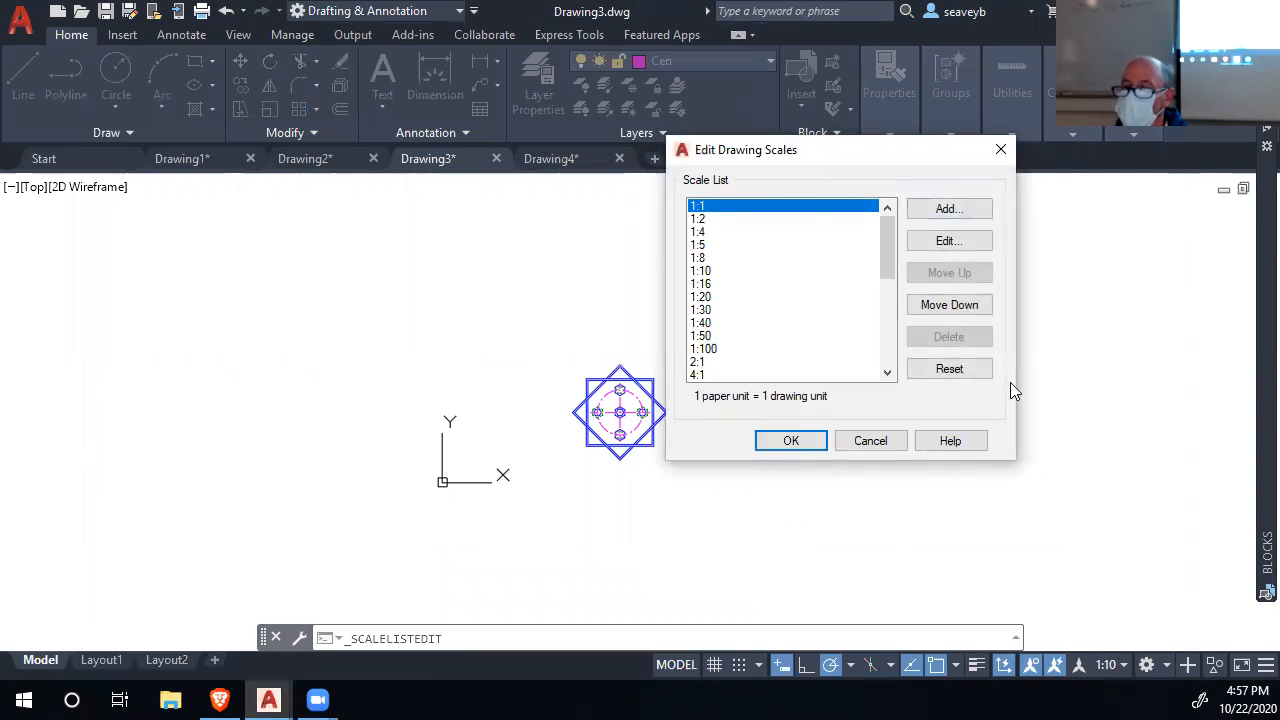
left_click(932, 210)
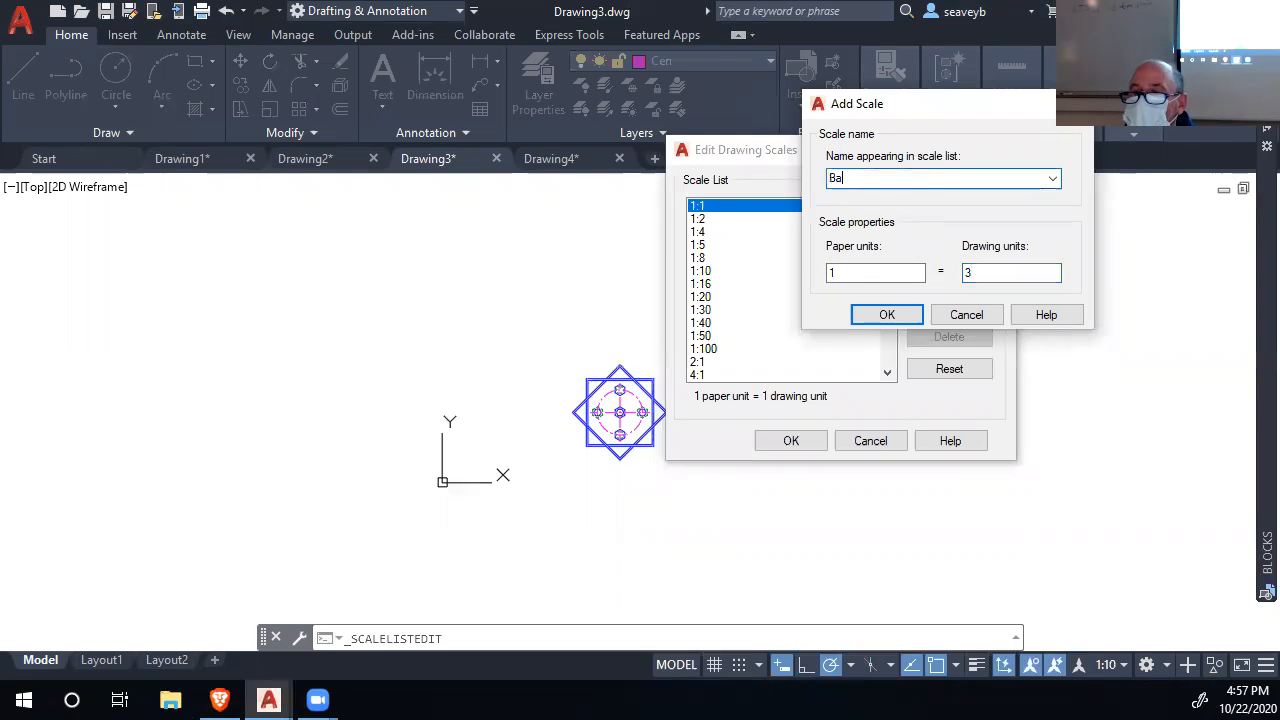
left_click(886, 316)
left_click(797, 442)
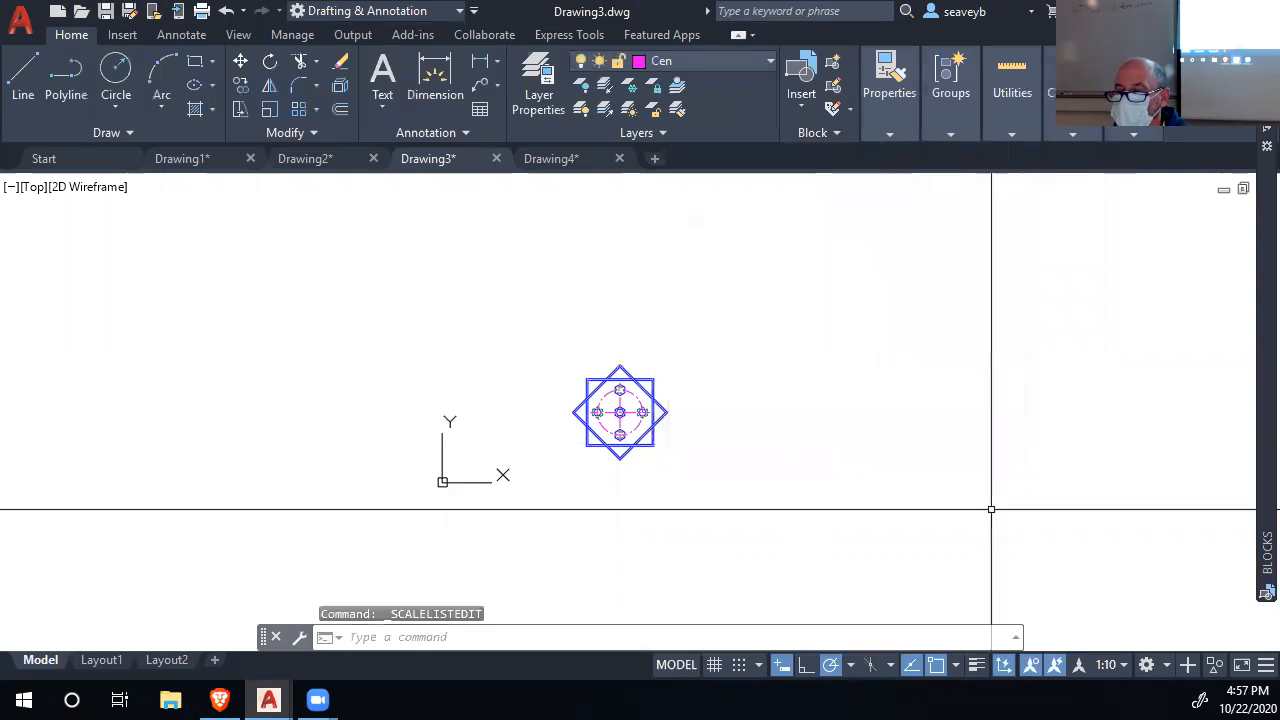
Set the annotation scale to Banana and insert the BORDER block so it frames the interlaced squares
left_click(1106, 665)
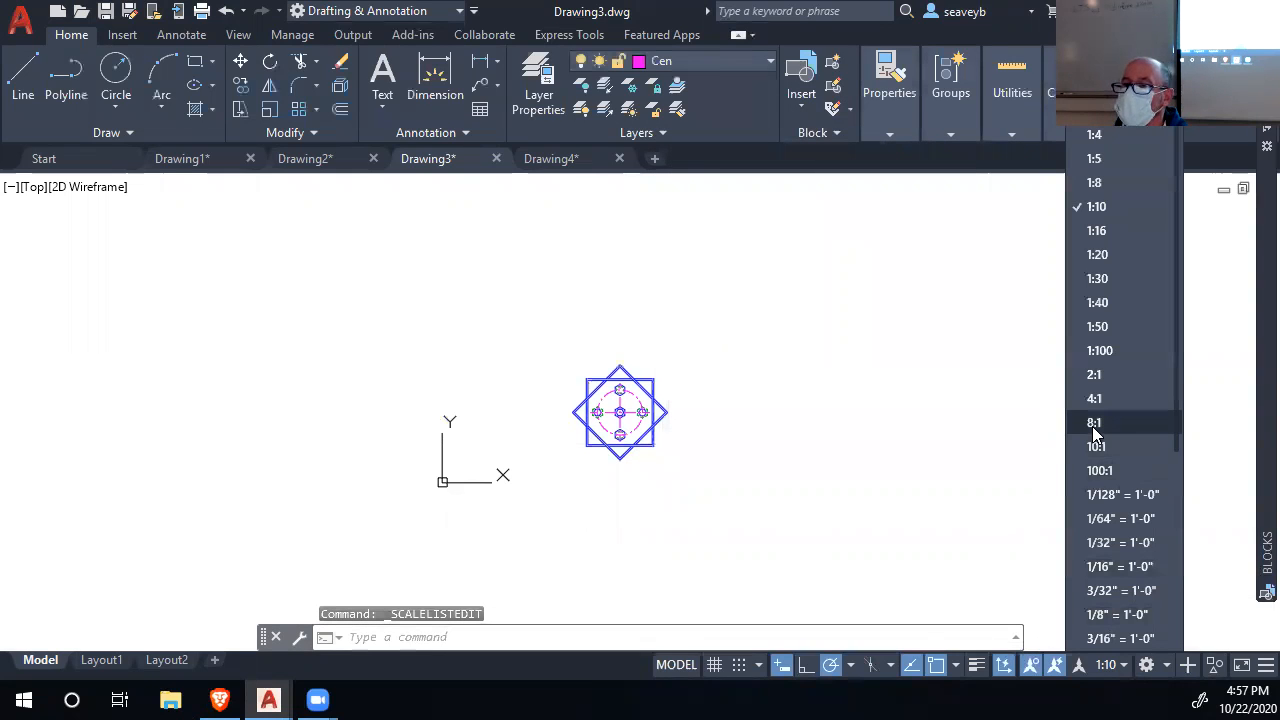
left_click(1100, 86)
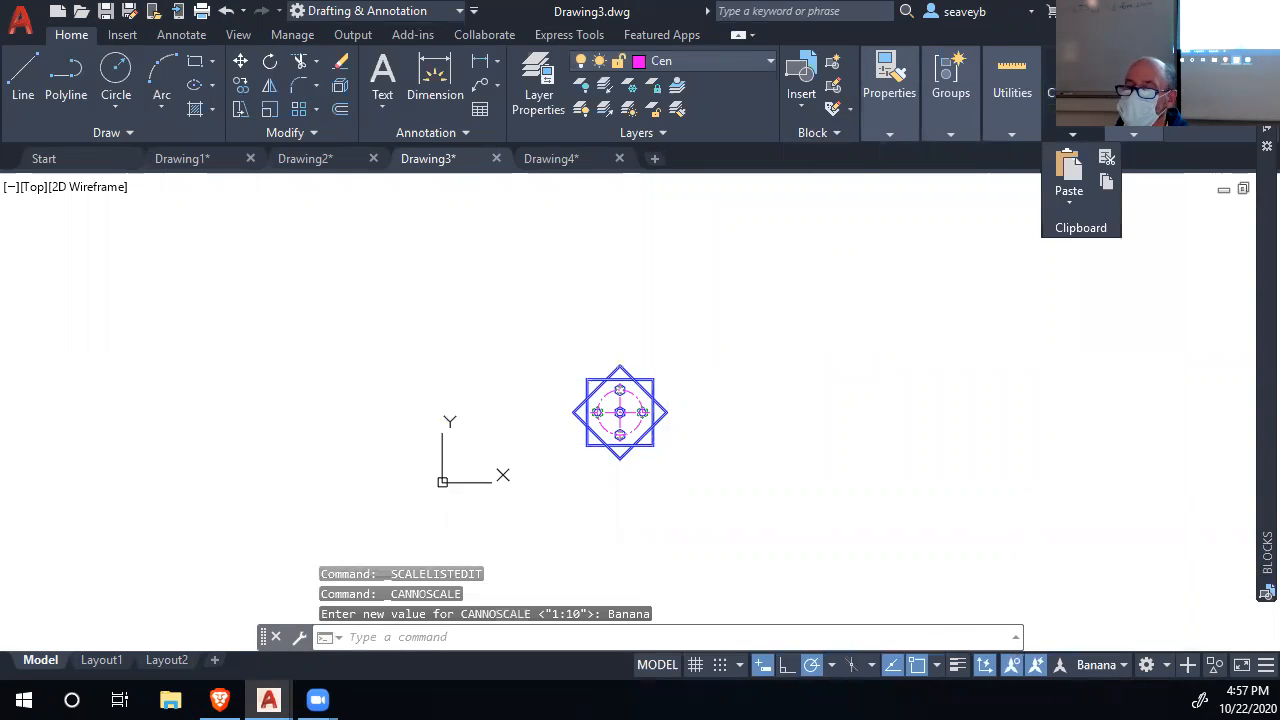
mouse_move(1249, 307)
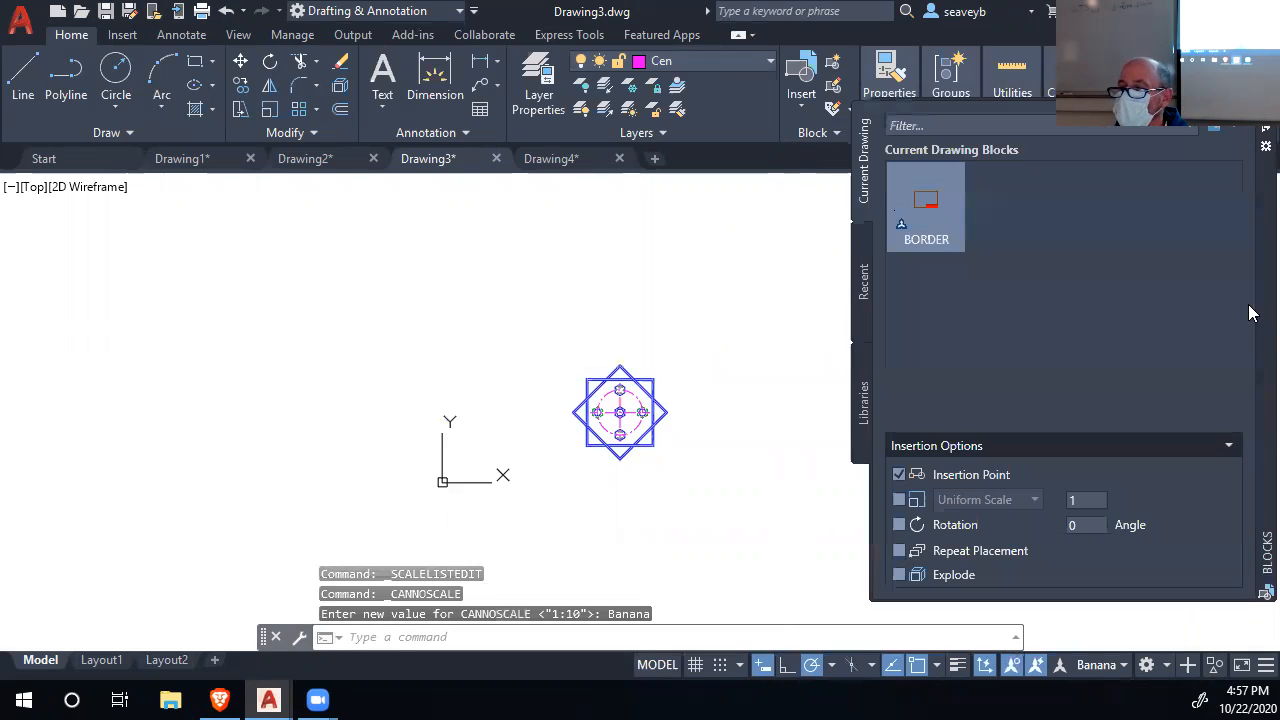
left_click(890, 232)
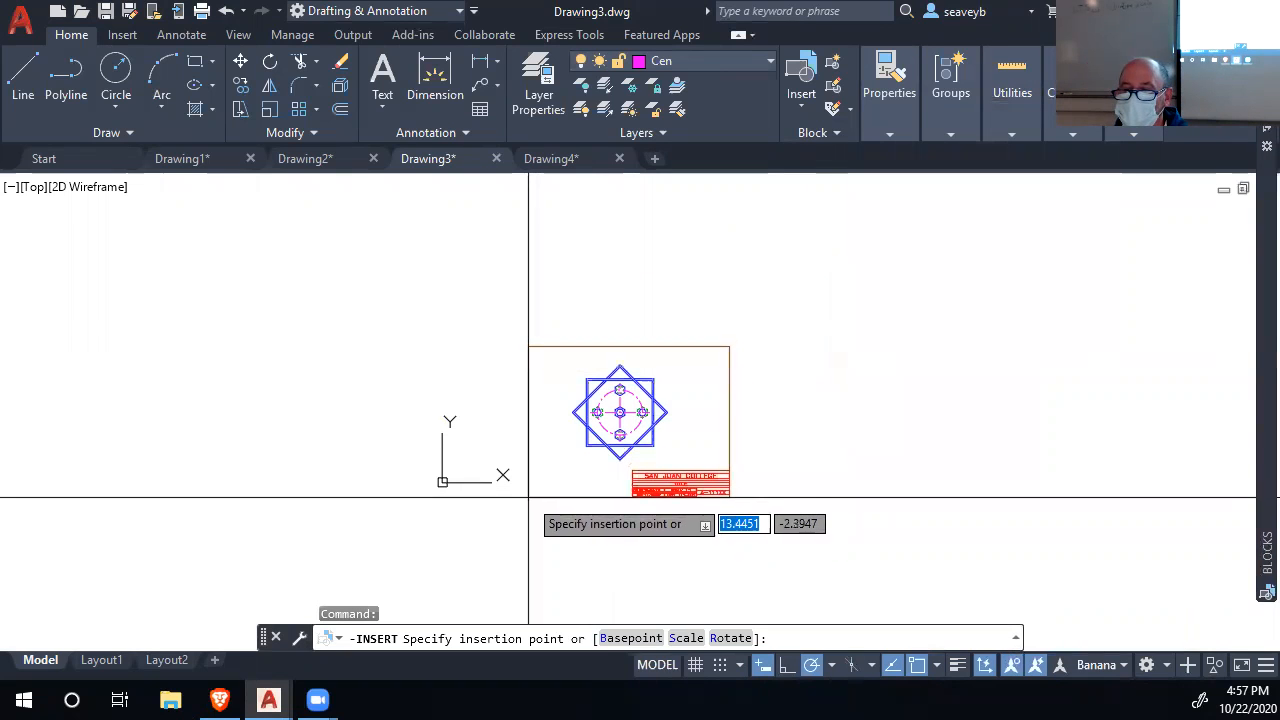
left_click(529, 497)
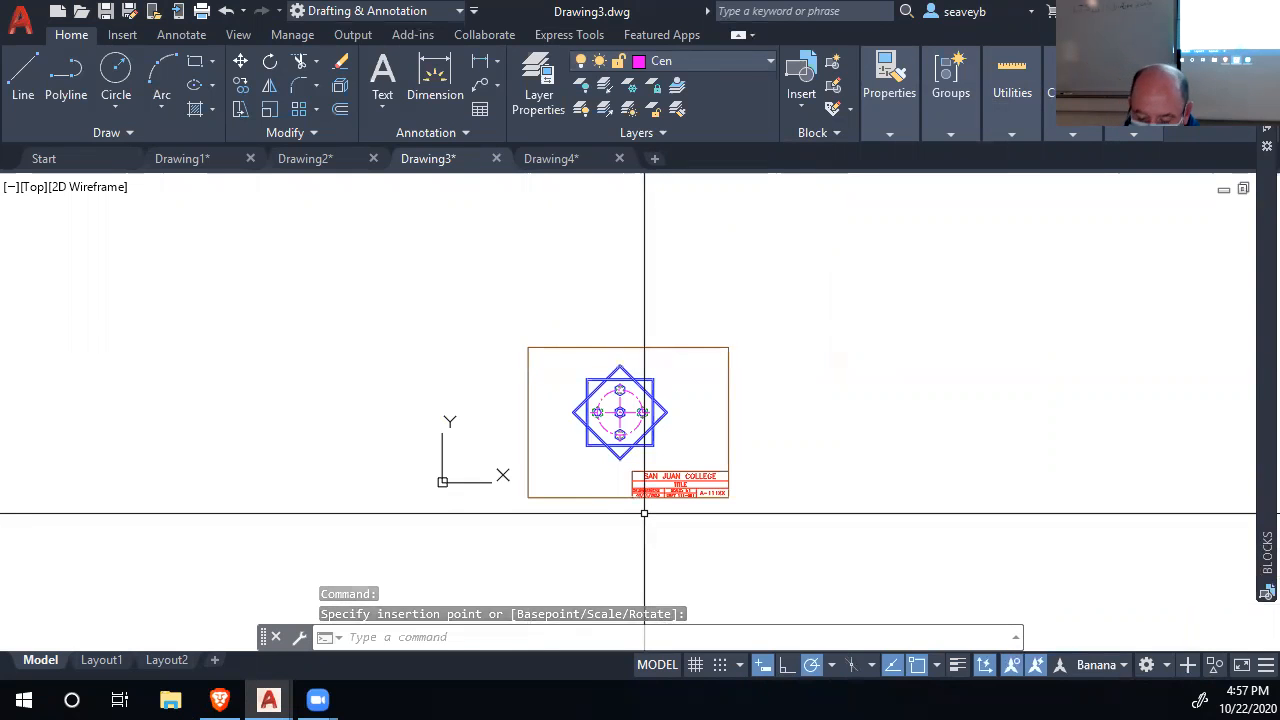
Set up a plot to DWG To PDF.pc3 at 1 inch = 3 units, with fit to paper off
key("ctrl+p")
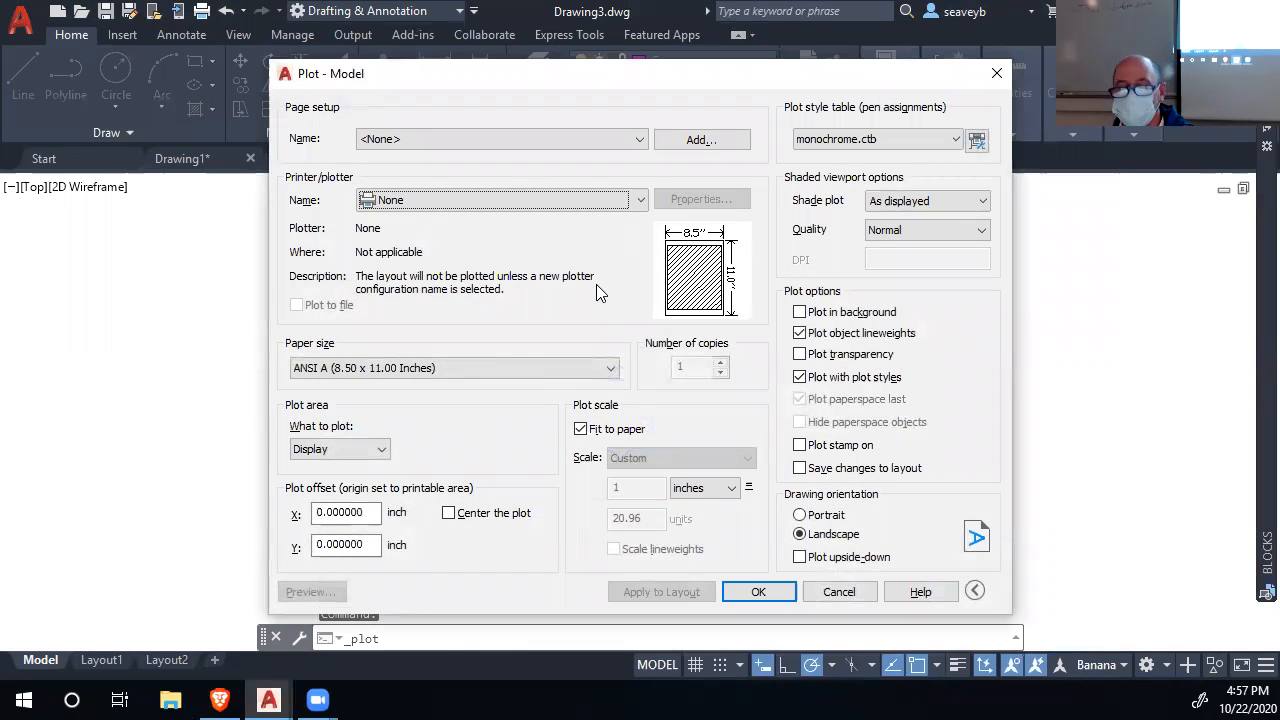
left_click(636, 201)
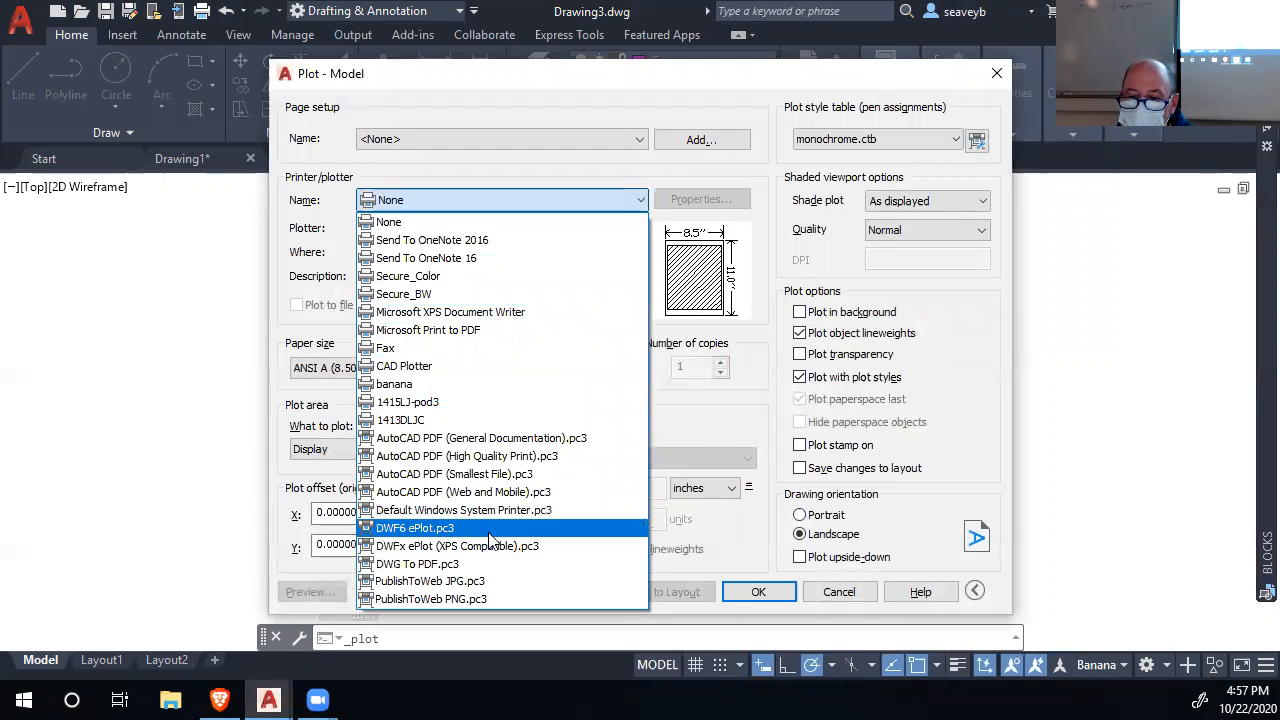
left_click(492, 564)
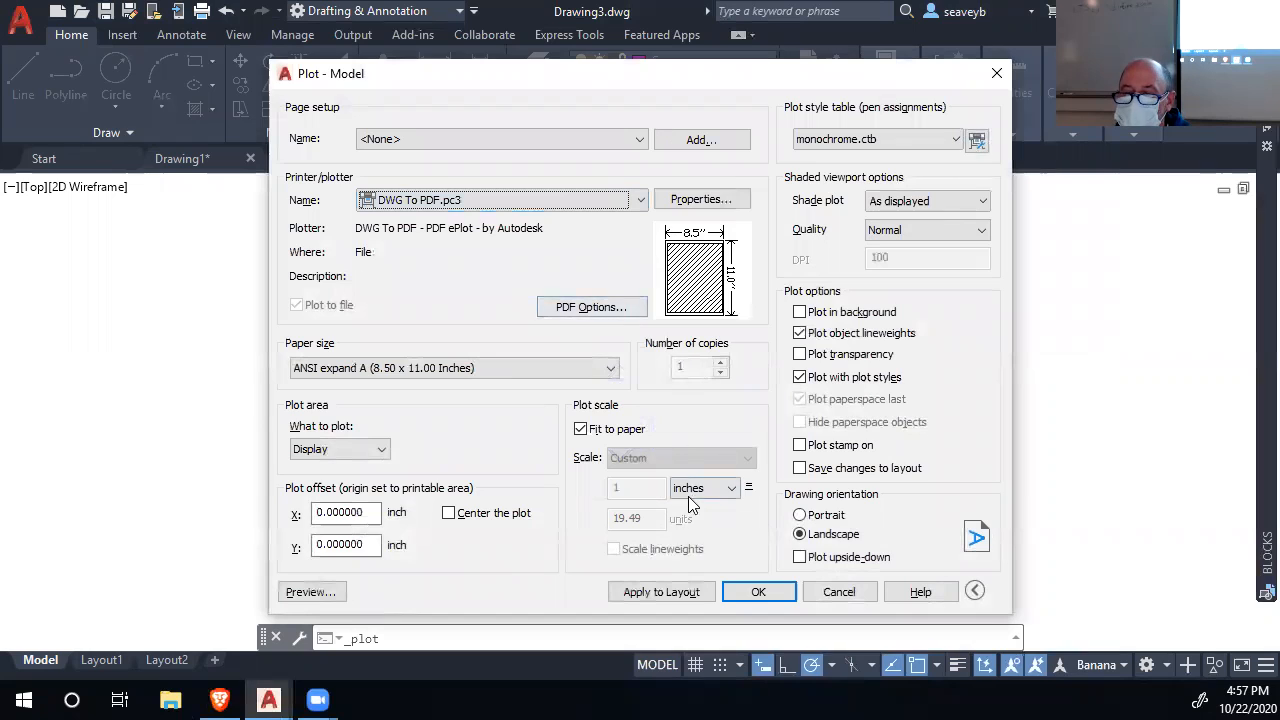
left_click_drag(646, 518, 603, 524)
type("3")
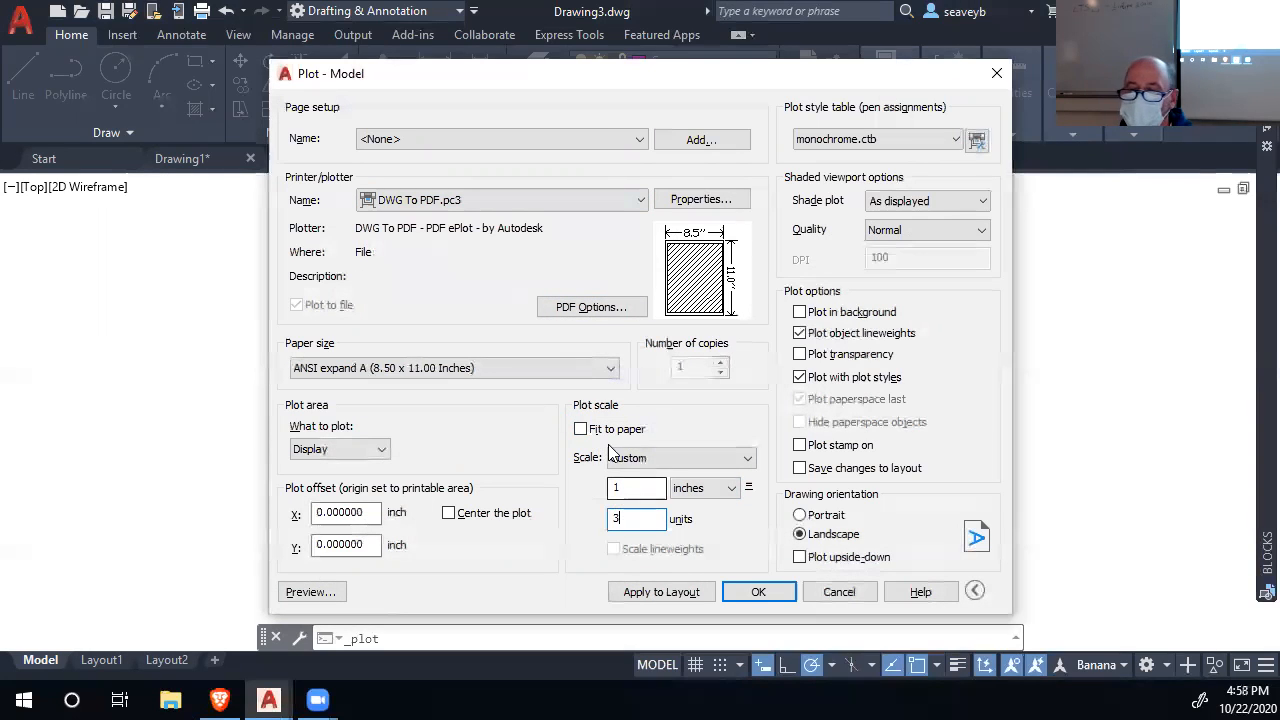
Set the plot area to Extents on ANSI full bleed A (8.50 x 11.00 Inches) paper and center the plot
left_click(375, 449)
left_click(312, 474)
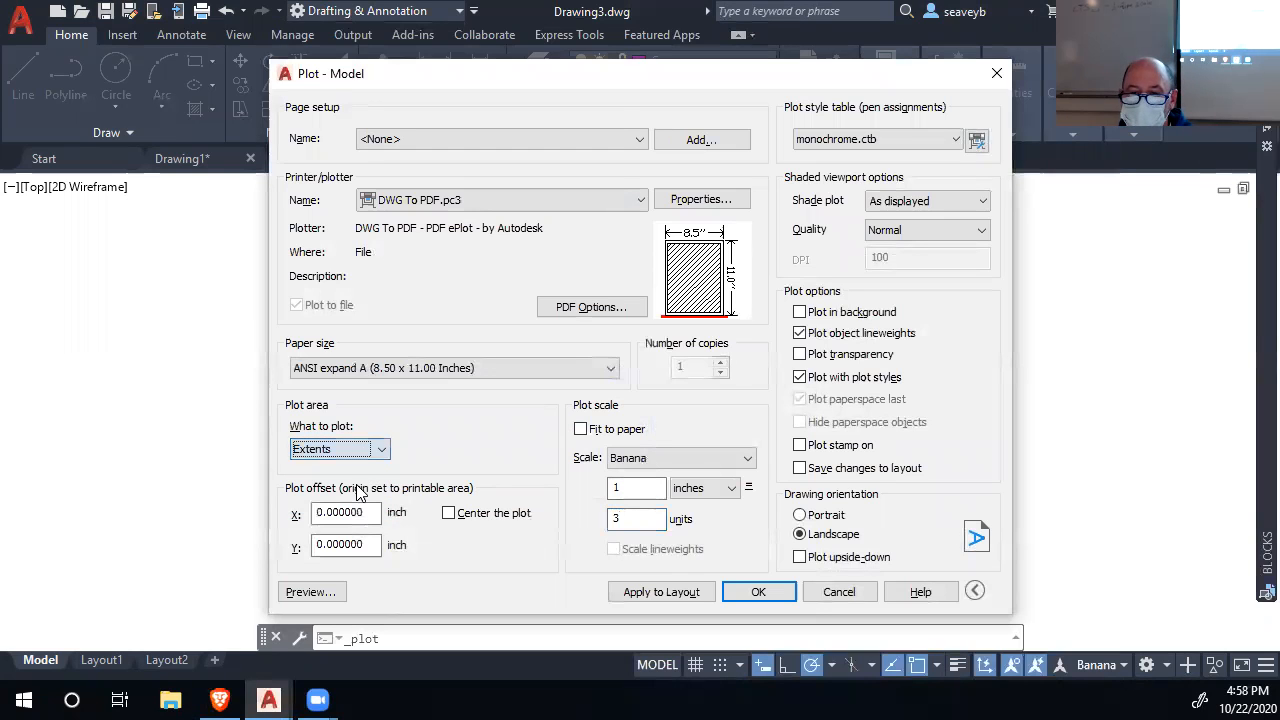
left_click(420, 369)
scroll(422, 348, "up", 10)
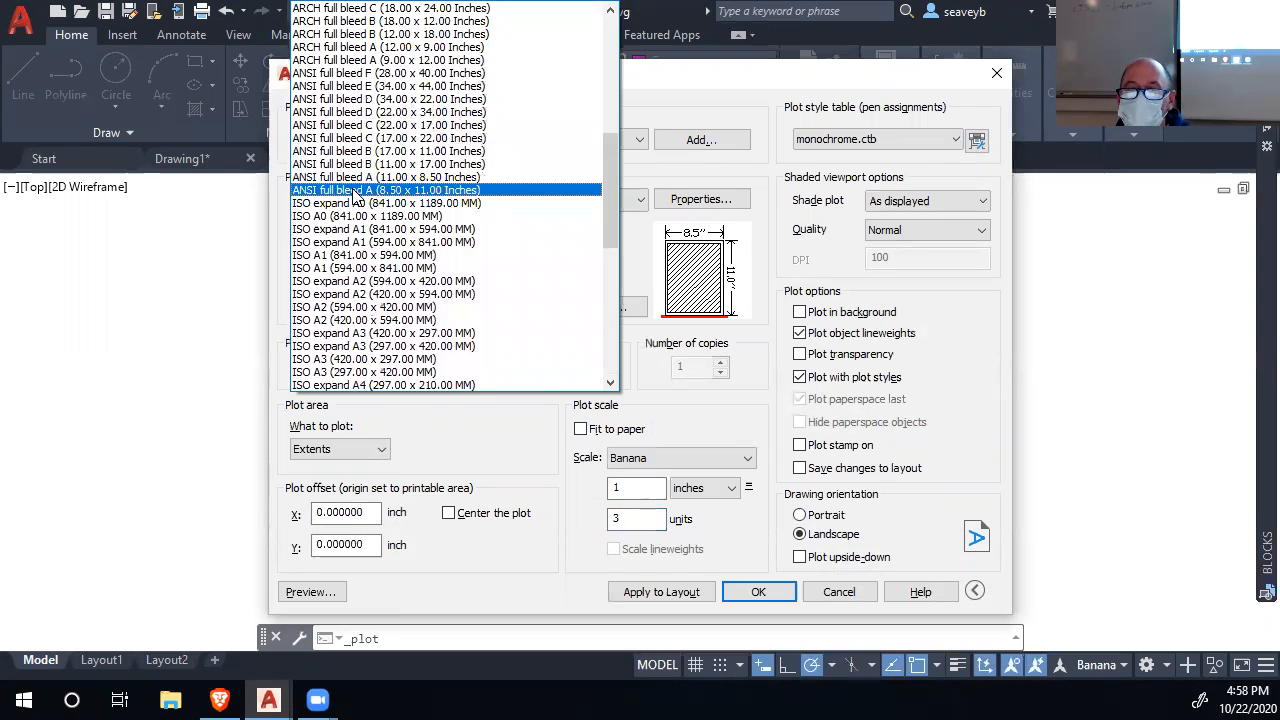
left_click(360, 190)
left_click(448, 512)
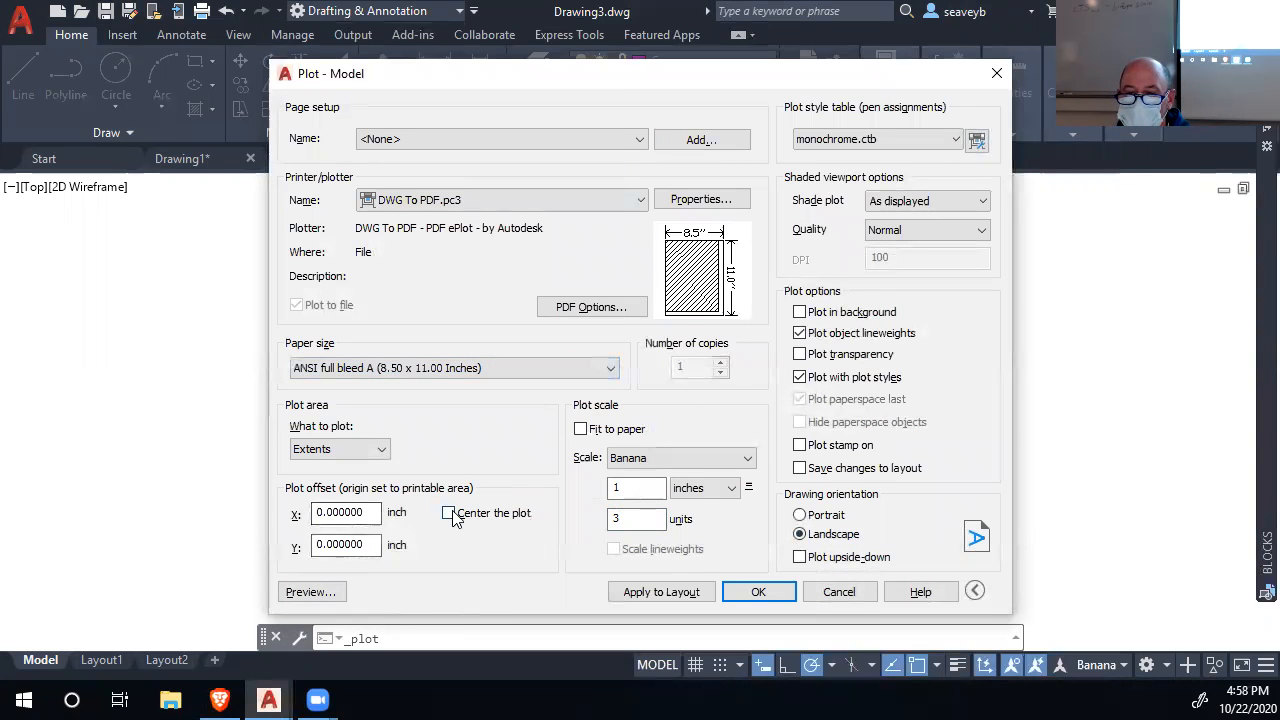
Preview the plotted sheet, then return to the plot settings
left_click(322, 594)
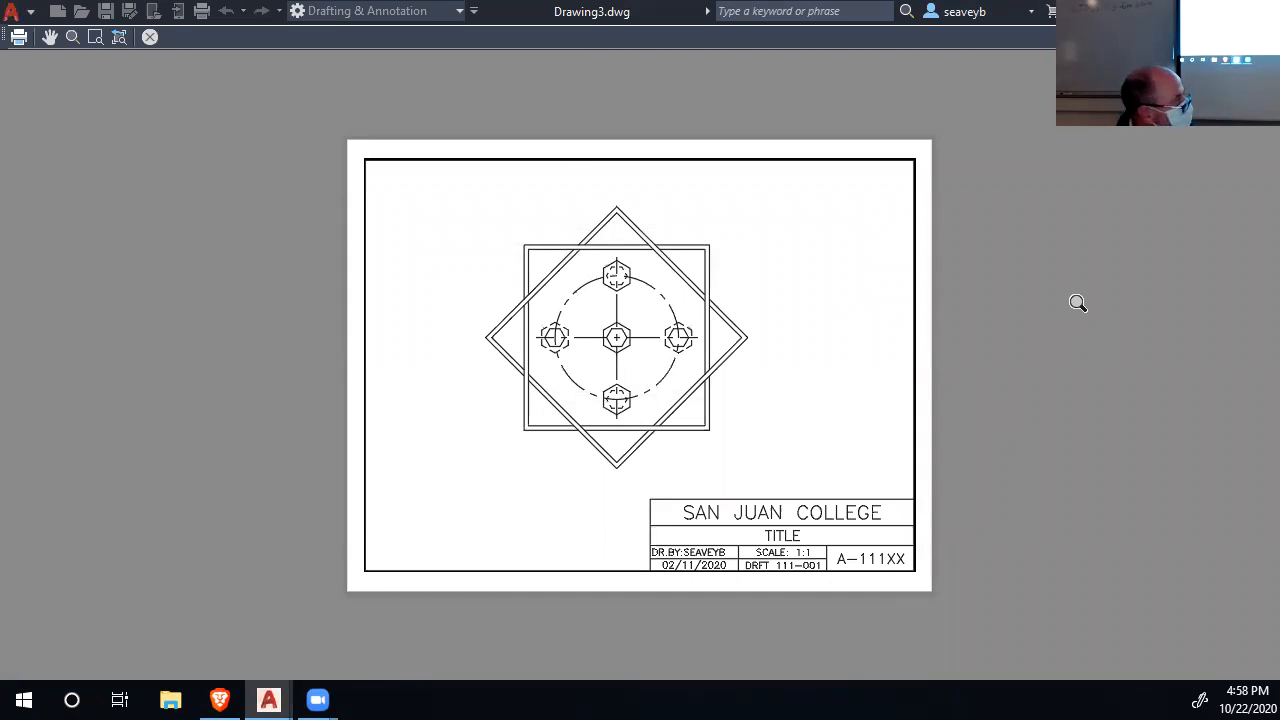
key("Escape")
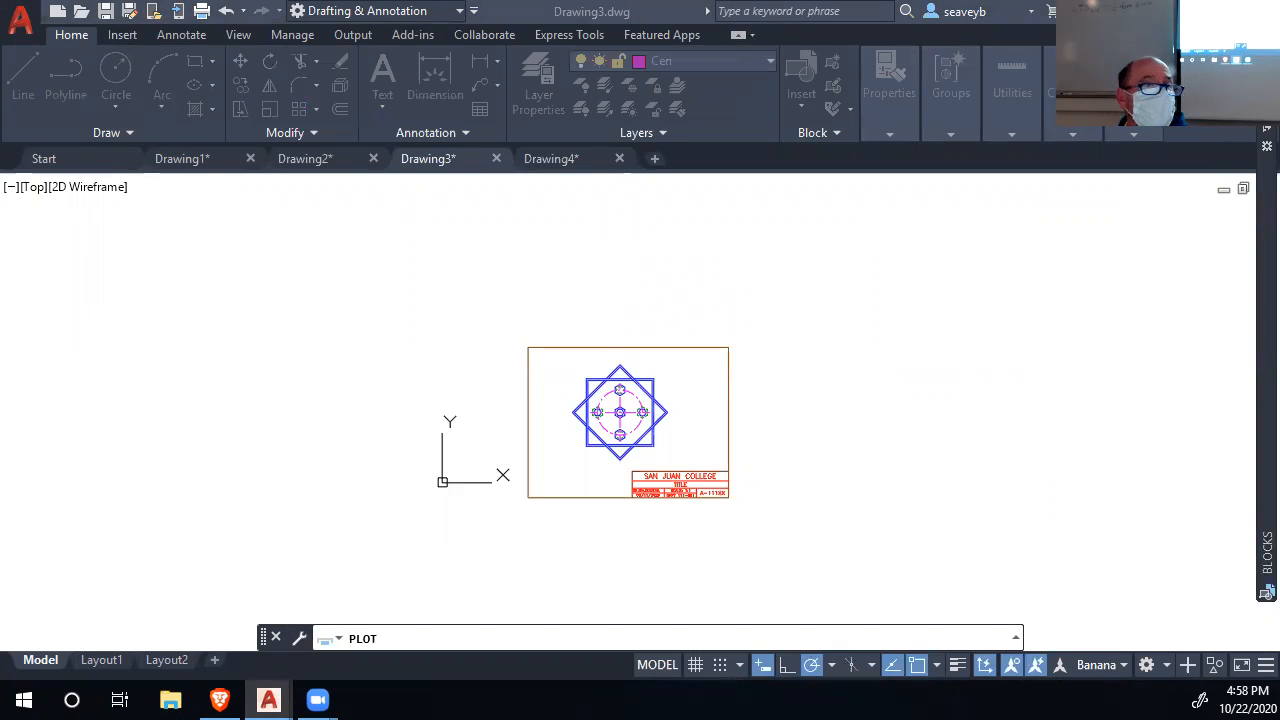
key("Return")
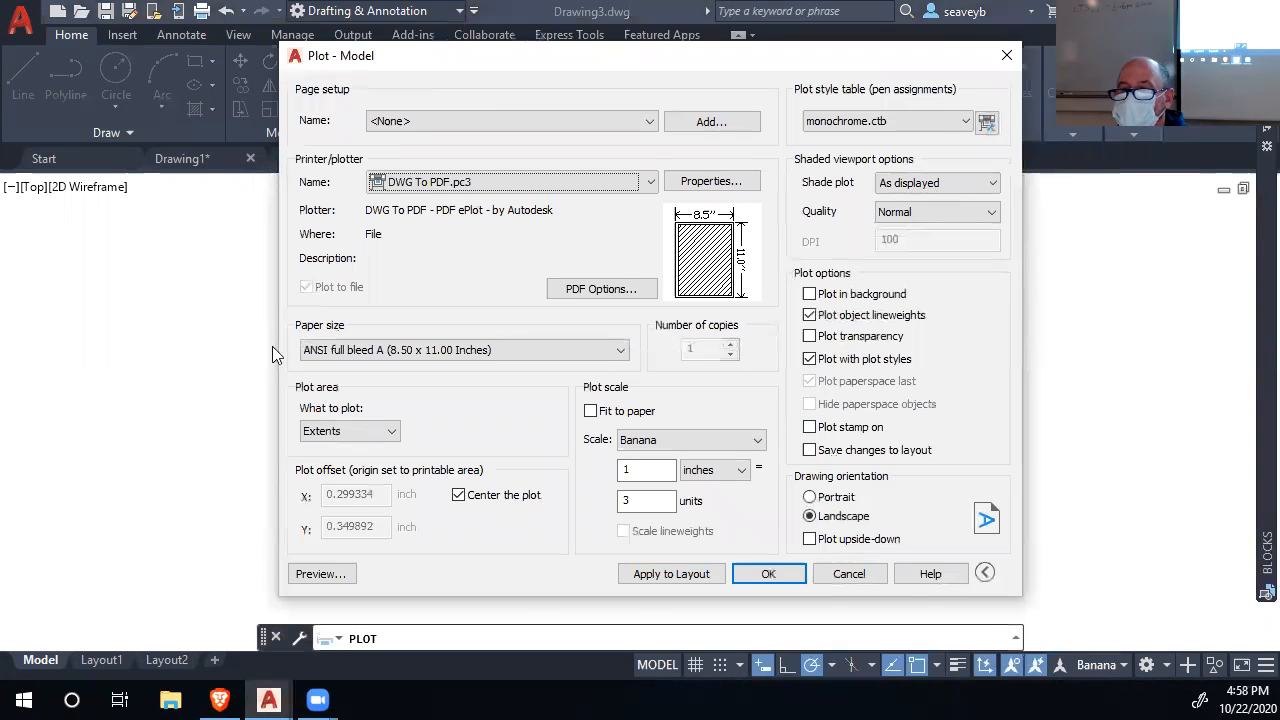